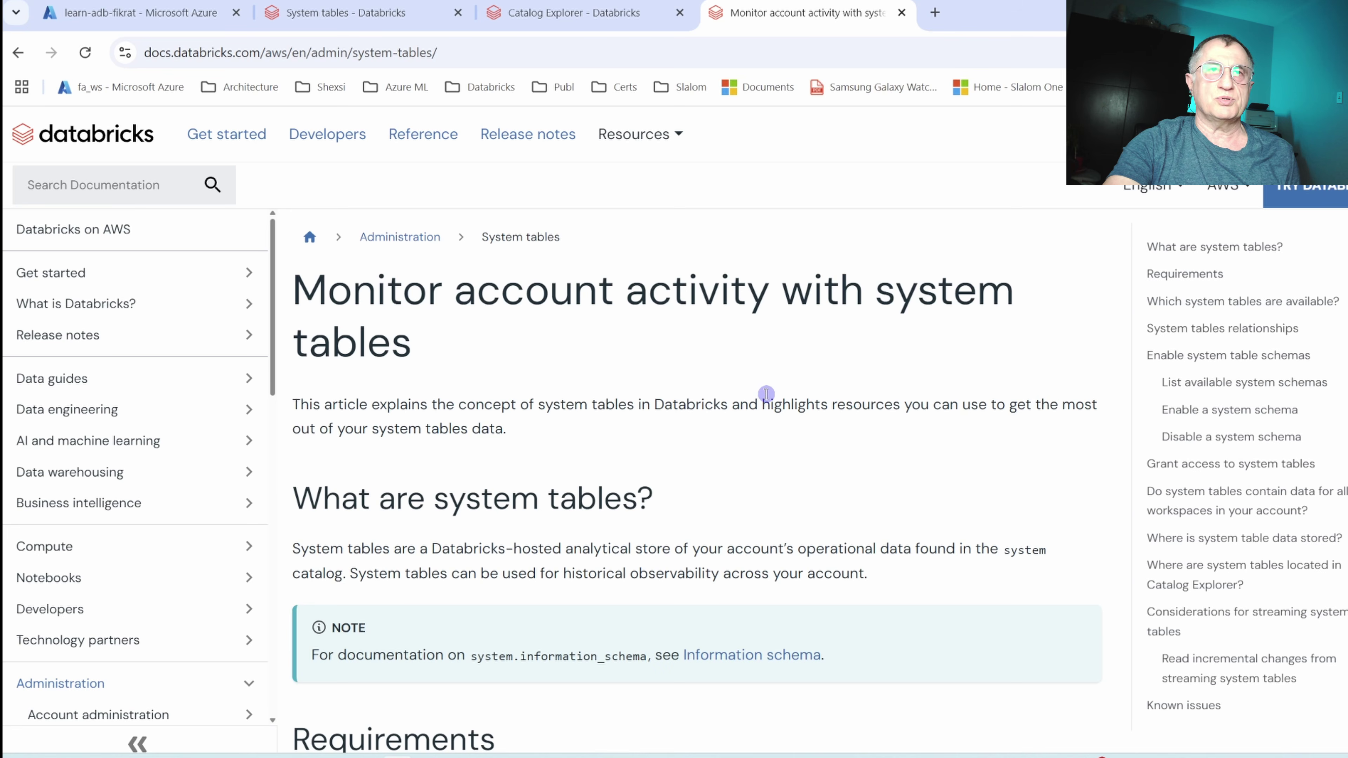
Read the introduction and requirements of the system tables article, then the column headings and audit logs entry of the available tables list.
{"action": "scroll", "coordinate": [765, 396], "scroll_direction": "down", "scroll_amount": 2}
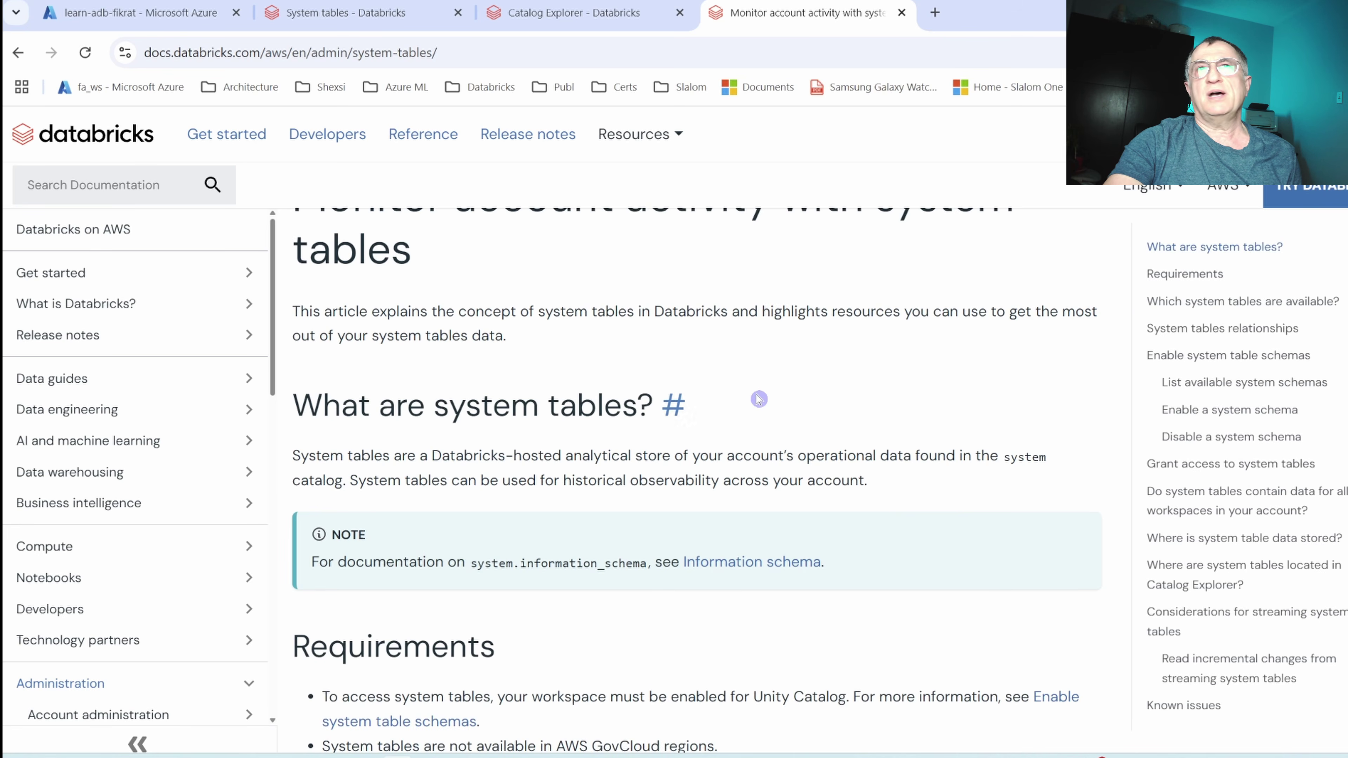
{"action": "scroll", "coordinate": [759, 399], "scroll_direction": "down", "scroll_amount": 2}
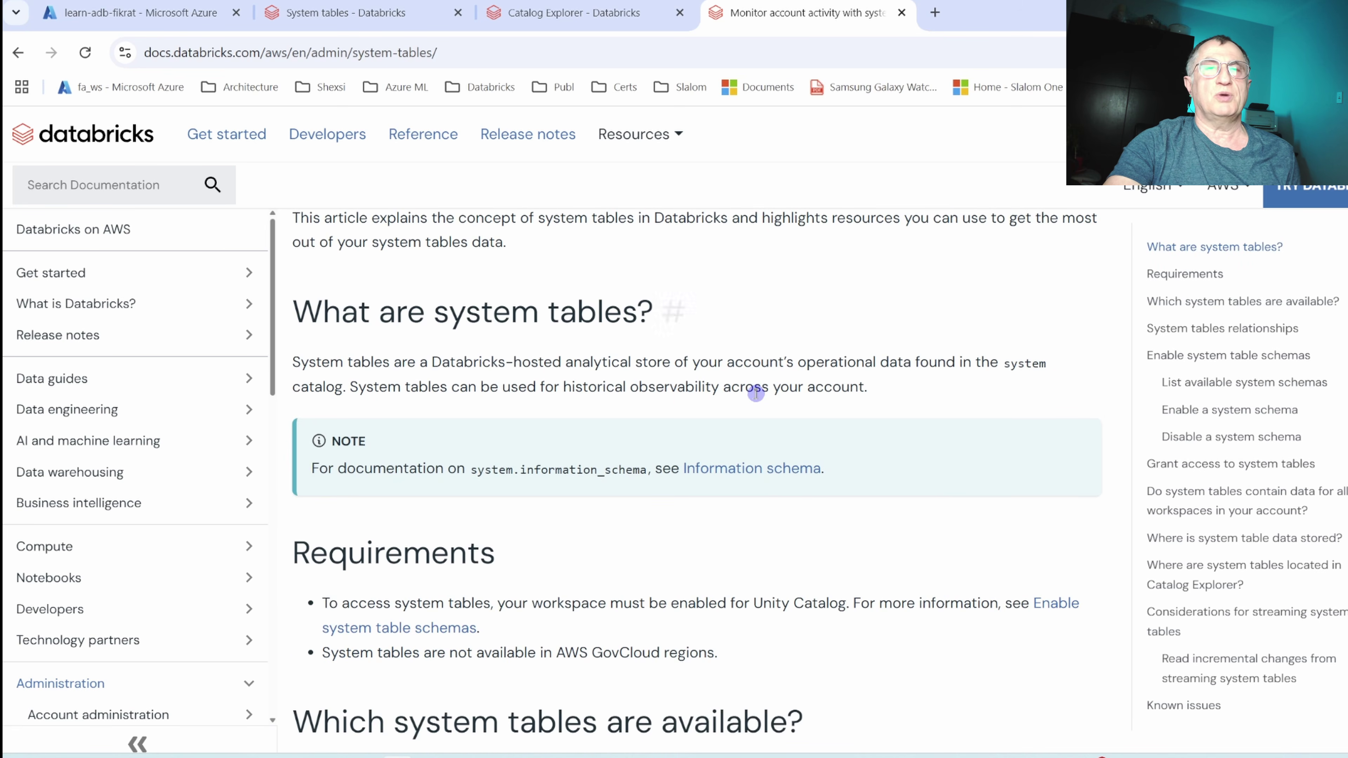
{"action": "scroll", "coordinate": [757, 395], "scroll_direction": "down", "scroll_amount": 10}
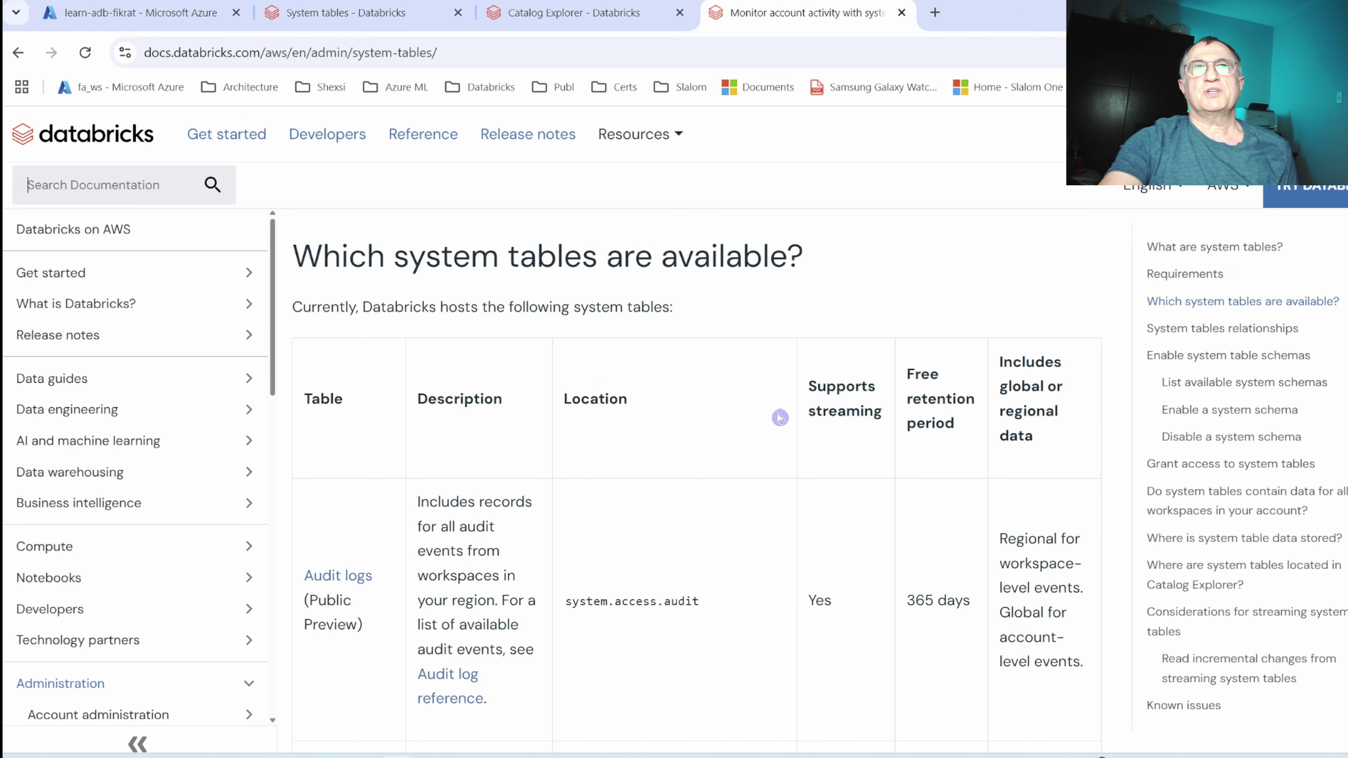
{"action": "scroll", "coordinate": [711, 398], "scroll_direction": "down", "scroll_amount": 2}
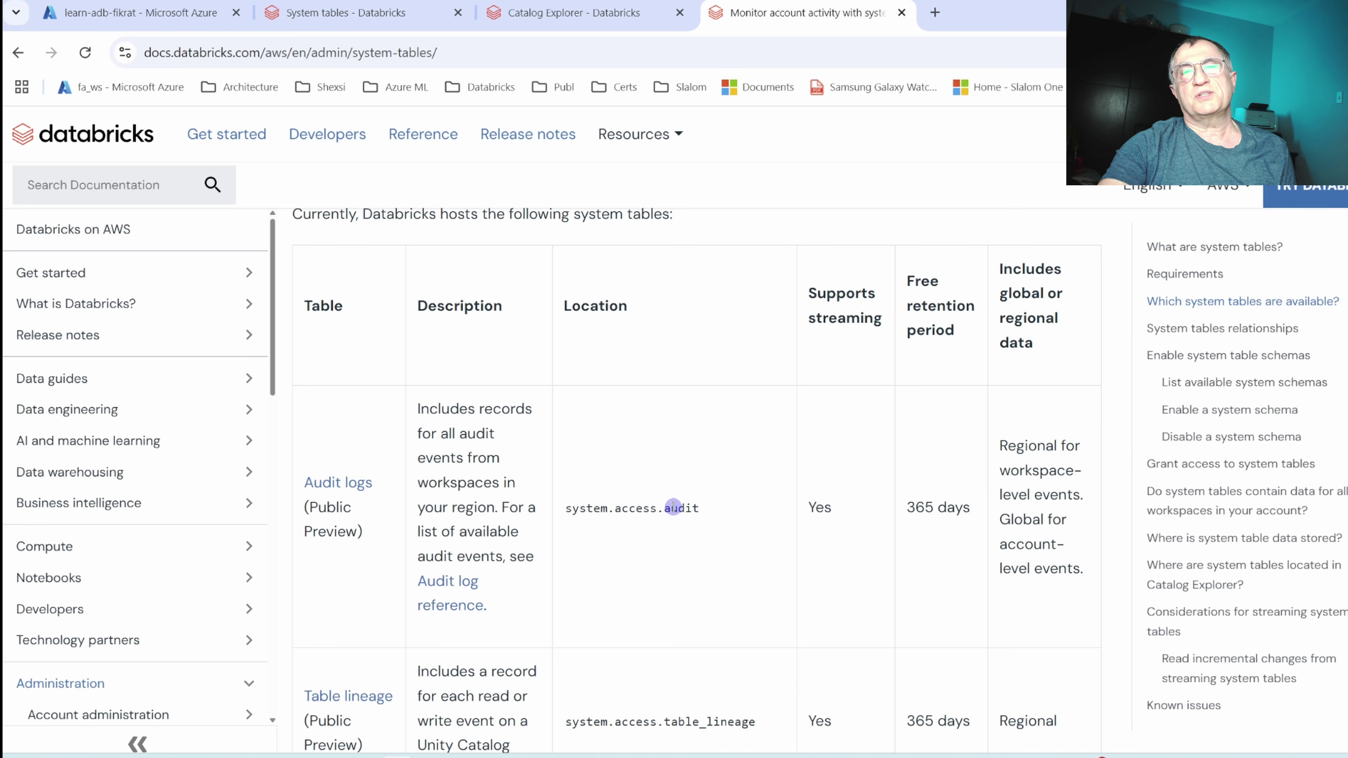
{"action": "scroll", "coordinate": [689, 508], "scroll_direction": "down", "scroll_amount": 2}
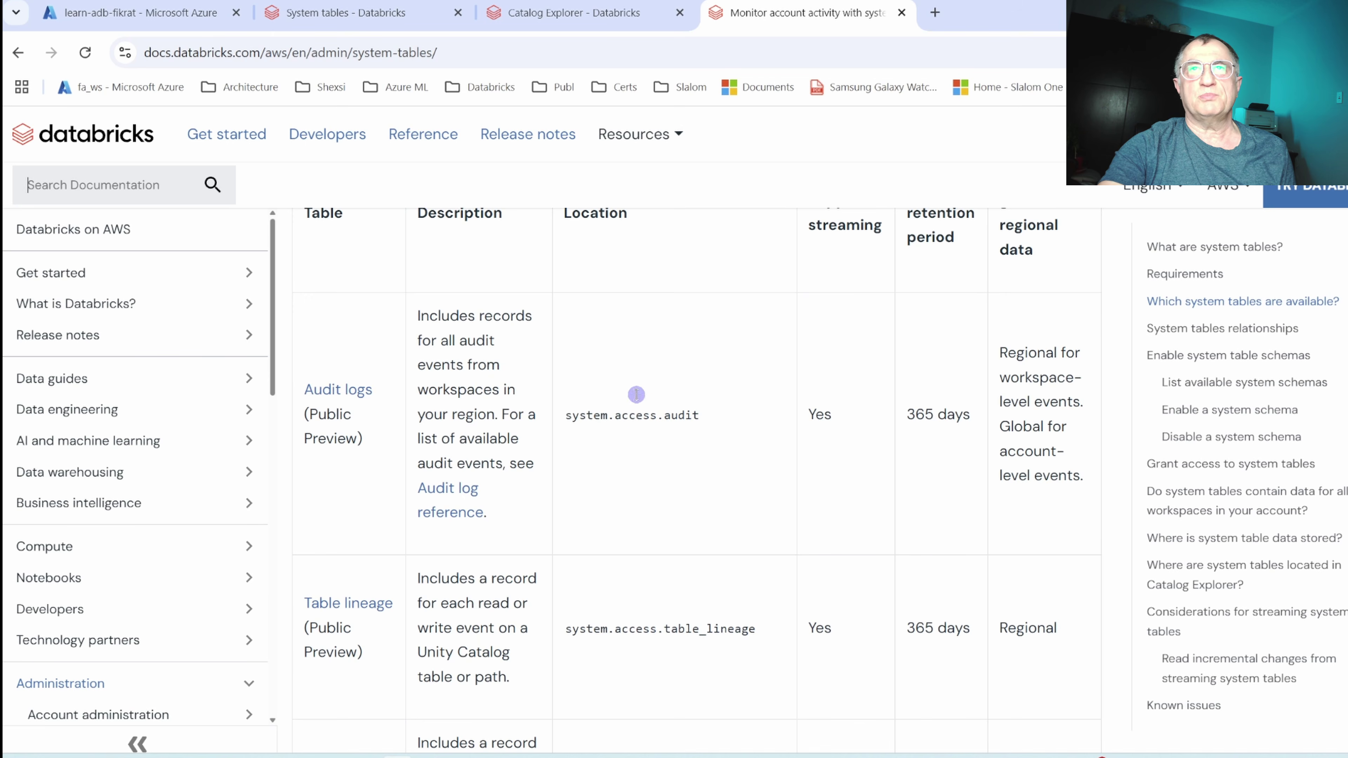
{"action": "scroll", "coordinate": [652, 473], "scroll_direction": "up", "scroll_amount": 2}
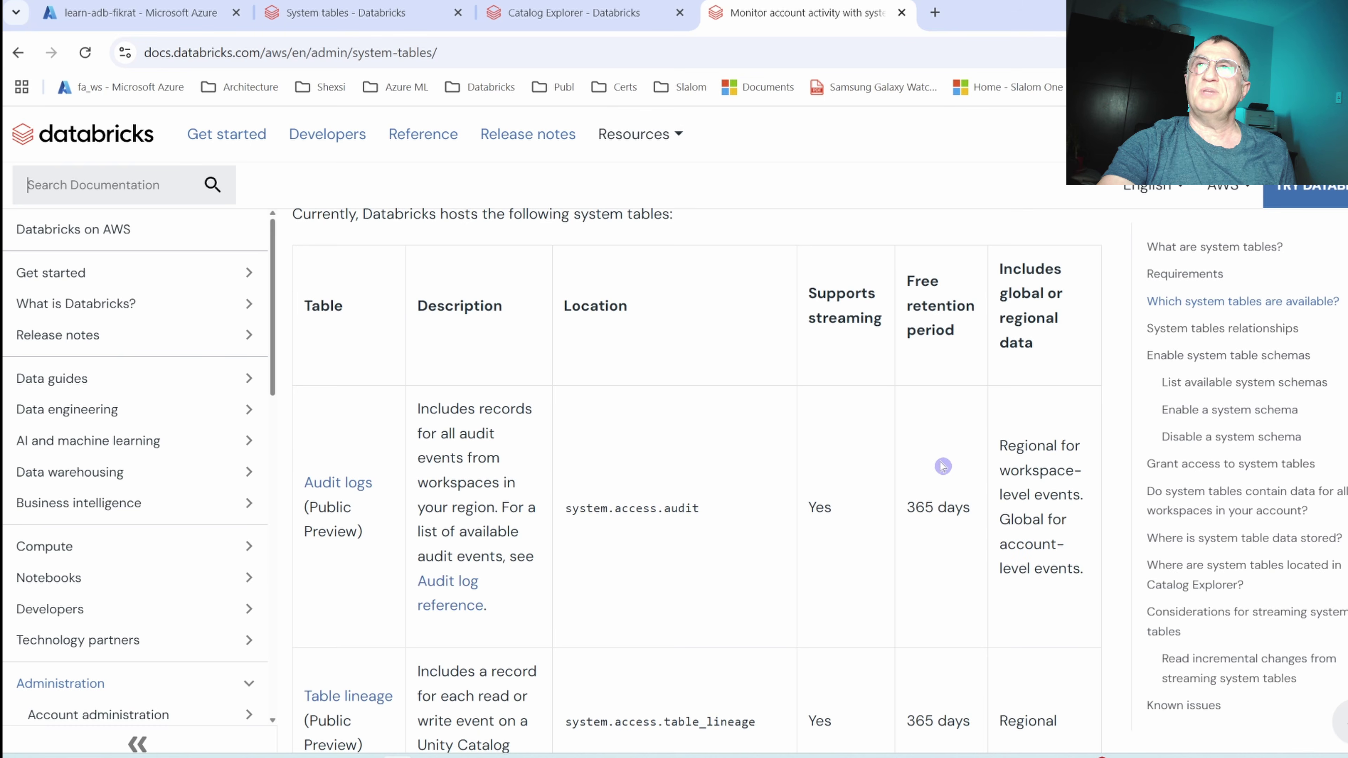
Compare the free retention periods of the system tables from audit logs through node types.
{"action": "scroll", "coordinate": [943, 466], "scroll_direction": "down", "scroll_amount": 7}
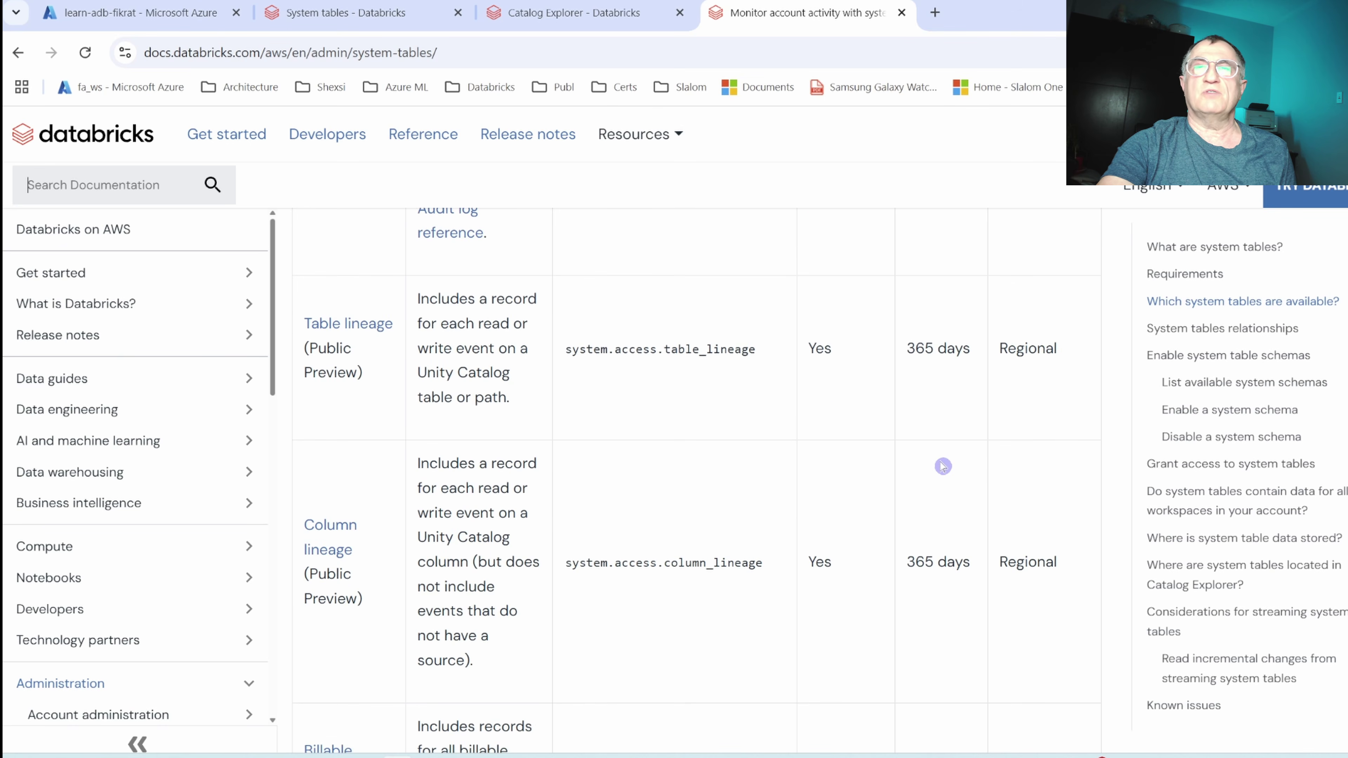
{"action": "scroll", "coordinate": [941, 461], "scroll_direction": "down", "scroll_amount": 3}
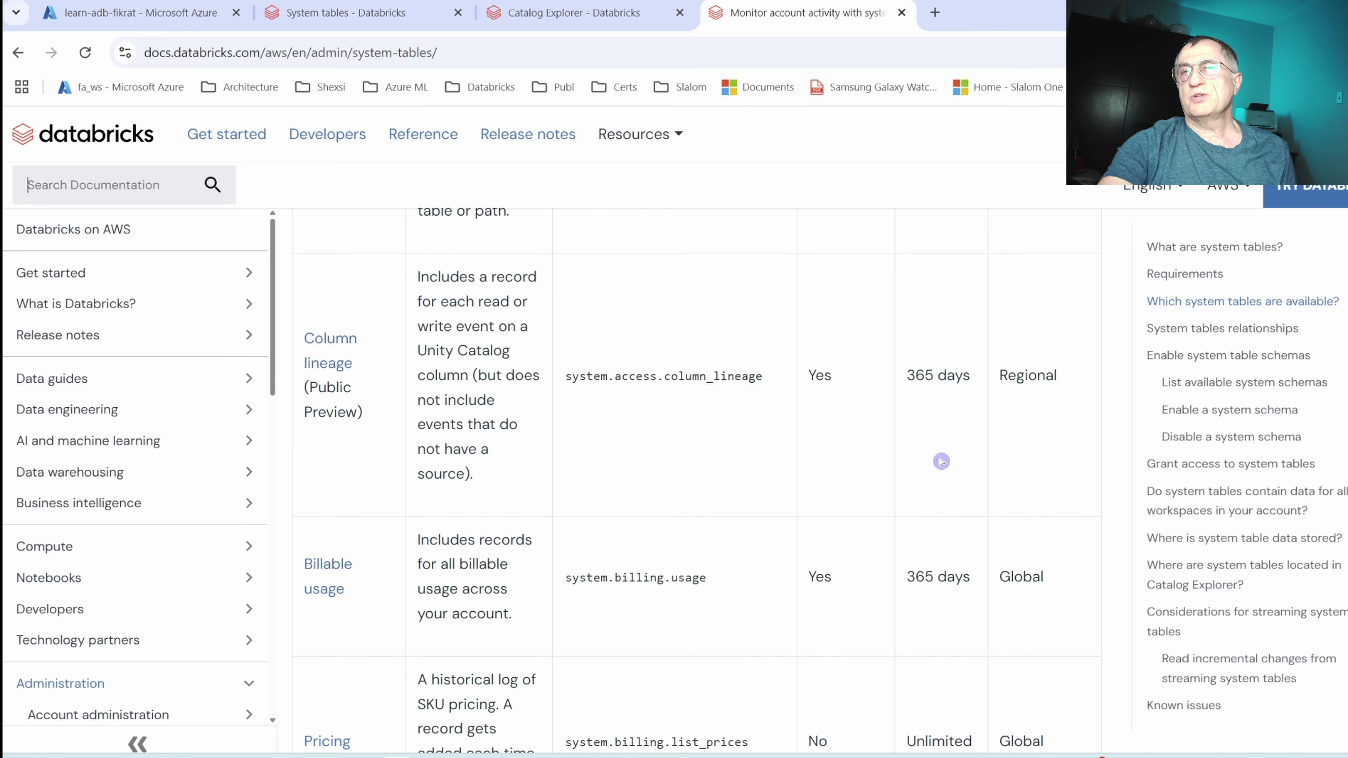
{"action": "scroll", "coordinate": [941, 461], "scroll_direction": "down", "scroll_amount": 7}
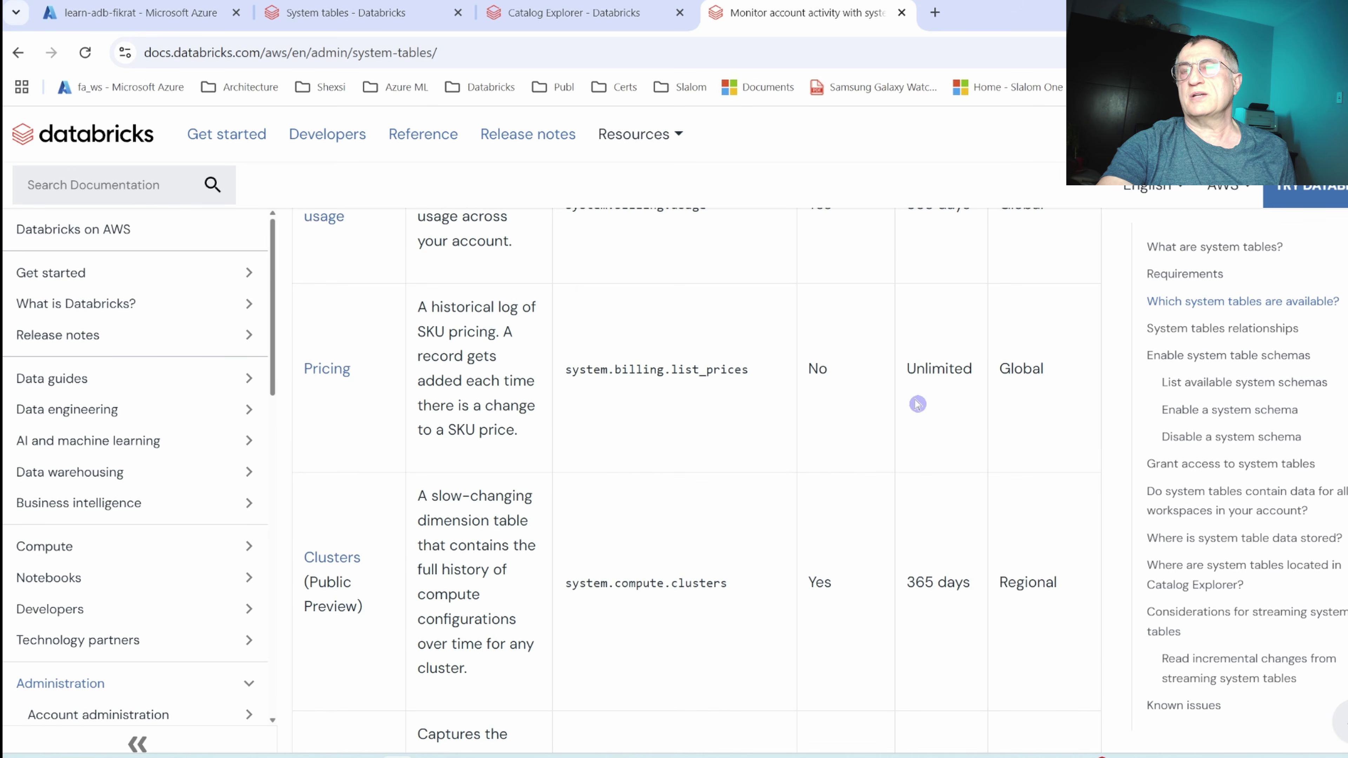
{"action": "scroll", "coordinate": [910, 413], "scroll_direction": "down", "scroll_amount": 2}
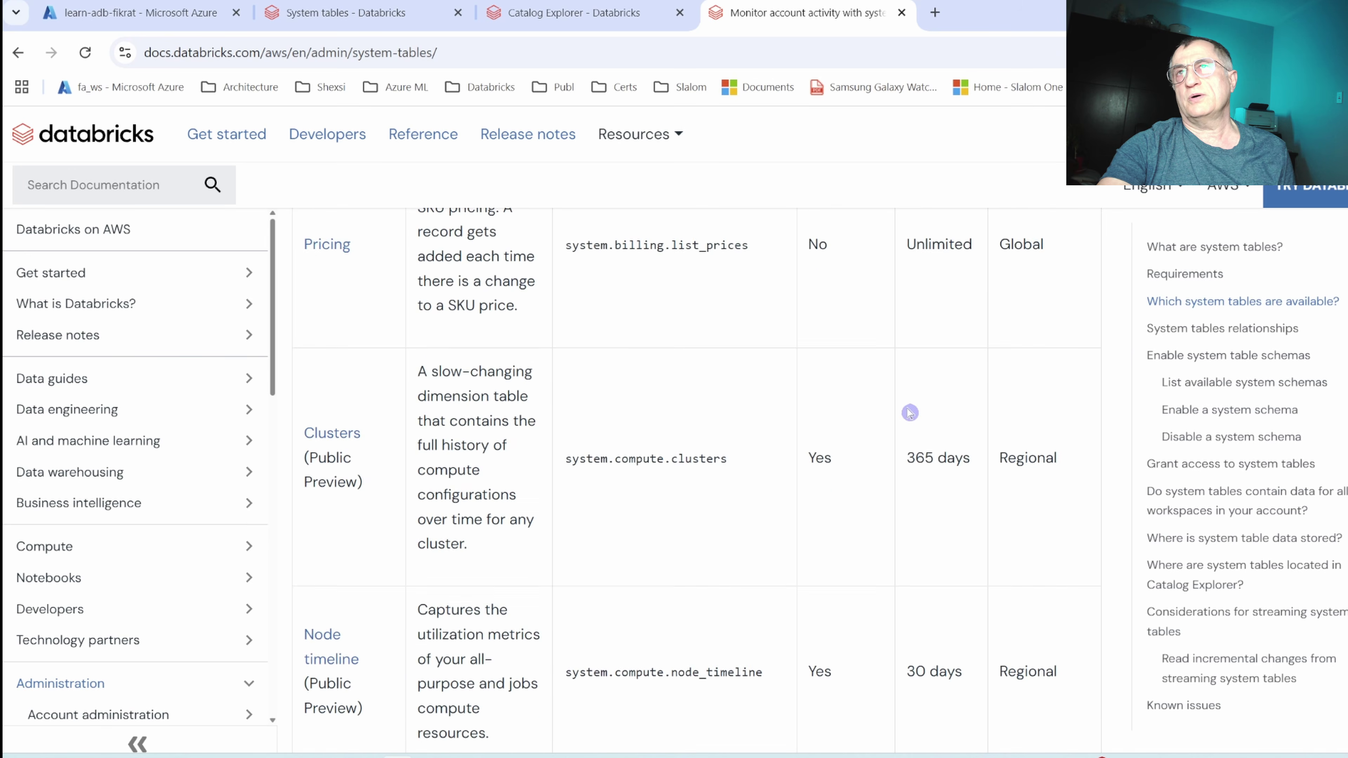
{"action": "scroll", "coordinate": [914, 366], "scroll_direction": "down", "scroll_amount": 3}
{"action": "scroll", "coordinate": [914, 345], "scroll_direction": "up", "scroll_amount": 1}
{"action": "scroll", "coordinate": [902, 477], "scroll_direction": "down", "scroll_amount": 4}
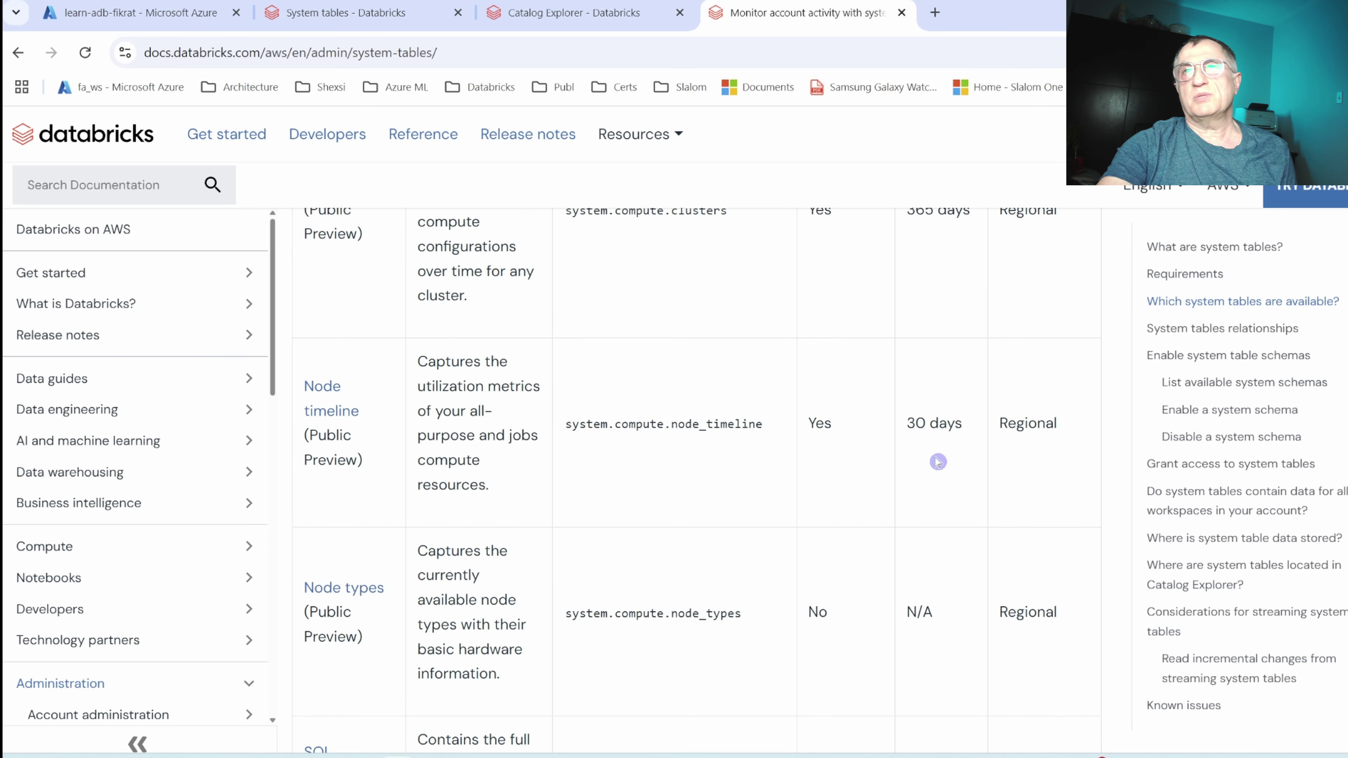
{"action": "scroll", "coordinate": [938, 461], "scroll_direction": "up", "scroll_amount": 20}
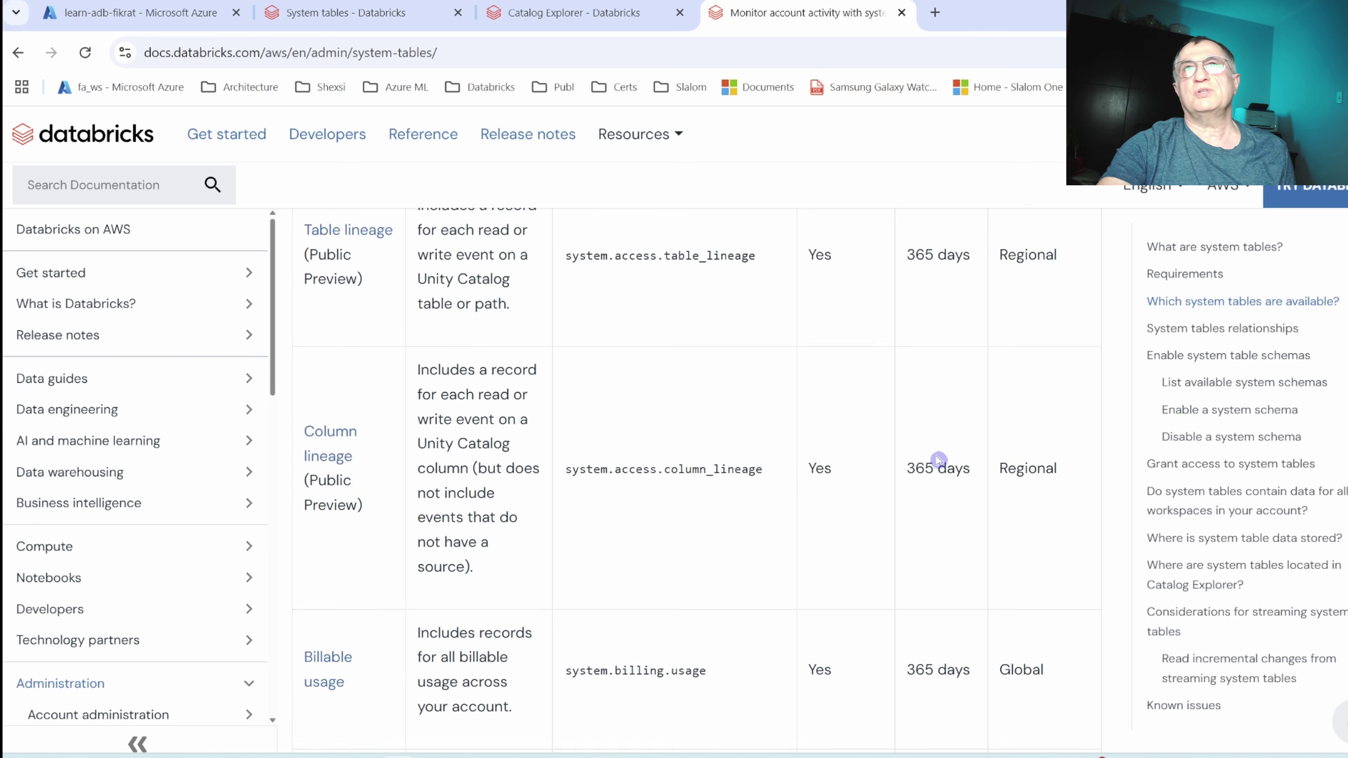
{"action": "scroll", "coordinate": [907, 474], "scroll_direction": "up", "scroll_amount": 2}
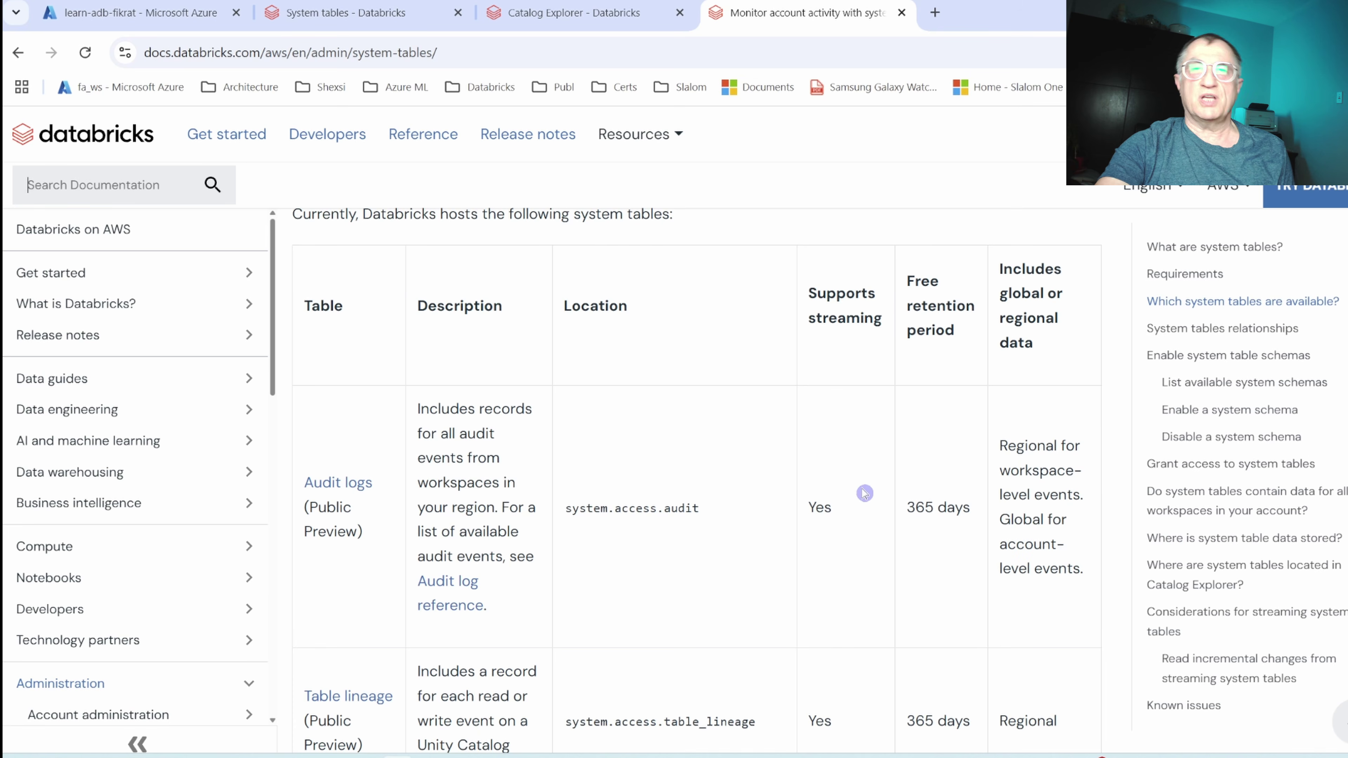
Review the descriptions and locations of the audit logs, table lineage and column lineage system tables.
{"action": "scroll", "coordinate": [864, 493], "scroll_direction": "down", "scroll_amount": 2}
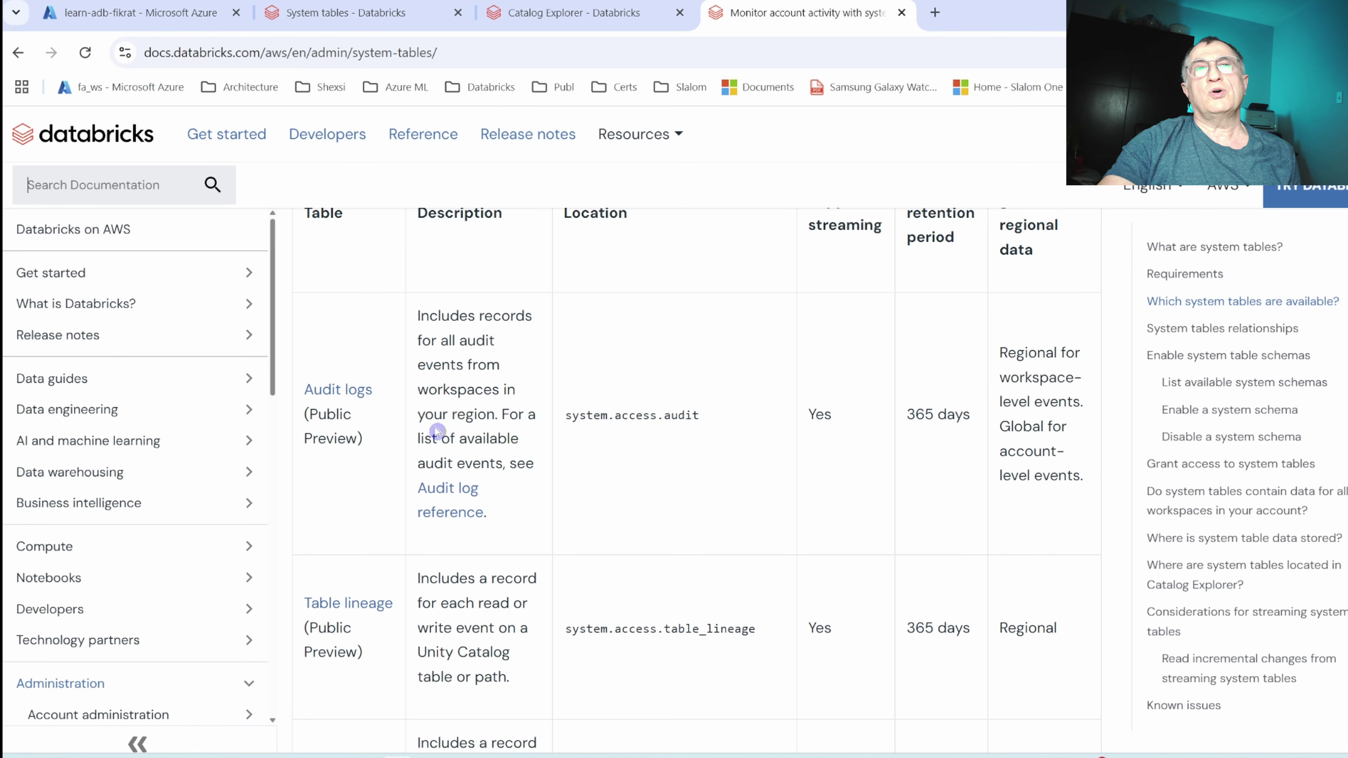
{"action": "scroll", "coordinate": [446, 408], "scroll_direction": "down", "scroll_amount": 2}
{"action": "scroll", "coordinate": [446, 408], "scroll_direction": "up", "scroll_amount": 2}
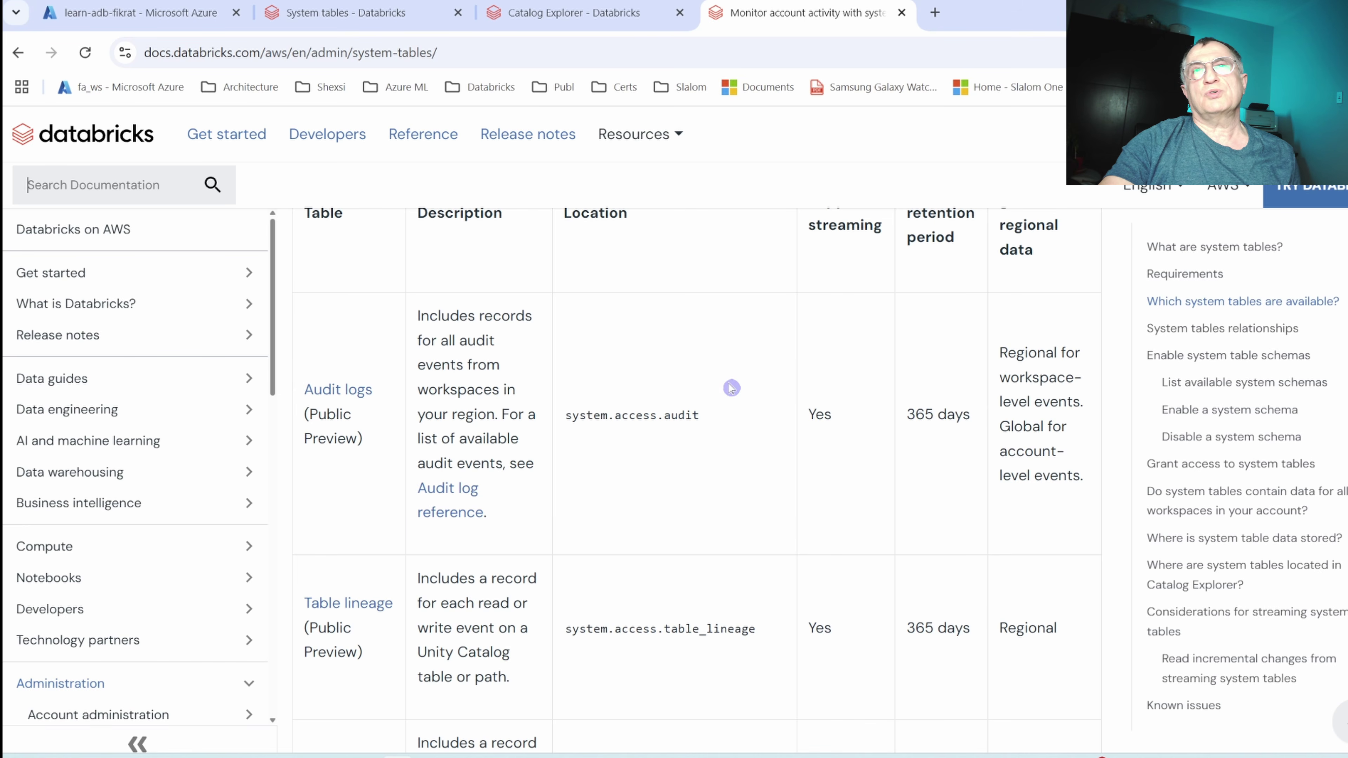
{"action": "scroll", "coordinate": [709, 334], "scroll_direction": "down", "scroll_amount": 3}
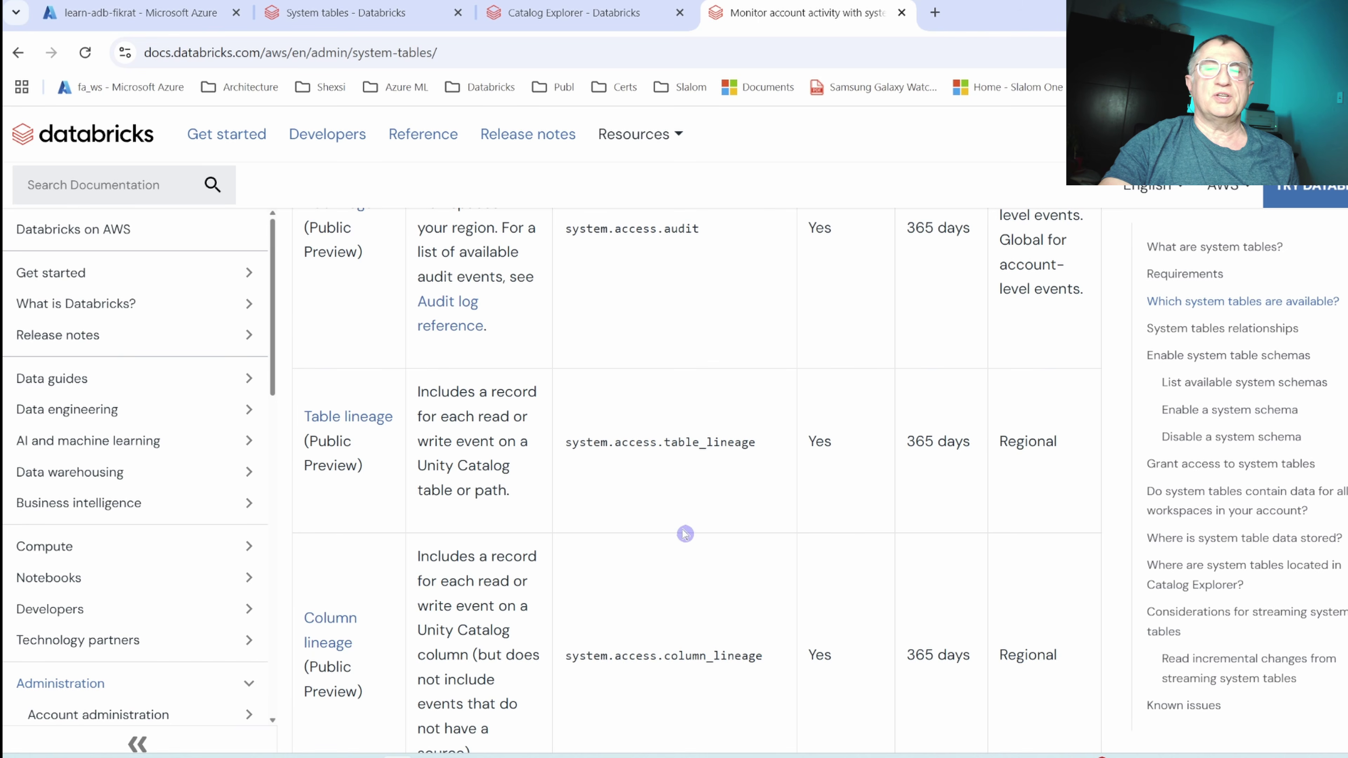
{"action": "scroll", "coordinate": [683, 504], "scroll_direction": "down", "scroll_amount": 2}
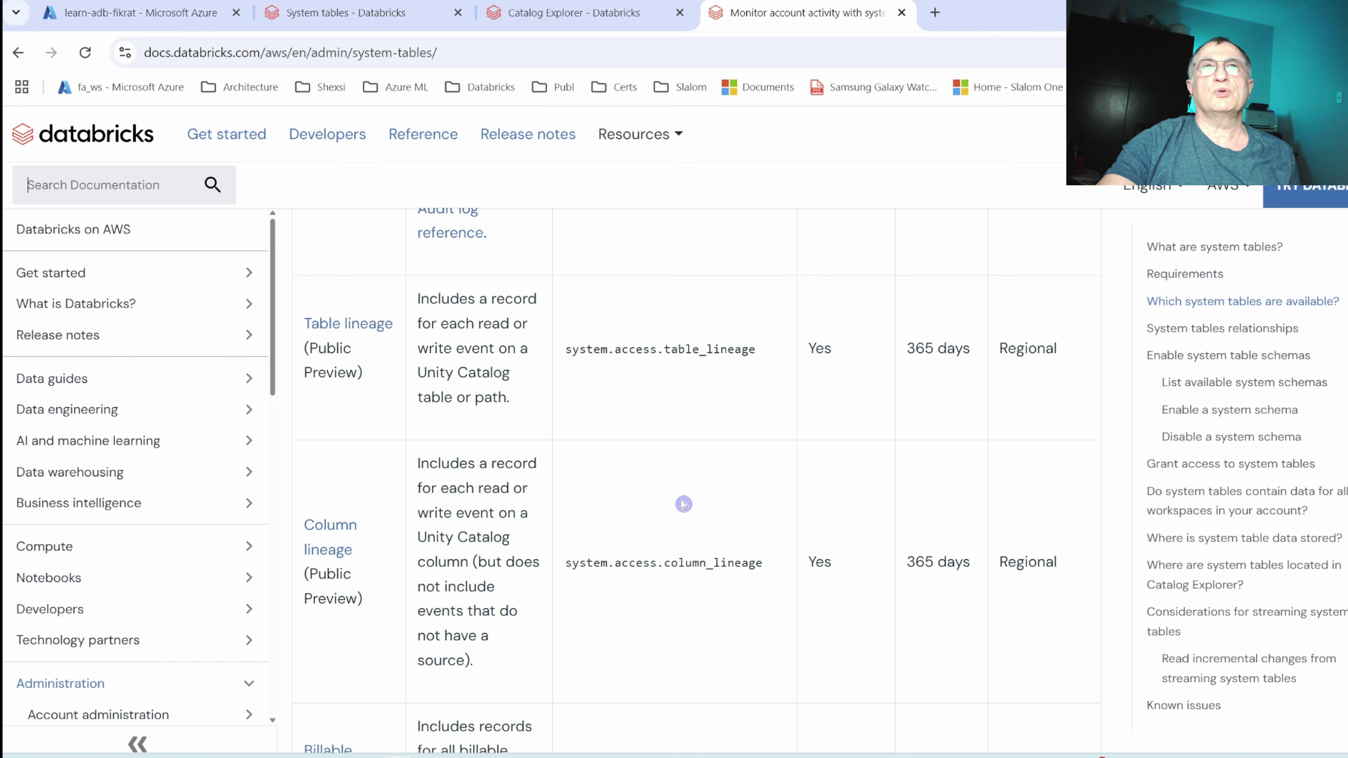
{"action": "scroll", "coordinate": [684, 504], "scroll_direction": "up", "scroll_amount": 2}
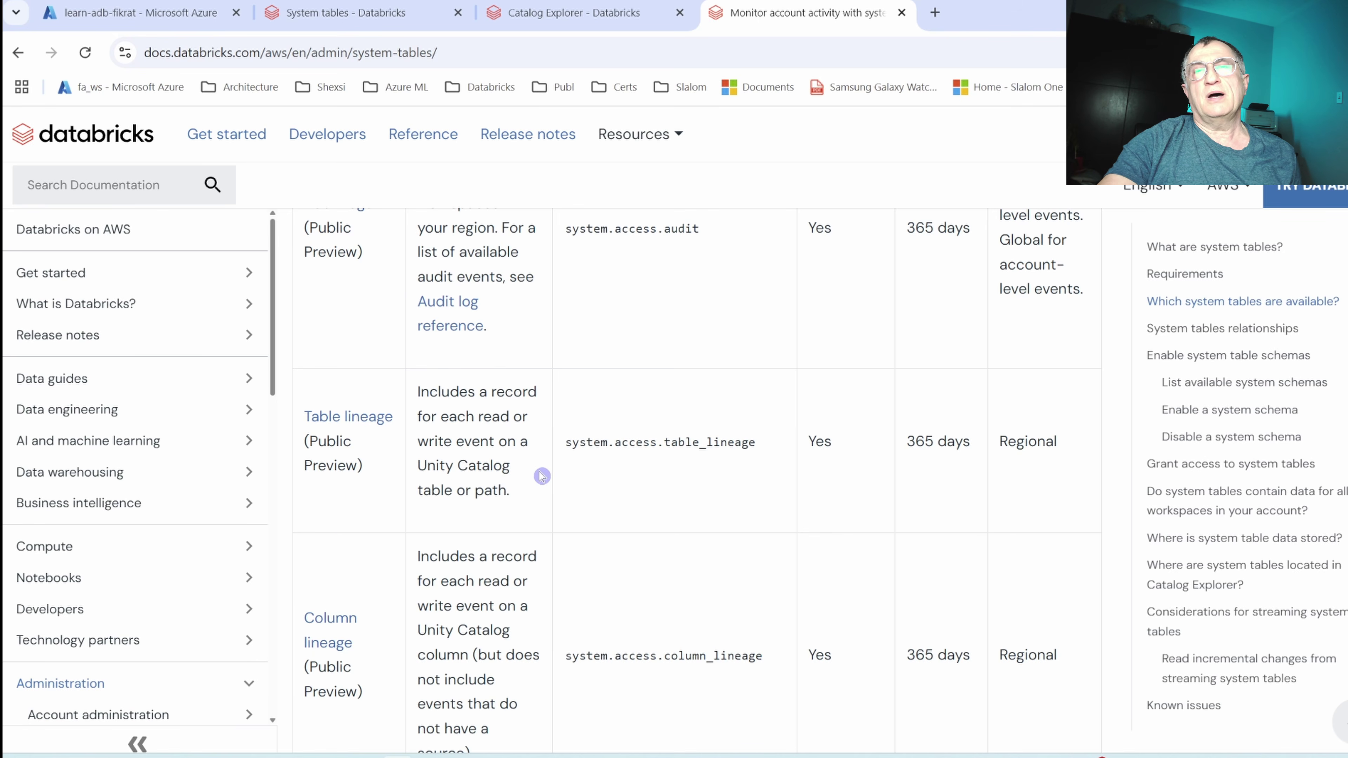
{"action": "scroll", "coordinate": [574, 480], "scroll_direction": "down", "scroll_amount": 2}
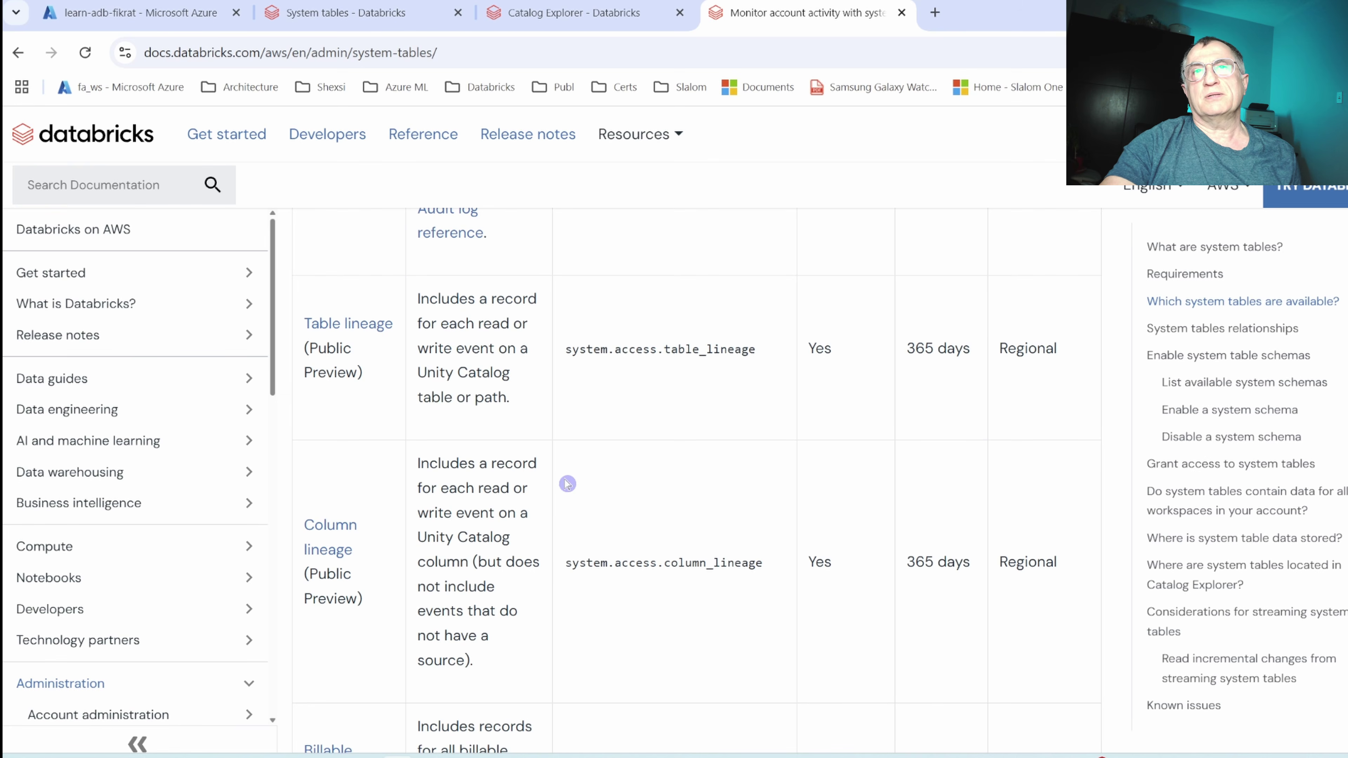
{"action": "scroll", "coordinate": [567, 484], "scroll_direction": "down", "scroll_amount": 2}
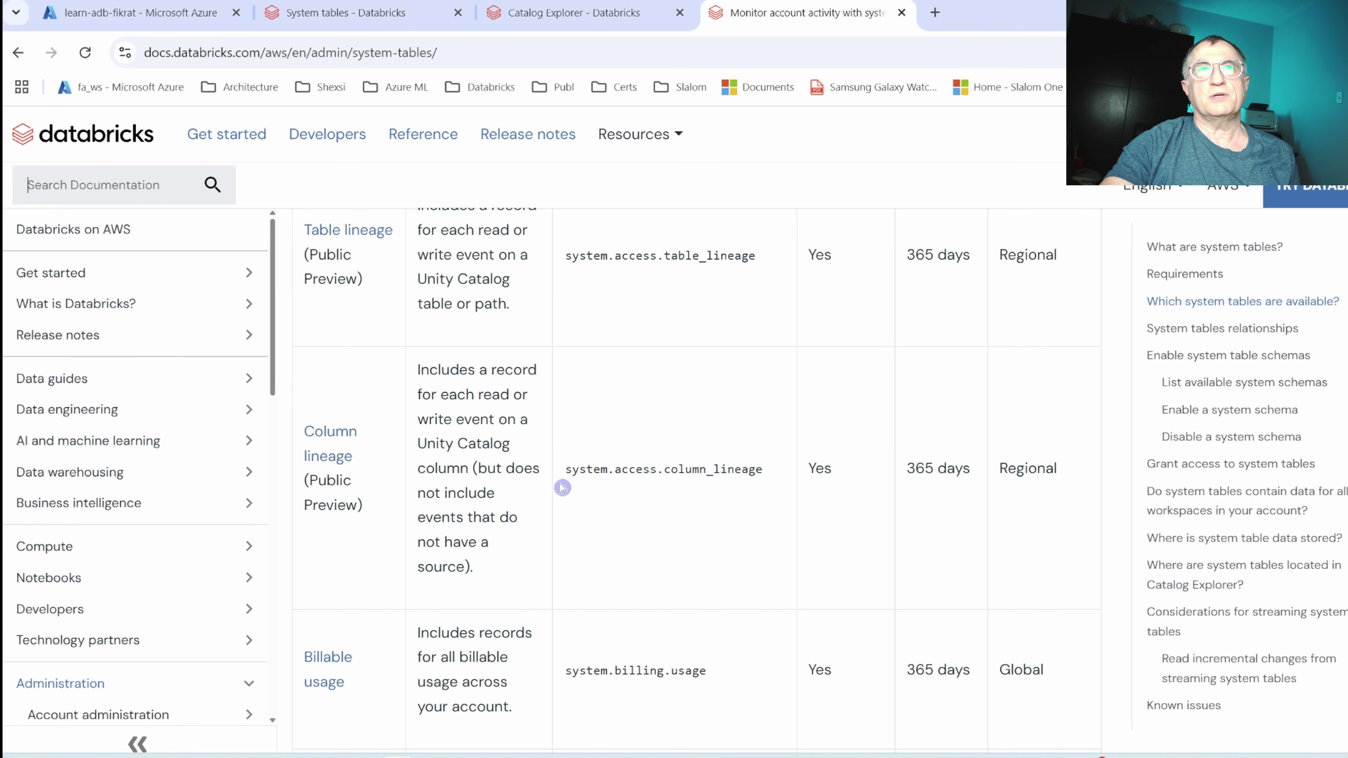
Examine the billable usage, pricing, clusters, node timeline and node types entries in the available system tables list.
{"action": "scroll", "coordinate": [565, 492], "scroll_direction": "down", "scroll_amount": 6}
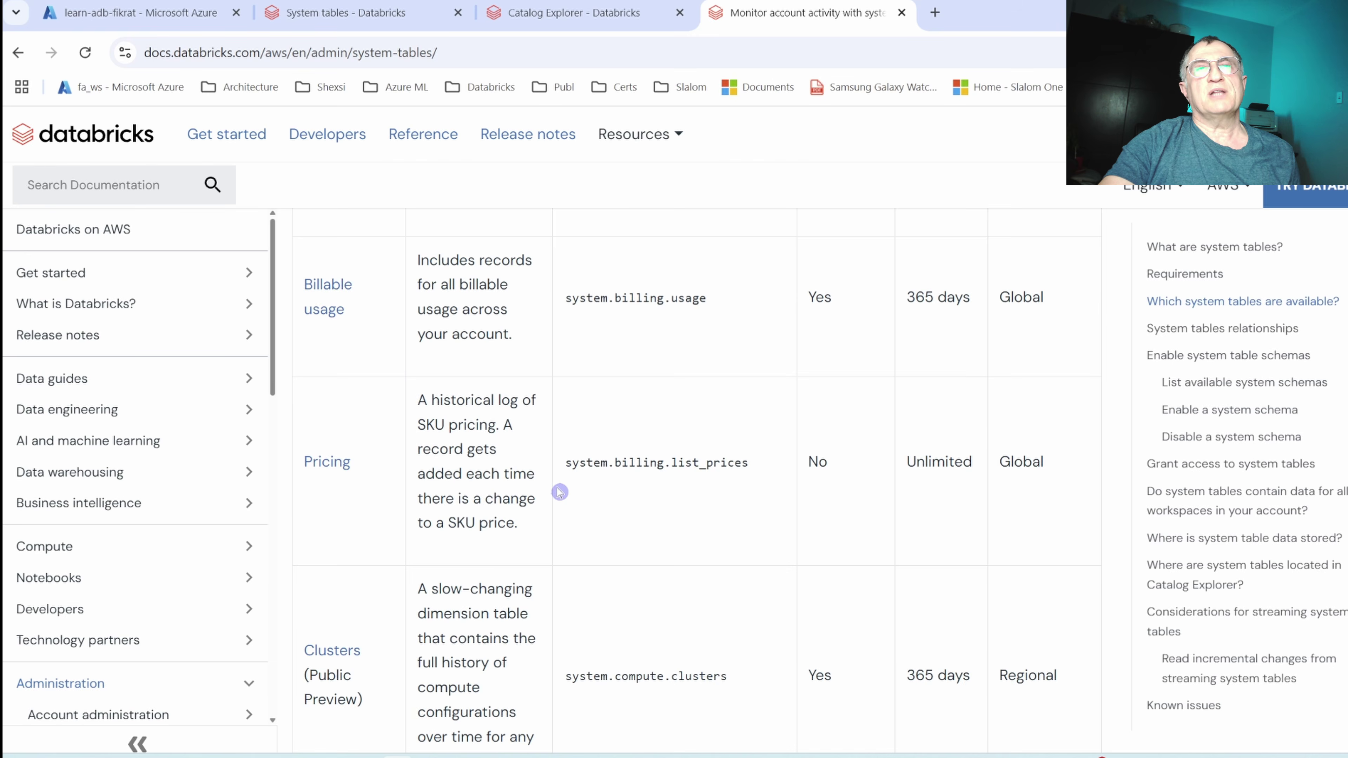
{"action": "scroll", "coordinate": [556, 490], "scroll_direction": "up", "scroll_amount": 2}
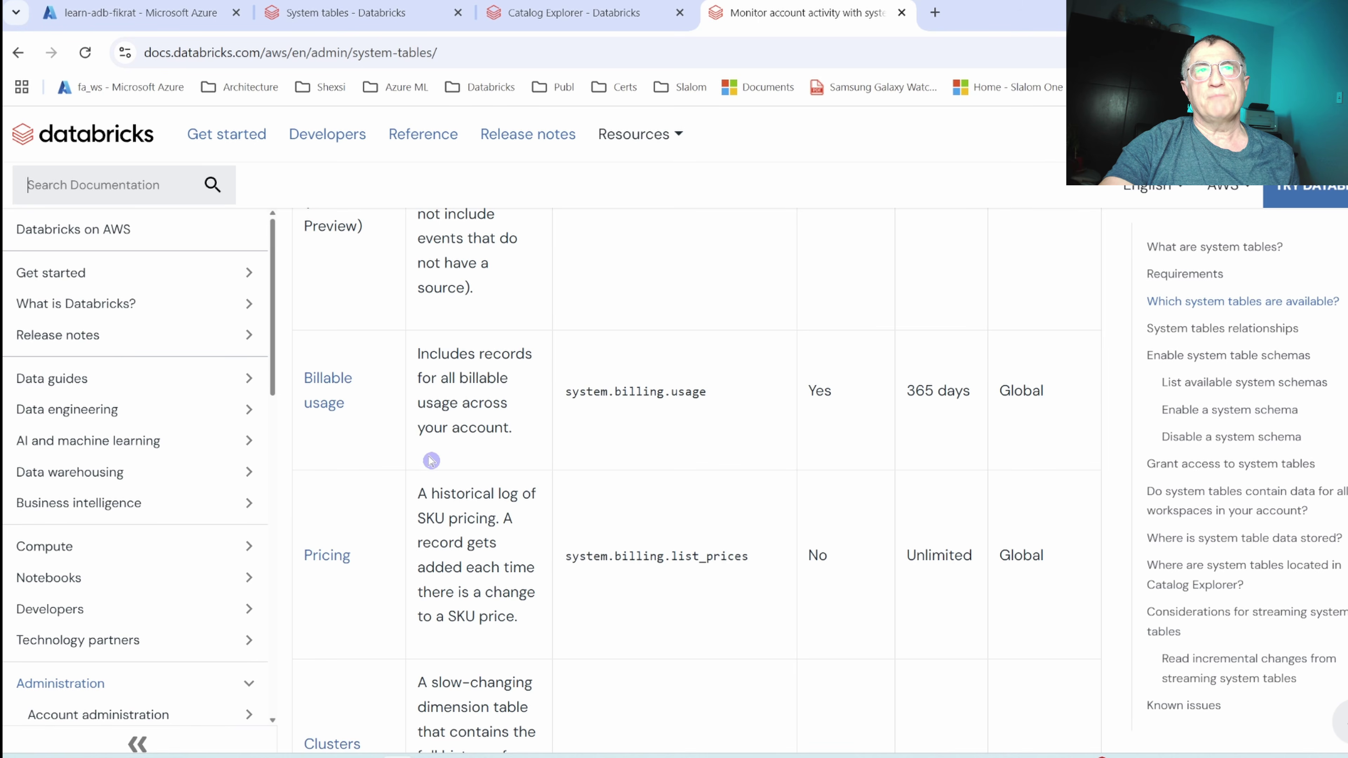
{"action": "scroll", "coordinate": [425, 481], "scroll_direction": "down", "scroll_amount": 2}
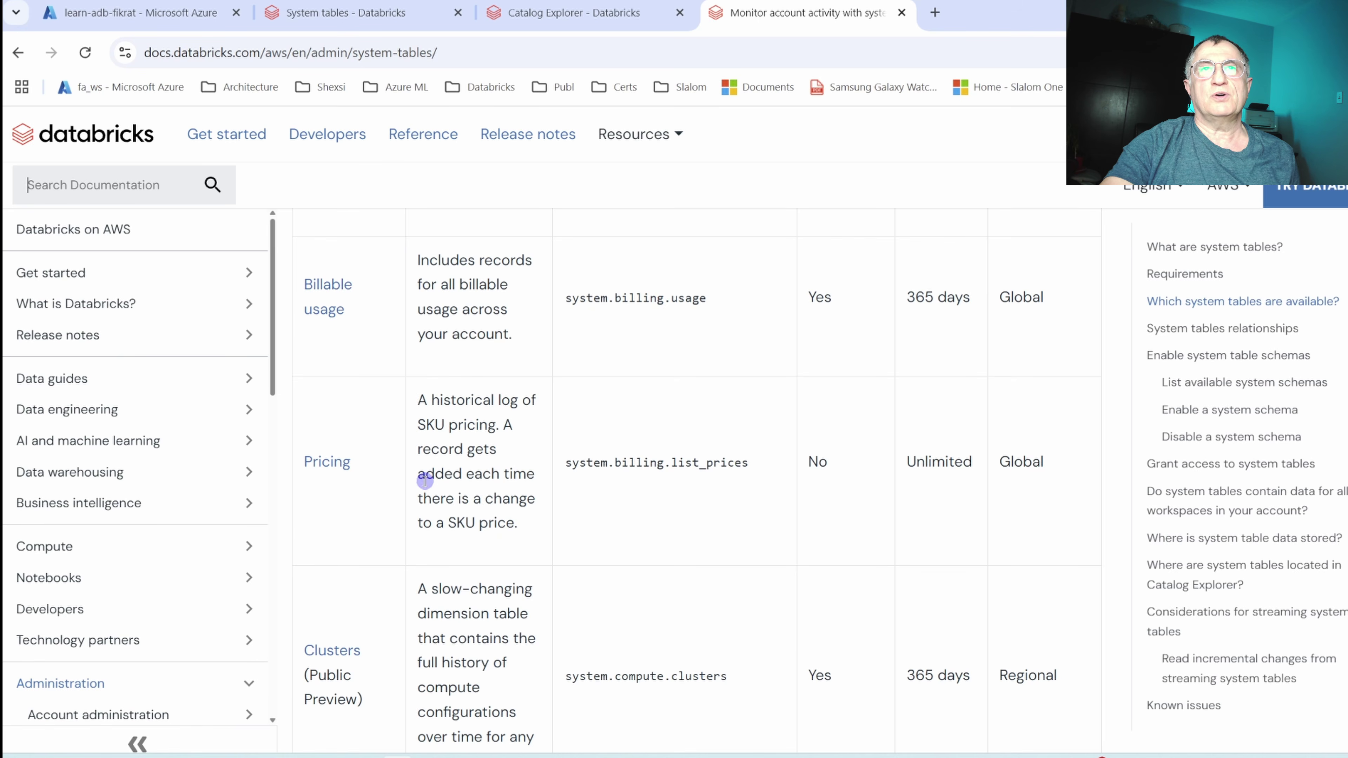
{"action": "scroll", "coordinate": [425, 480], "scroll_direction": "down", "scroll_amount": 5}
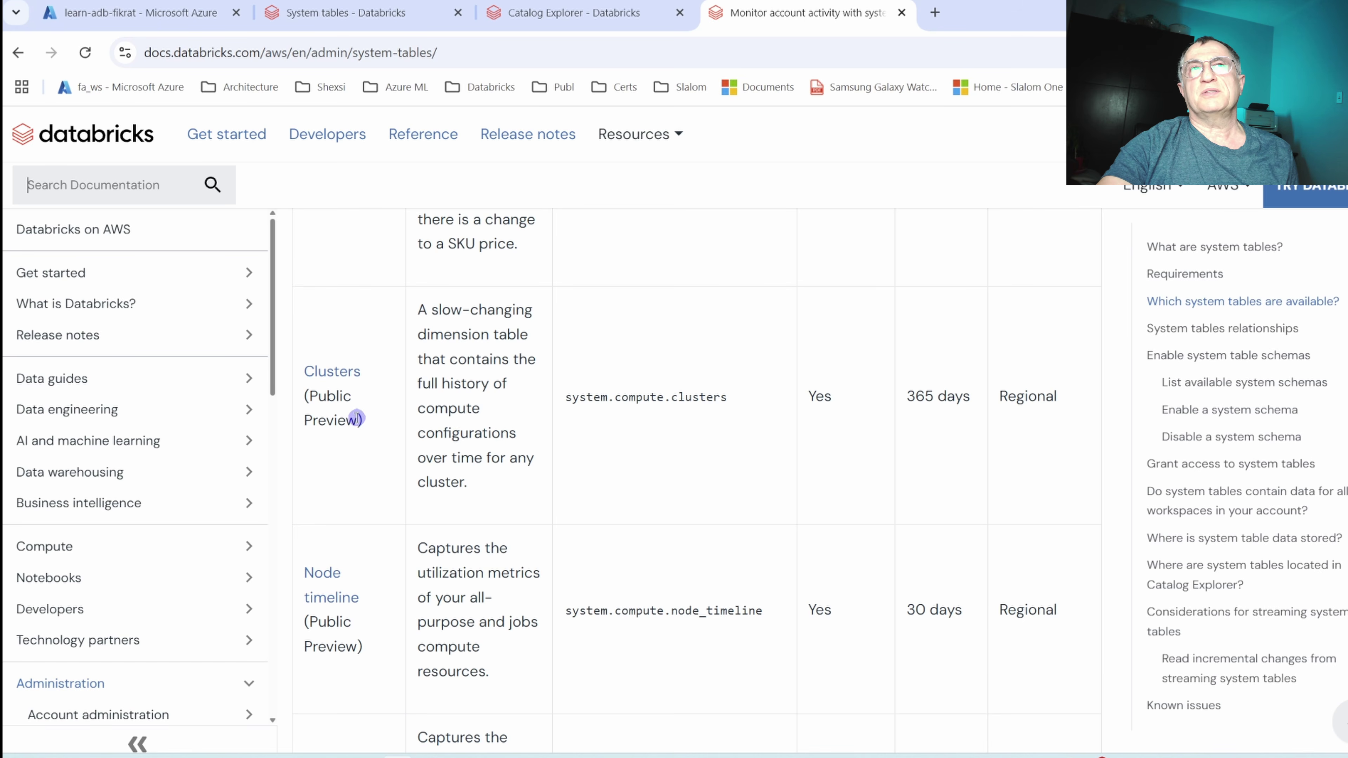
{"action": "scroll", "coordinate": [361, 419], "scroll_direction": "down", "scroll_amount": 2}
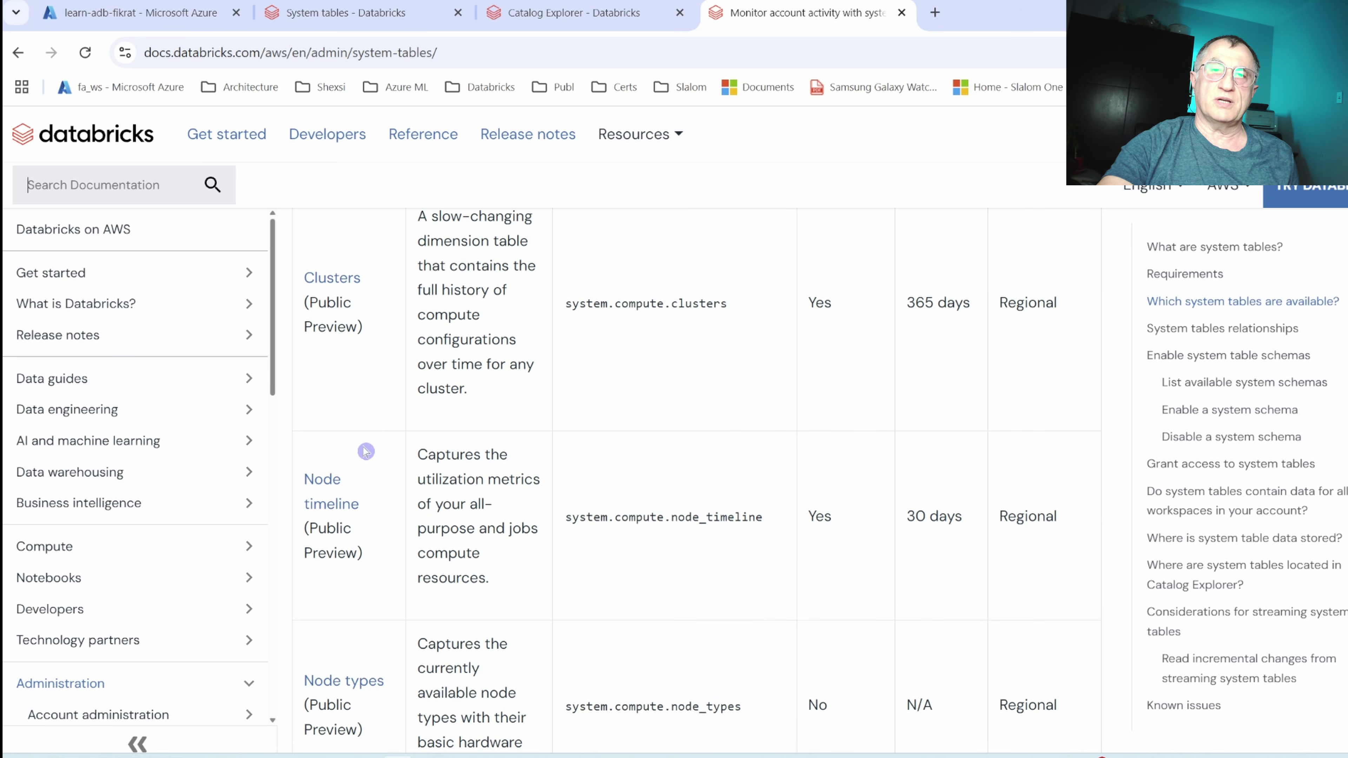
{"action": "scroll", "coordinate": [382, 451], "scroll_direction": "down", "scroll_amount": 2}
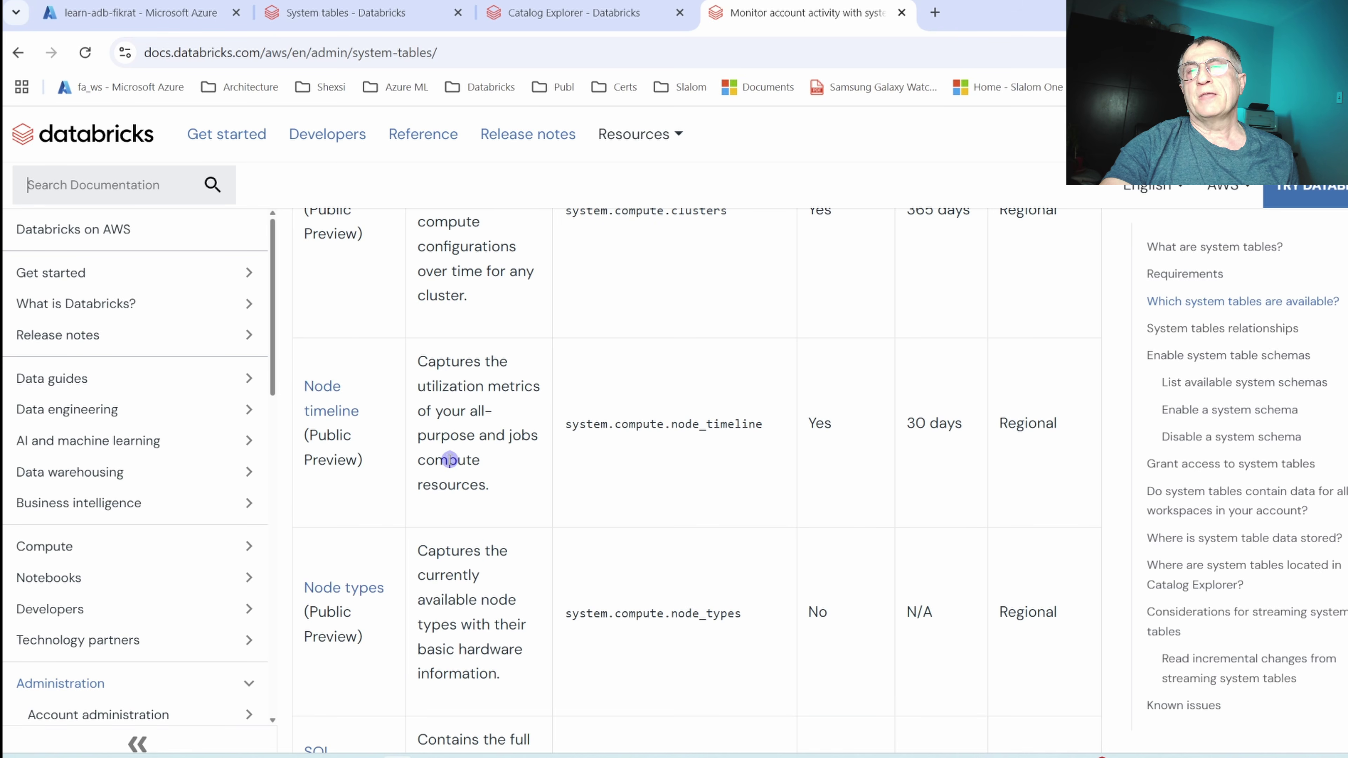
{"action": "scroll", "coordinate": [442, 435], "scroll_direction": "down", "scroll_amount": 3}
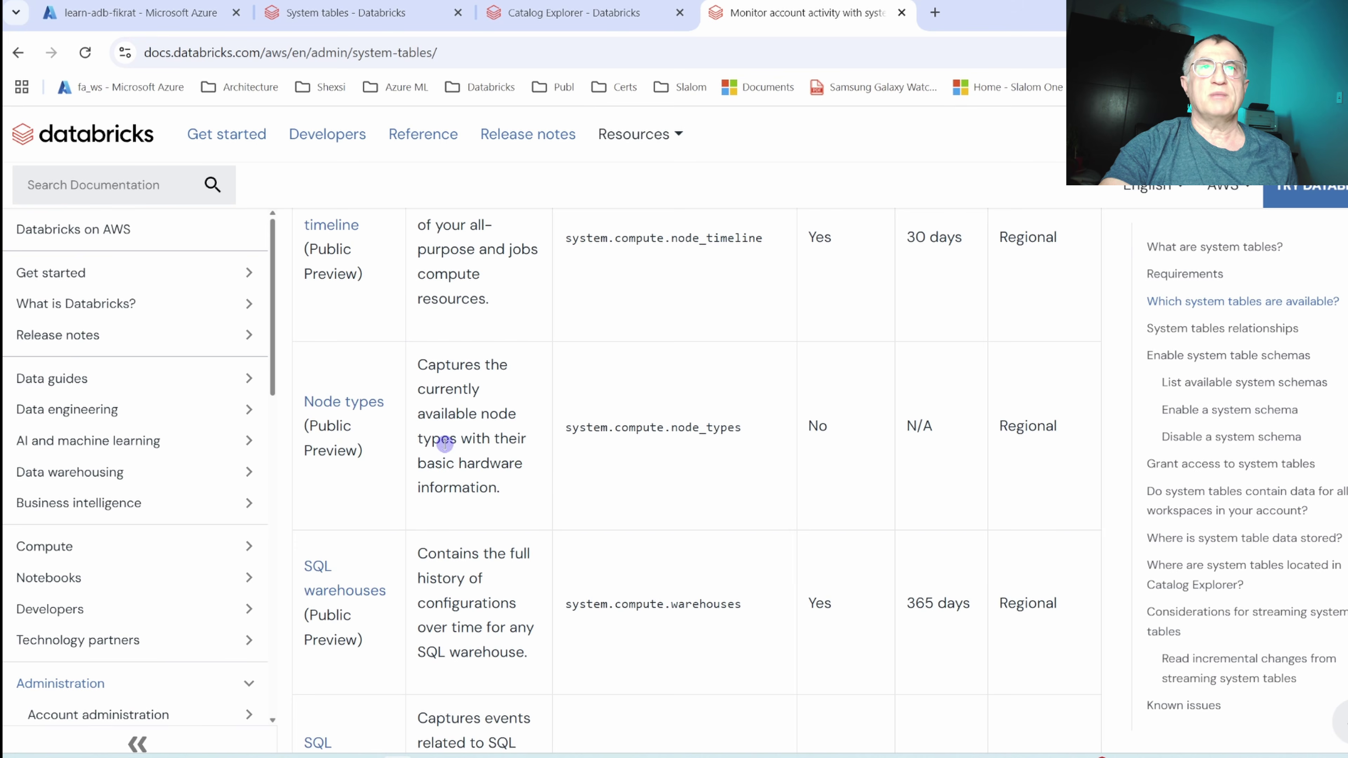
Examine the entries for SQL warehouses and their events, jobs and job timelines, marketplace, predictive optimization and Databricks Assistant events.
{"action": "scroll", "coordinate": [445, 439], "scroll_direction": "down", "scroll_amount": 3}
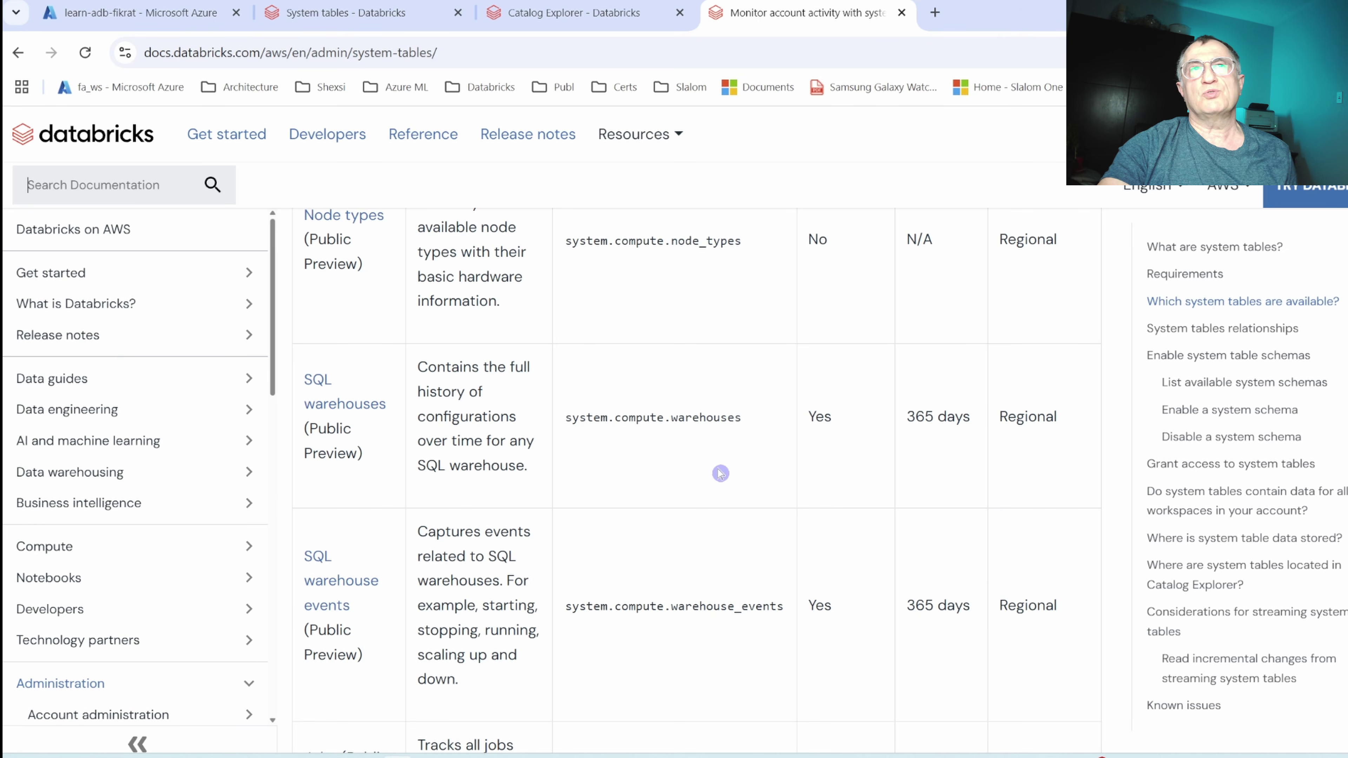
{"action": "scroll", "coordinate": [720, 473], "scroll_direction": "down", "scroll_amount": 3}
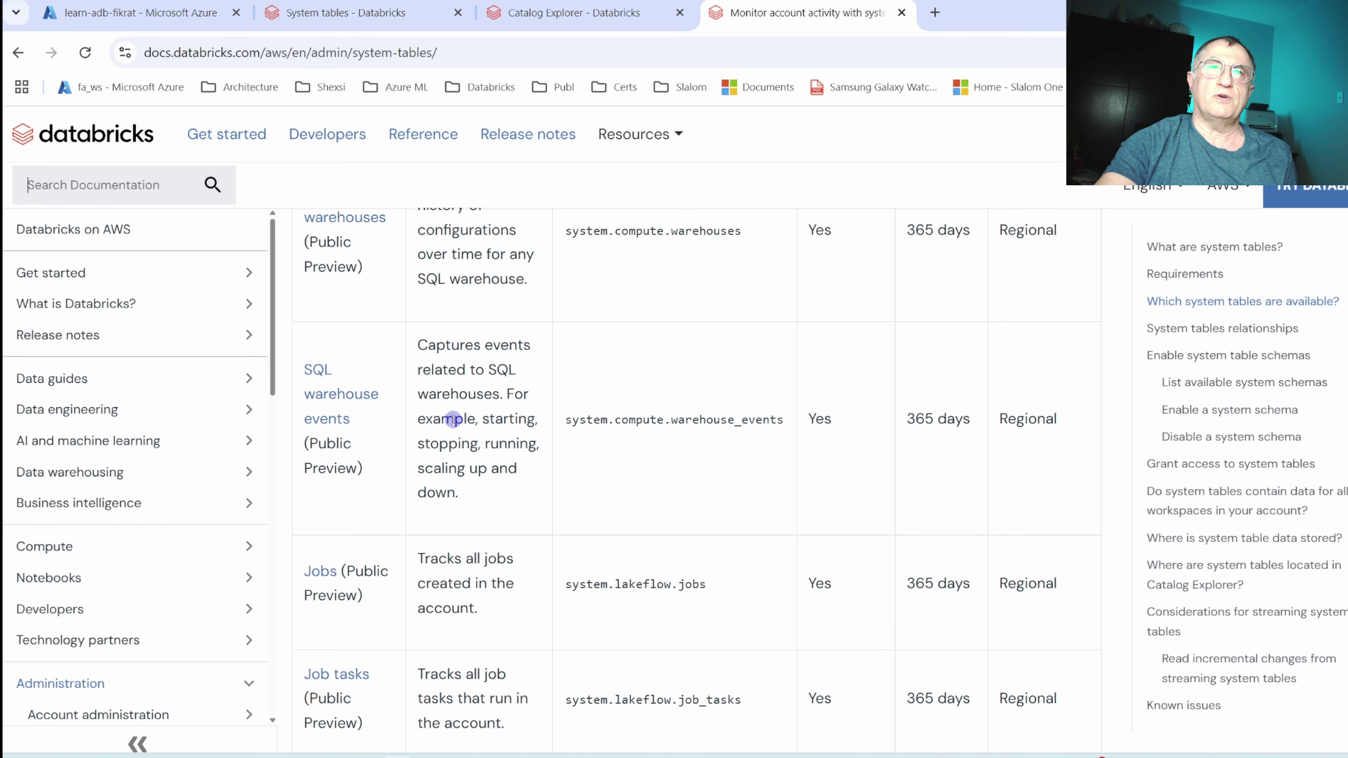
{"action": "scroll", "coordinate": [466, 419], "scroll_direction": "down", "scroll_amount": 3}
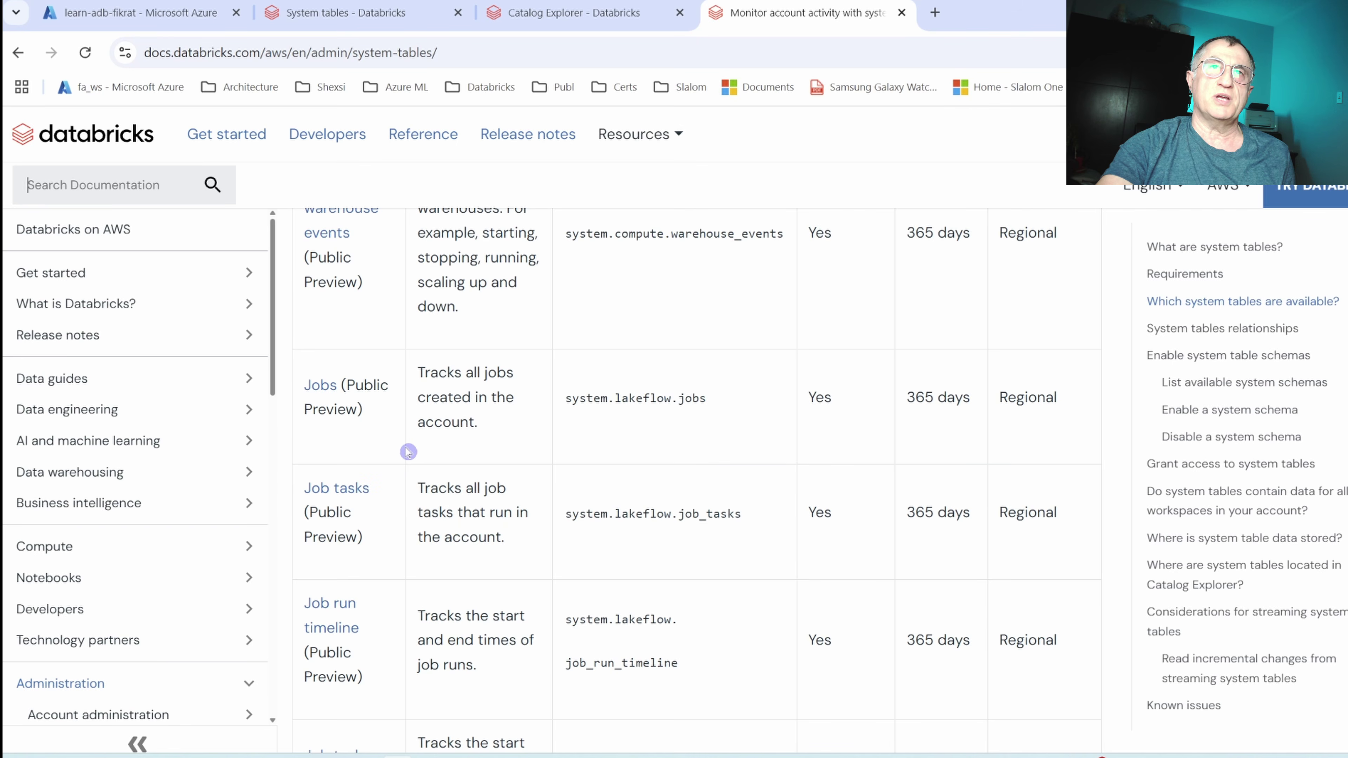
{"action": "scroll", "coordinate": [408, 452], "scroll_direction": "down", "scroll_amount": 2}
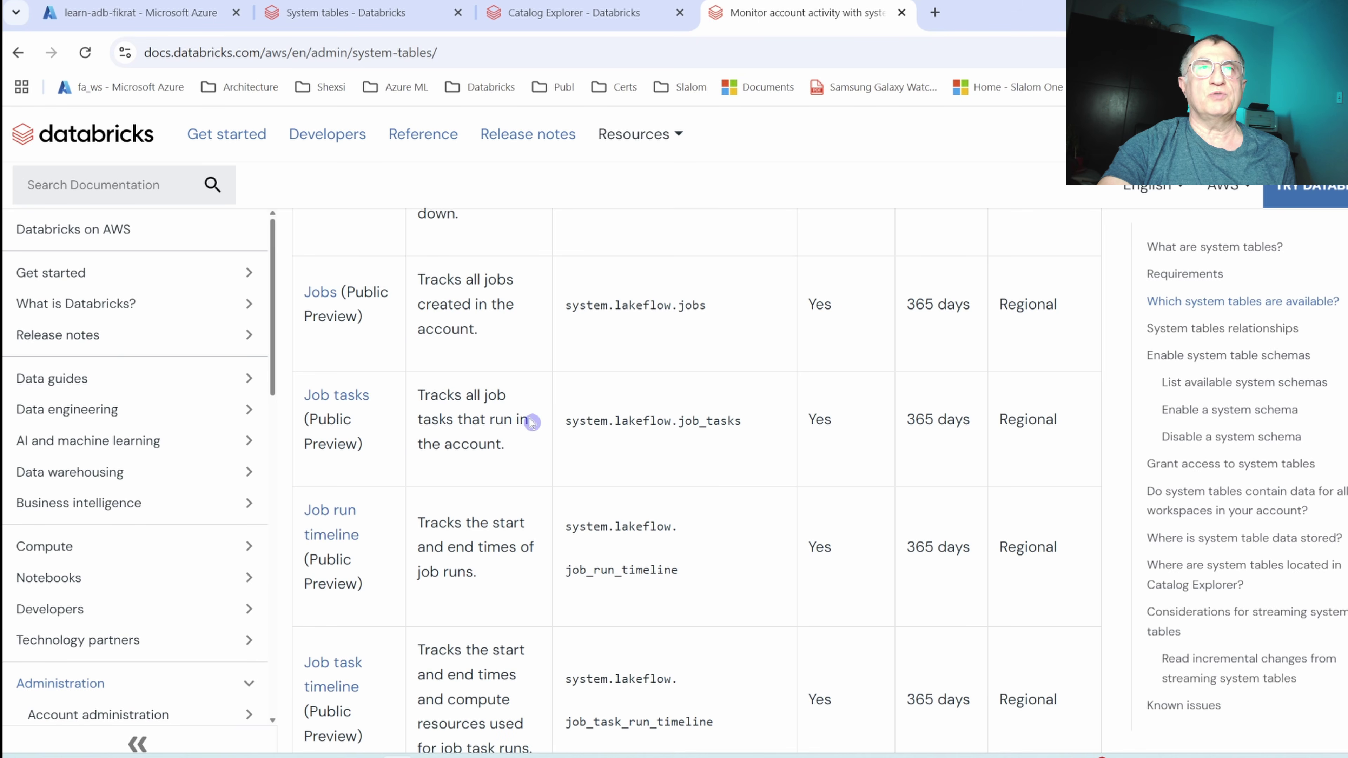
{"action": "scroll", "coordinate": [532, 423], "scroll_direction": "down", "scroll_amount": 2}
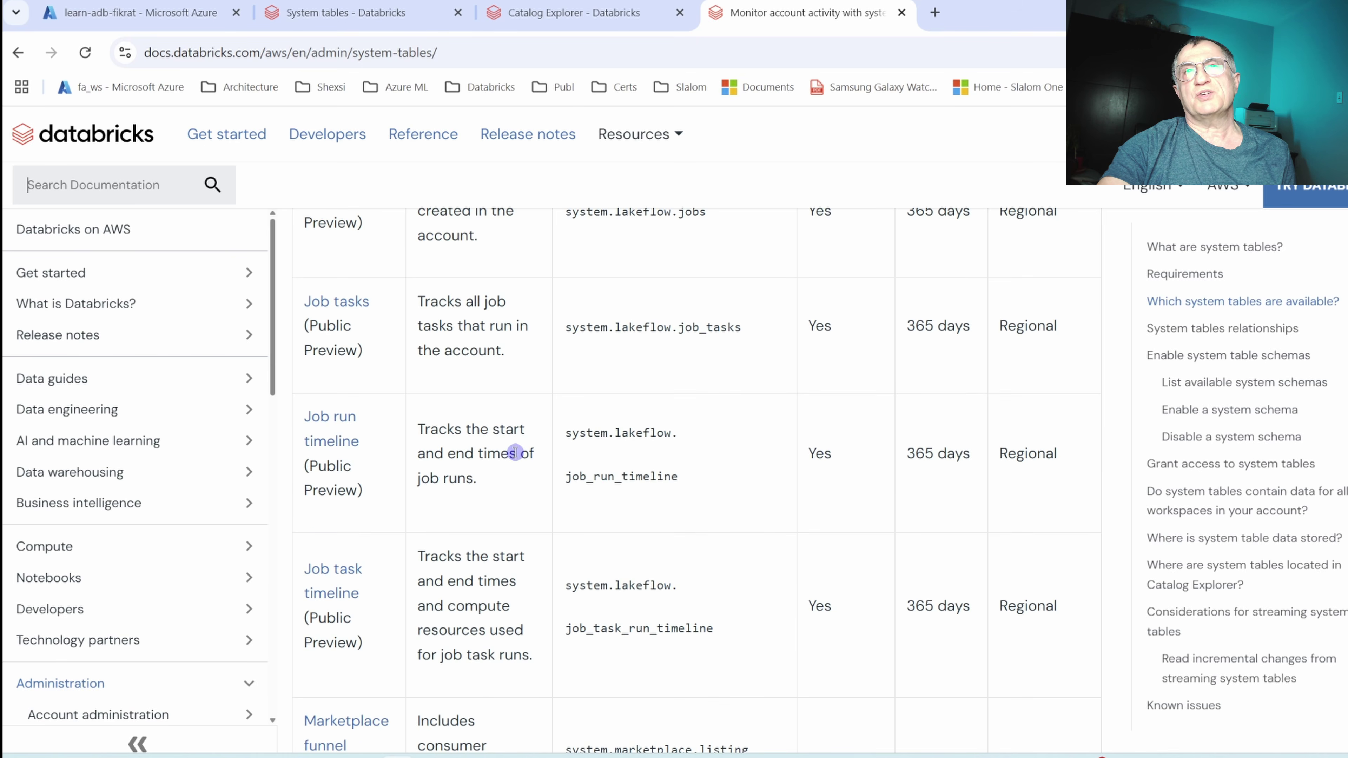
{"action": "scroll", "coordinate": [509, 452], "scroll_direction": "down", "scroll_amount": 8}
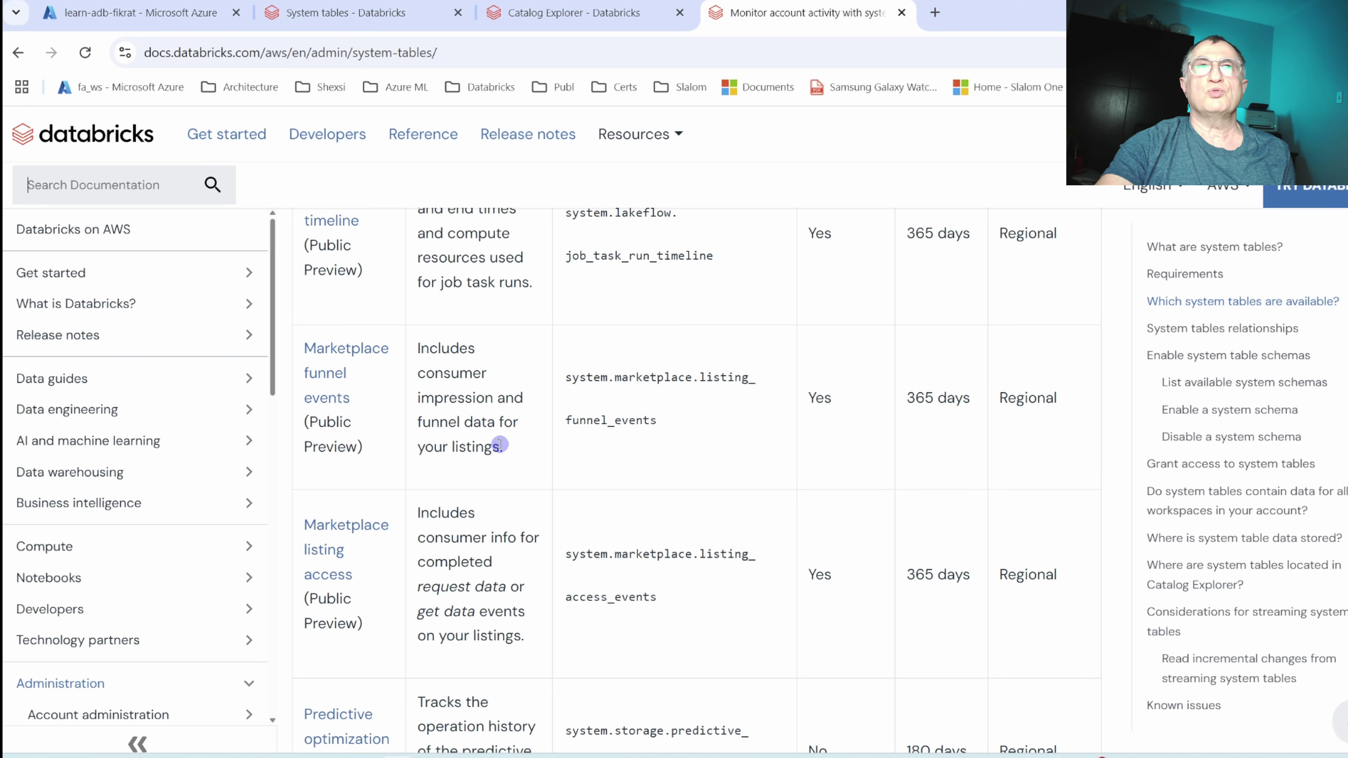
{"action": "scroll", "coordinate": [500, 444], "scroll_direction": "down", "scroll_amount": 9}
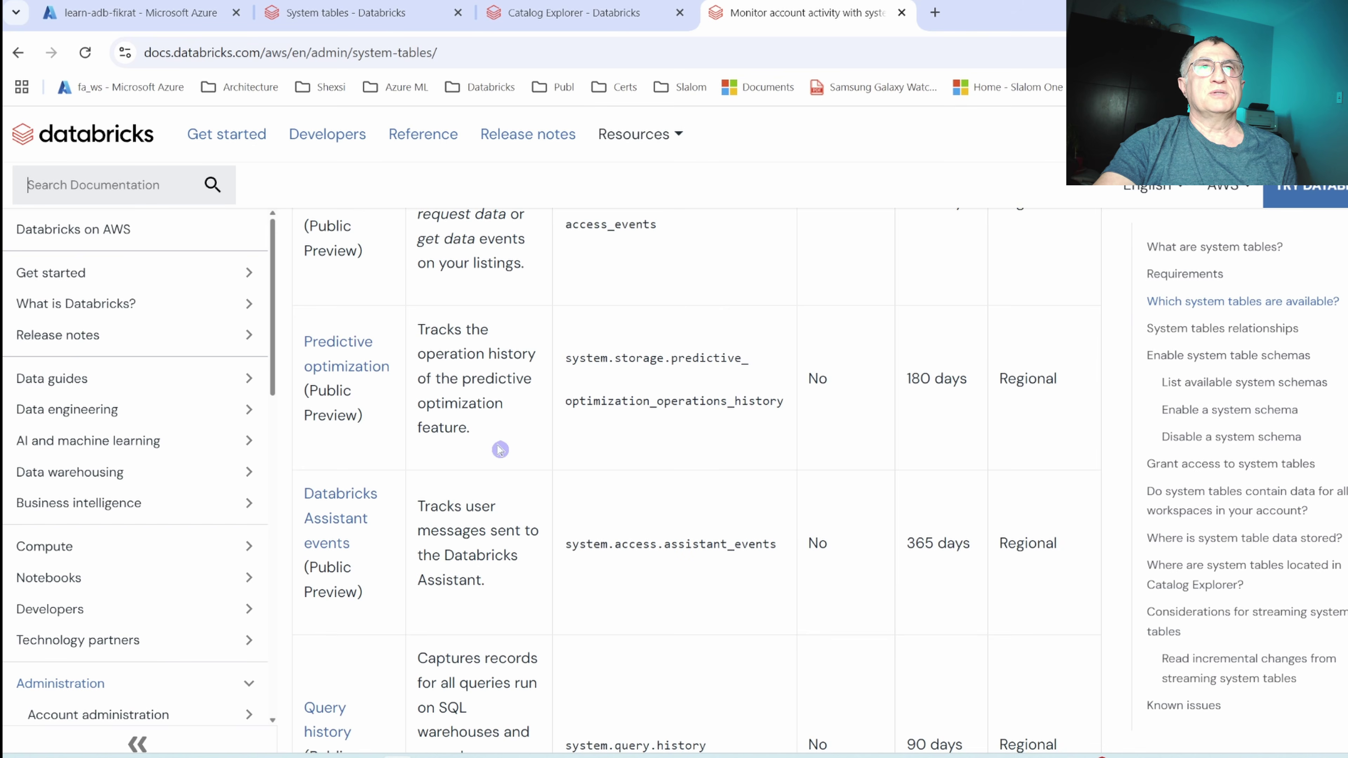
{"action": "scroll", "coordinate": [498, 444], "scroll_direction": "up", "scroll_amount": 2}
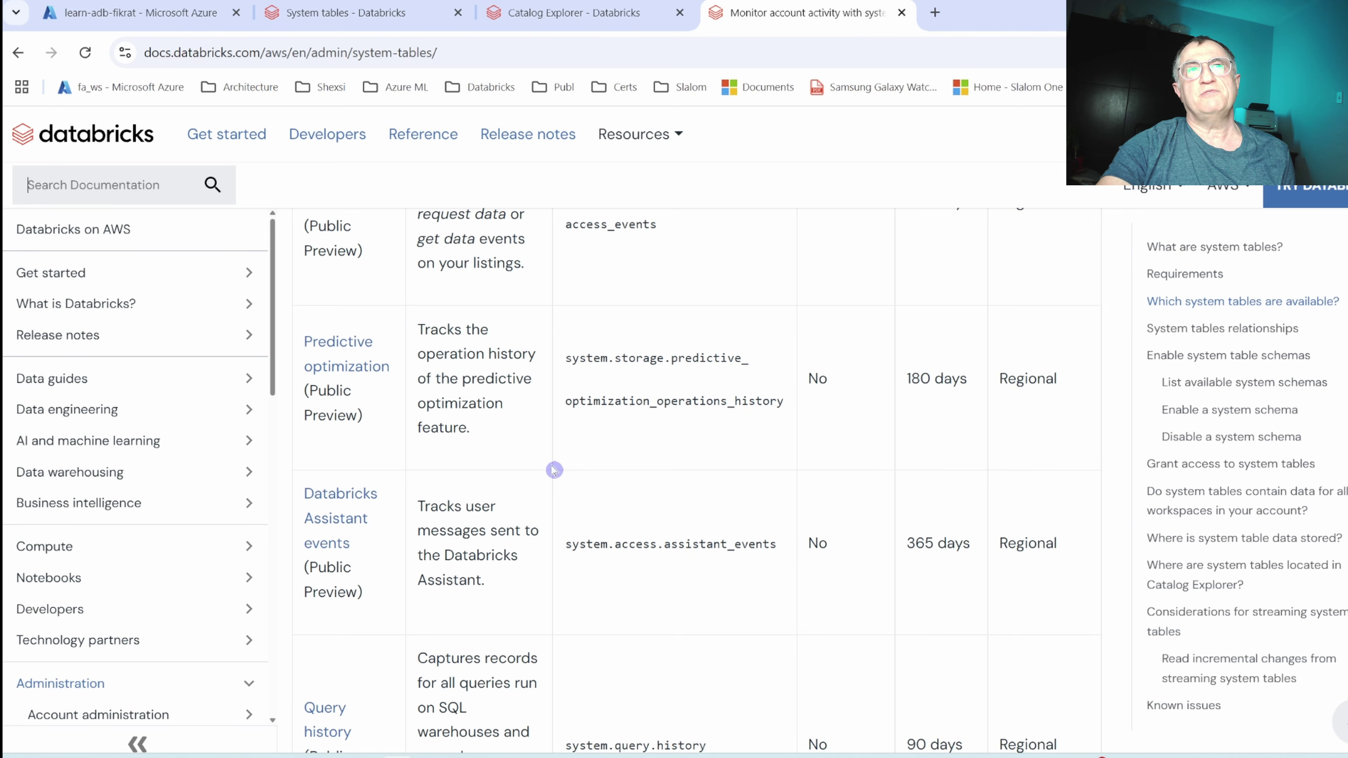
Review the Databricks Assistant events, query history and clean room events entries in the available system tables list.
{"action": "scroll", "coordinate": [554, 470], "scroll_direction": "down", "scroll_amount": 3}
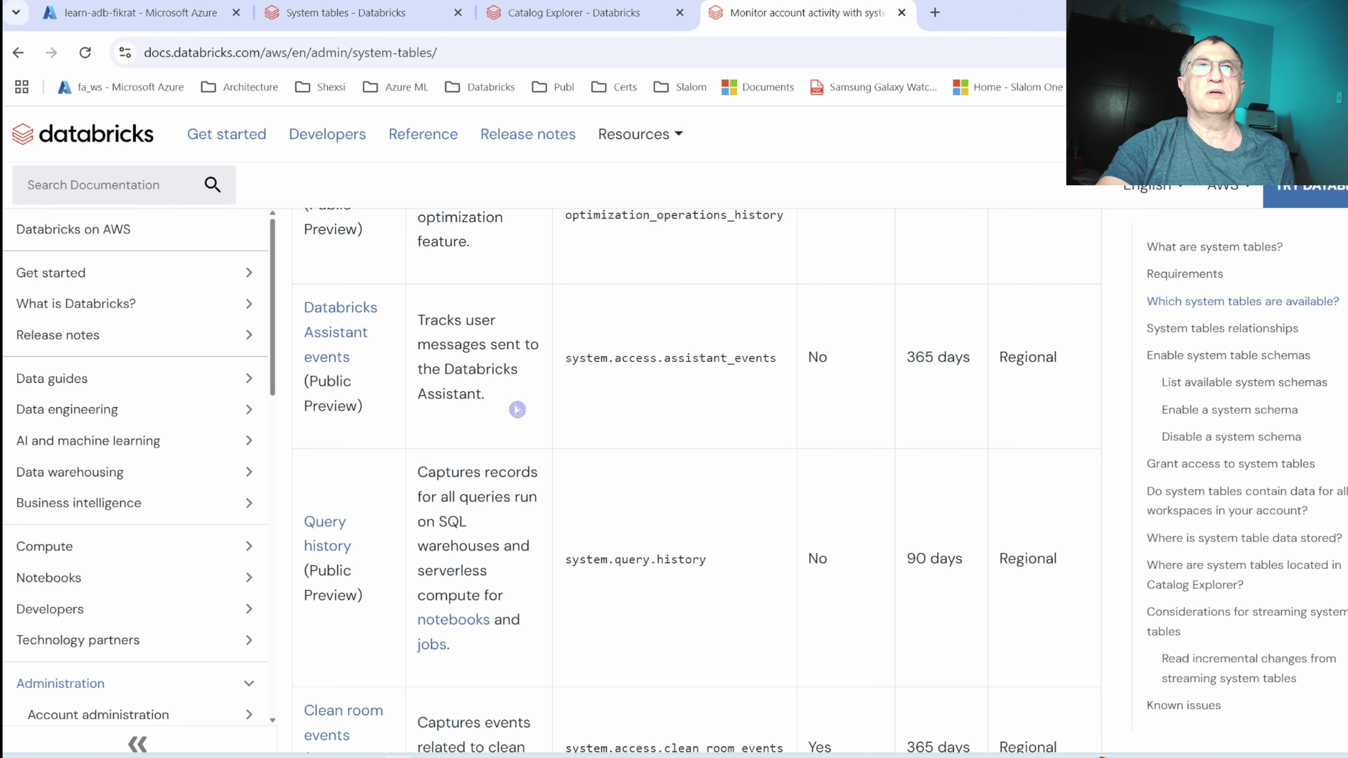
{"action": "scroll", "coordinate": [514, 406], "scroll_direction": "down", "scroll_amount": 1}
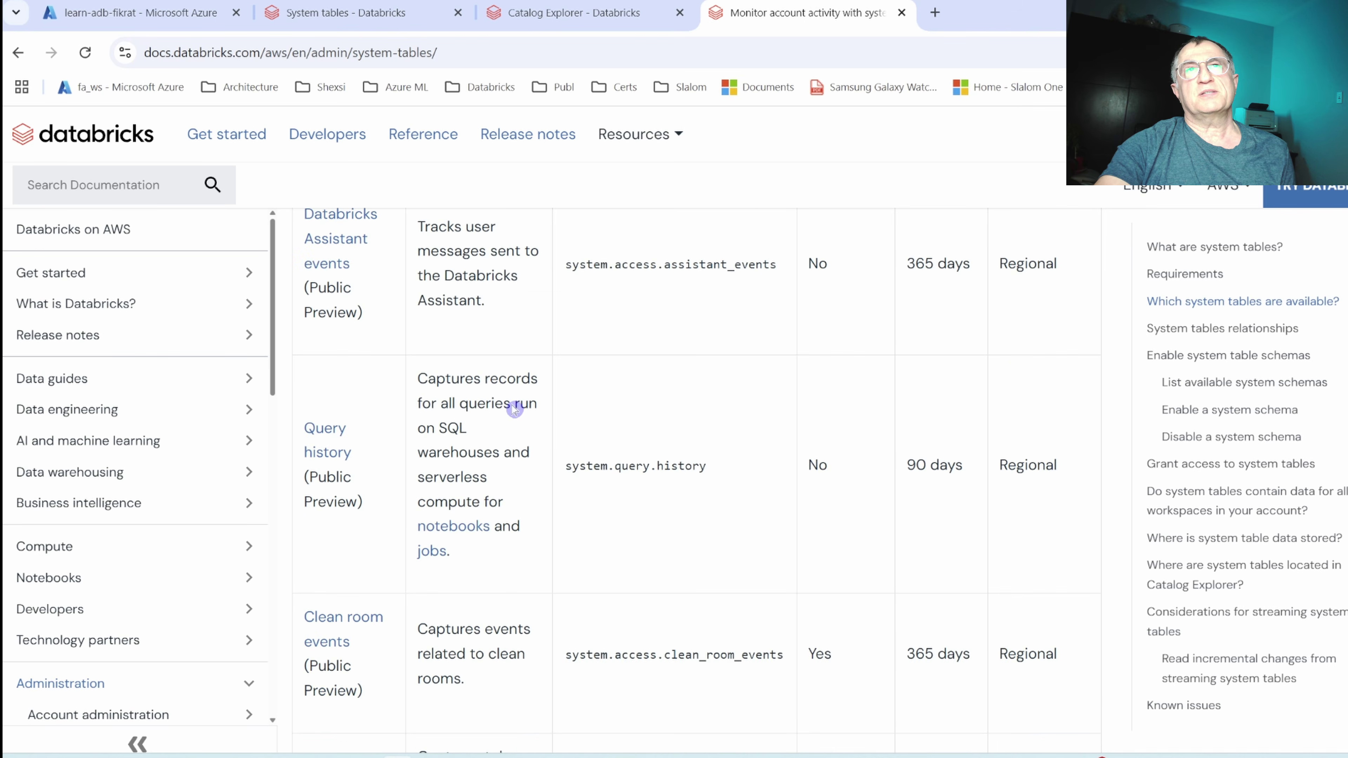
{"action": "scroll", "coordinate": [512, 404], "scroll_direction": "down", "scroll_amount": 1}
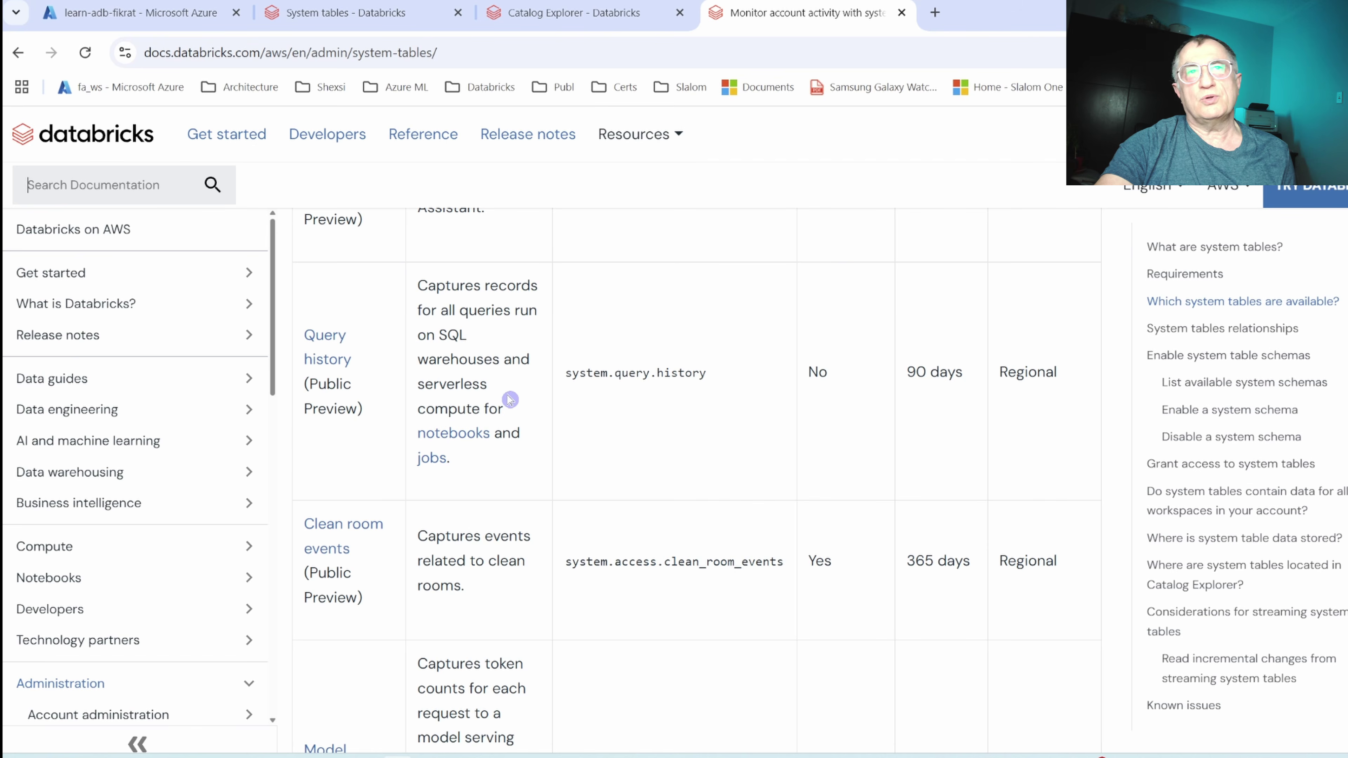
Review the model serving endpoint usage, endpoint data and network access events entries, plus the cost and preview notes below the table.
{"action": "scroll", "coordinate": [510, 399], "scroll_direction": "down", "scroll_amount": 8}
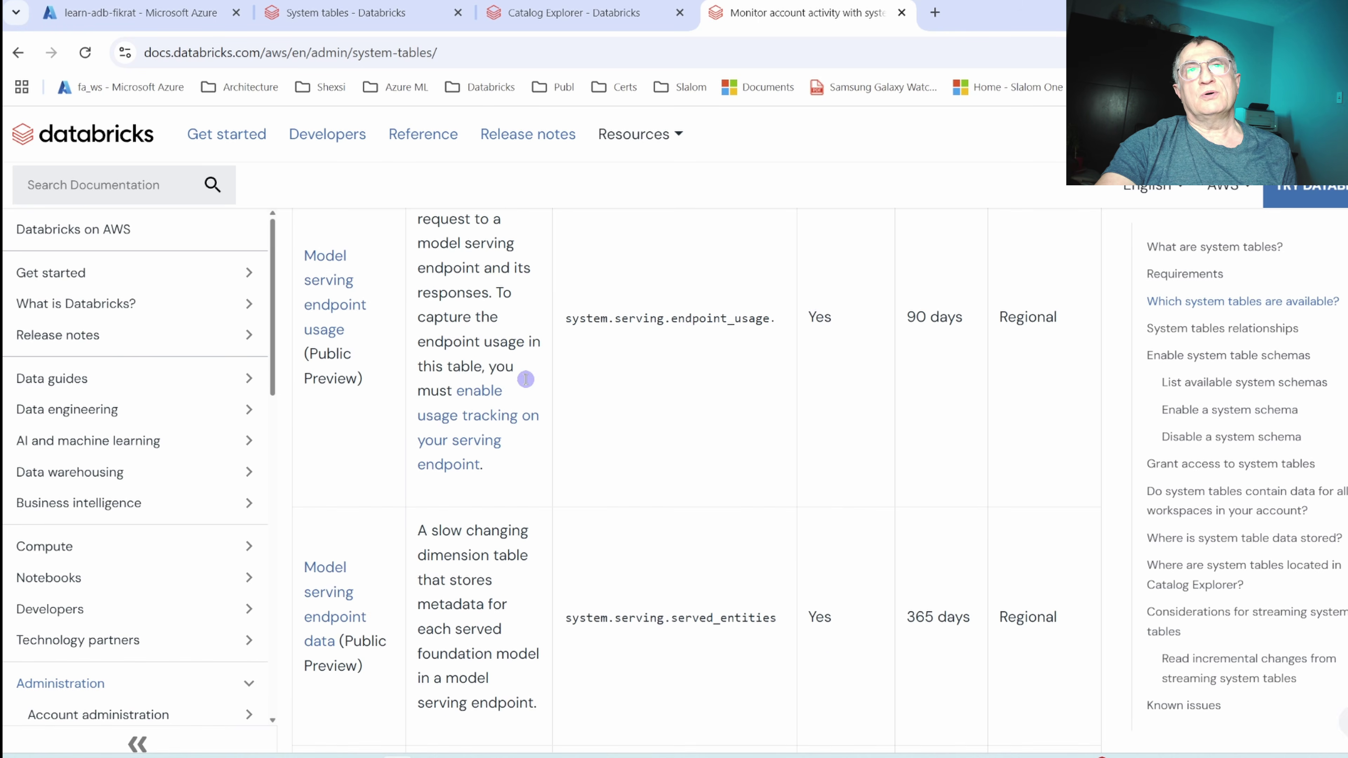
{"action": "scroll", "coordinate": [527, 380], "scroll_direction": "down", "scroll_amount": 2}
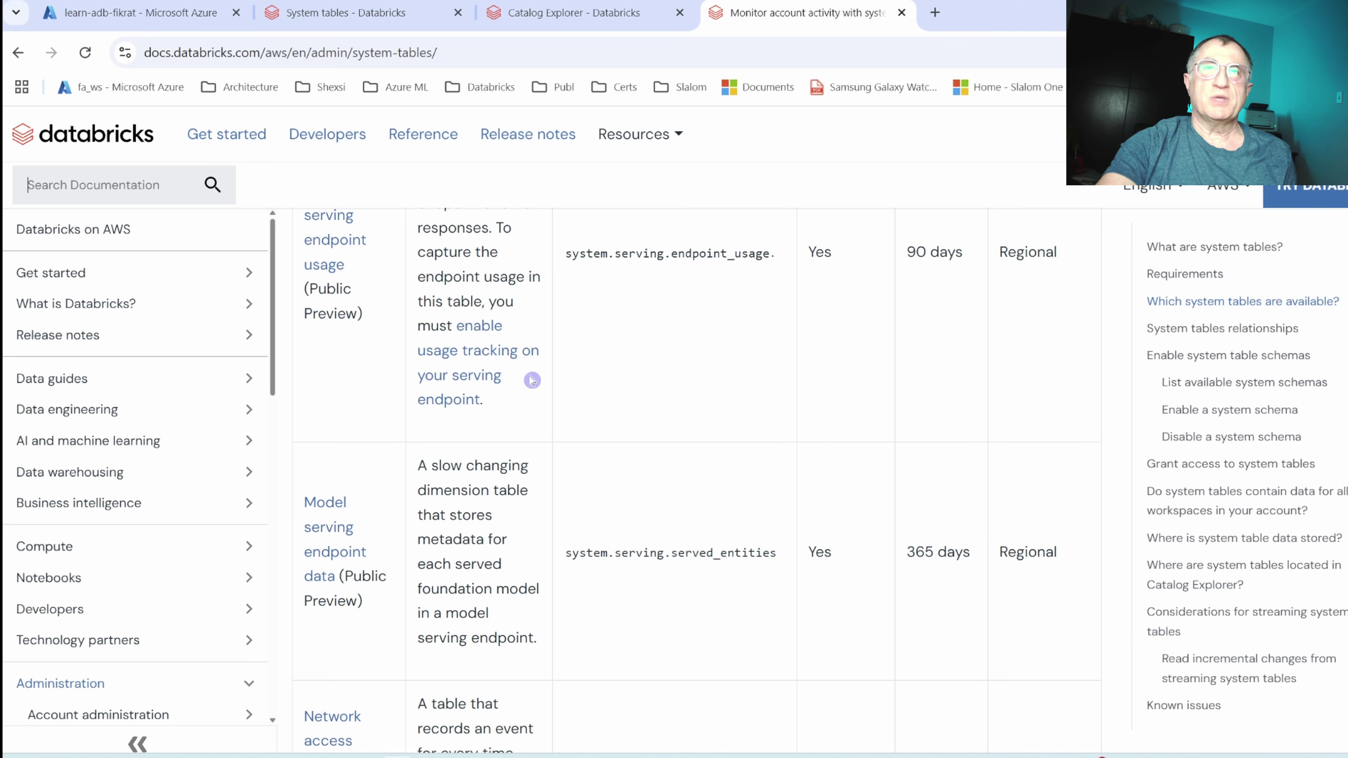
{"action": "scroll", "coordinate": [652, 443], "scroll_direction": "down", "scroll_amount": 4}
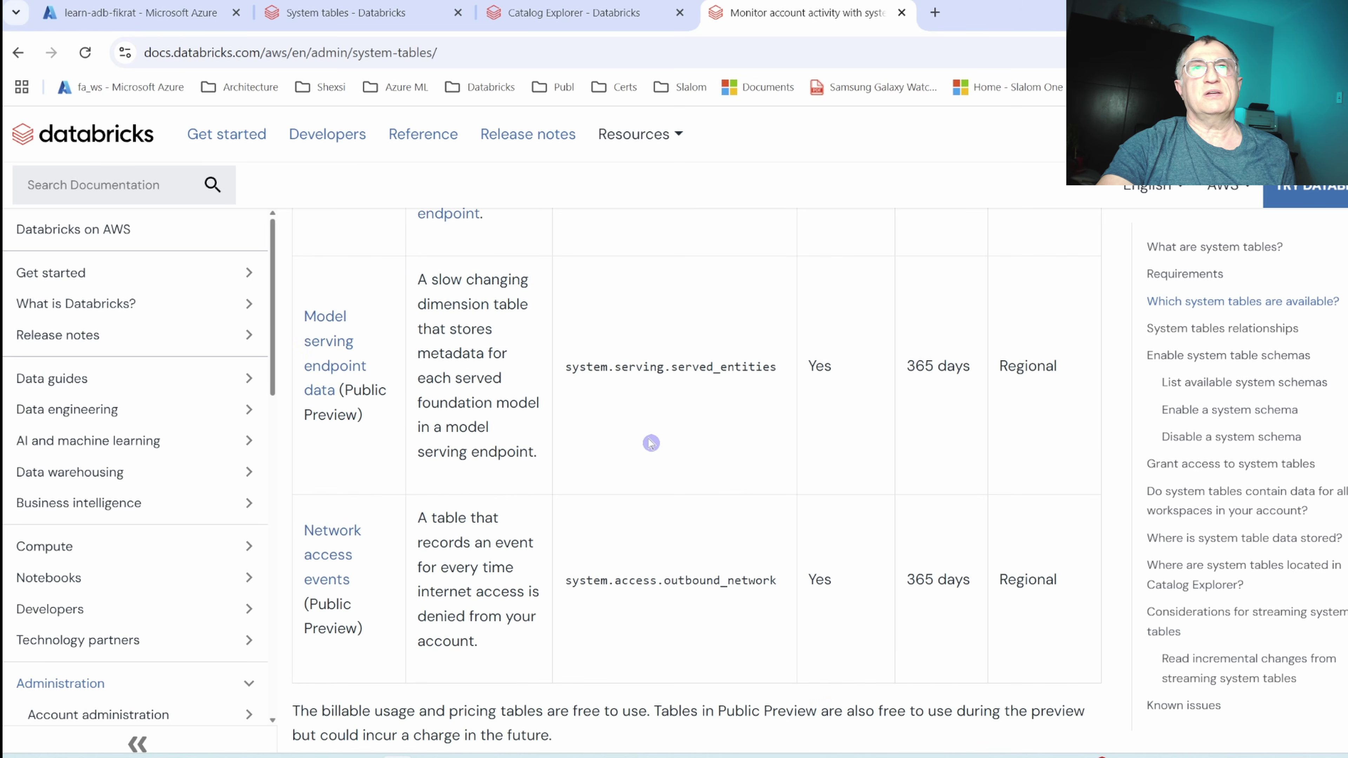
{"action": "scroll", "coordinate": [643, 440], "scroll_direction": "down", "scroll_amount": 2}
{"action": "scroll", "coordinate": [644, 441], "scroll_direction": "up", "scroll_amount": 2}
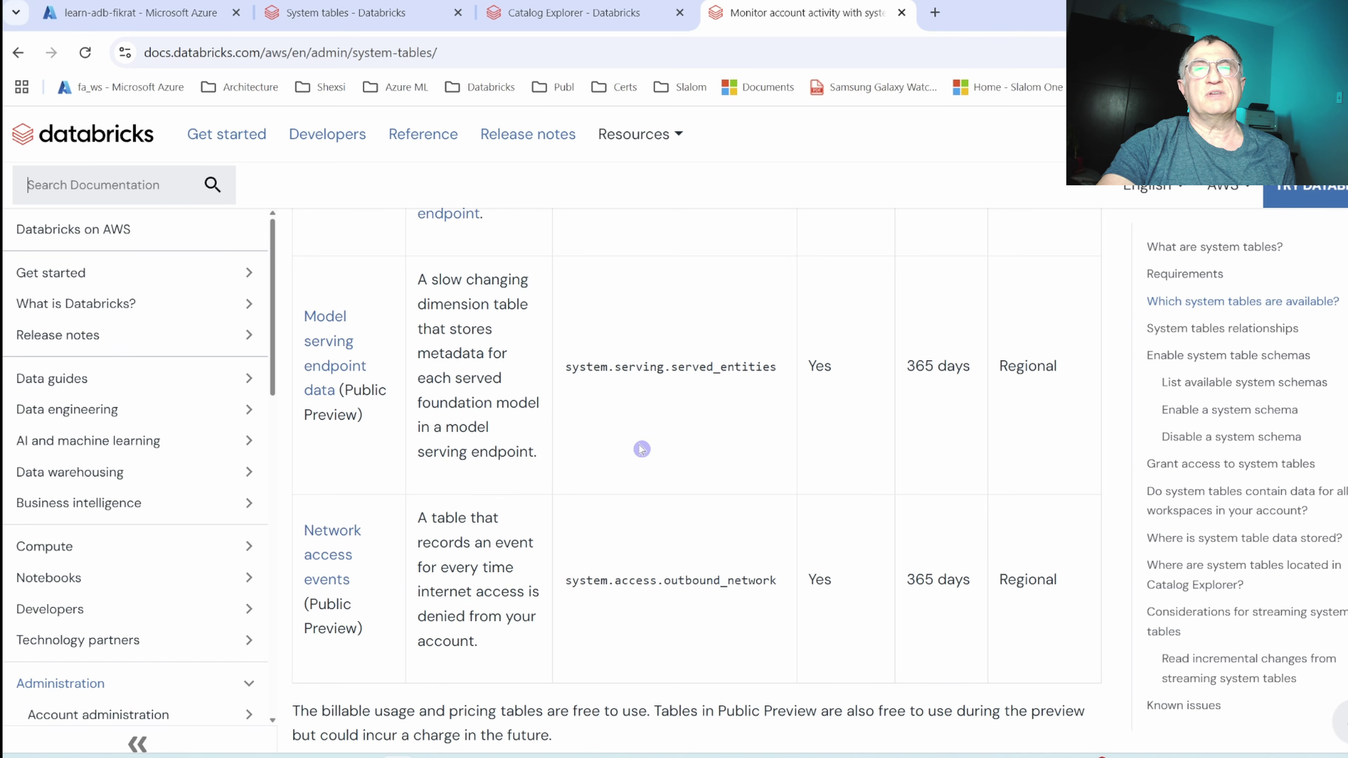
{"action": "scroll", "coordinate": [653, 441], "scroll_direction": "down", "scroll_amount": 2}
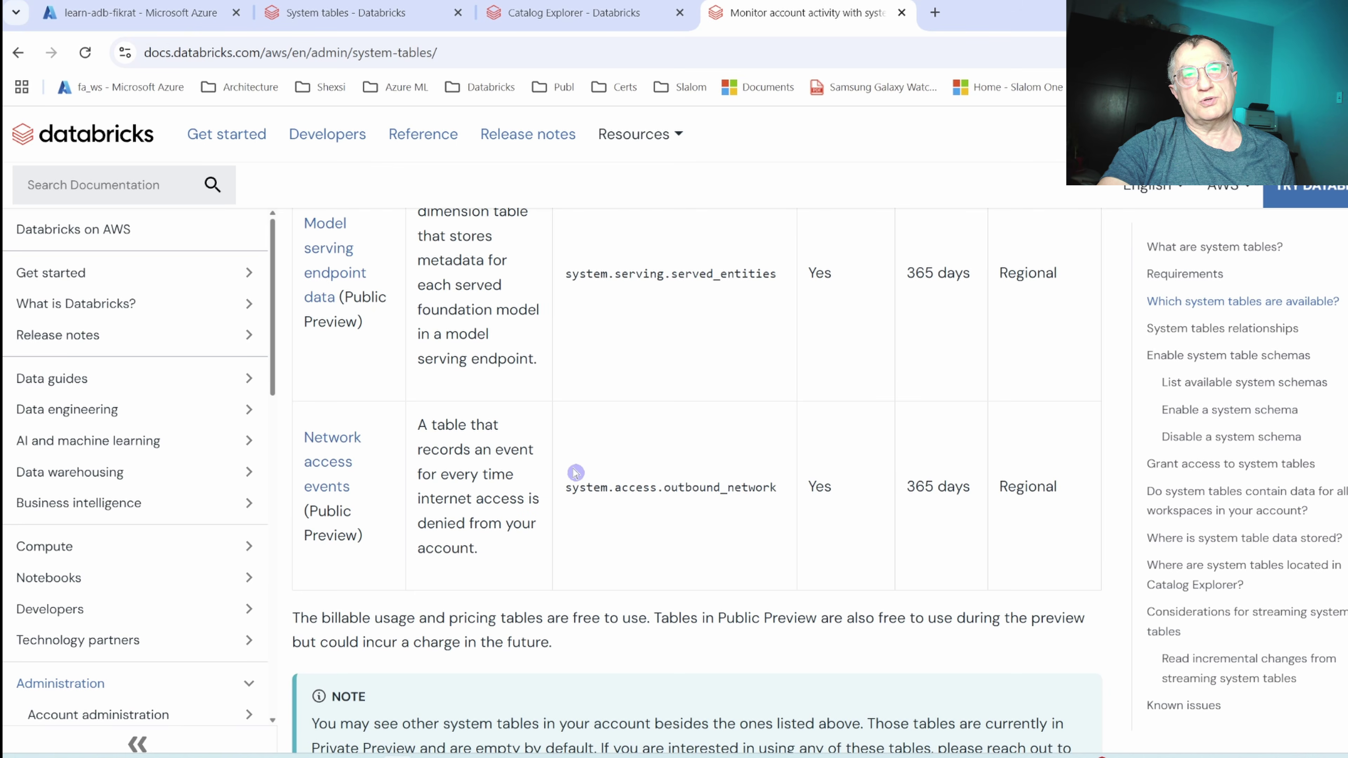
{"action": "scroll", "coordinate": [575, 472], "scroll_direction": "down", "scroll_amount": 2}
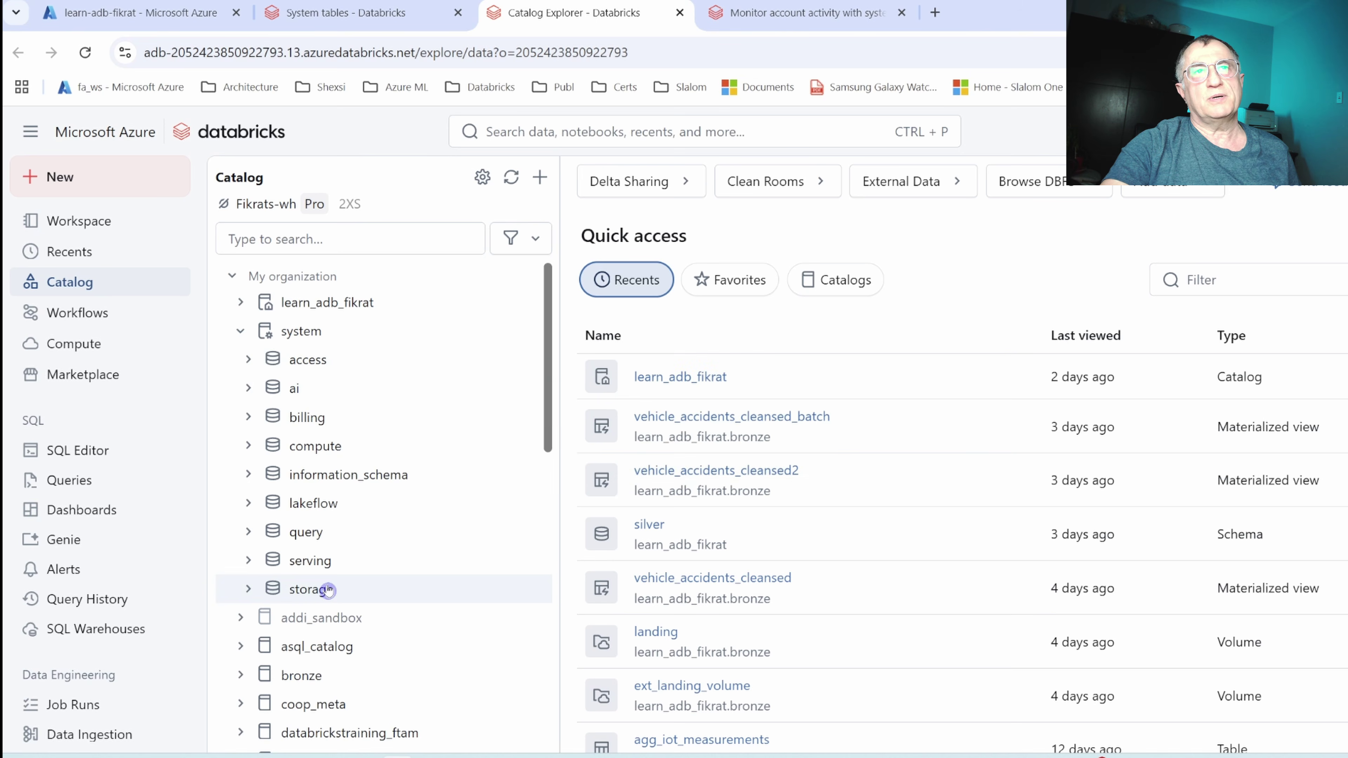
Look over the schemas of the system catalog in Catalog Explorer, including storage and lakeflow.
{"action": "mouse_move", "coordinate": [332, 597]}
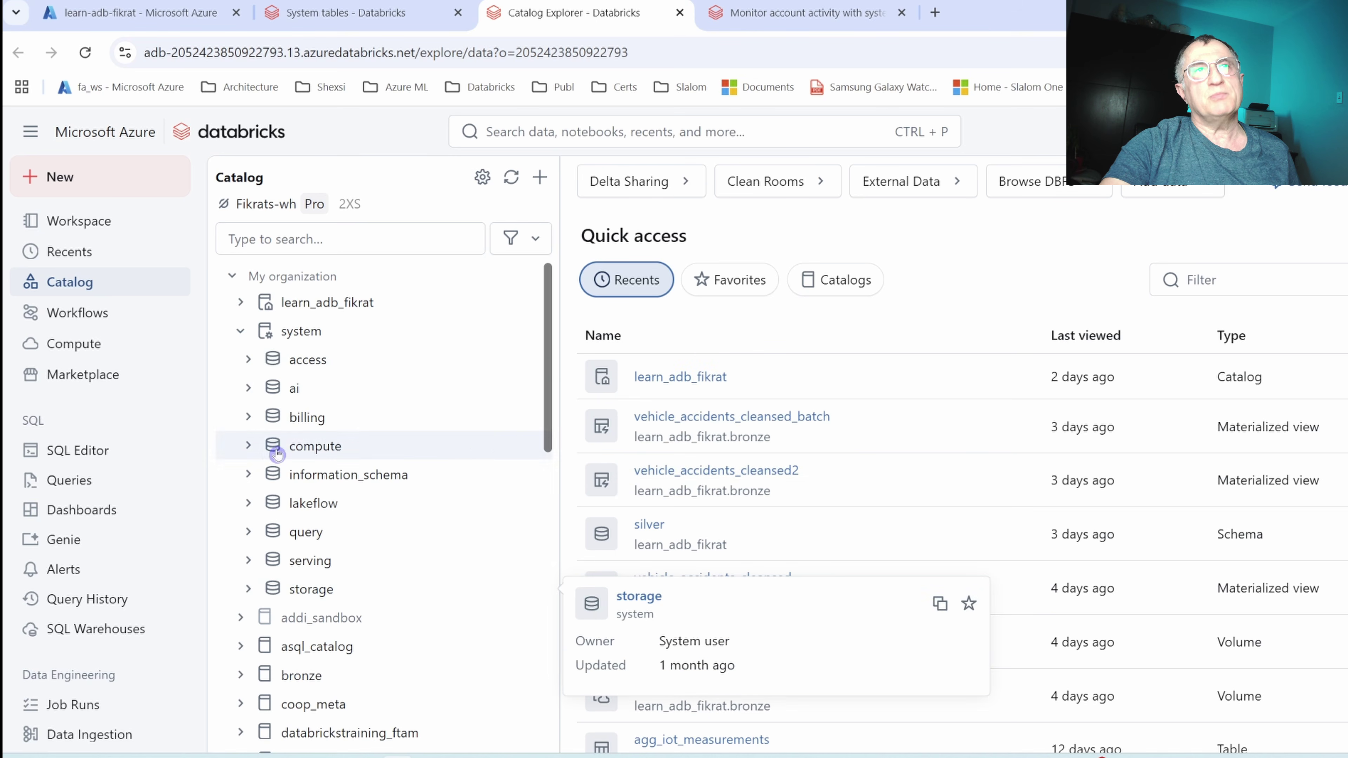
{"action": "mouse_move", "coordinate": [510, 510]}
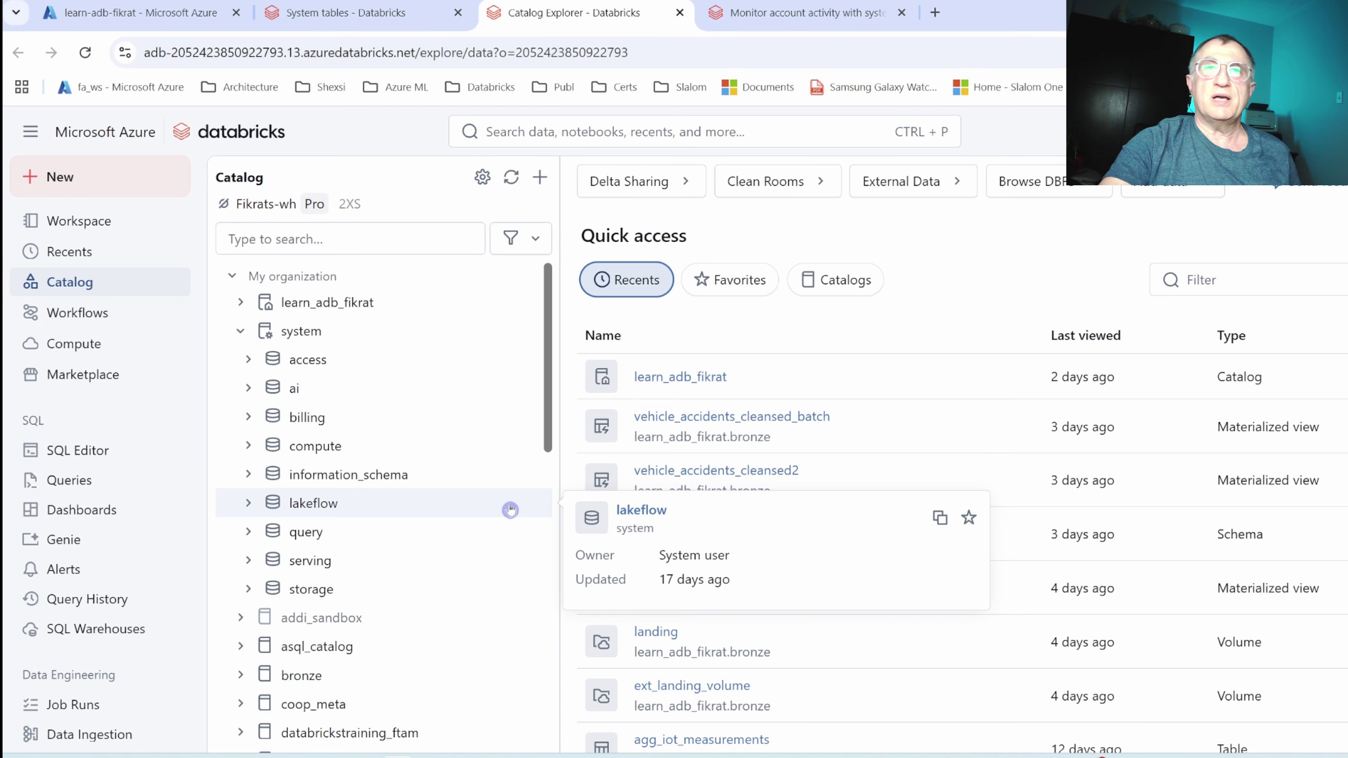
{"action": "mouse_move", "coordinate": [357, 489]}
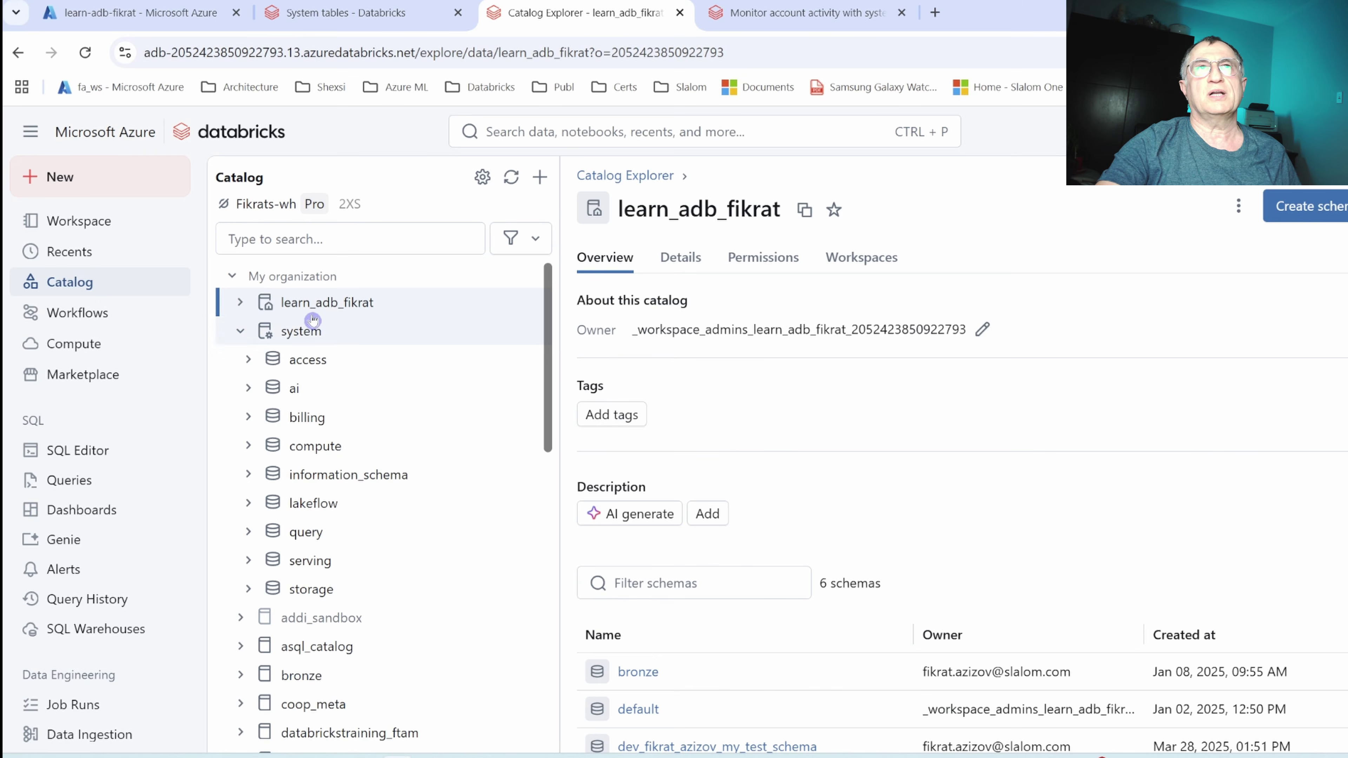
Check the workspace catalog's details for the metastore ID and show the system catalog's overview with its schemas collapsed.
{"action": "left_click", "coordinate": [694, 265]}
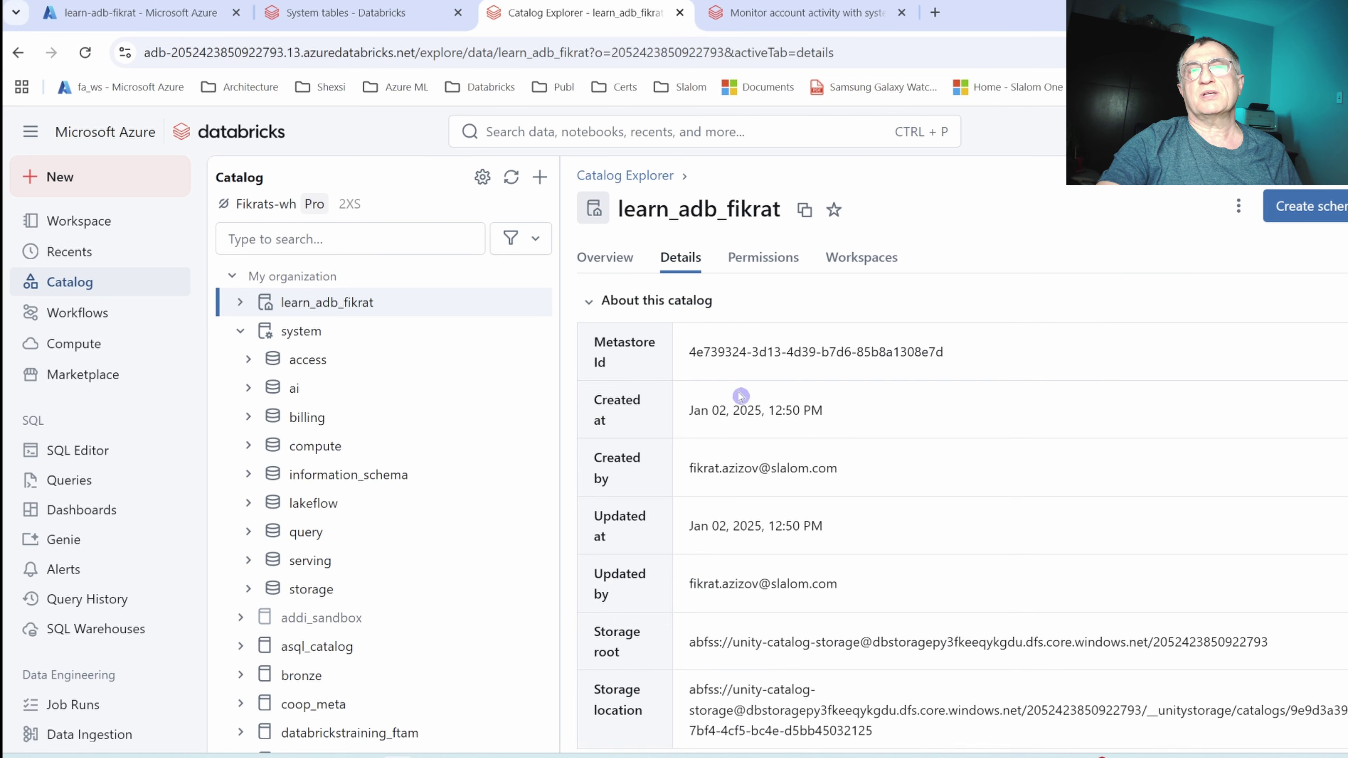
{"action": "left_click", "coordinate": [301, 331]}
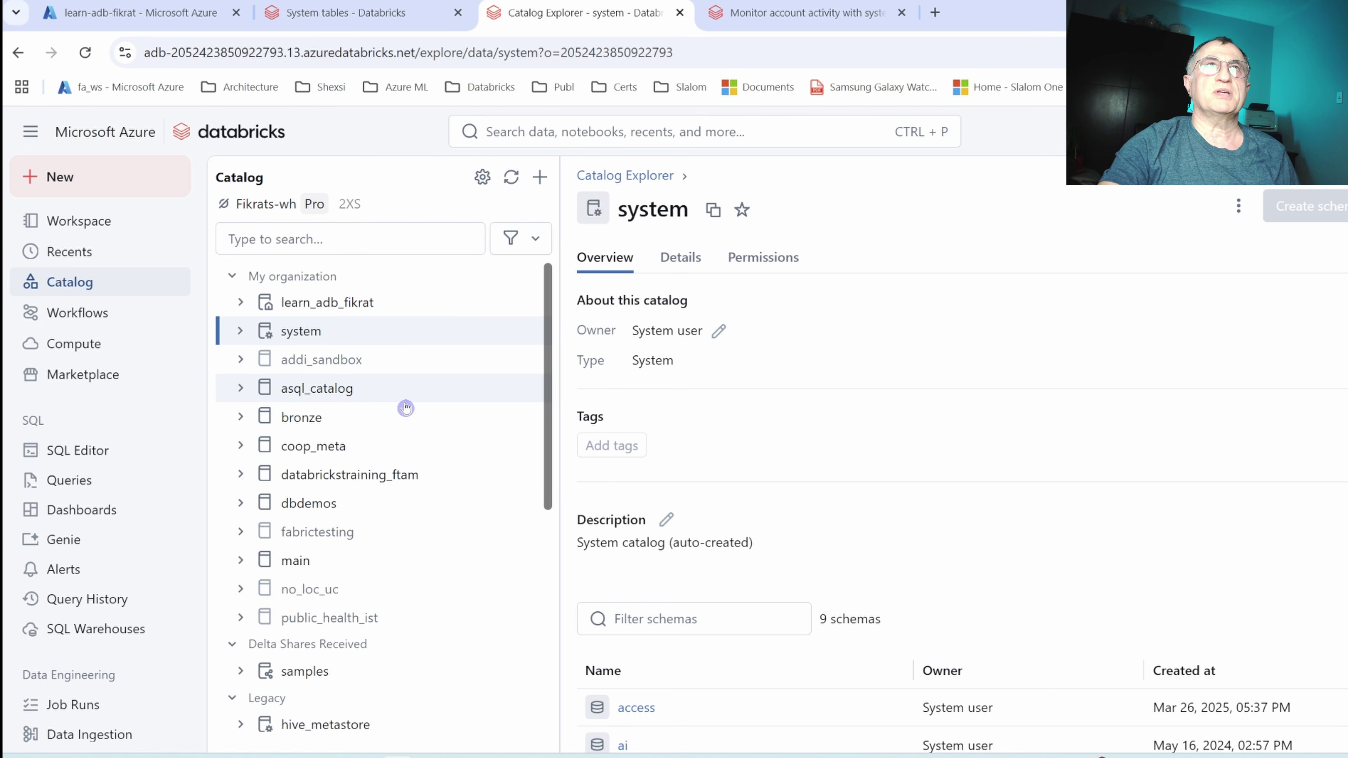
{"action": "mouse_move", "coordinate": [458, 362]}
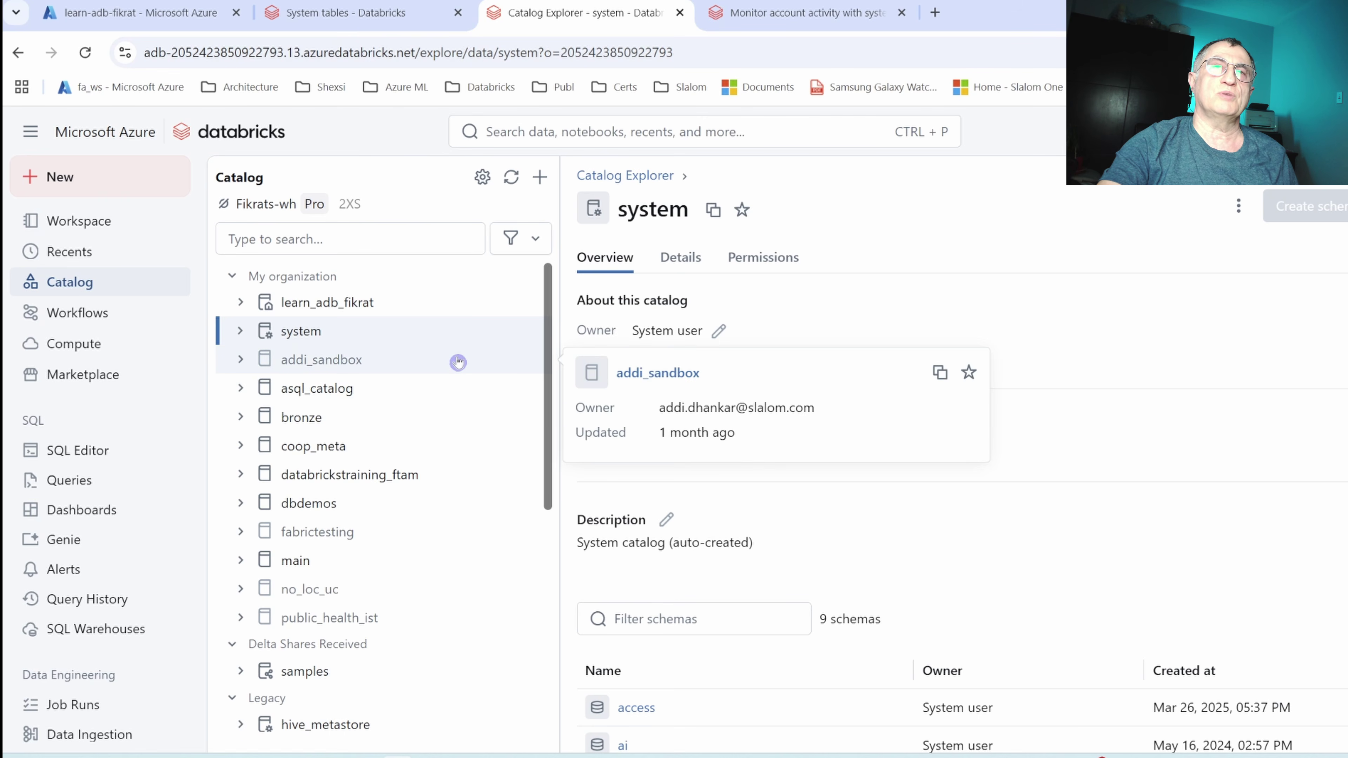
Switch to the System tables notebook and open access token management in the developer settings of the user account.
{"action": "left_click", "coordinate": [345, 13]}
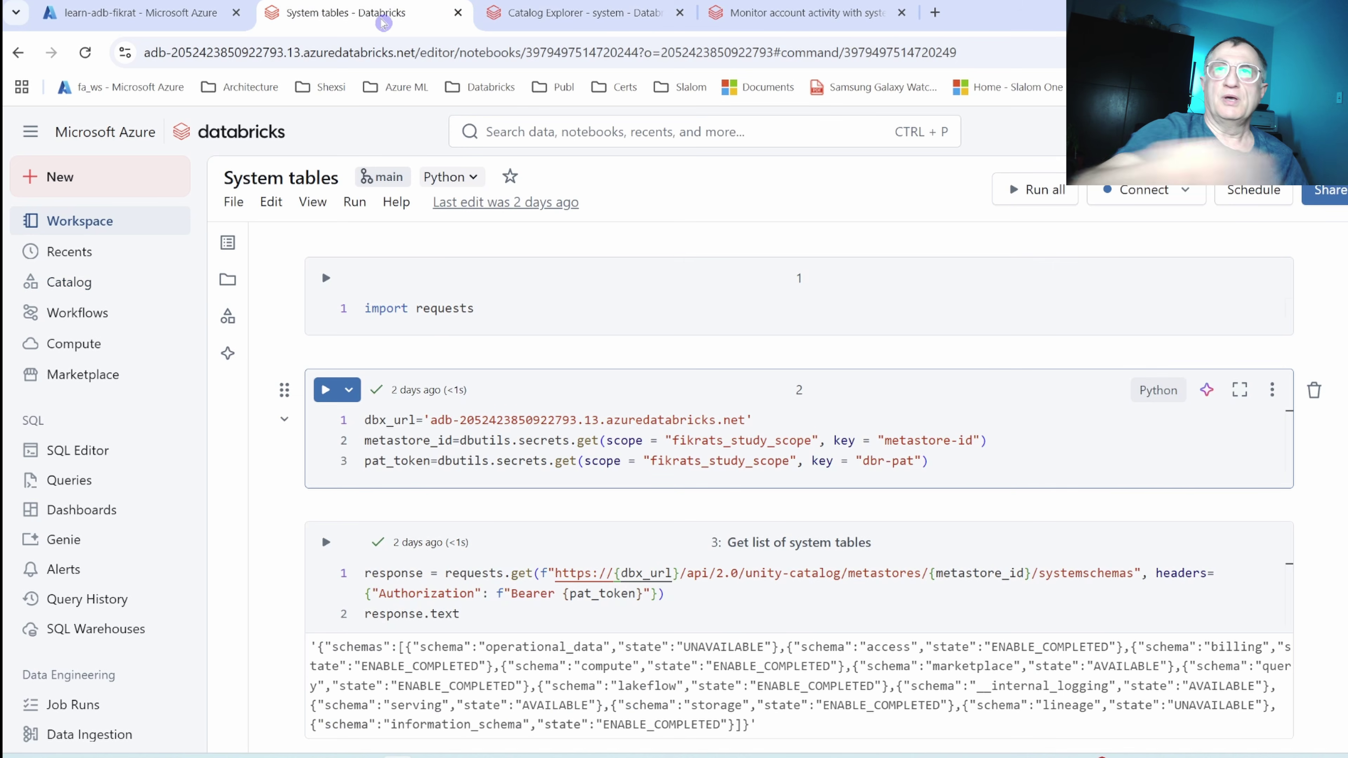
{"action": "mouse_move", "coordinate": [789, 355]}
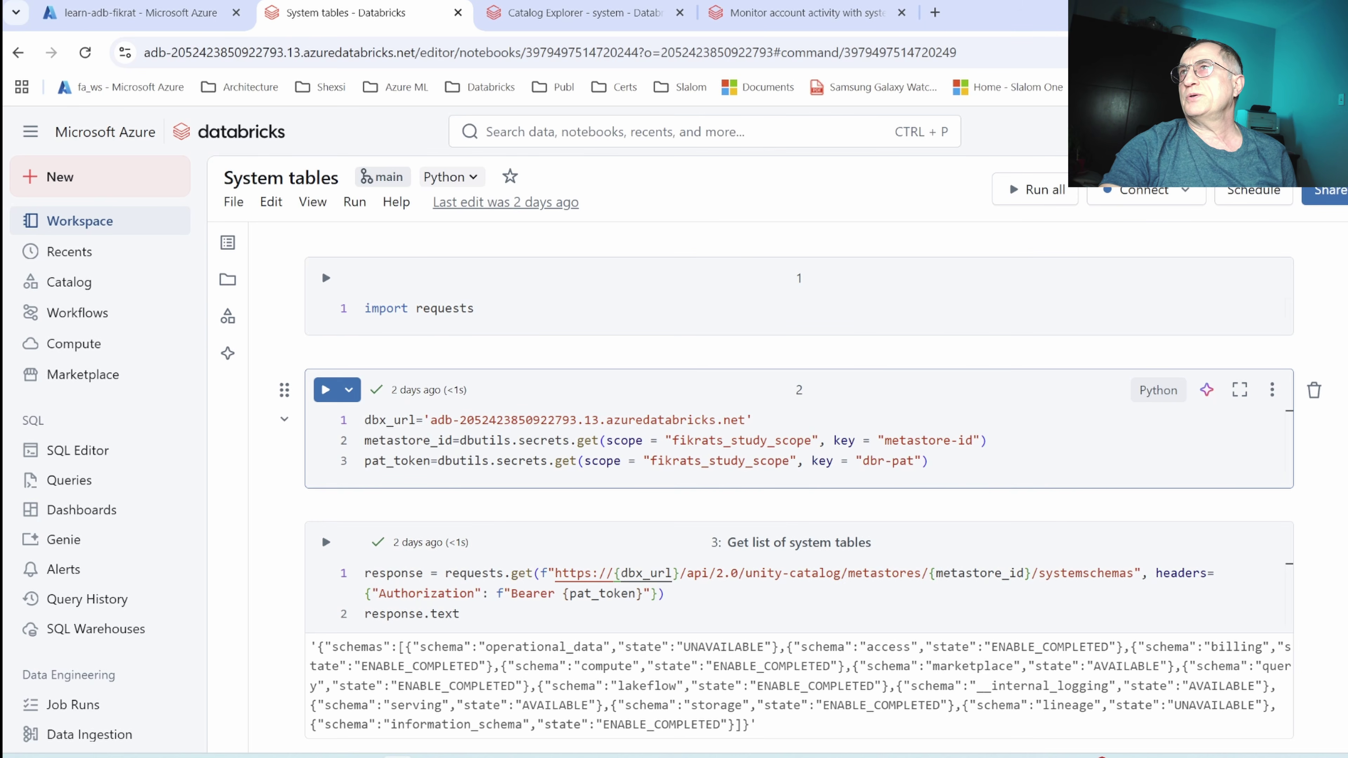
{"action": "left_click", "coordinate": [1325, 131]}
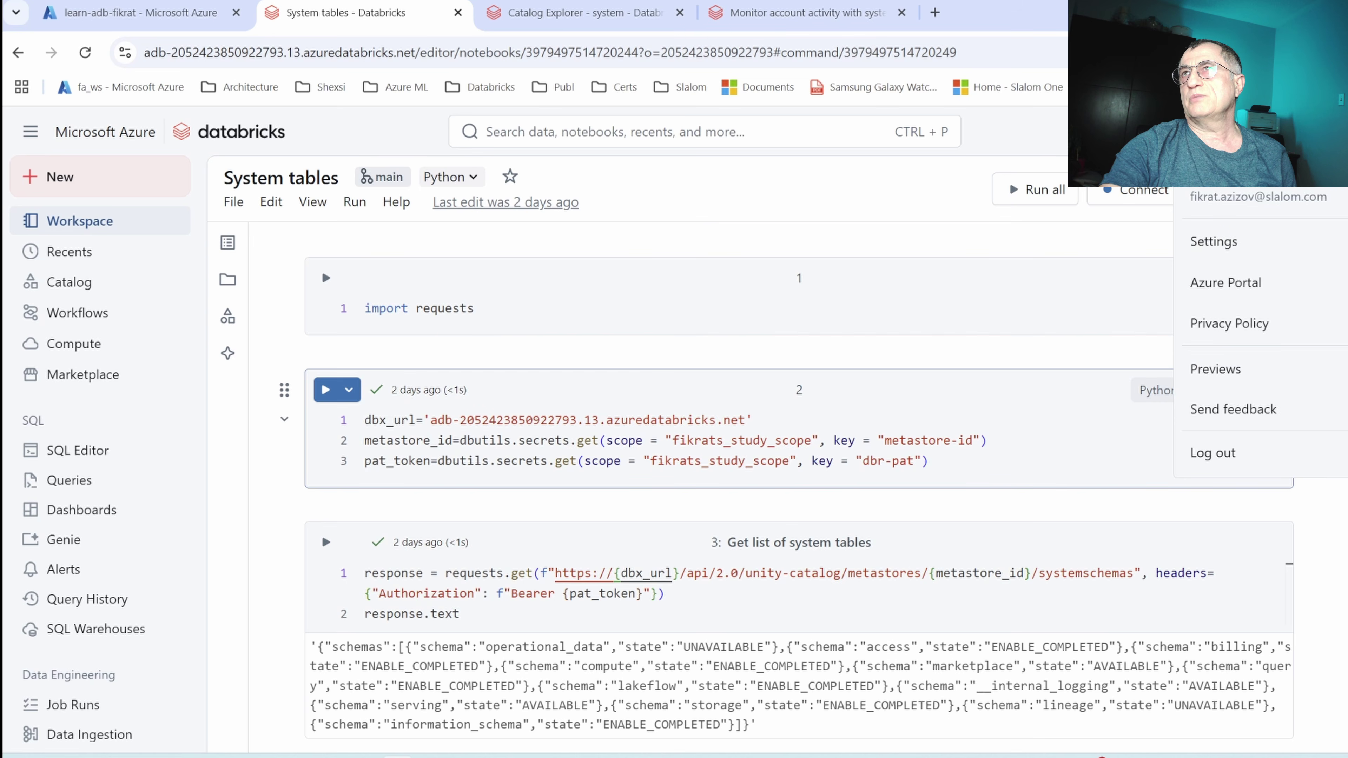
{"action": "left_click", "coordinate": [1221, 240]}
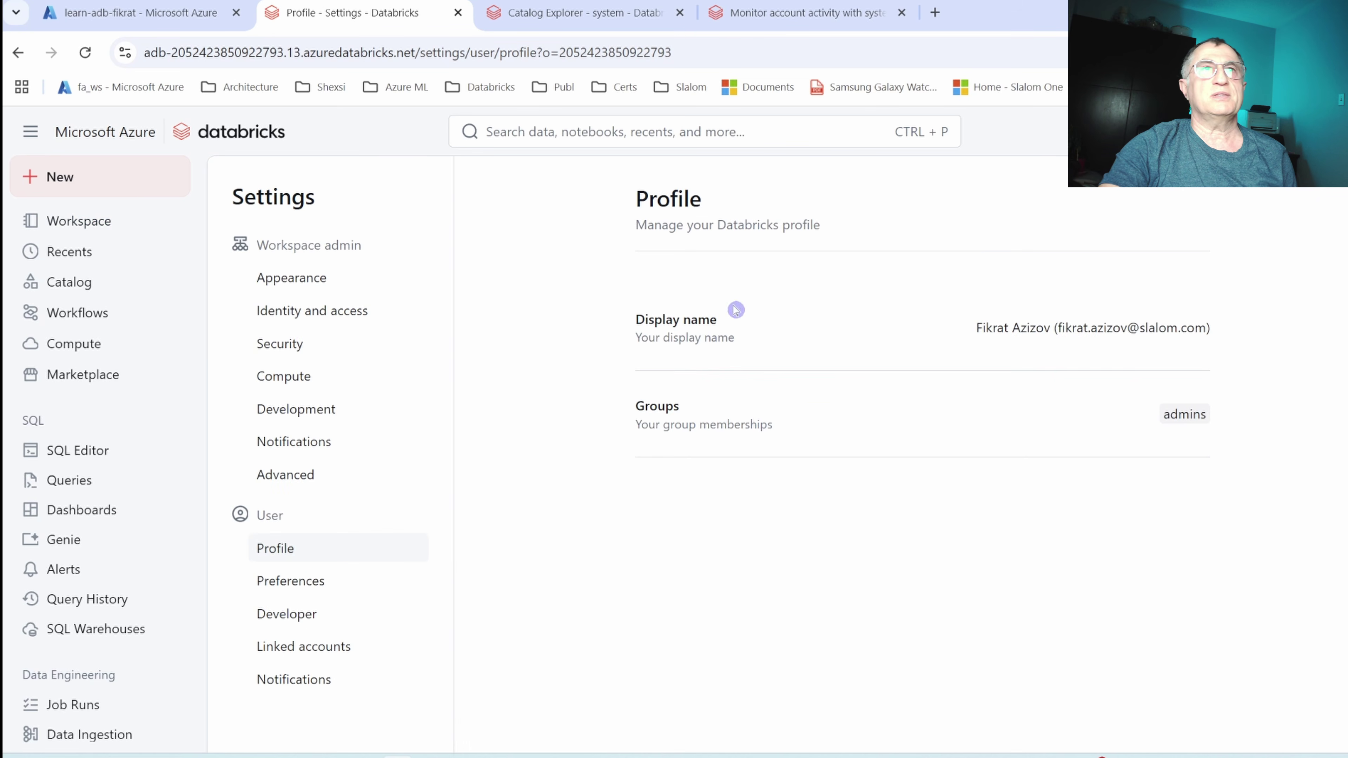
{"action": "left_click", "coordinate": [281, 616]}
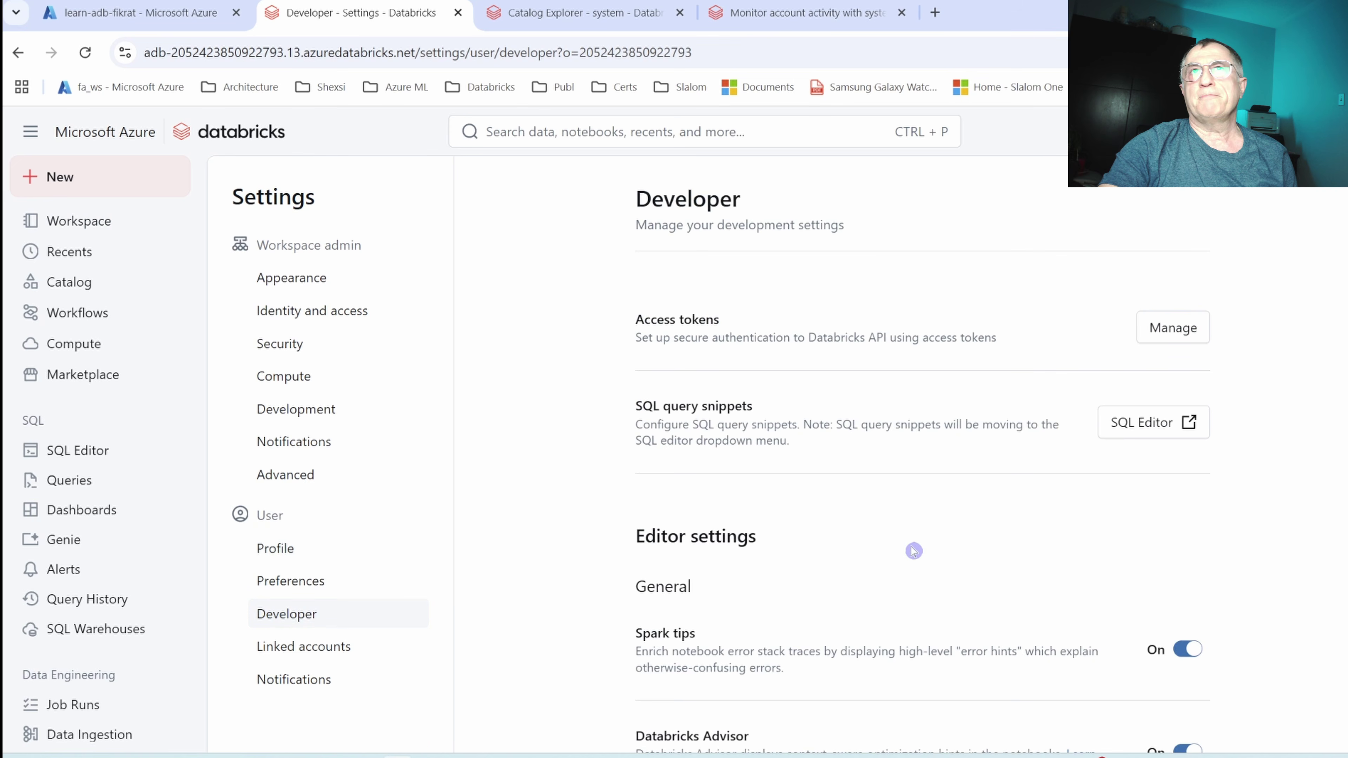
{"action": "left_click", "coordinate": [1177, 327]}
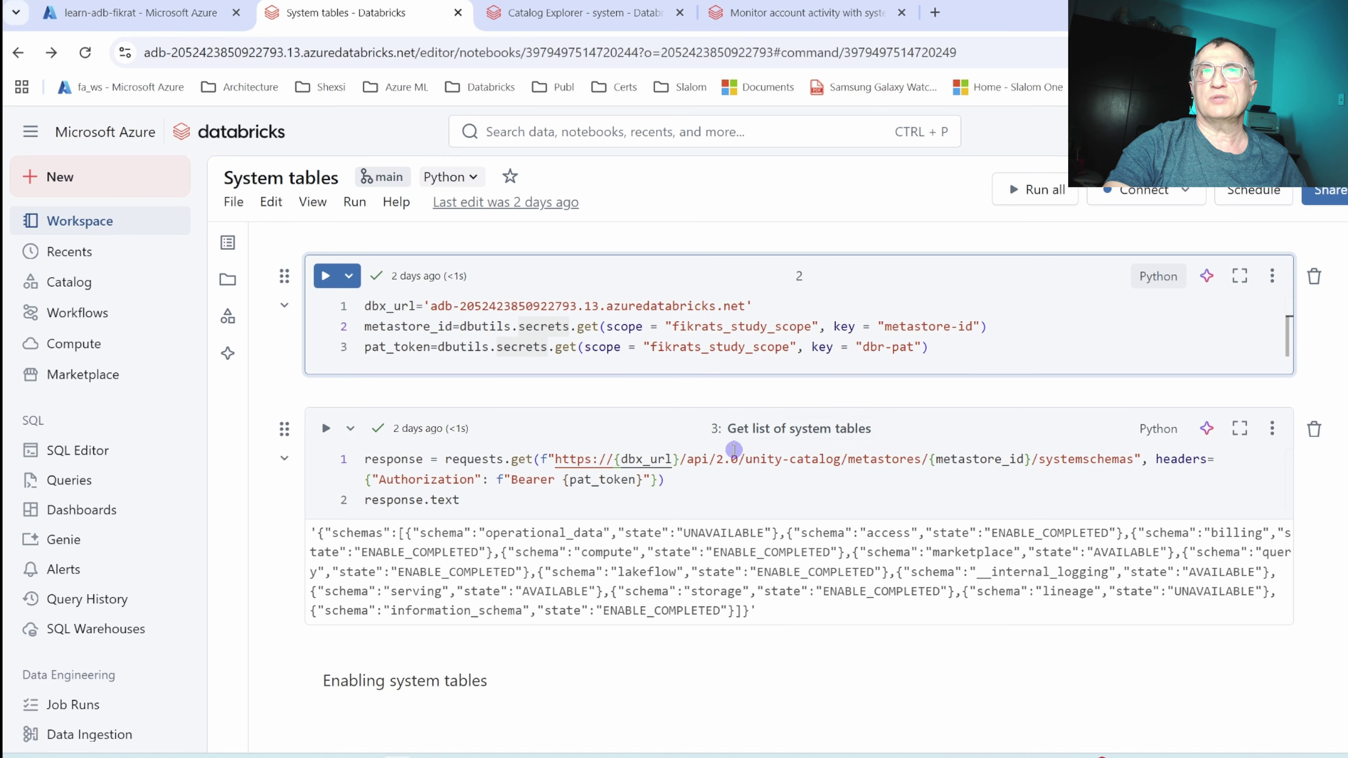
Review the notebook's connection variables and the GET request for system schemas, highlighting the api/2.0/unity-catalog/metastores/ path.
{"action": "scroll", "coordinate": [743, 443], "scroll_direction": "up", "scroll_amount": 1}
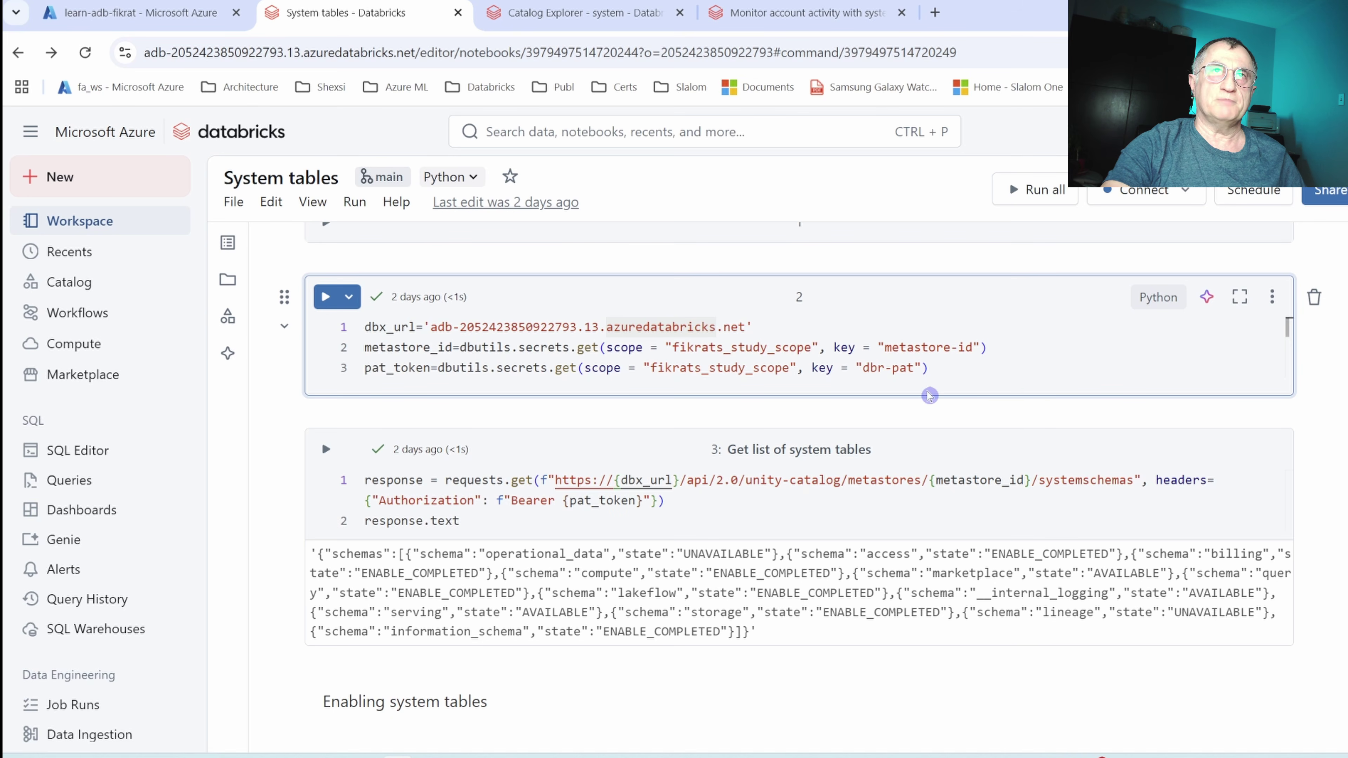
{"action": "left_click", "coordinate": [823, 332]}
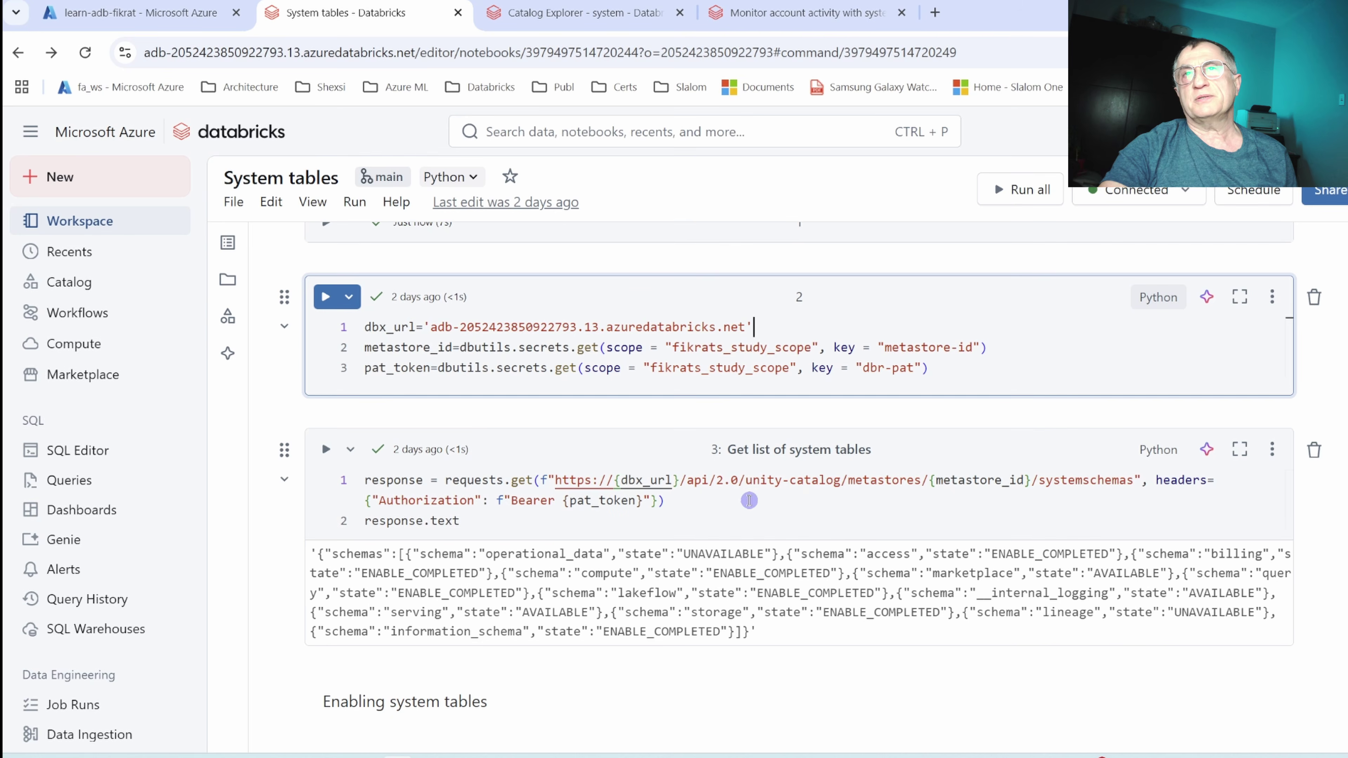
{"action": "left_click", "coordinate": [736, 497]}
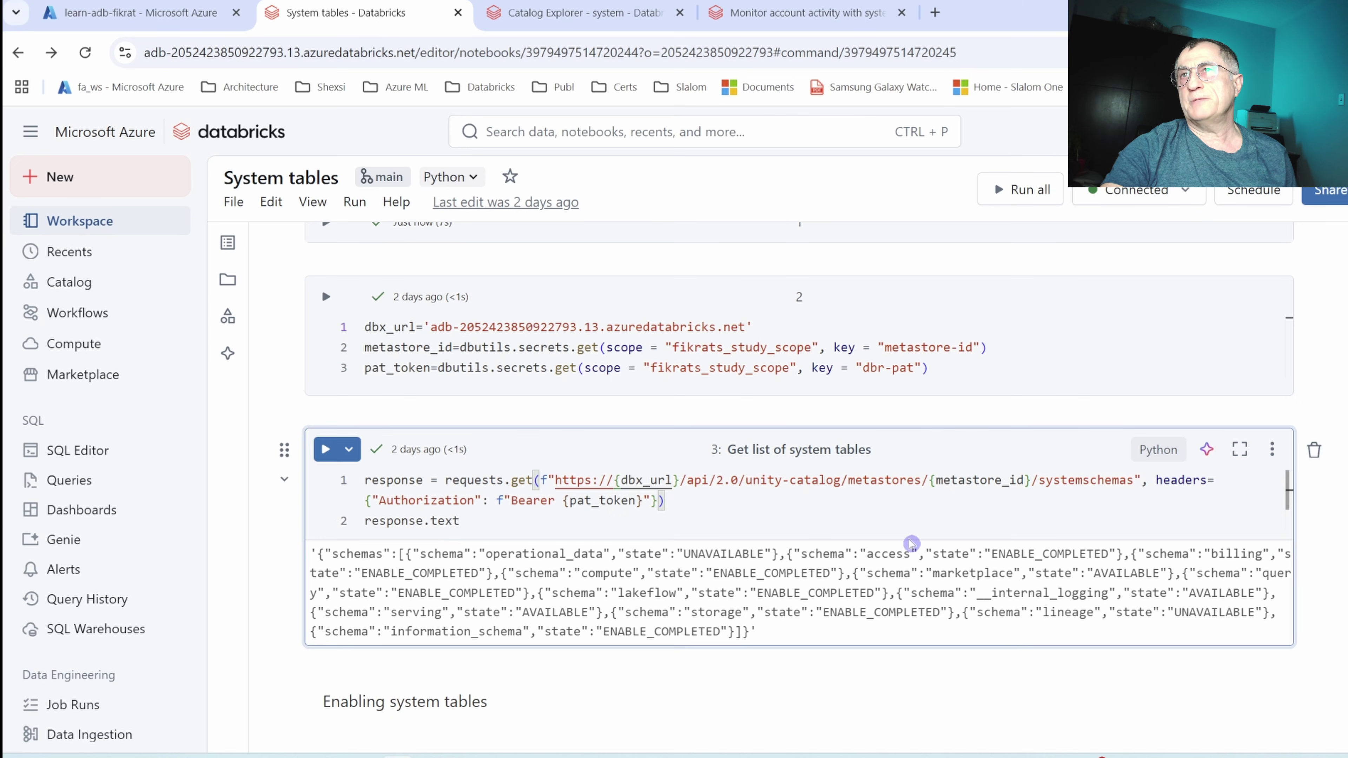
{"action": "left_click_drag", "start_coordinate": [687, 481], "coordinate": [923, 481]}
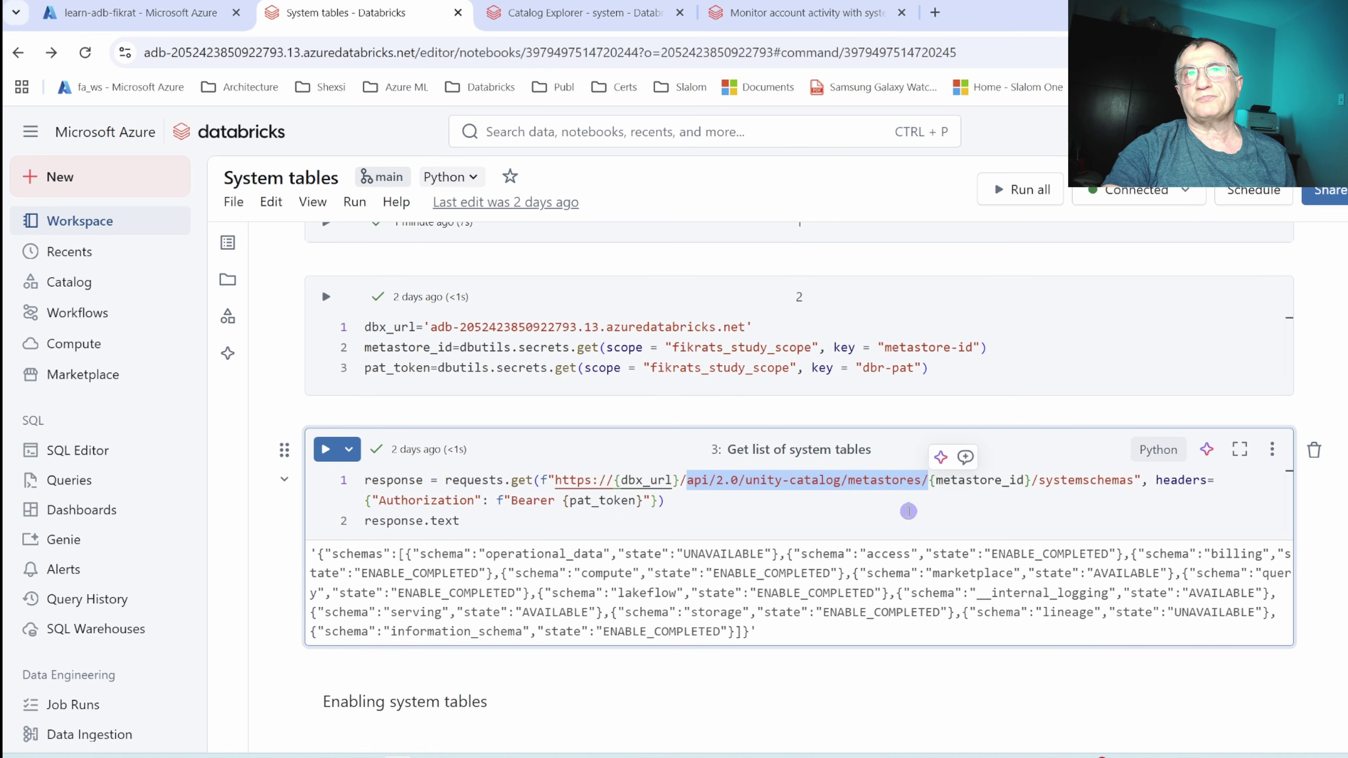
{"action": "left_click", "coordinate": [732, 526]}
{"action": "left_click", "coordinate": [692, 504]}
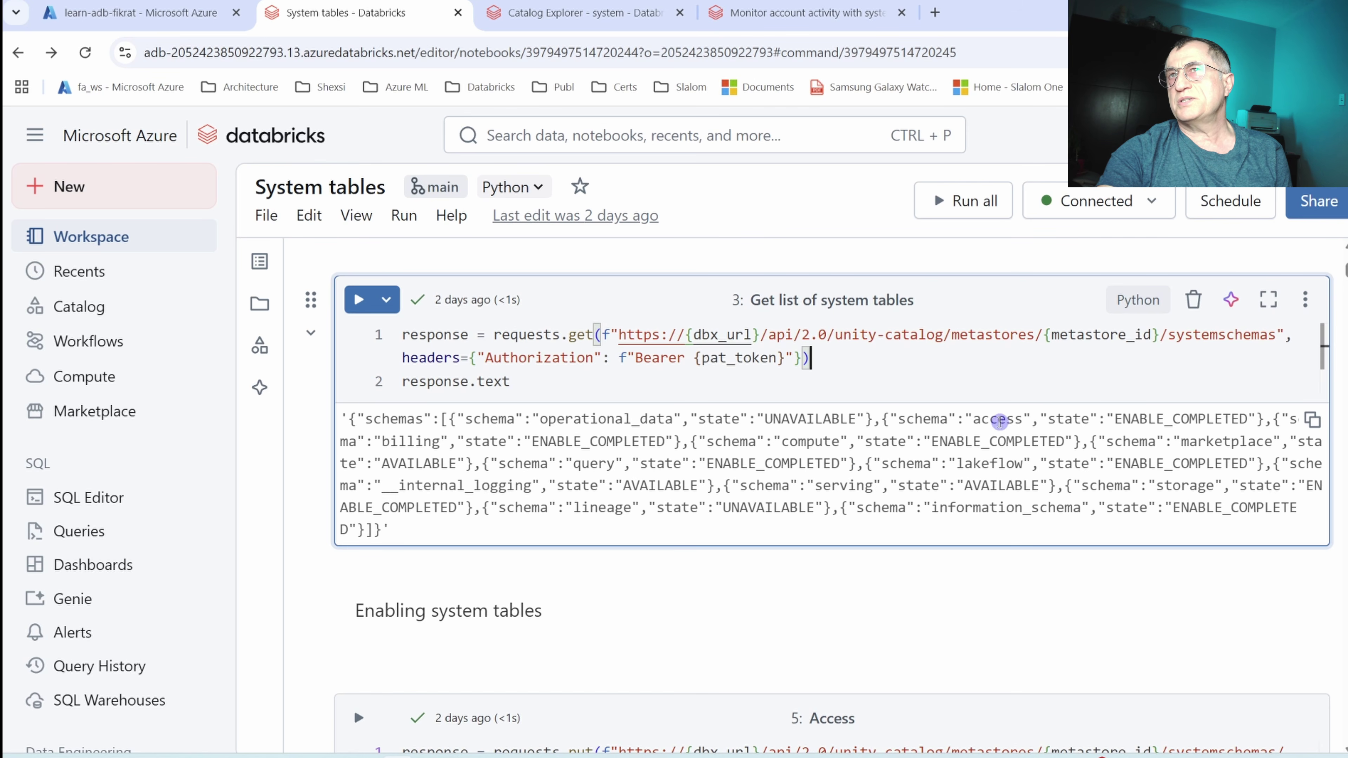
Inspect the schema states in the output of the Get list of system tables cell, highlighting the access schema and its state.
{"action": "left_click_drag", "start_coordinate": [973, 419], "coordinate": [1022, 419]}
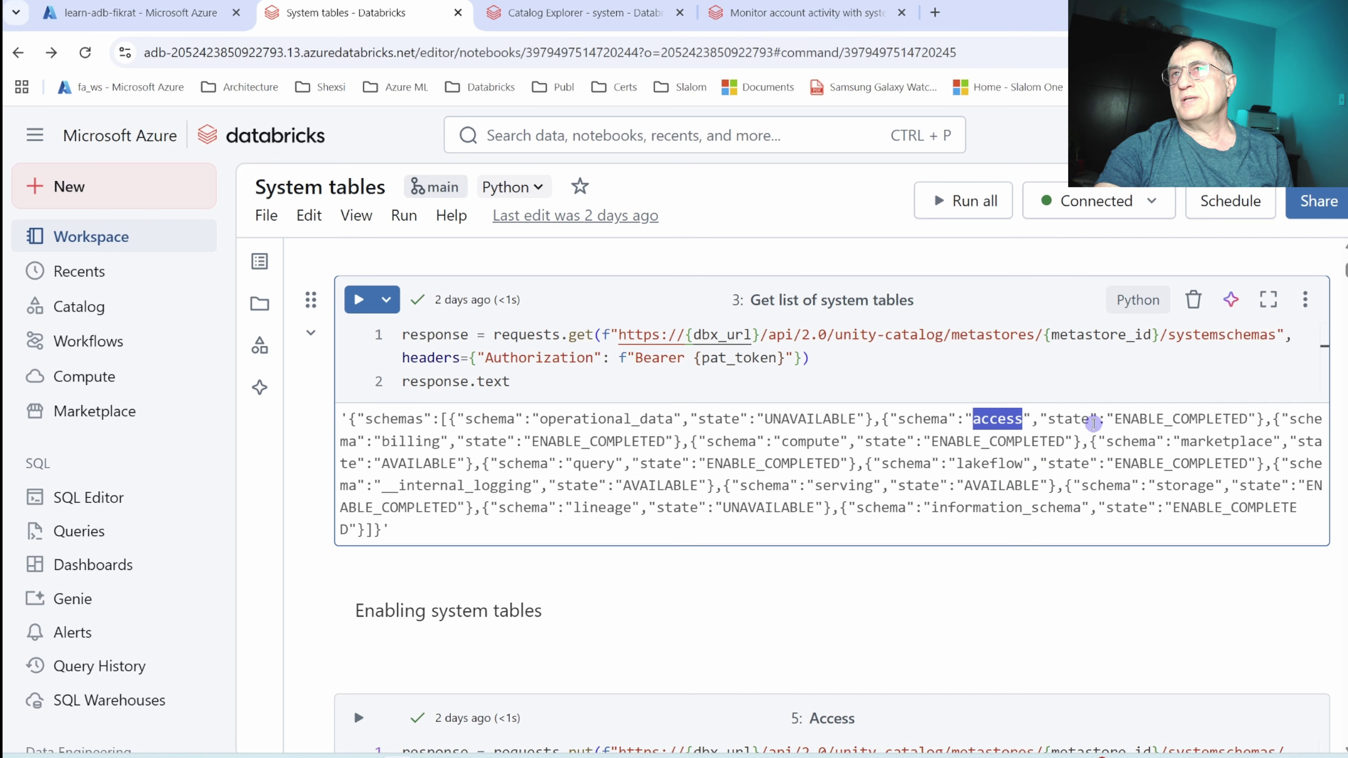
{"action": "left_click_drag", "start_coordinate": [1116, 419], "coordinate": [1249, 419]}
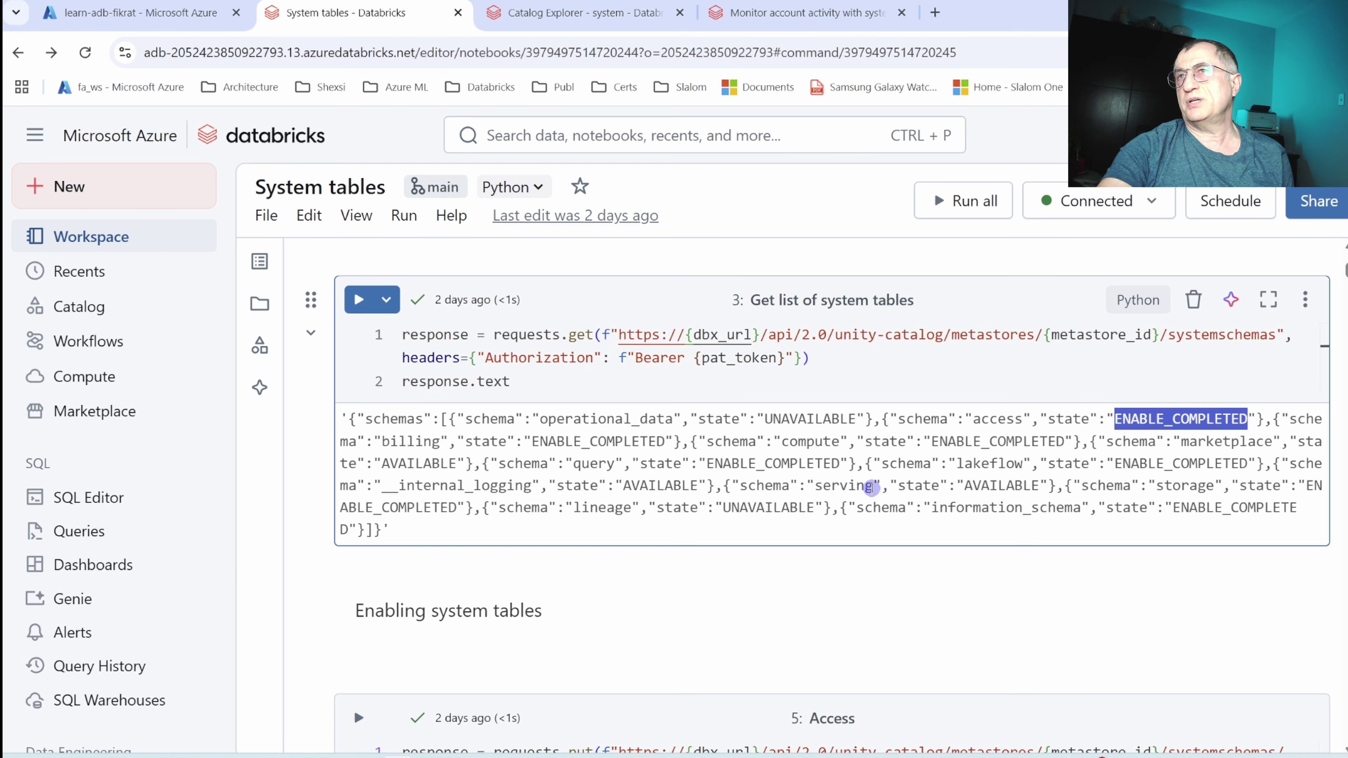
{"action": "left_click", "coordinate": [858, 358]}
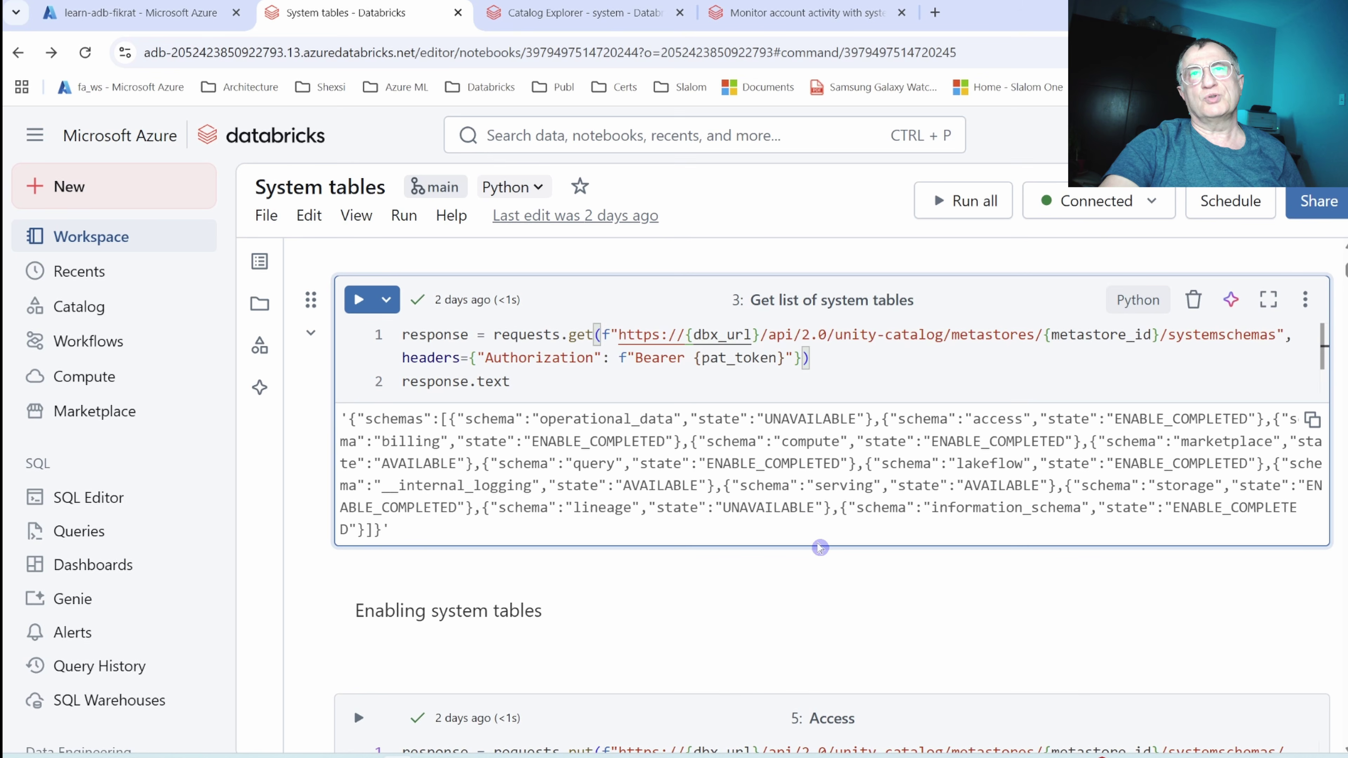
{"action": "mouse_move", "coordinate": [796, 566]}
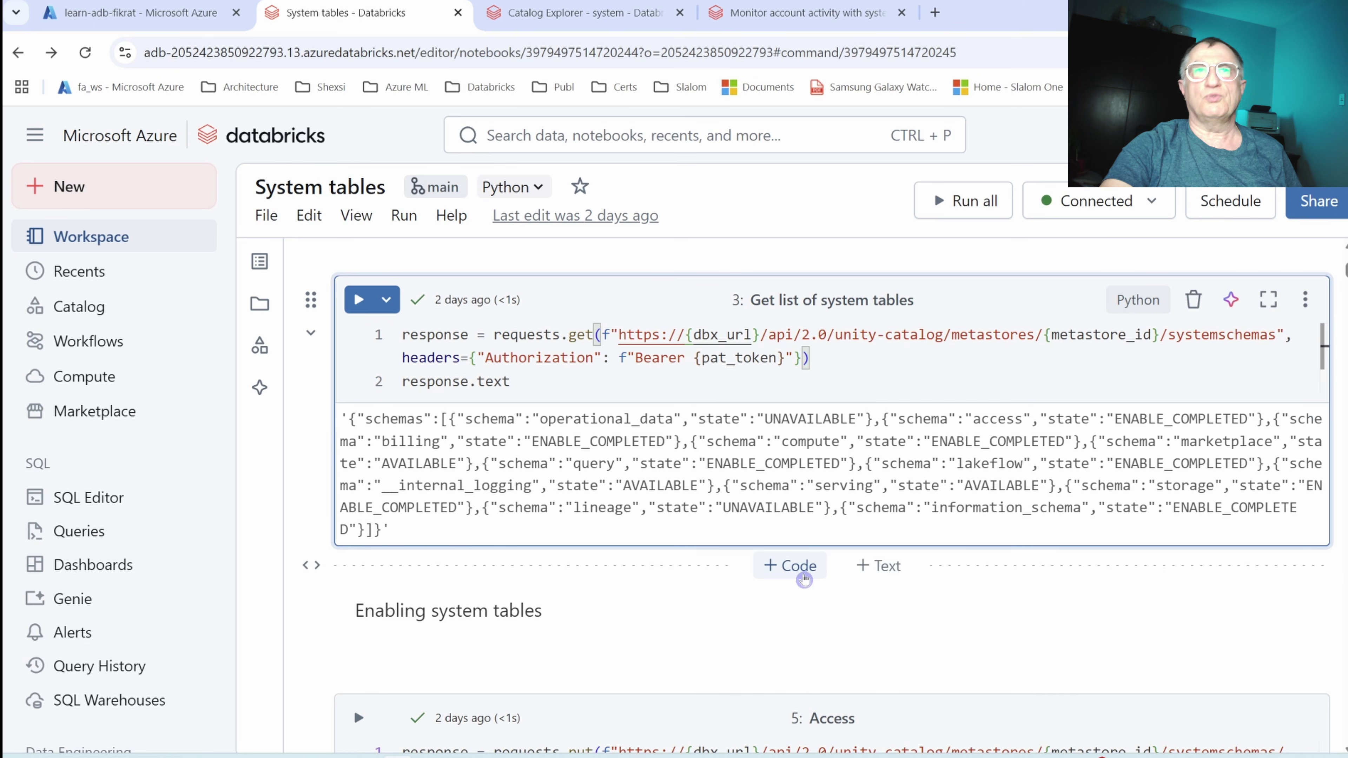
Examine the PUT requests that enable the access, query and lakeflow system schemas, highlighting the access schema name in the URL.
{"action": "scroll", "coordinate": [804, 579], "scroll_direction": "down", "scroll_amount": 4}
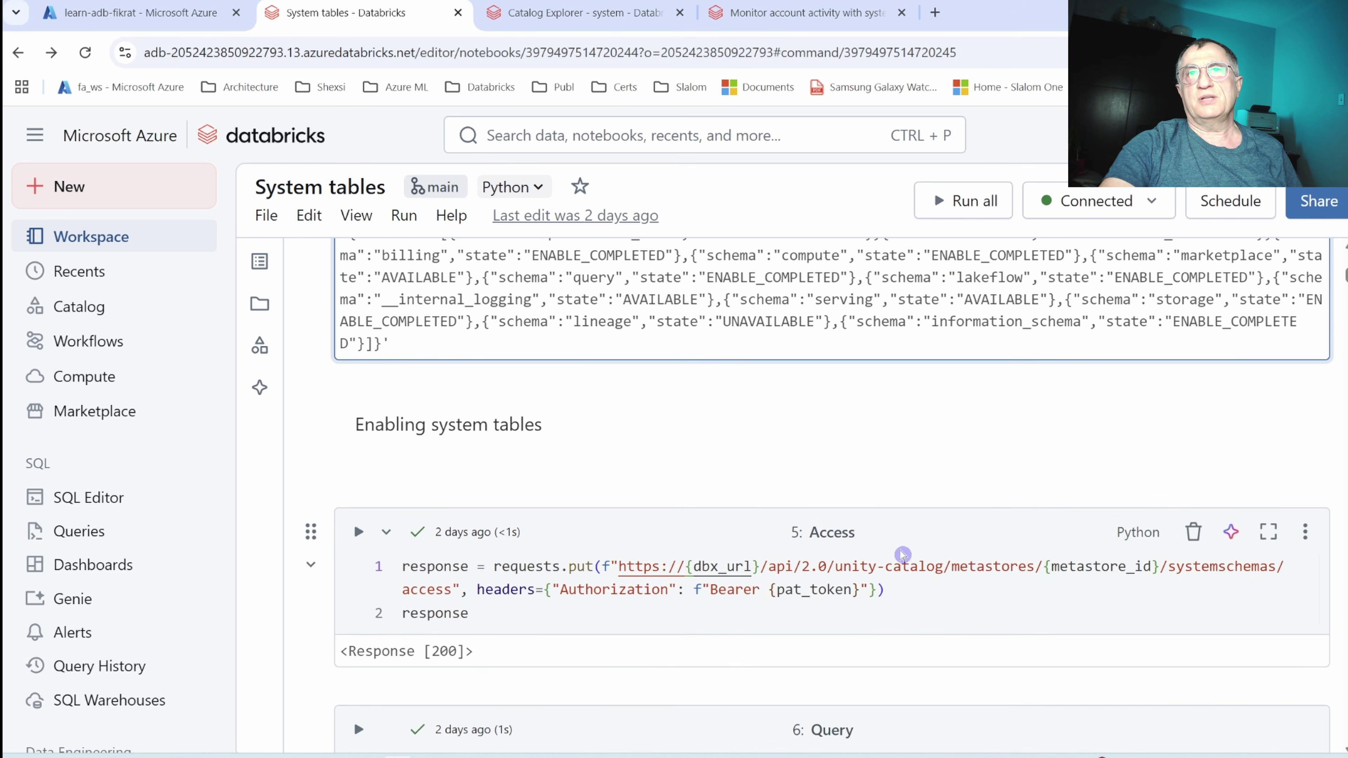
{"action": "scroll", "coordinate": [895, 552], "scroll_direction": "down", "scroll_amount": 2}
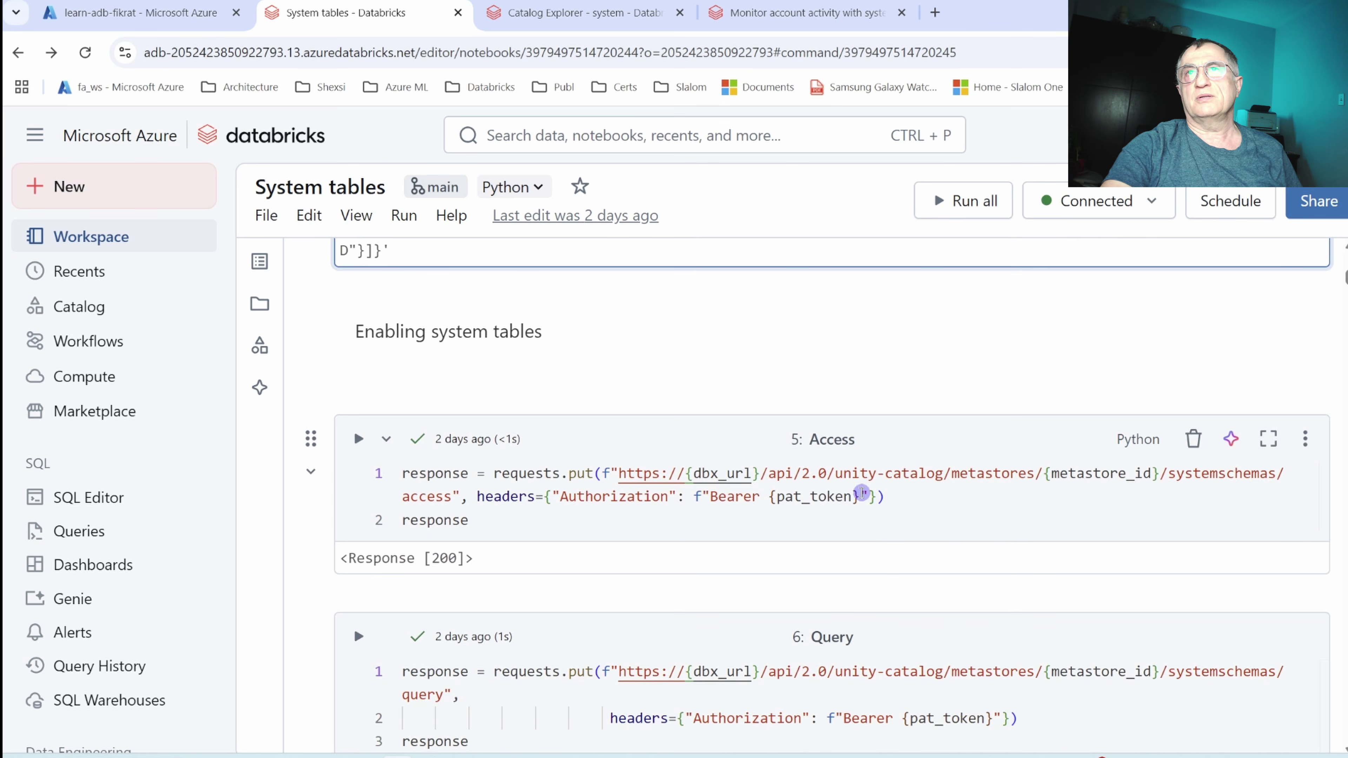
{"action": "left_click", "coordinate": [886, 492]}
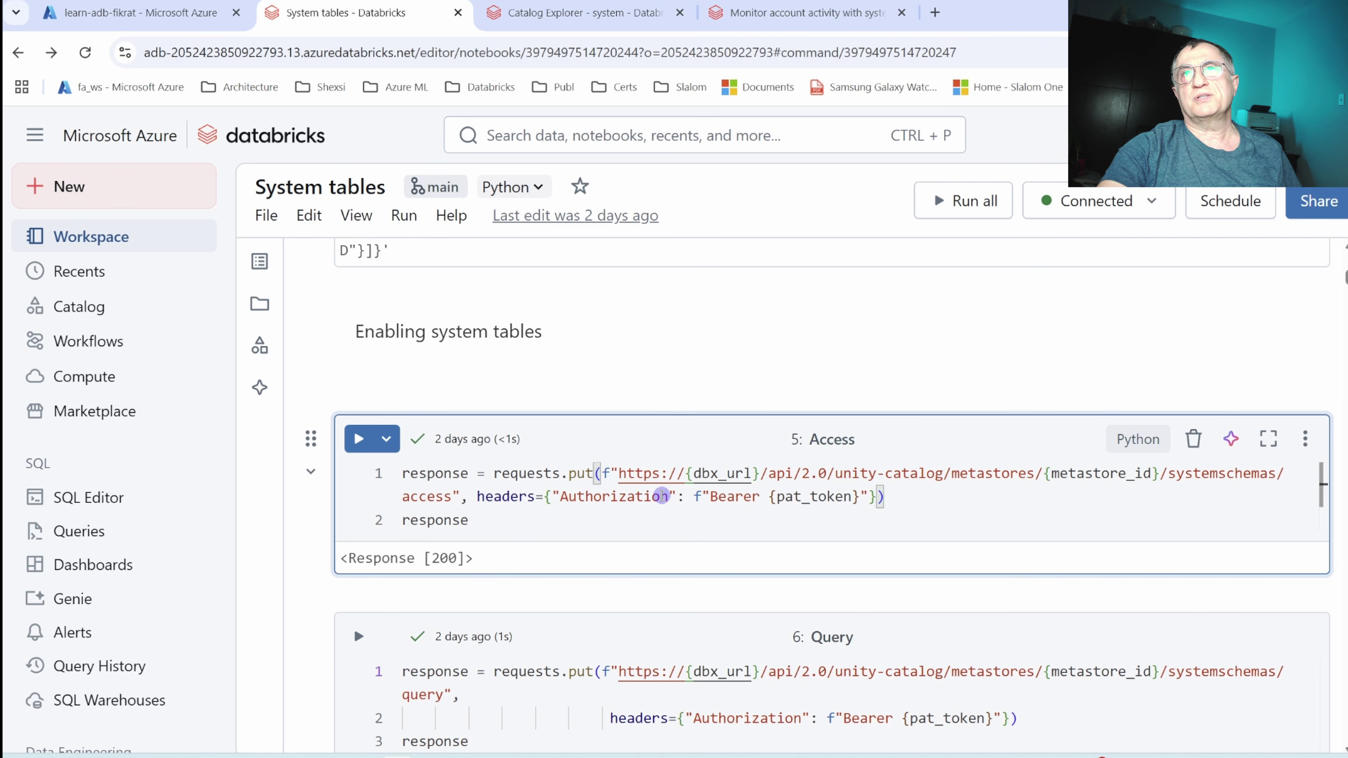
{"action": "double_click", "coordinate": [419, 497]}
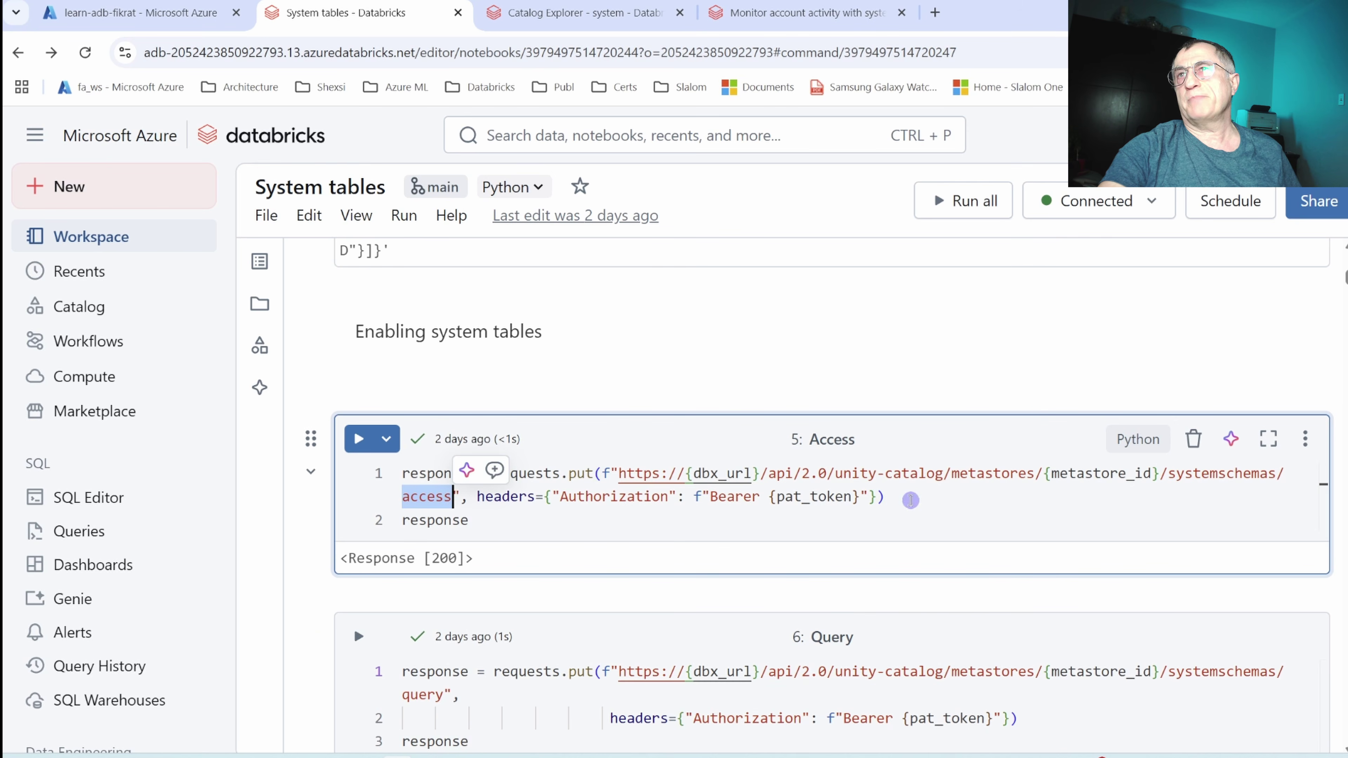
{"action": "scroll", "coordinate": [990, 520], "scroll_direction": "down", "scroll_amount": 5}
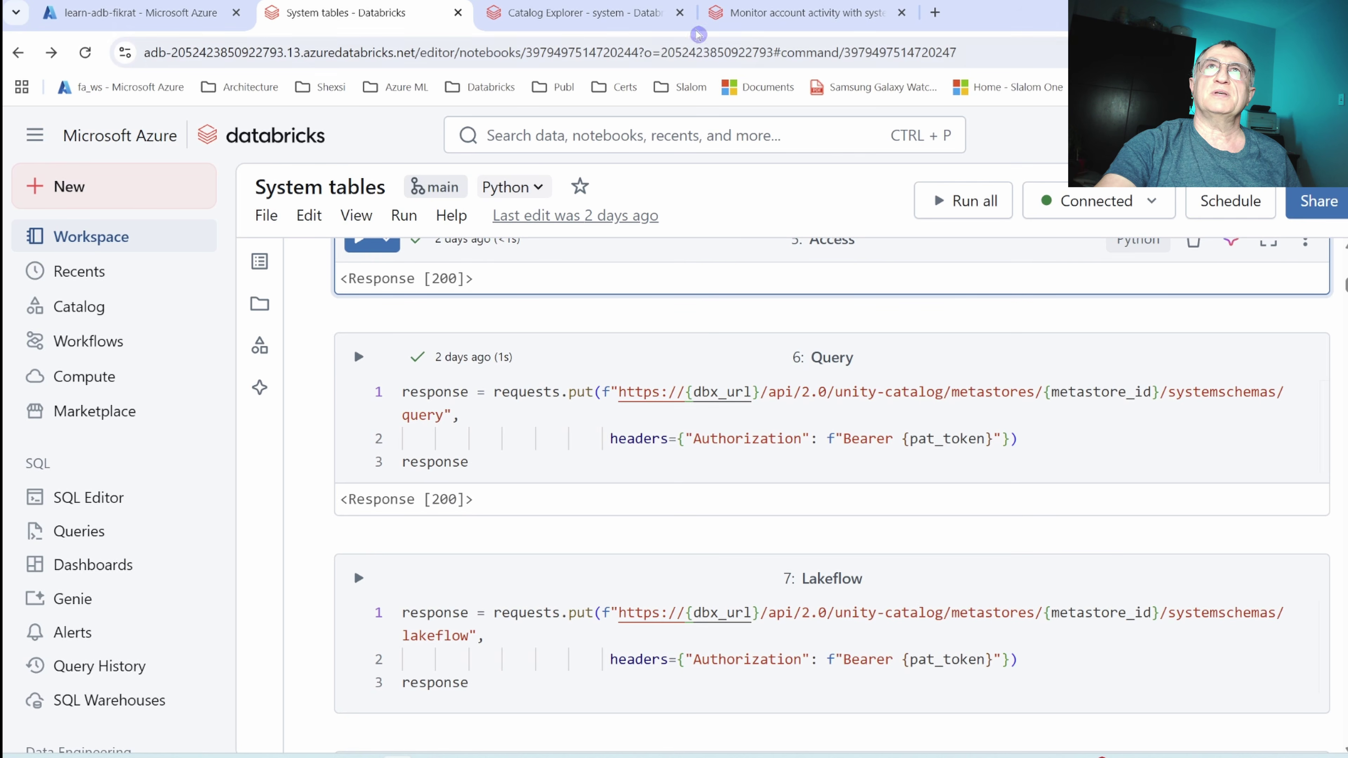
Switch to Catalog Explorer and expand the system catalog and its access schema to view the tables.
{"action": "left_click", "coordinate": [588, 14]}
{"action": "key", "text": "ctrl+plus"}
{"action": "left_click", "coordinate": [274, 363]}
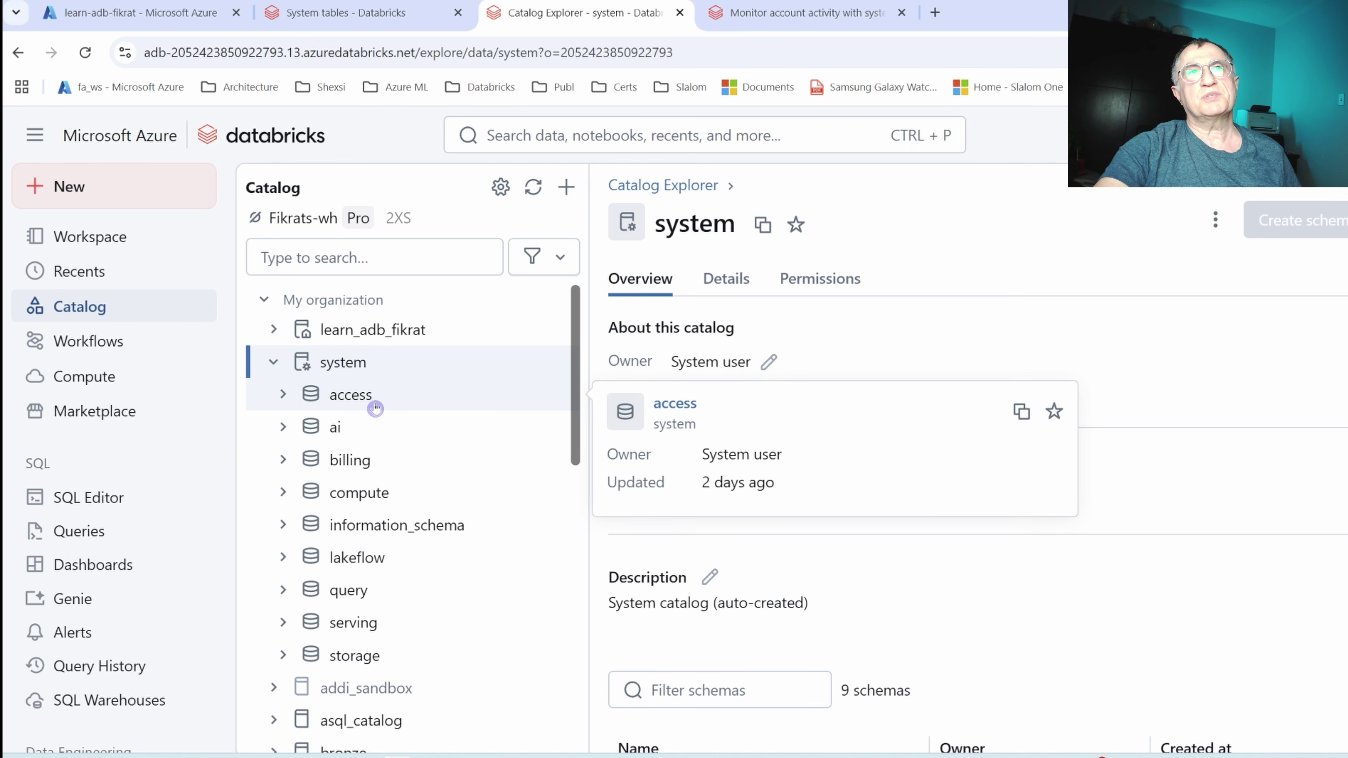
{"action": "left_click", "coordinate": [282, 393]}
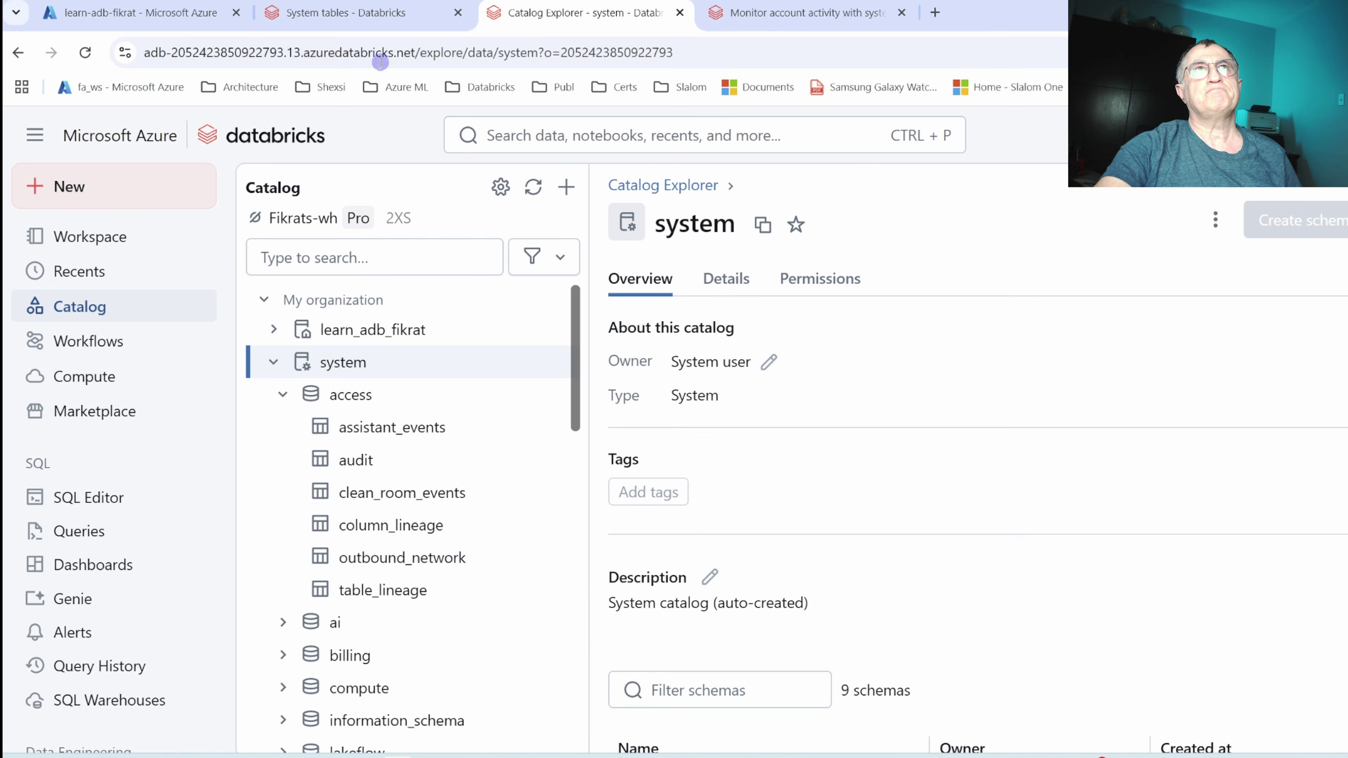
Return to the System tables notebook and select the cell querying distinct service_name and action_name from system.access.audit.
{"action": "left_click", "coordinate": [367, 11]}
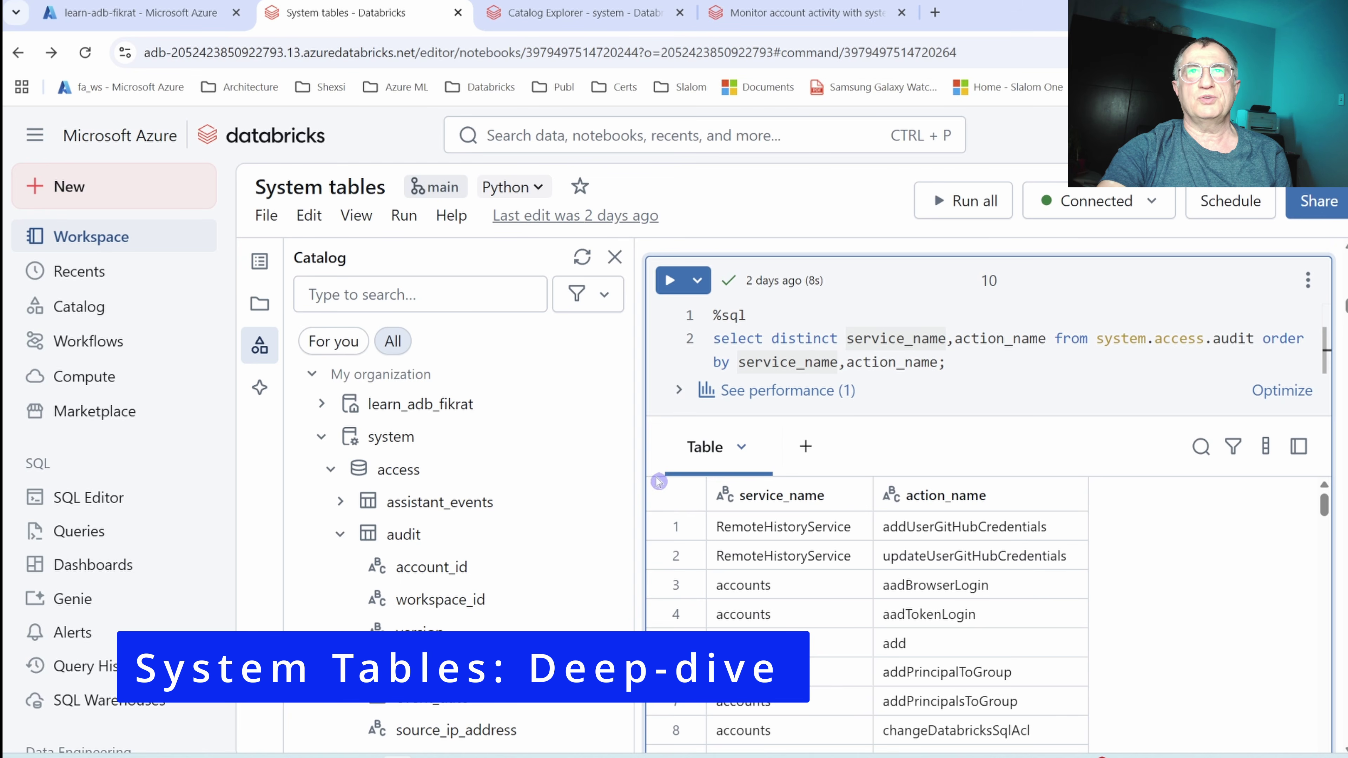
{"action": "scroll", "coordinate": [774, 450], "scroll_direction": "up", "scroll_amount": 2}
{"action": "left_click", "coordinate": [954, 451]}
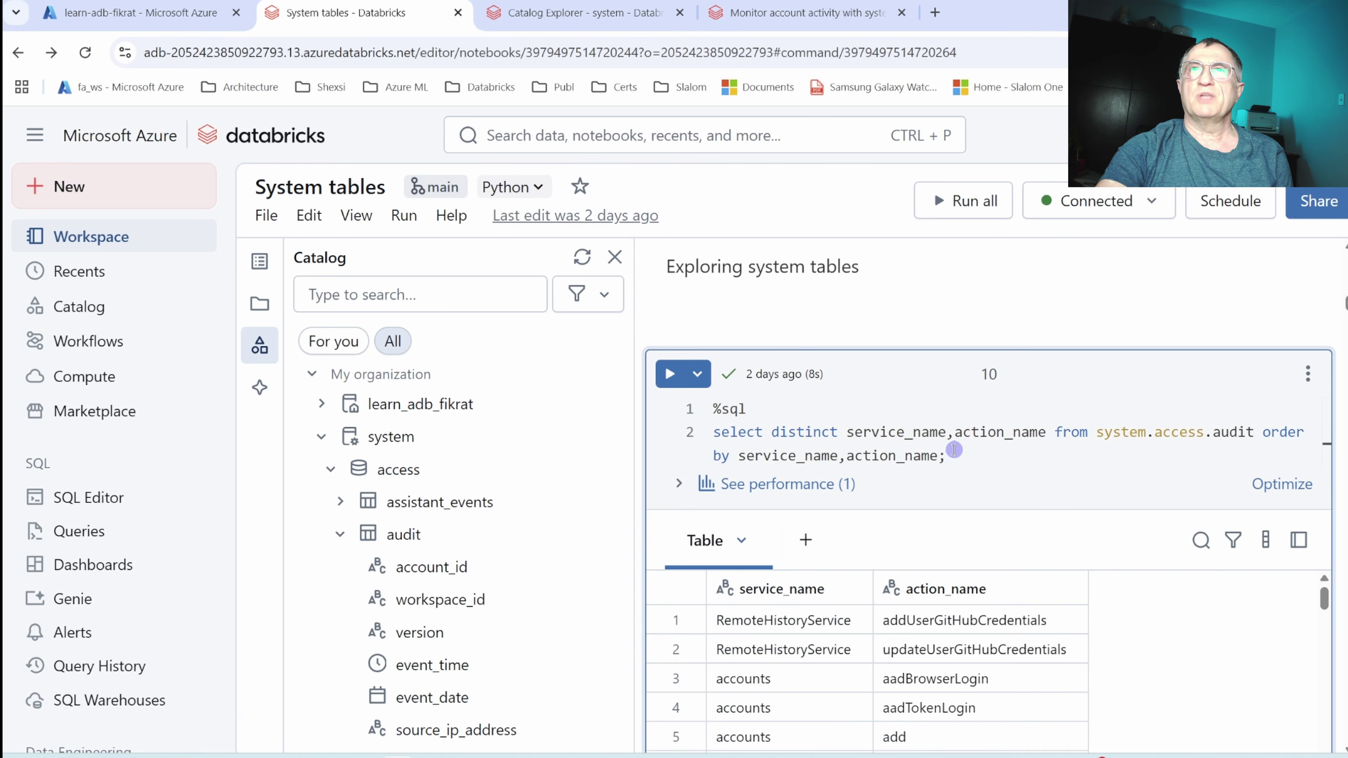
Examine the audit table's columns in the notebook's catalog browser, from account_id through service_name and action_name.
{"action": "mouse_move", "coordinate": [489, 550]}
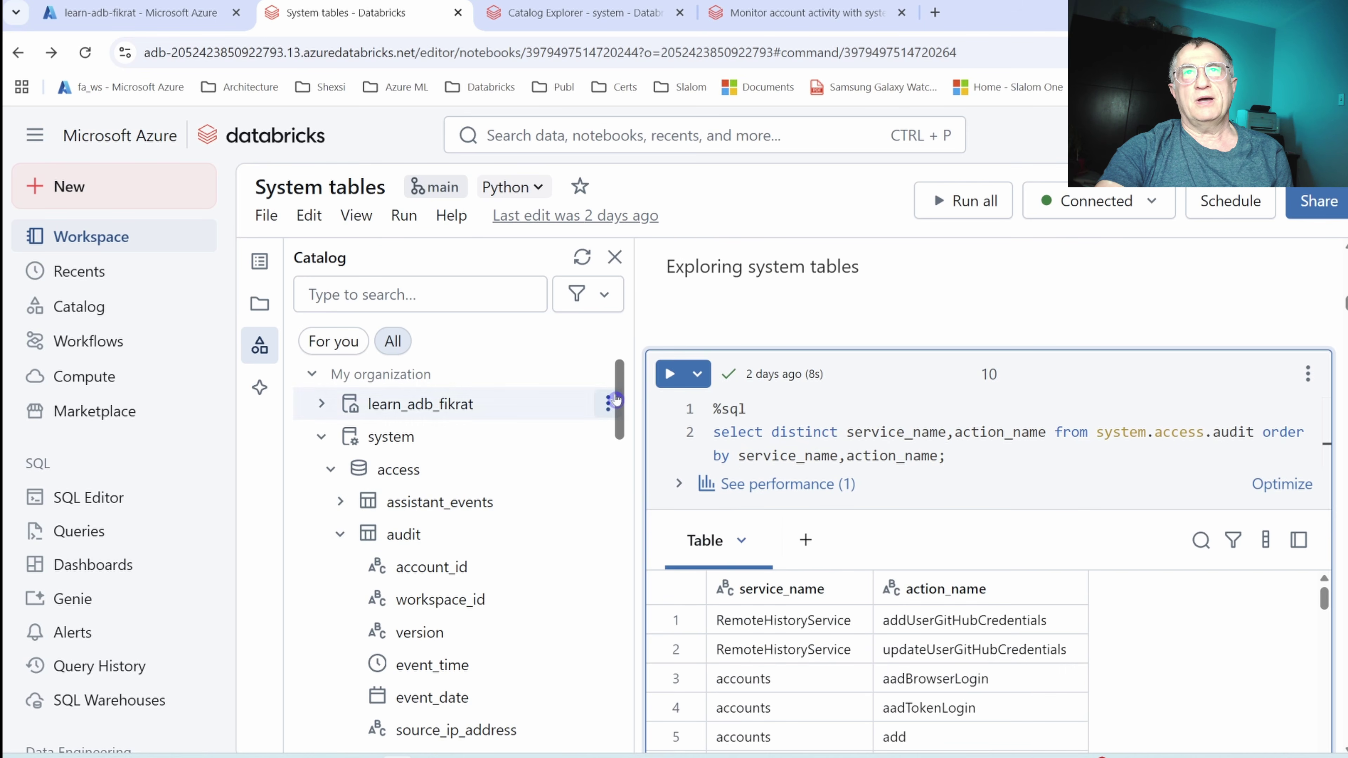
{"action": "left_click_drag", "start_coordinate": [620, 393], "coordinate": [620, 412]}
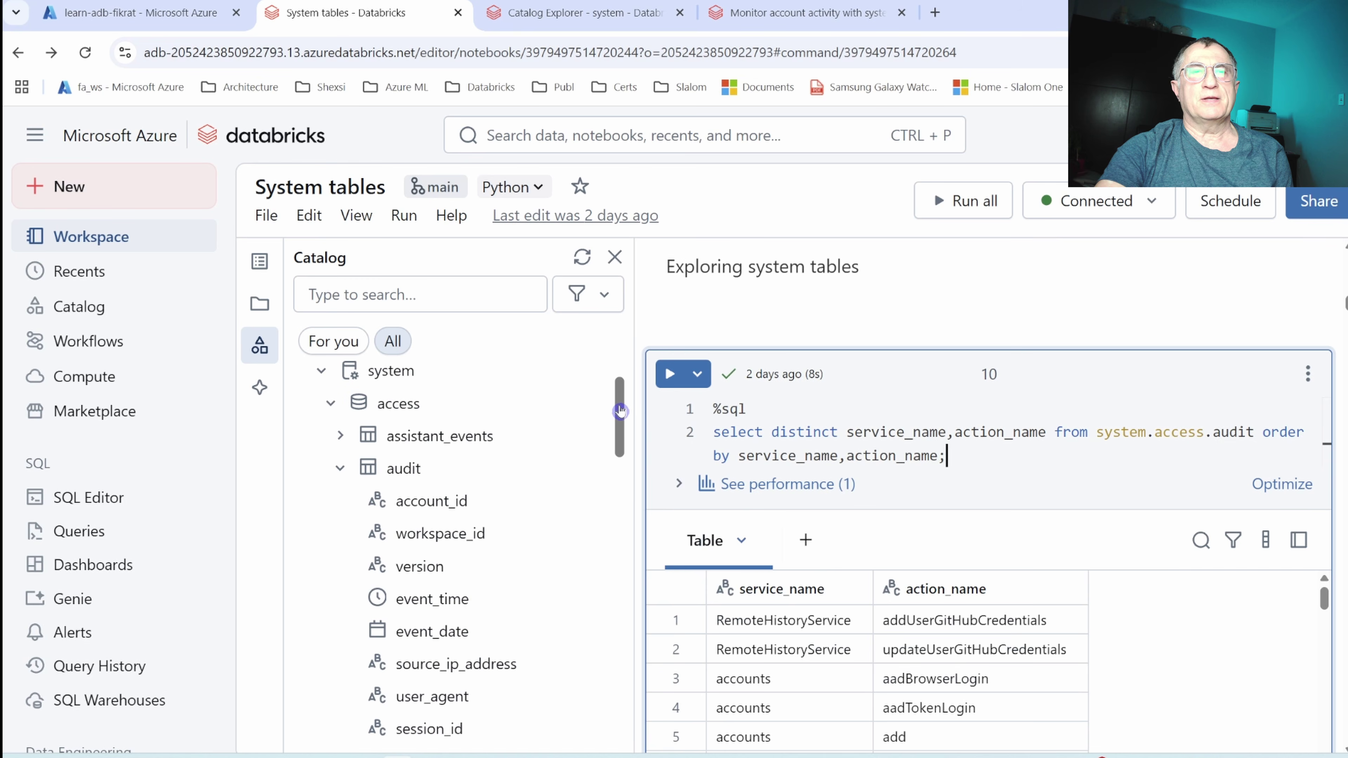
{"action": "left_click_drag", "start_coordinate": [620, 411], "coordinate": [628, 434]}
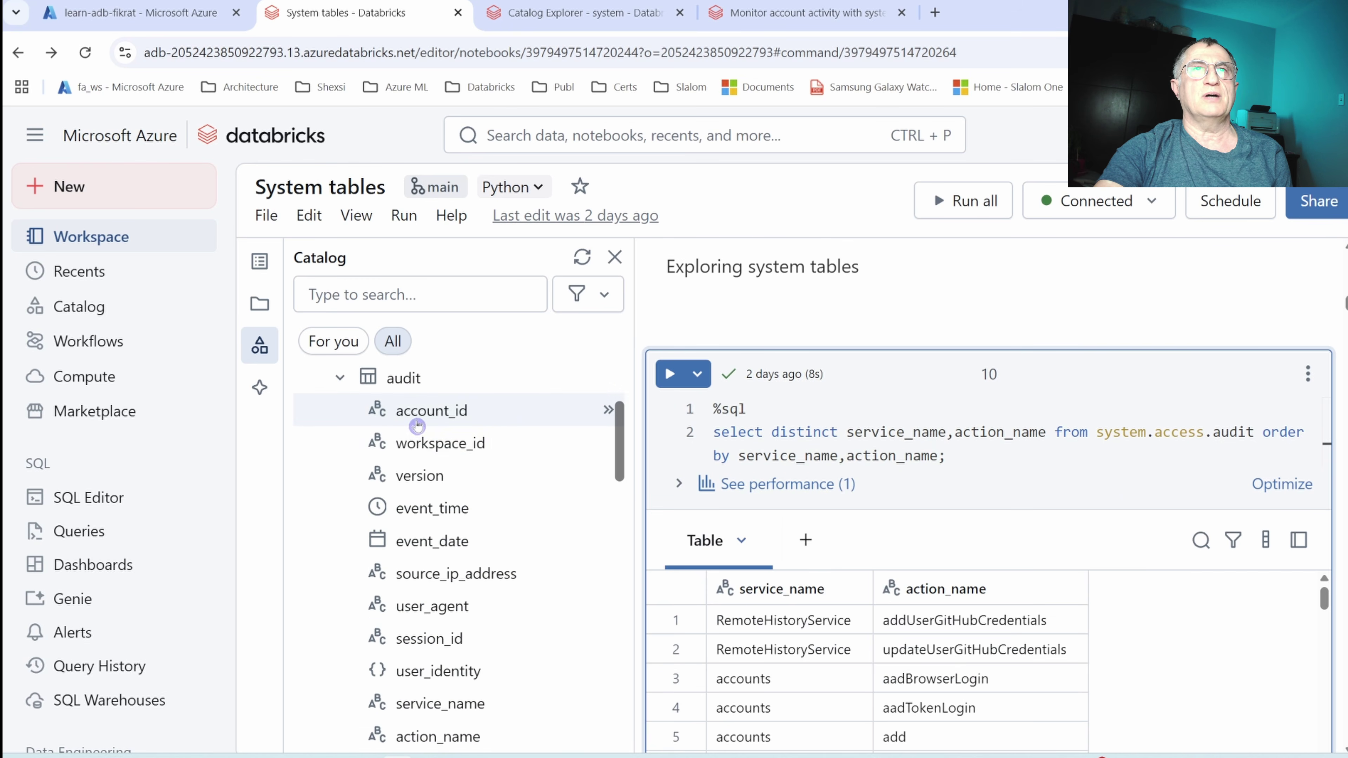
{"action": "mouse_move", "coordinate": [493, 450]}
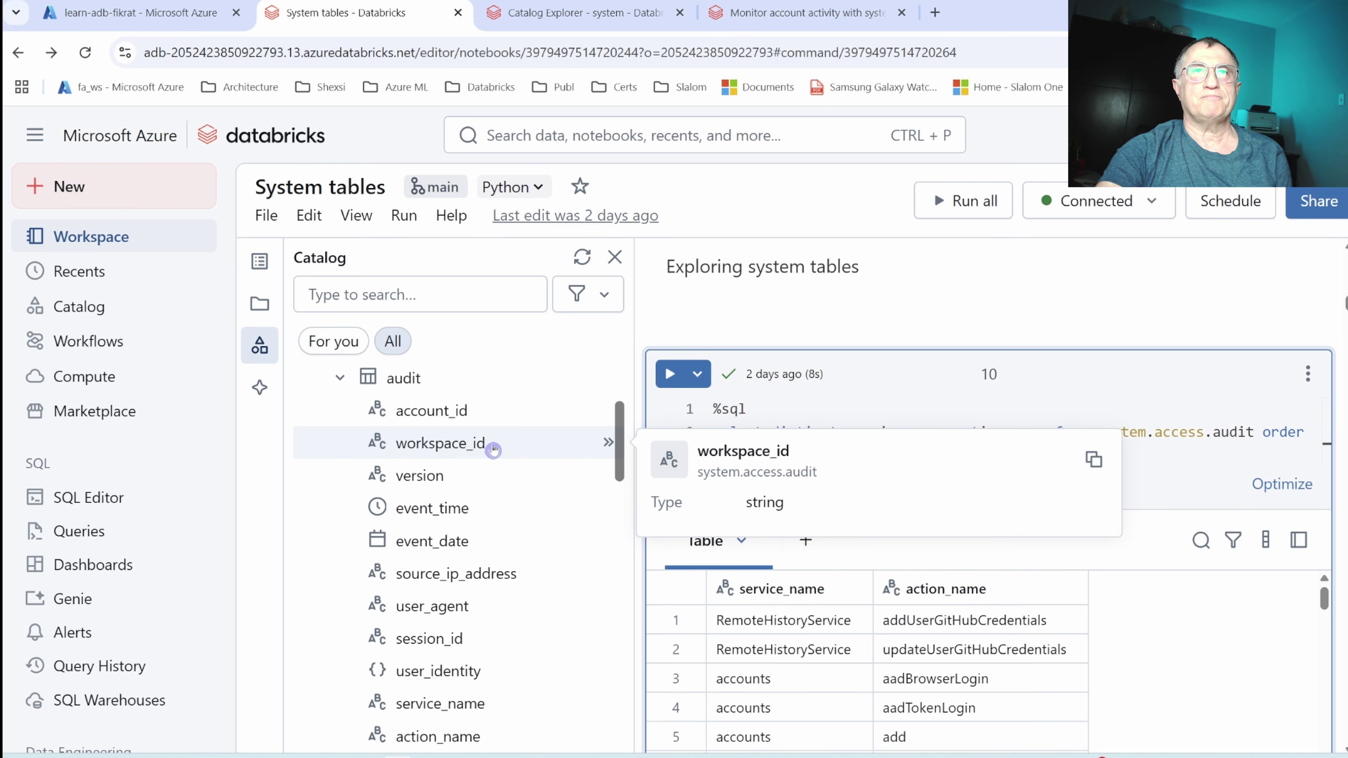
{"action": "scroll", "coordinate": [551, 475], "scroll_direction": "down", "scroll_amount": 2}
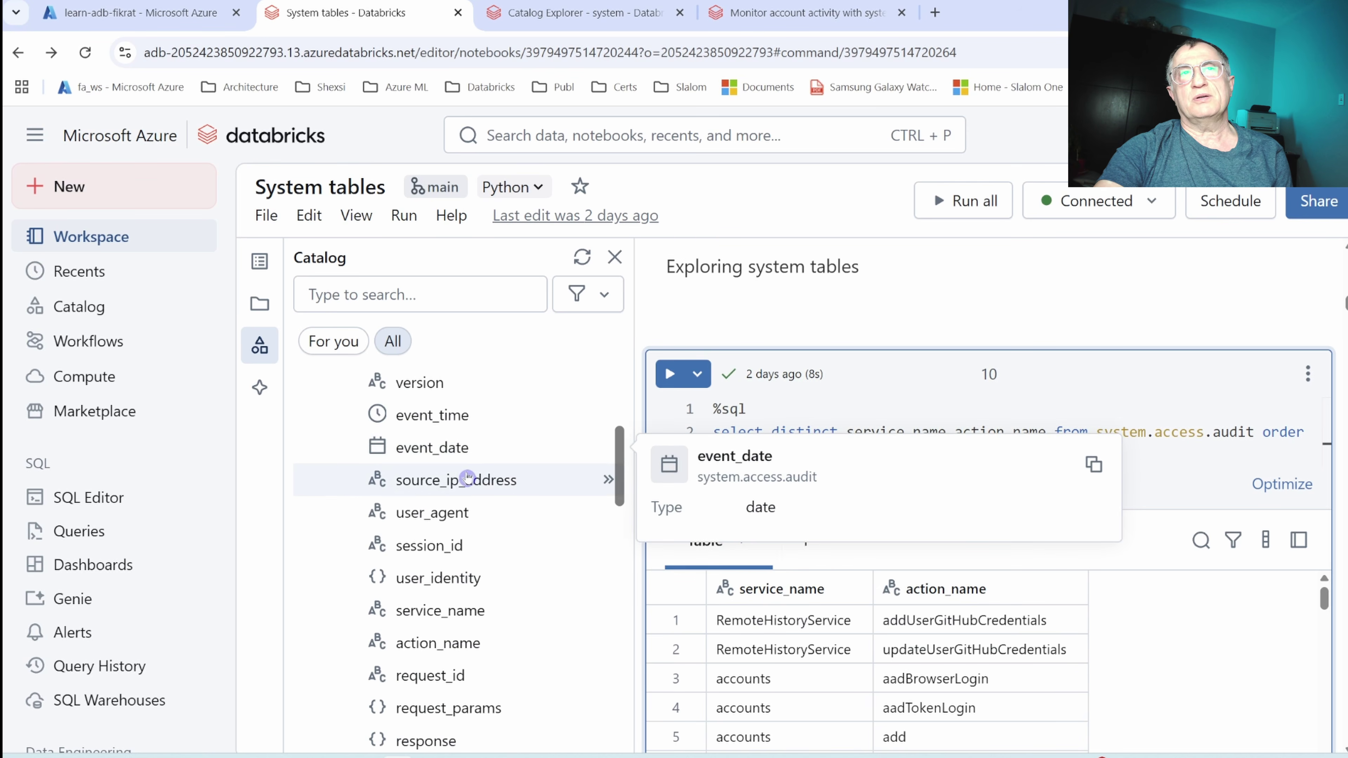
{"action": "scroll", "coordinate": [526, 508], "scroll_direction": "down", "scroll_amount": 2}
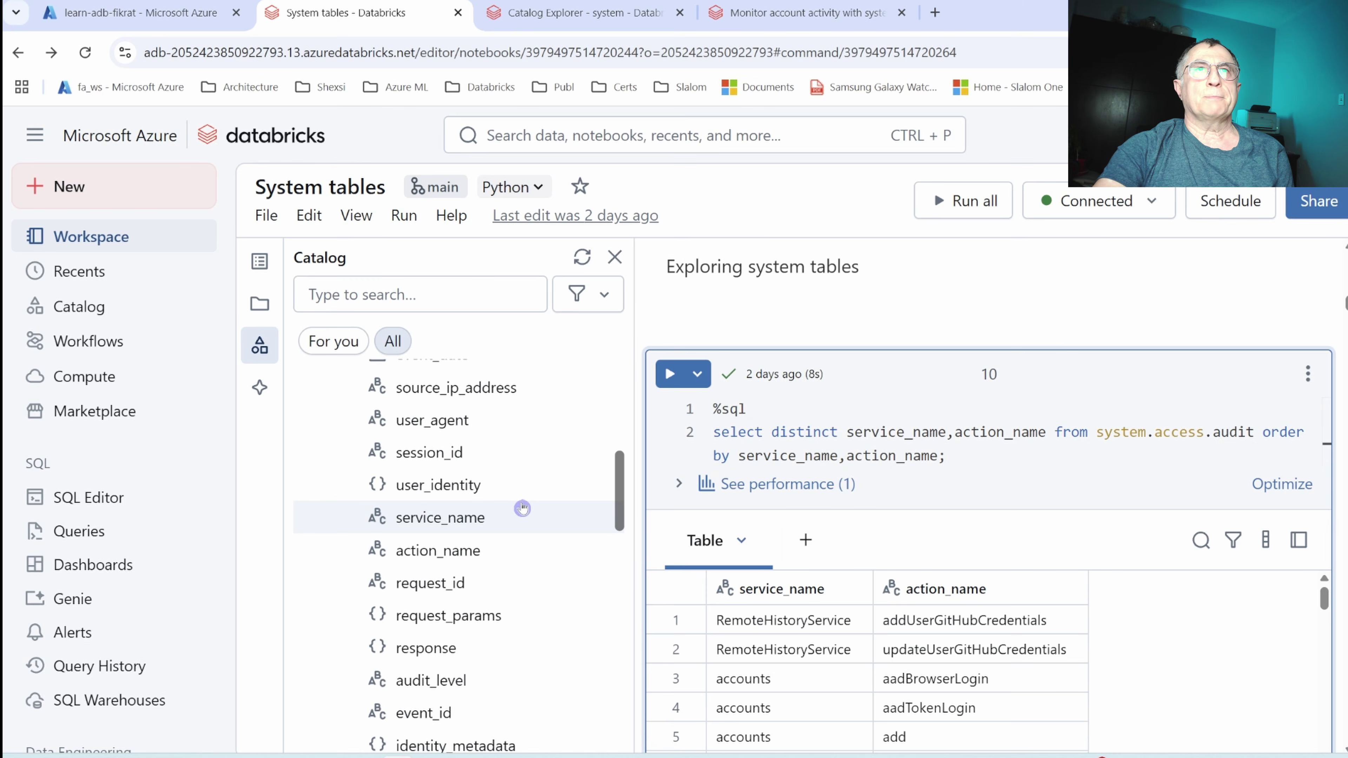
{"action": "mouse_move", "coordinate": [389, 430]}
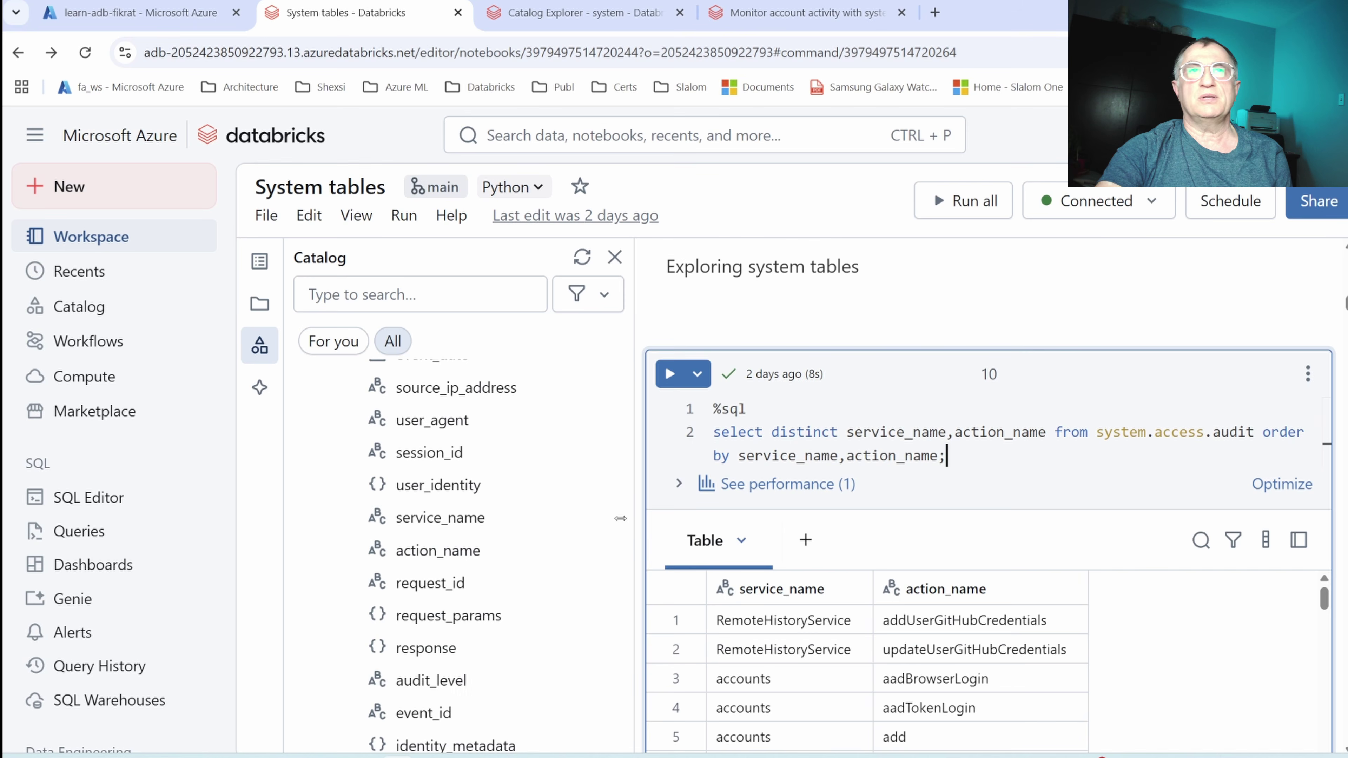
{"action": "mouse_move", "coordinate": [544, 565]}
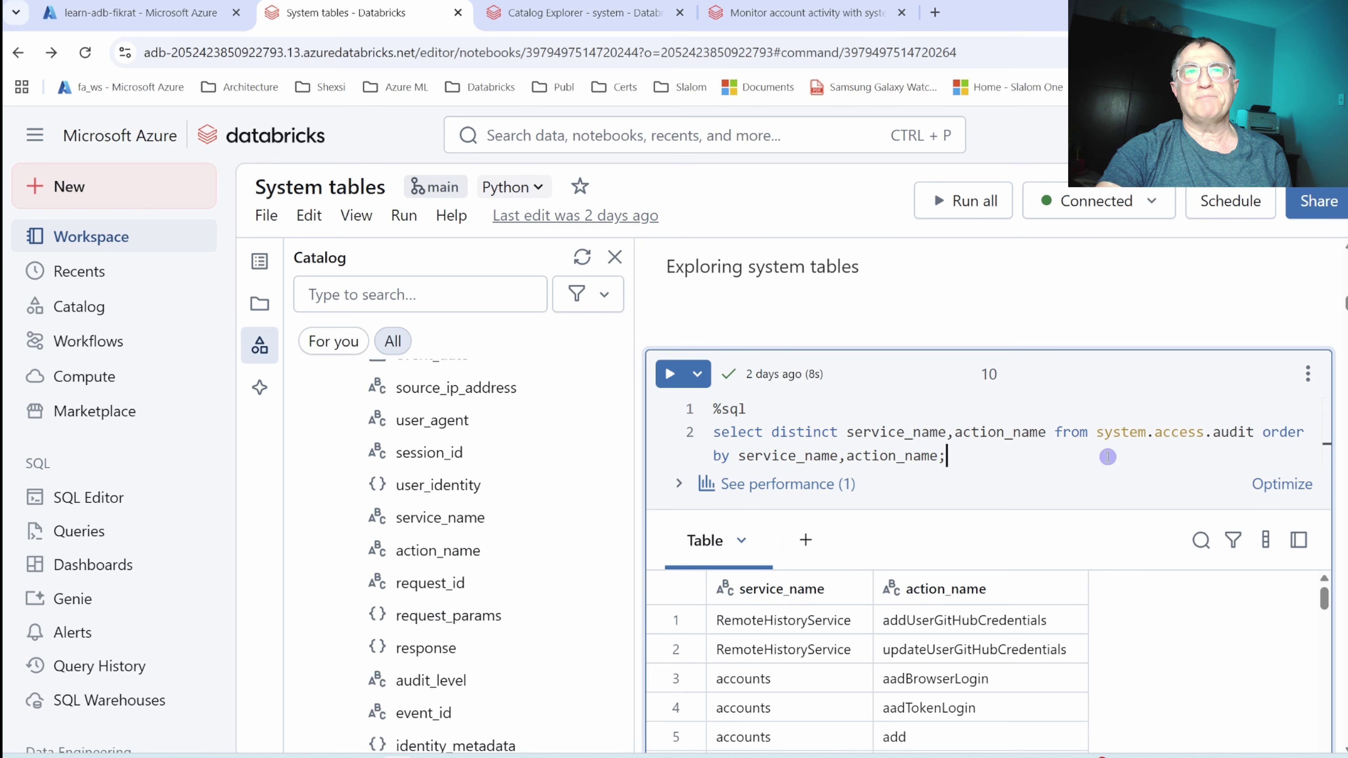
Review the remaining audit table columns, from request_id and request_params to identity_metadata.
{"action": "mouse_move", "coordinate": [507, 585]}
{"action": "scroll", "coordinate": [506, 586], "scroll_direction": "down", "scroll_amount": 2}
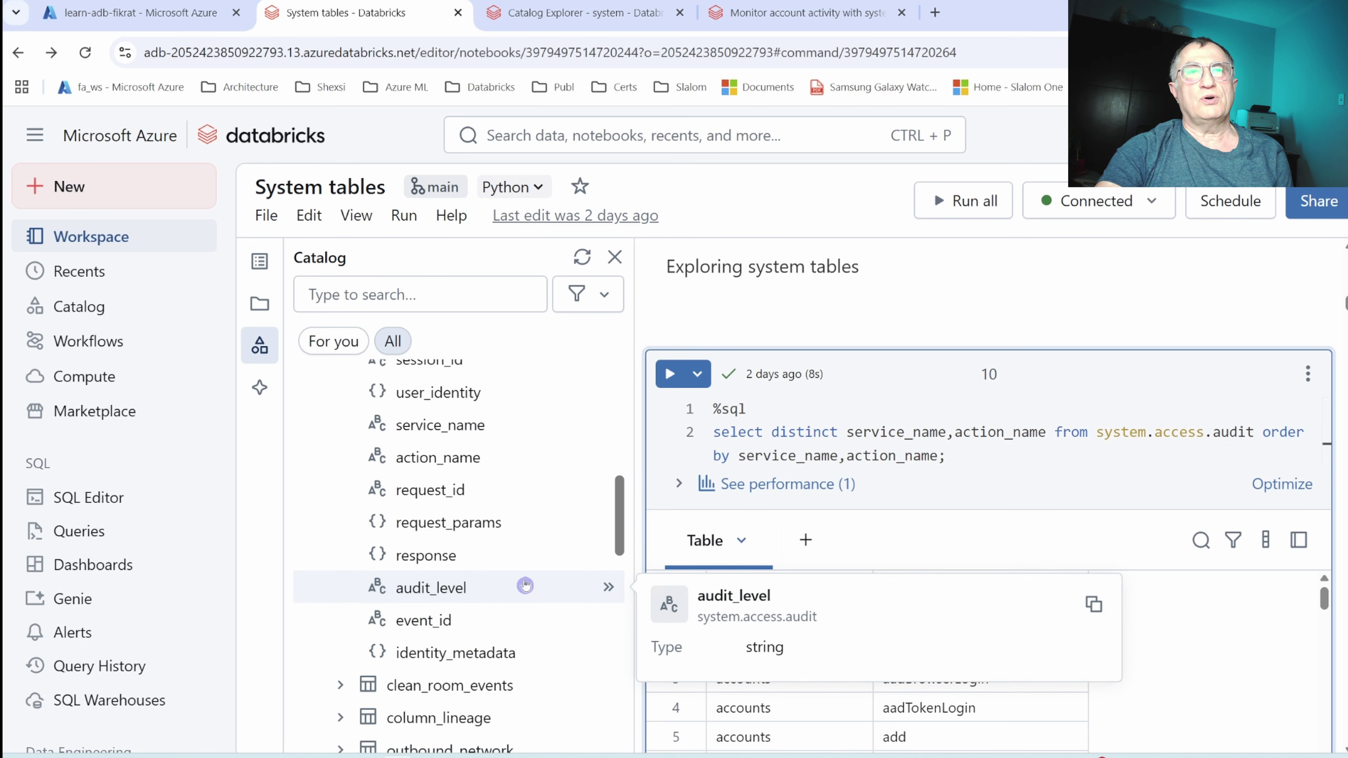
{"action": "scroll", "coordinate": [526, 586], "scroll_direction": "up", "scroll_amount": 2}
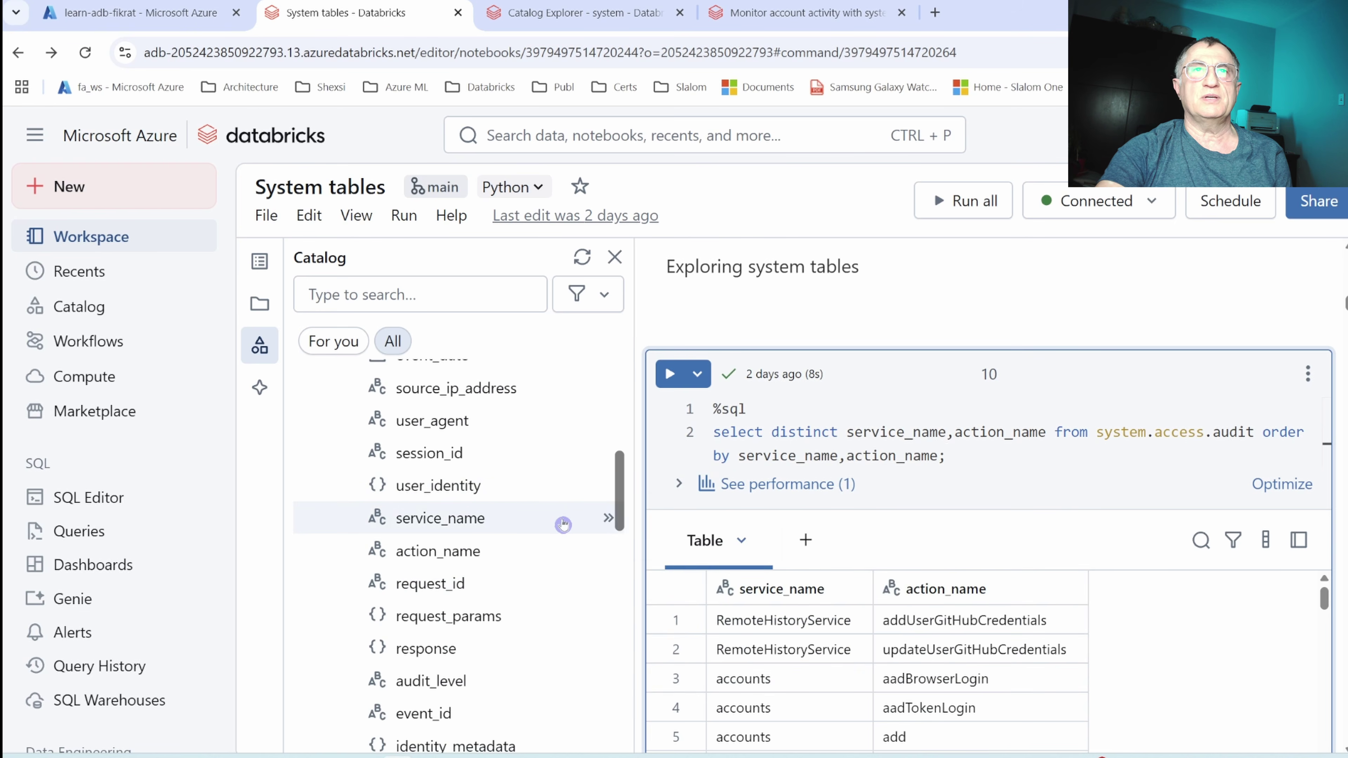
{"action": "scroll", "coordinate": [560, 594], "scroll_direction": "down", "scroll_amount": 2}
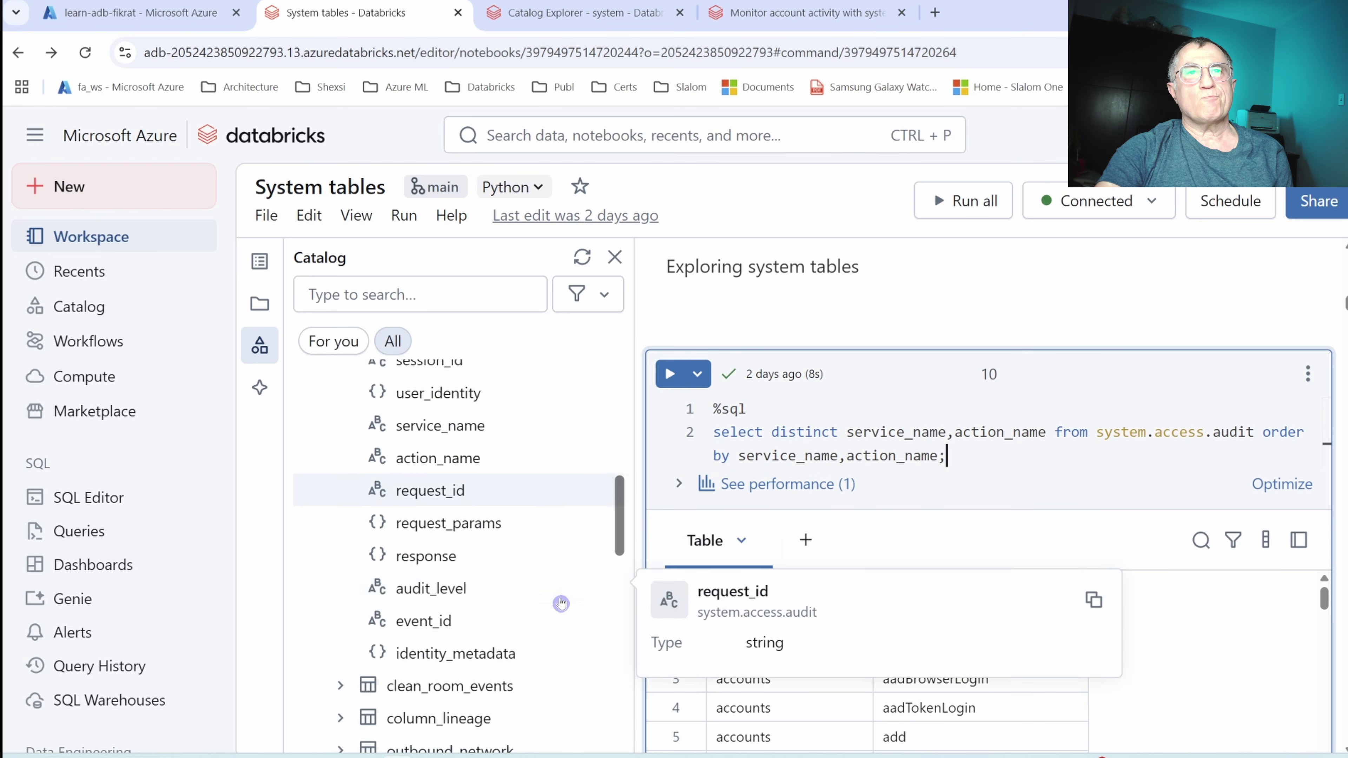
{"action": "mouse_move", "coordinate": [506, 652]}
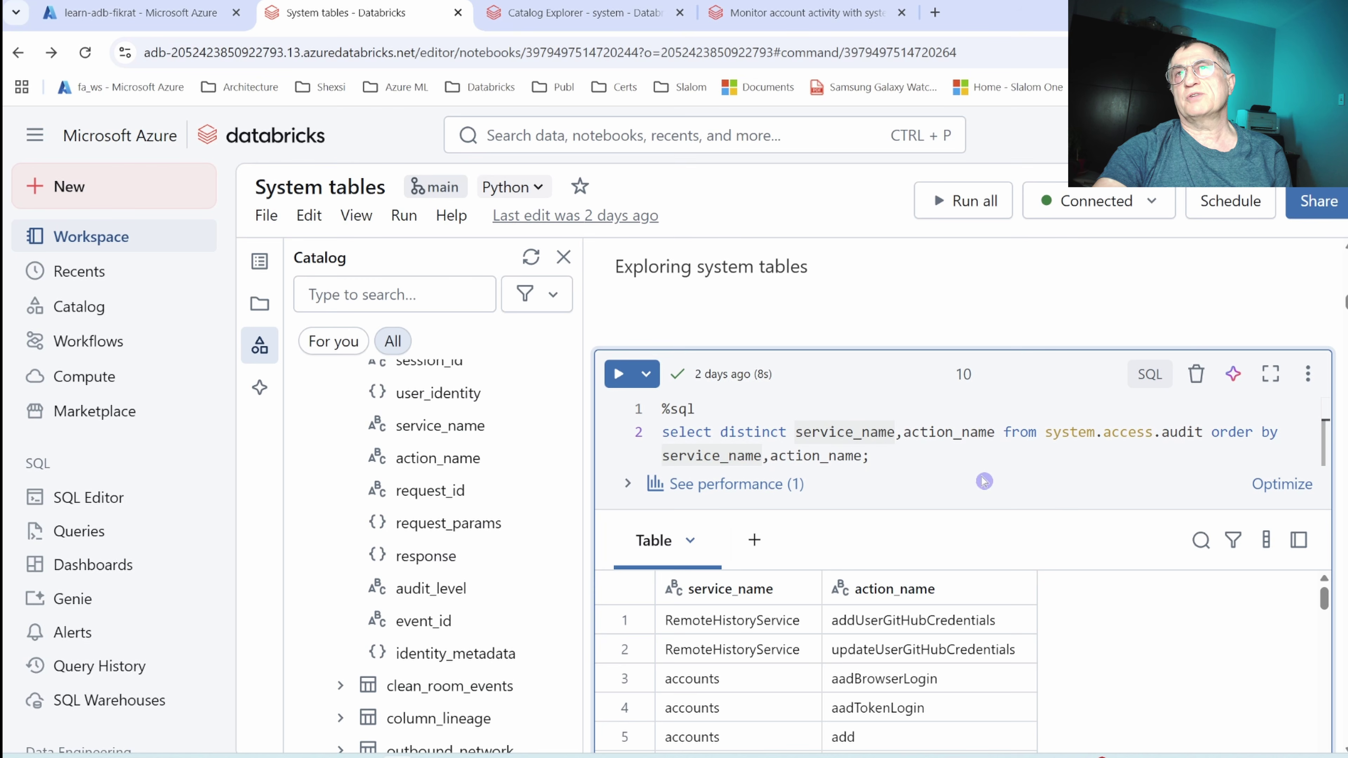
Examine the service and action names in the audit query's results, from the accounts entries to clusters.
{"action": "scroll", "coordinate": [964, 488], "scroll_direction": "down", "scroll_amount": 2}
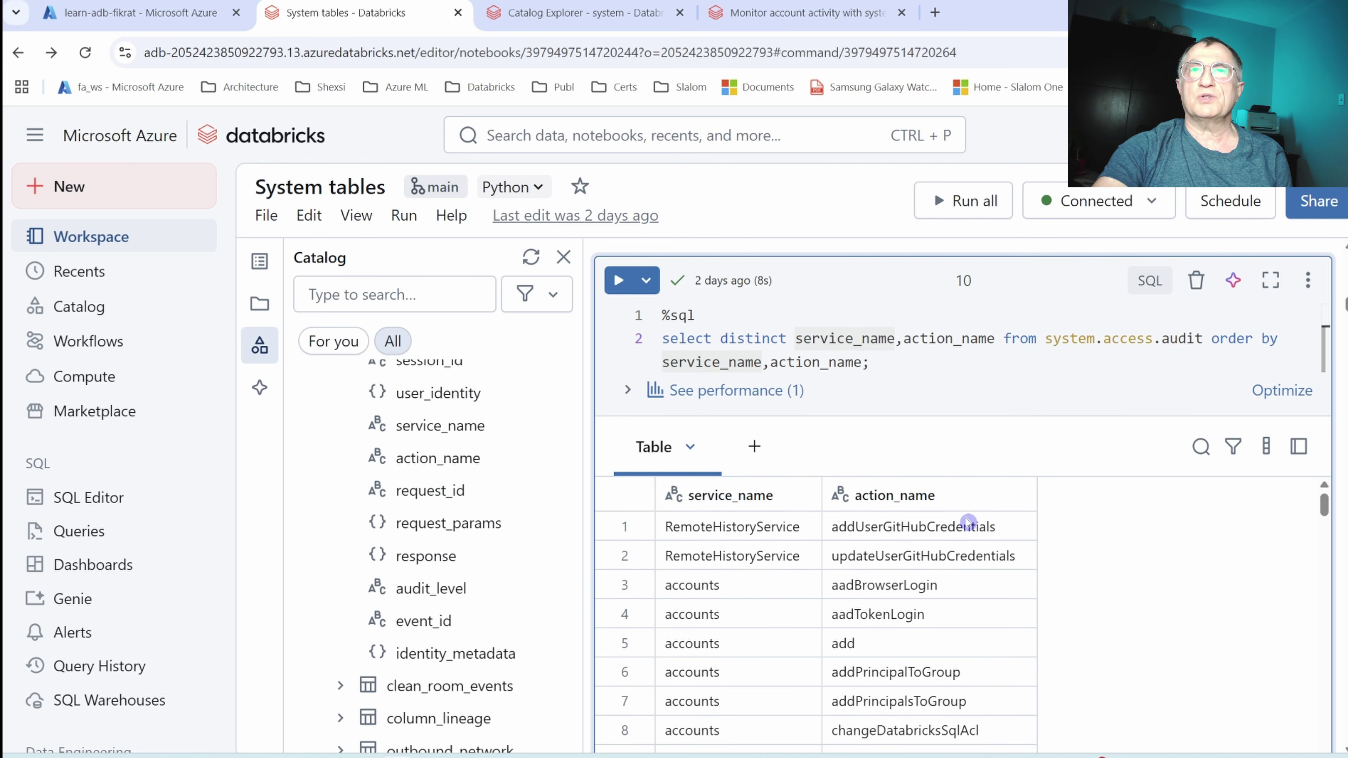
{"action": "scroll", "coordinate": [955, 525], "scroll_direction": "down", "scroll_amount": 2}
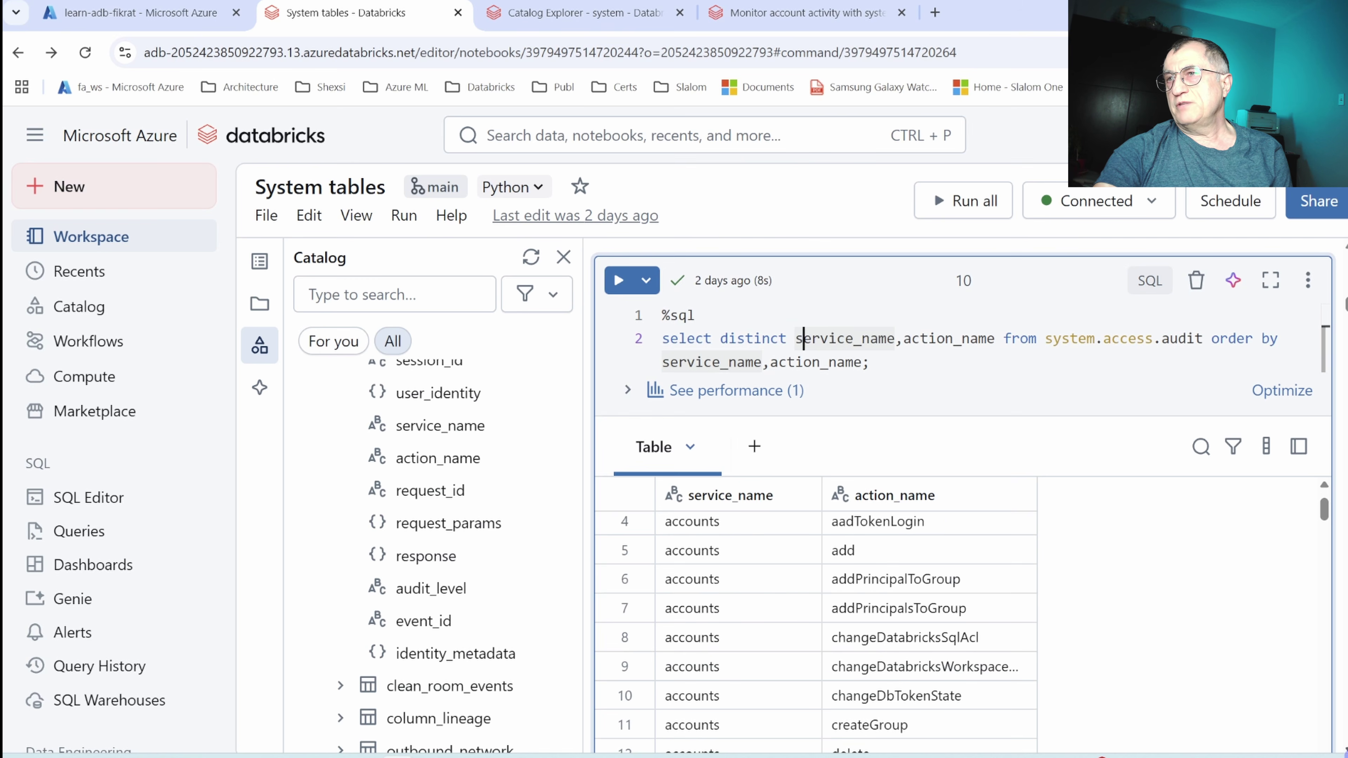
{"action": "scroll", "coordinate": [1294, 686], "scroll_direction": "down", "scroll_amount": 5}
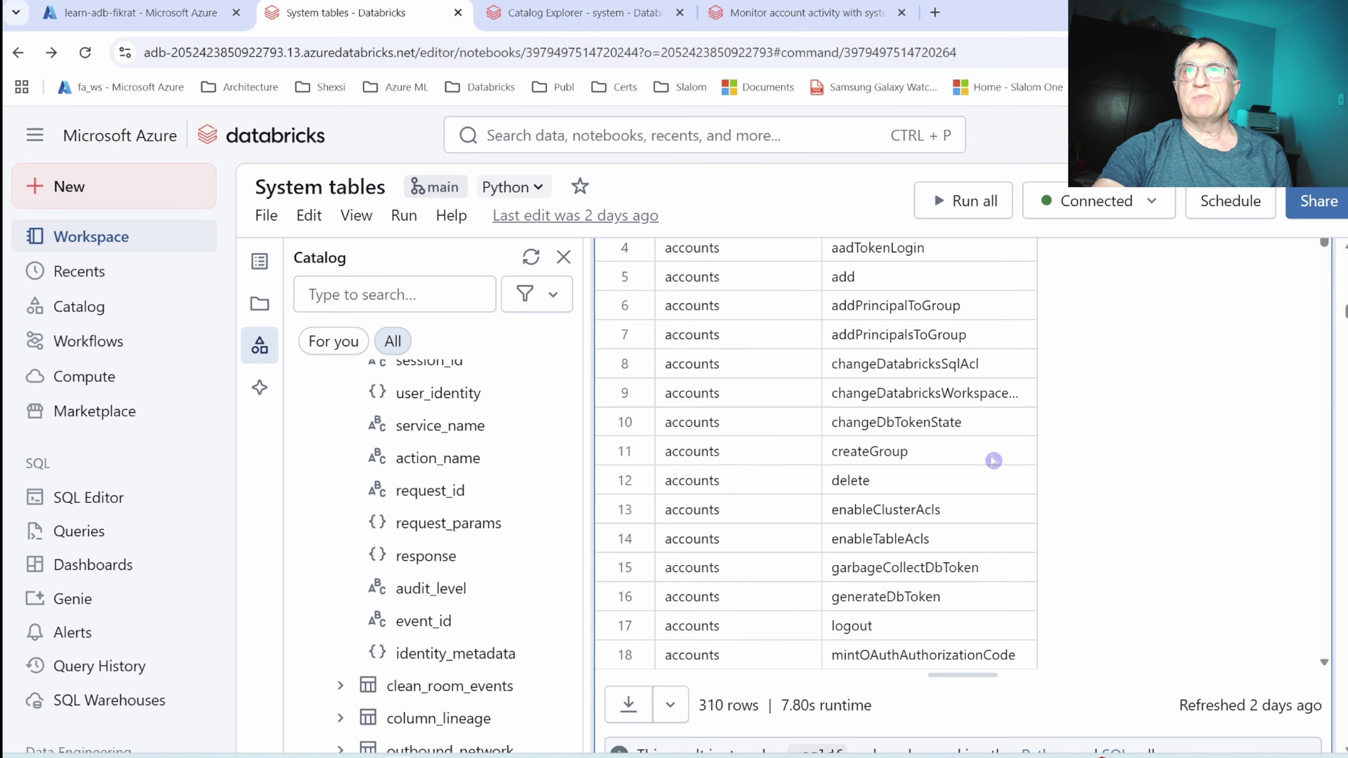
{"action": "scroll", "coordinate": [993, 460], "scroll_direction": "up", "scroll_amount": 2}
{"action": "scroll", "coordinate": [993, 460], "scroll_direction": "up", "scroll_amount": 2}
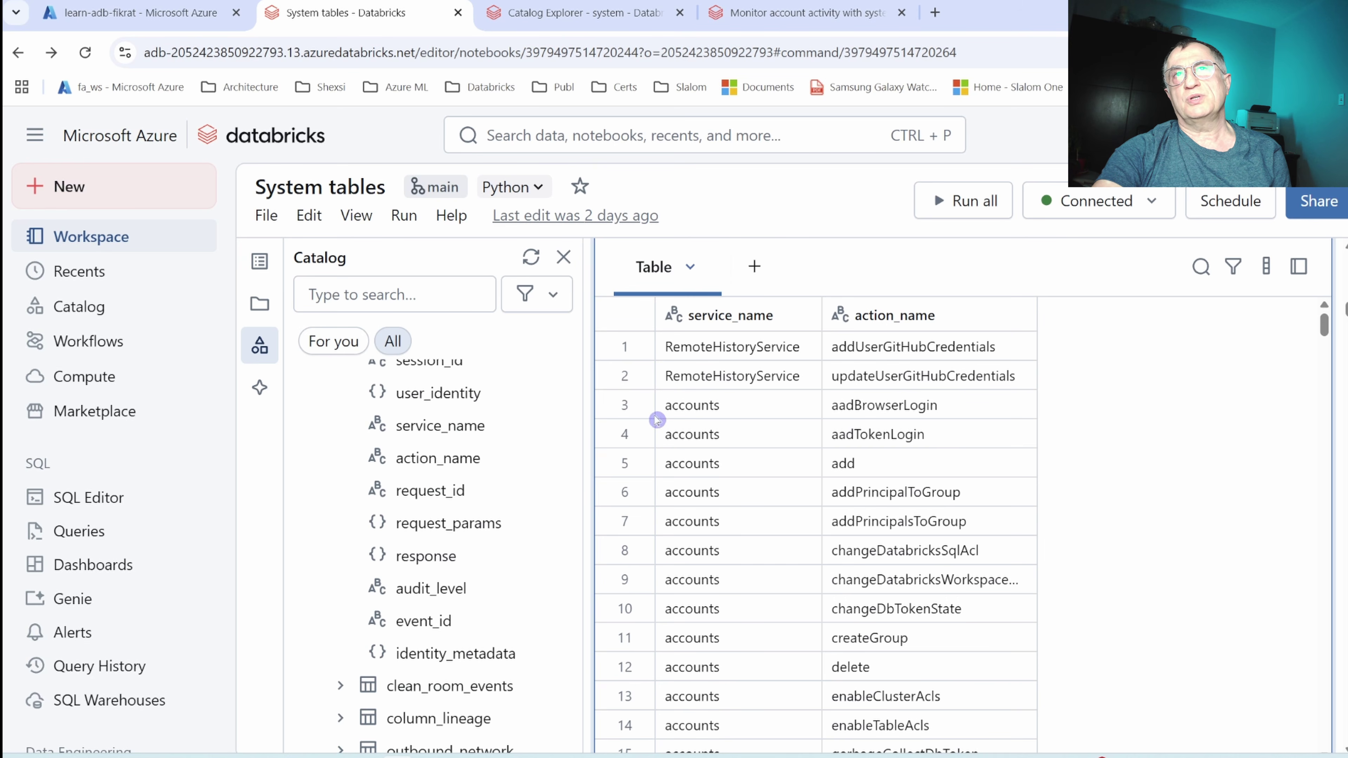
{"action": "scroll", "coordinate": [687, 451], "scroll_direction": "down", "scroll_amount": 2}
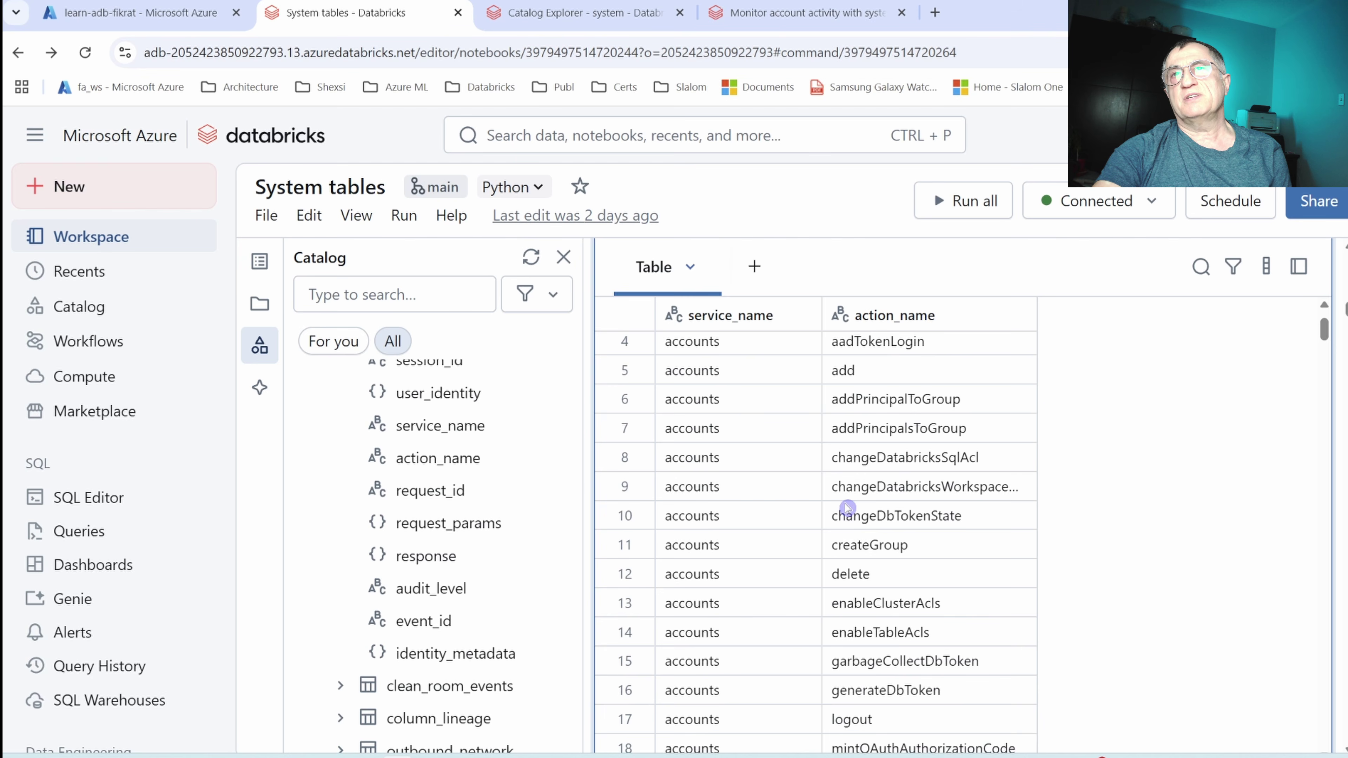
{"action": "scroll", "coordinate": [875, 569], "scroll_direction": "down", "scroll_amount": 3}
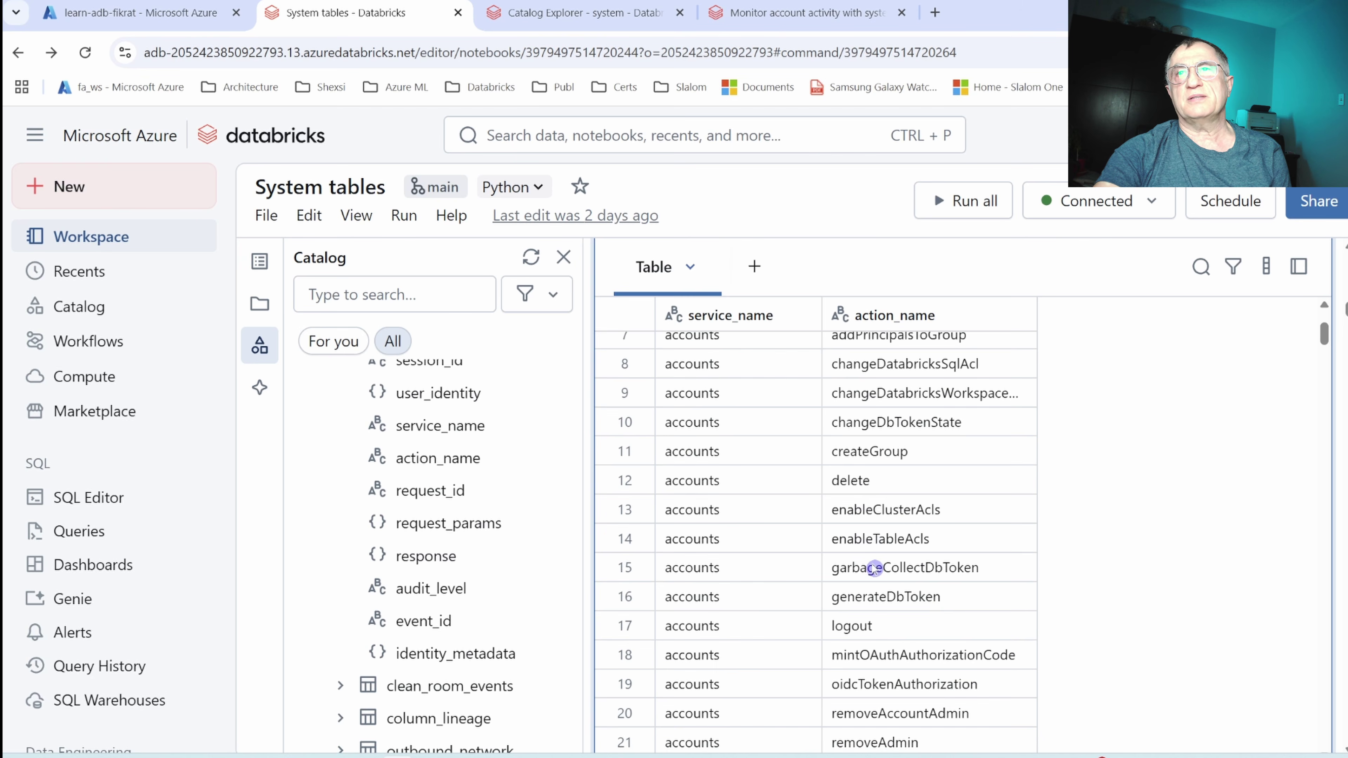
{"action": "scroll", "coordinate": [937, 612], "scroll_direction": "down", "scroll_amount": 2}
{"action": "scroll", "coordinate": [937, 612], "scroll_direction": "down", "scroll_amount": 10}
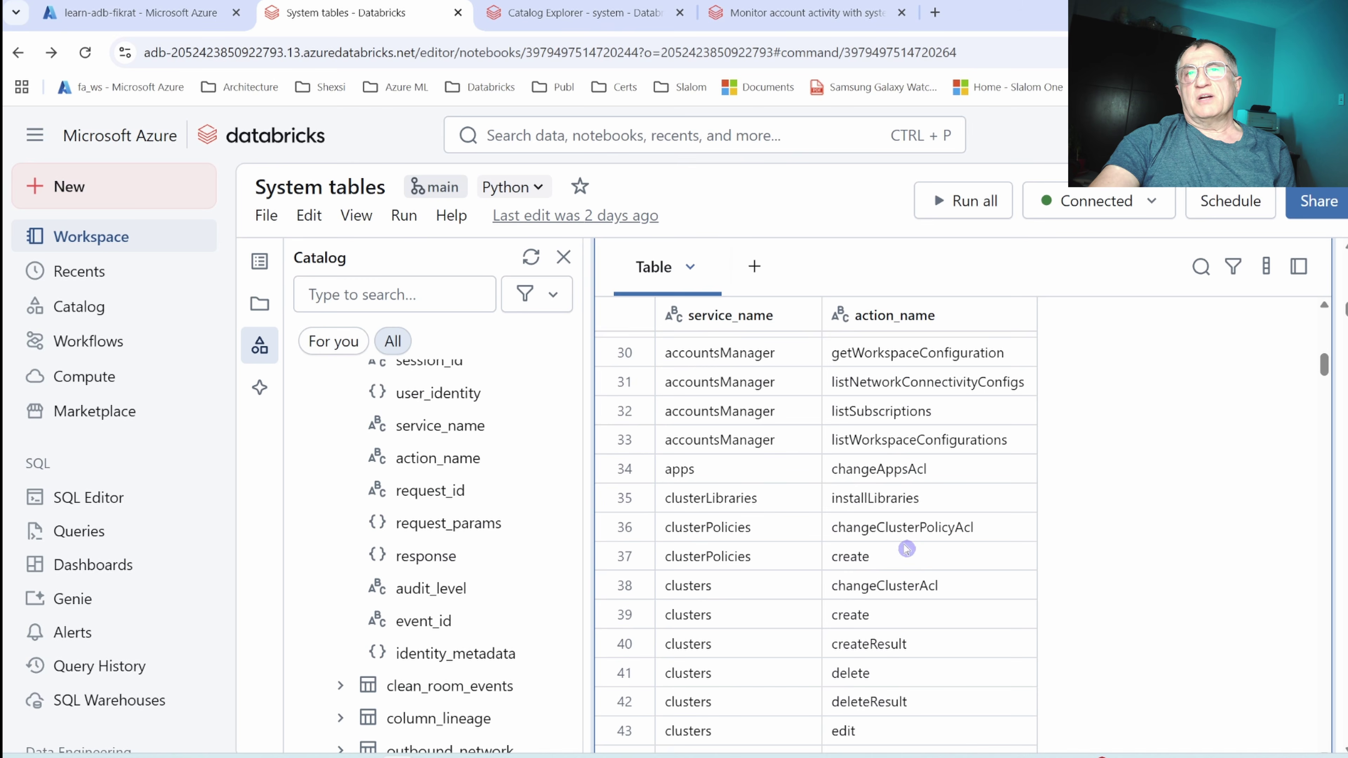
Browse the audited actions for clusters, dashboards, databrickssql, deltaPipelines, featureStore and filesystem in the query results.
{"action": "scroll", "coordinate": [905, 546], "scroll_direction": "down", "scroll_amount": 2}
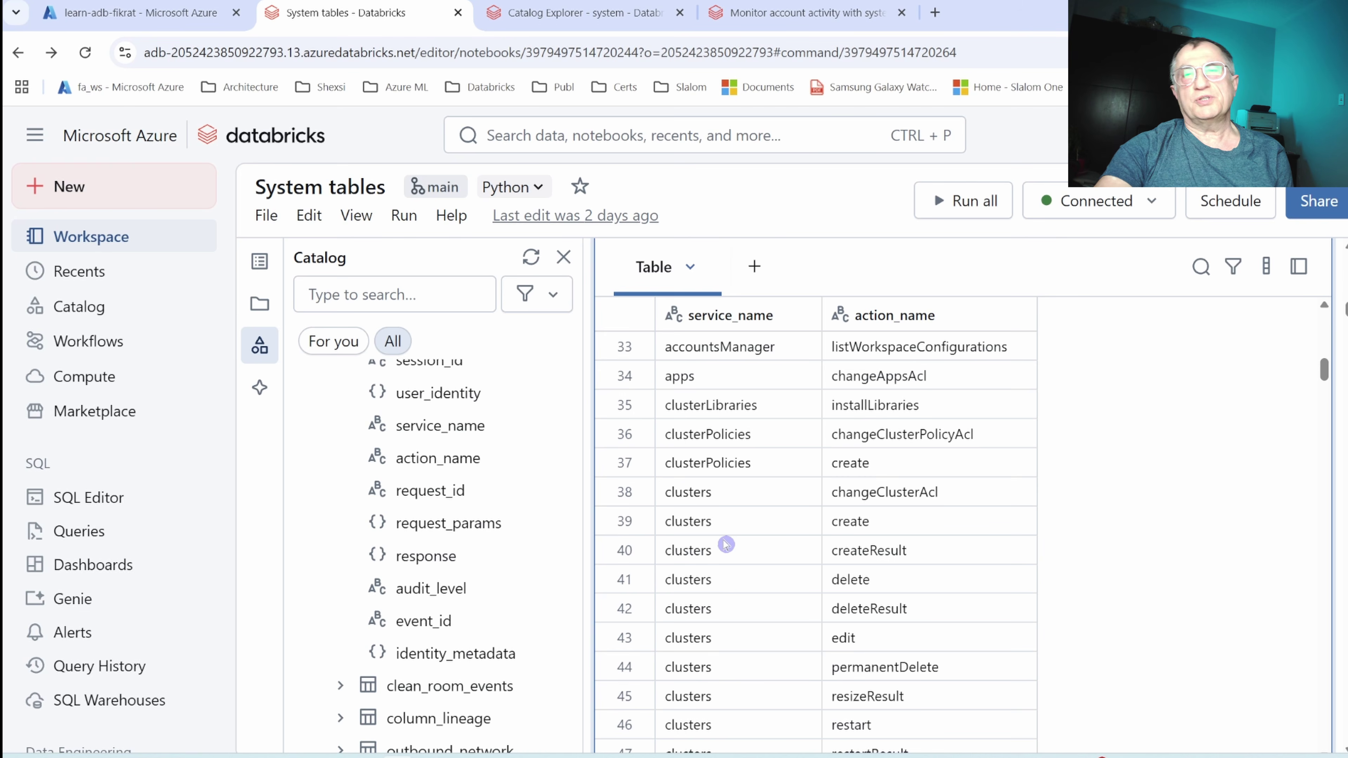
{"action": "scroll", "coordinate": [726, 544], "scroll_direction": "down", "scroll_amount": 2}
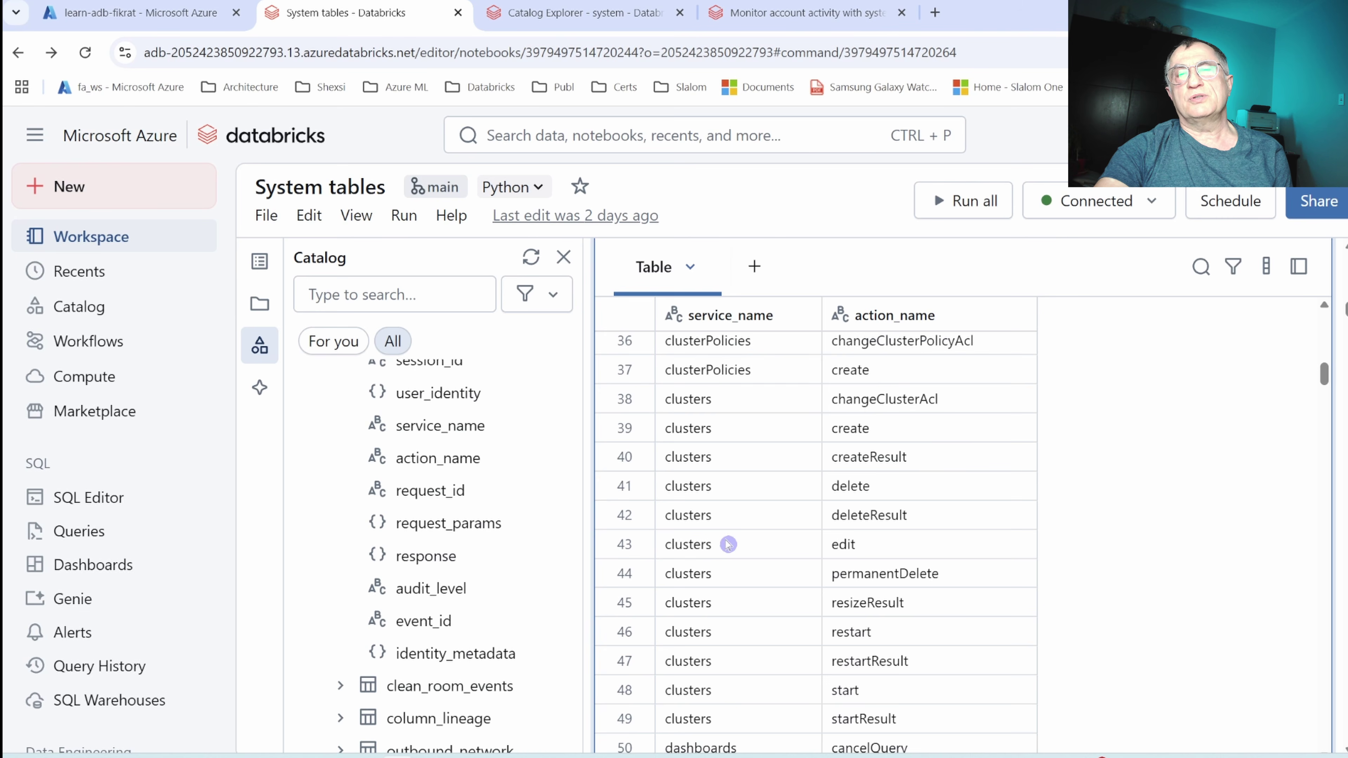
{"action": "scroll", "coordinate": [728, 545], "scroll_direction": "down", "scroll_amount": 7}
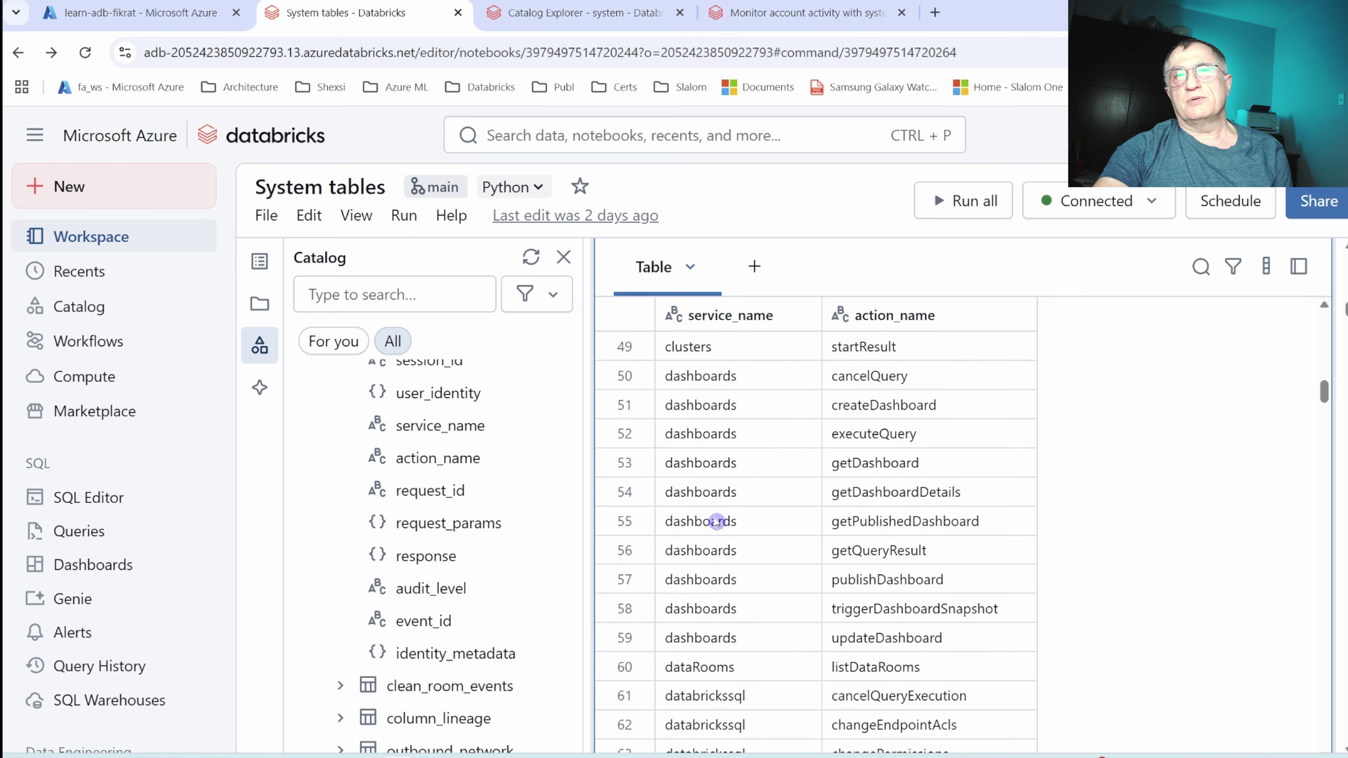
{"action": "scroll", "coordinate": [716, 523], "scroll_direction": "up", "scroll_amount": 2}
{"action": "scroll", "coordinate": [715, 523], "scroll_direction": "down", "scroll_amount": 2}
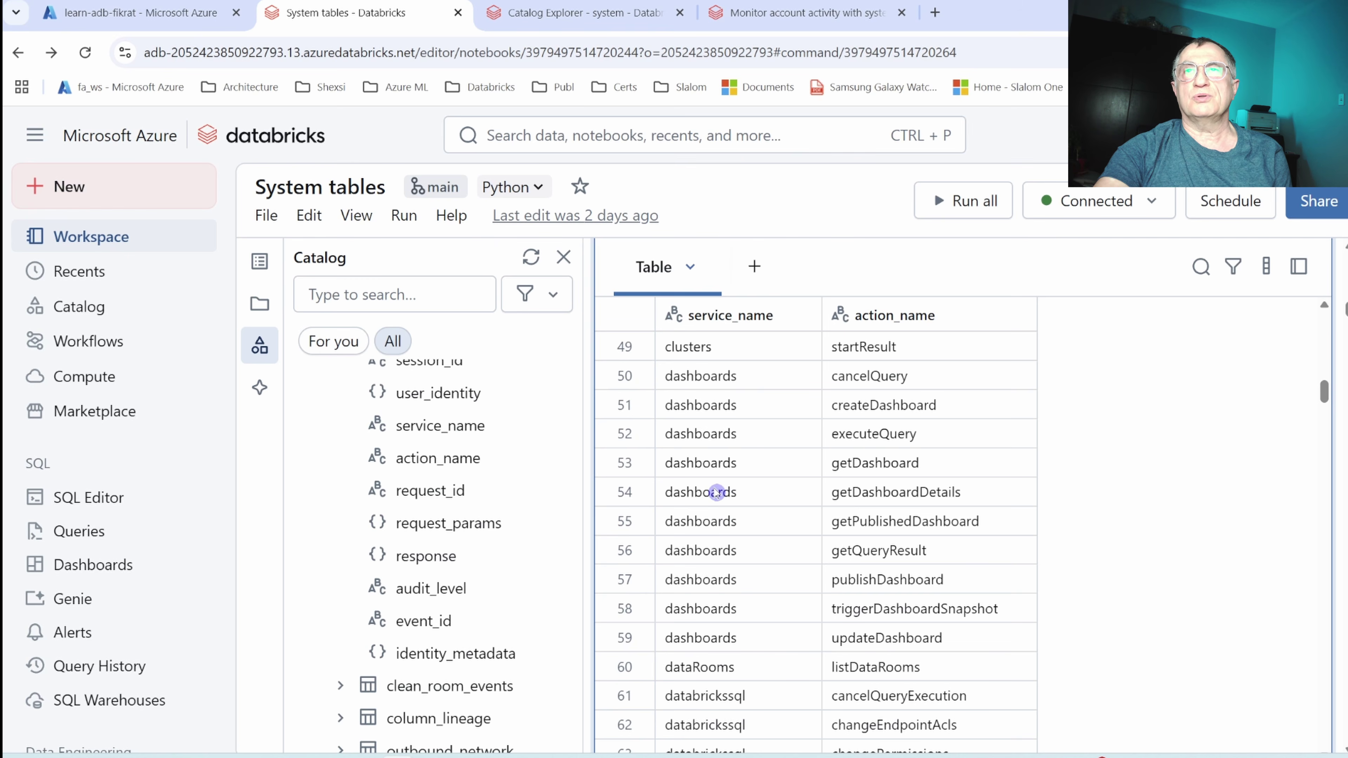
{"action": "scroll", "coordinate": [717, 493], "scroll_direction": "down", "scroll_amount": 5}
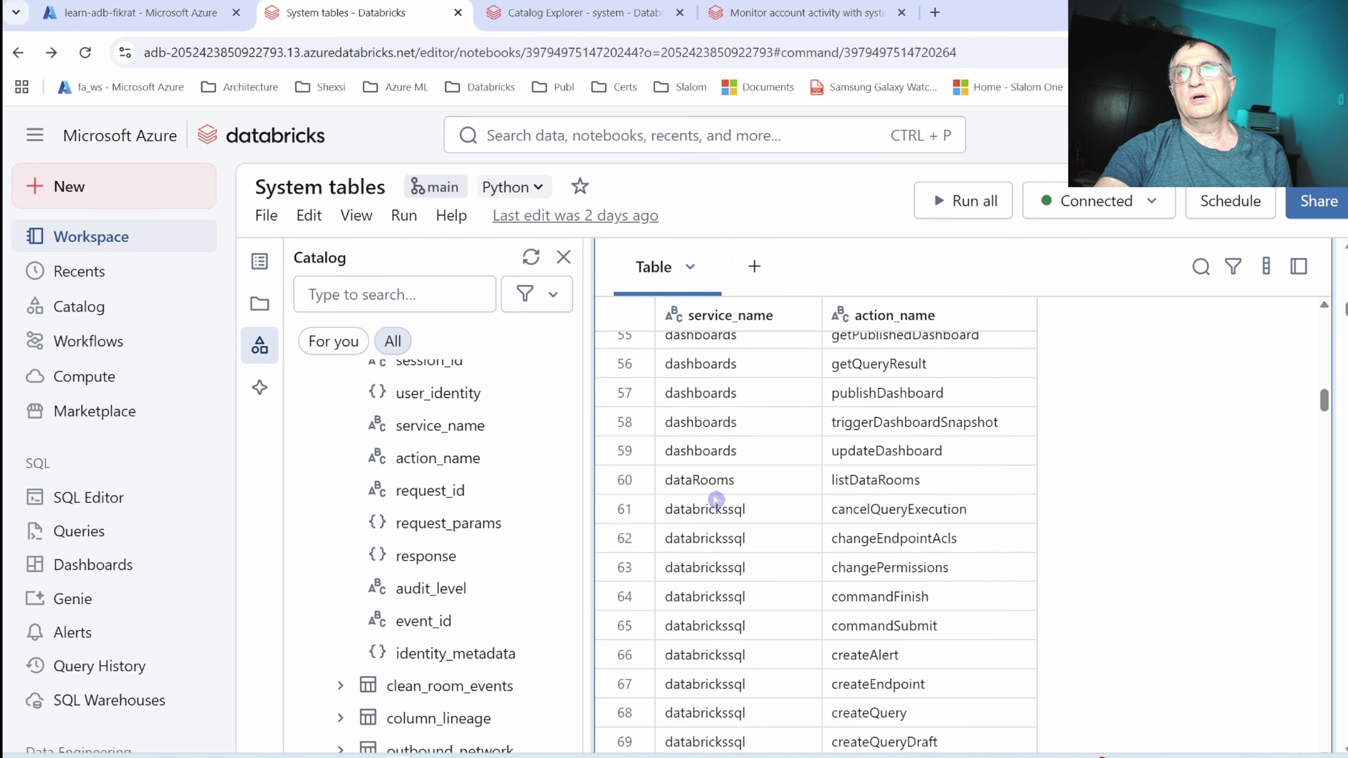
{"action": "scroll", "coordinate": [717, 503], "scroll_direction": "down", "scroll_amount": 2}
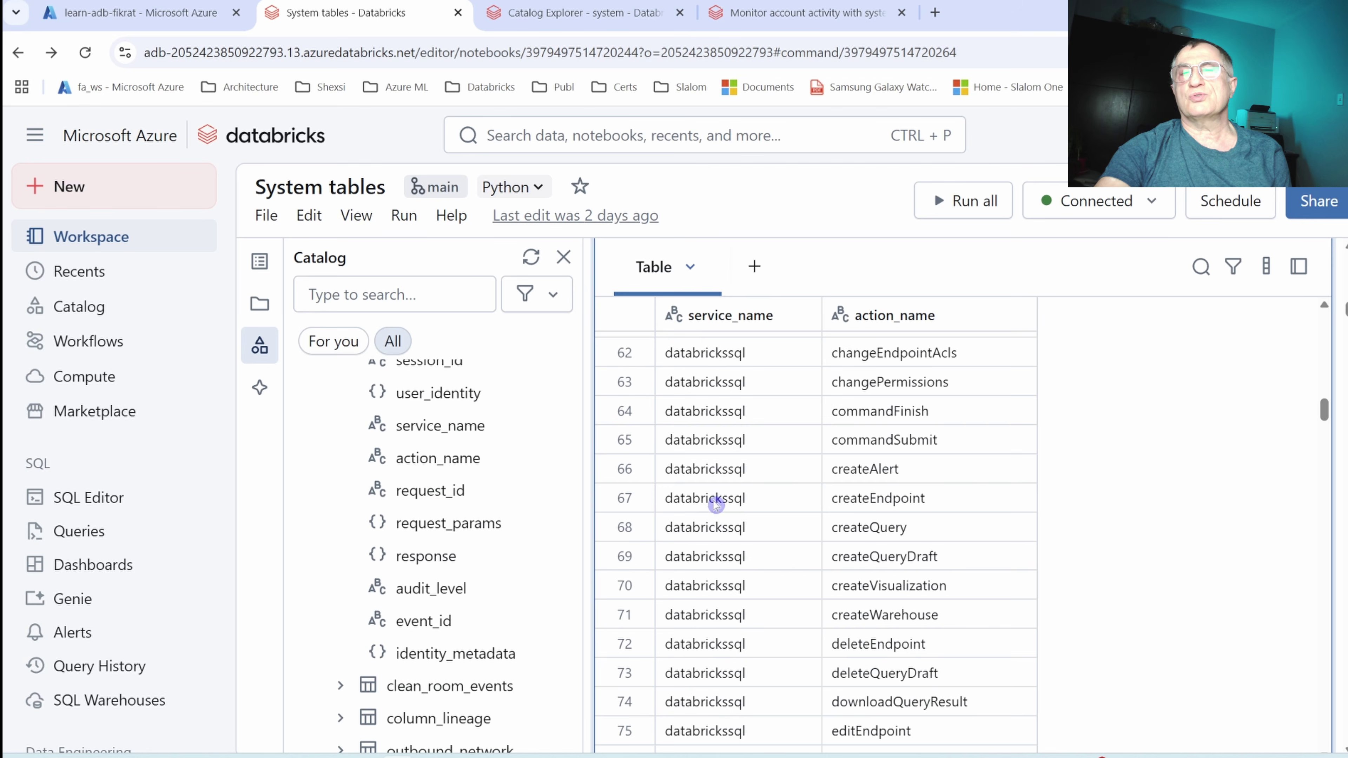
{"action": "scroll", "coordinate": [715, 504], "scroll_direction": "up", "scroll_amount": 2}
{"action": "scroll", "coordinate": [712, 488], "scroll_direction": "down", "scroll_amount": 2}
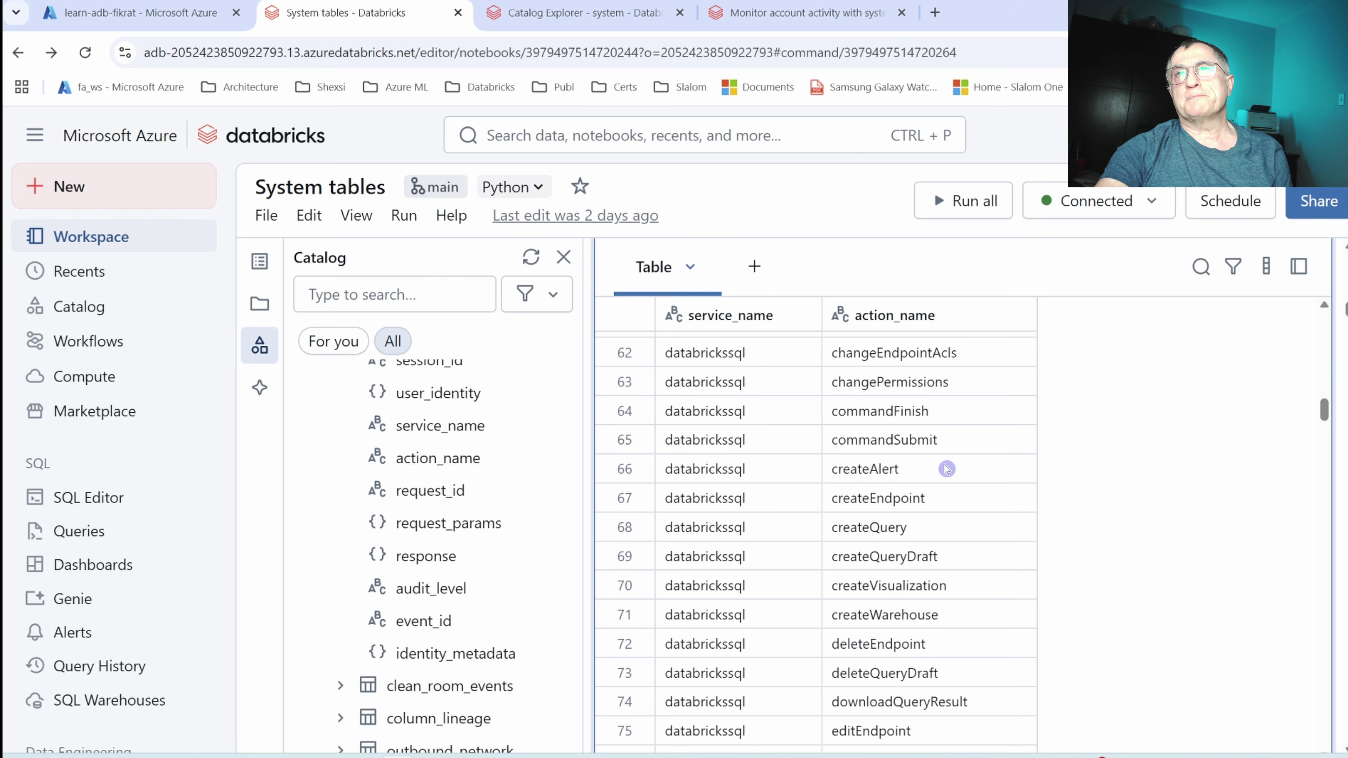
{"action": "scroll", "coordinate": [946, 469], "scroll_direction": "down", "scroll_amount": 2}
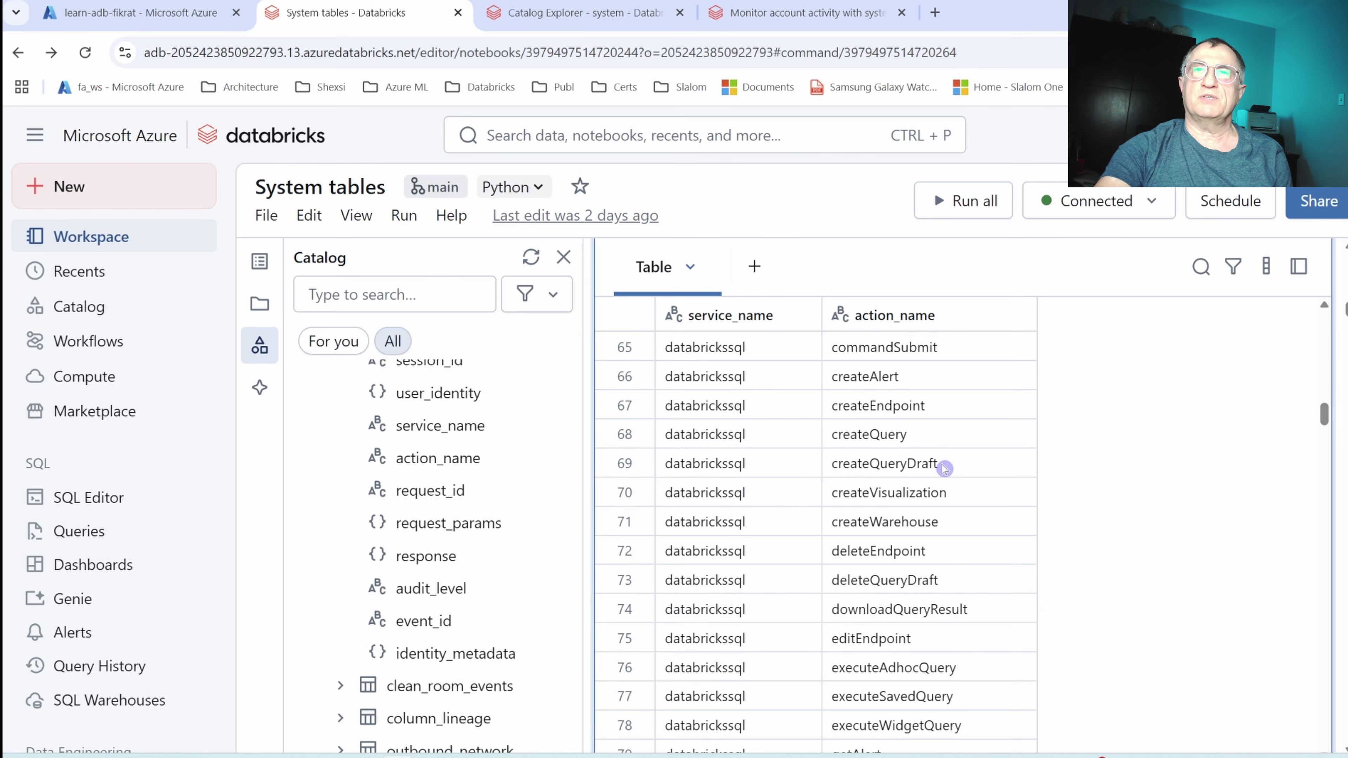
{"action": "scroll", "coordinate": [944, 469], "scroll_direction": "down", "scroll_amount": 6}
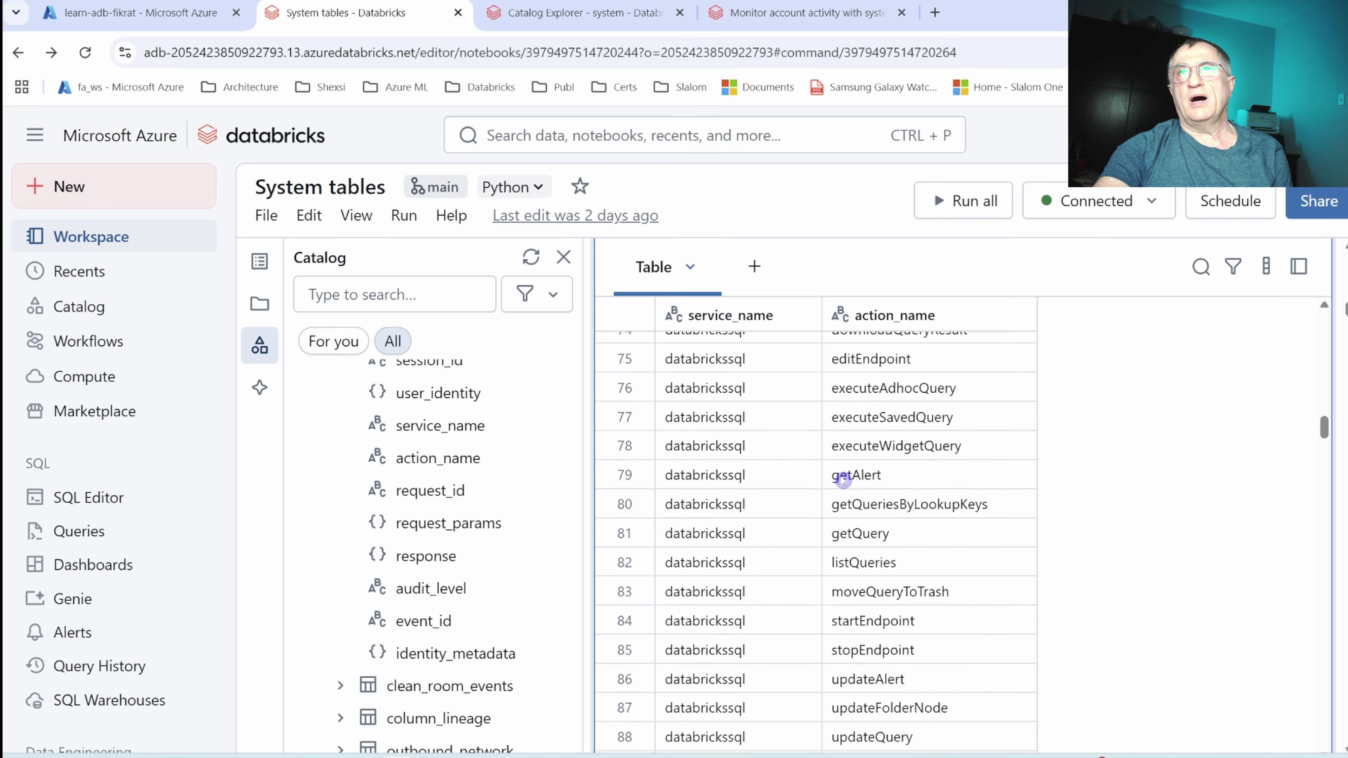
{"action": "scroll", "coordinate": [943, 500], "scroll_direction": "down", "scroll_amount": 10}
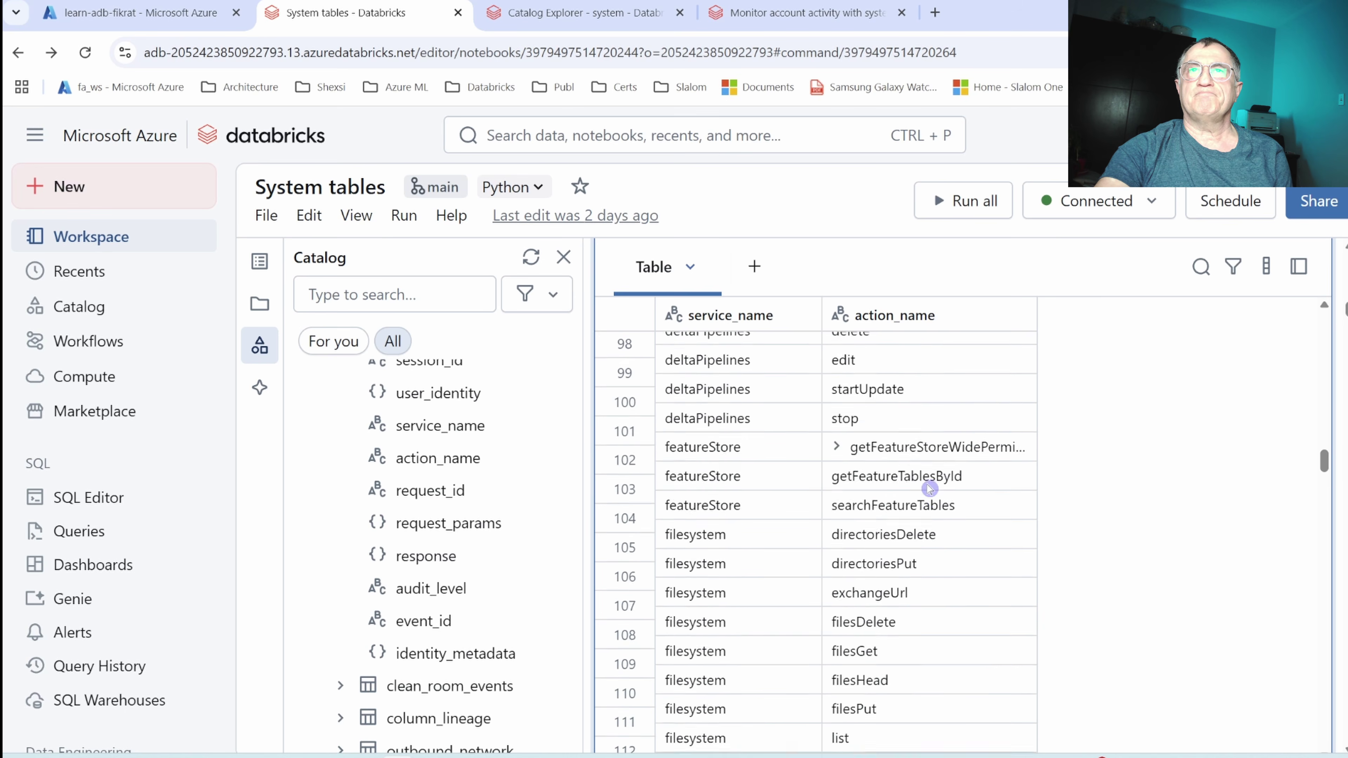
Run the distinct service_name and action_name query and bring the runCommand audit query in the following cell into view.
{"action": "key", "text": "shift+Return"}
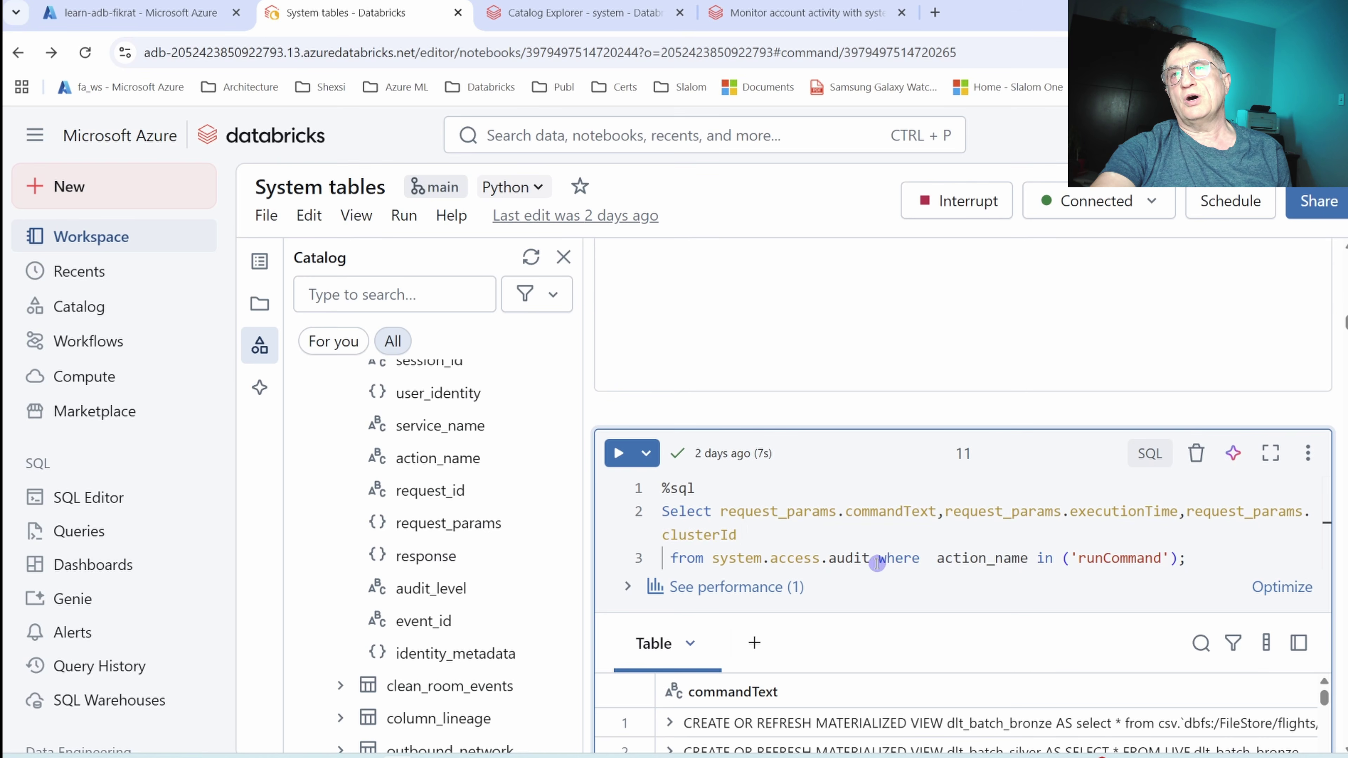
{"action": "scroll", "coordinate": [878, 568], "scroll_direction": "down", "scroll_amount": 1}
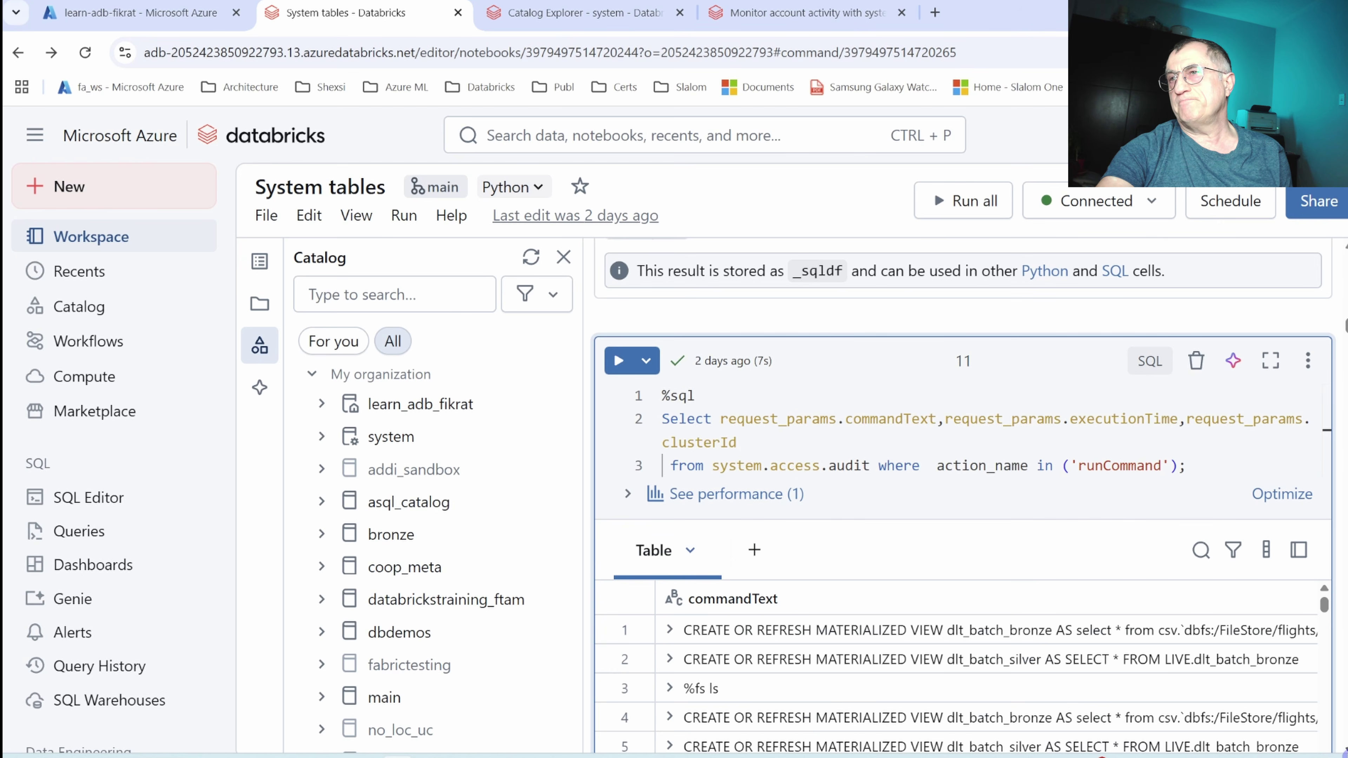
Examine the system.access.column_lineage results, from account_id through the source table columns to source_path.
{"action": "scroll", "coordinate": [963, 497], "scroll_direction": "down", "scroll_amount": 5}
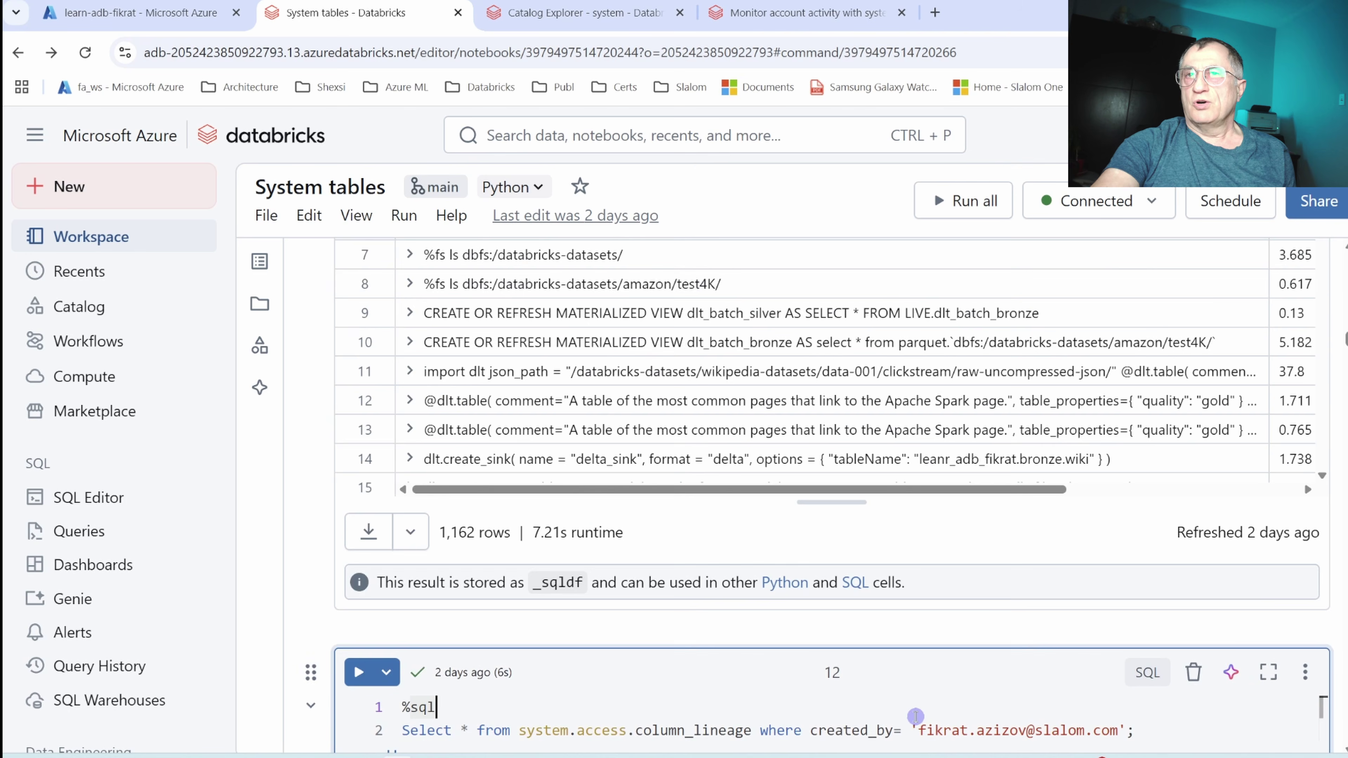
{"action": "scroll", "coordinate": [916, 718], "scroll_direction": "down", "scroll_amount": 1}
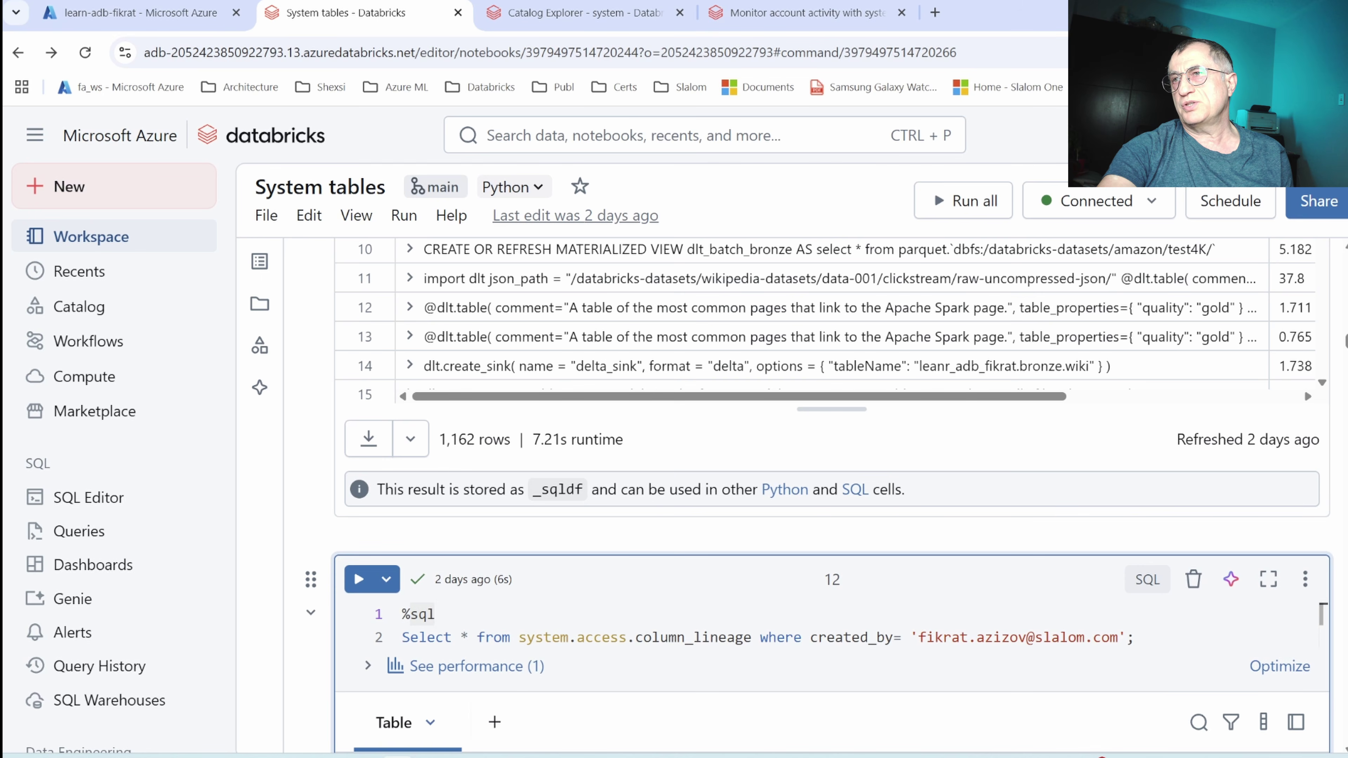
{"action": "scroll", "coordinate": [831, 496], "scroll_direction": "down", "scroll_amount": 7}
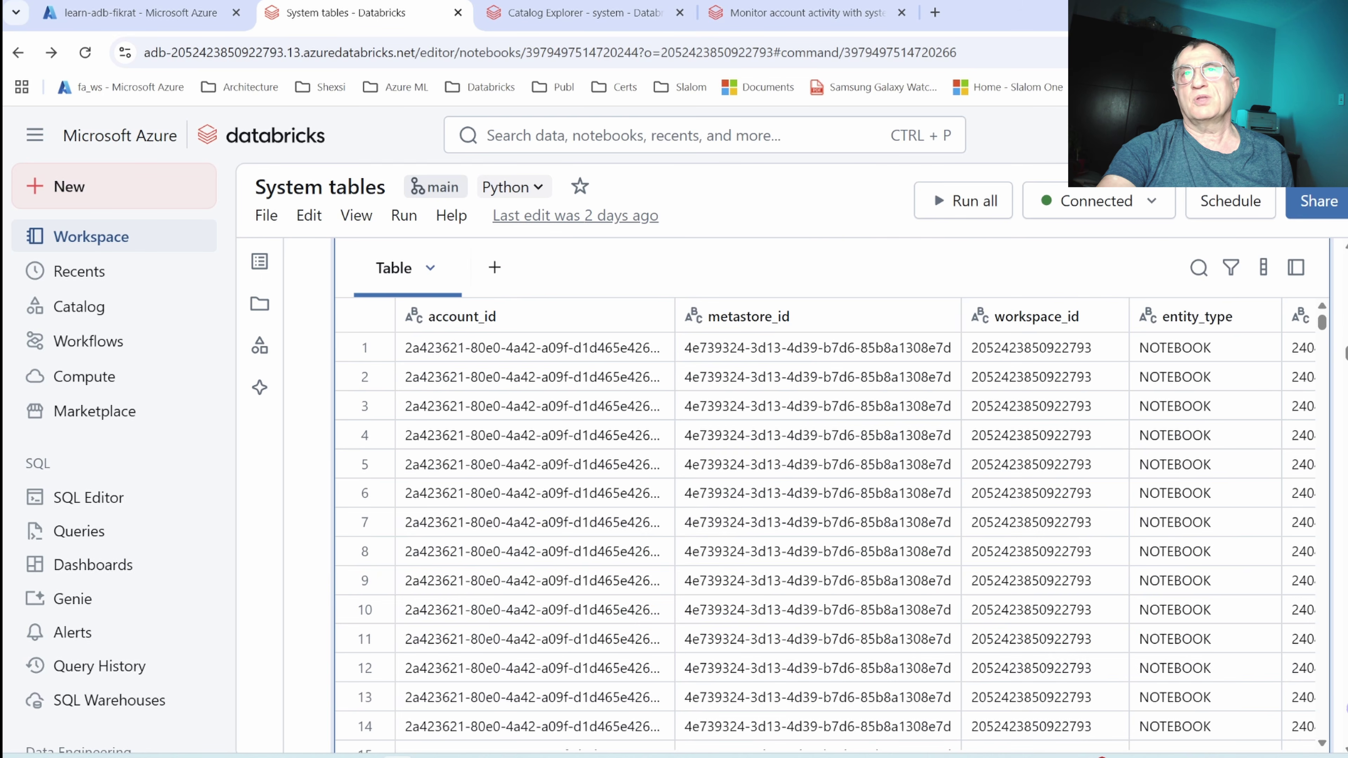
{"action": "scroll", "coordinate": [841, 503], "scroll_direction": "down", "scroll_amount": 1}
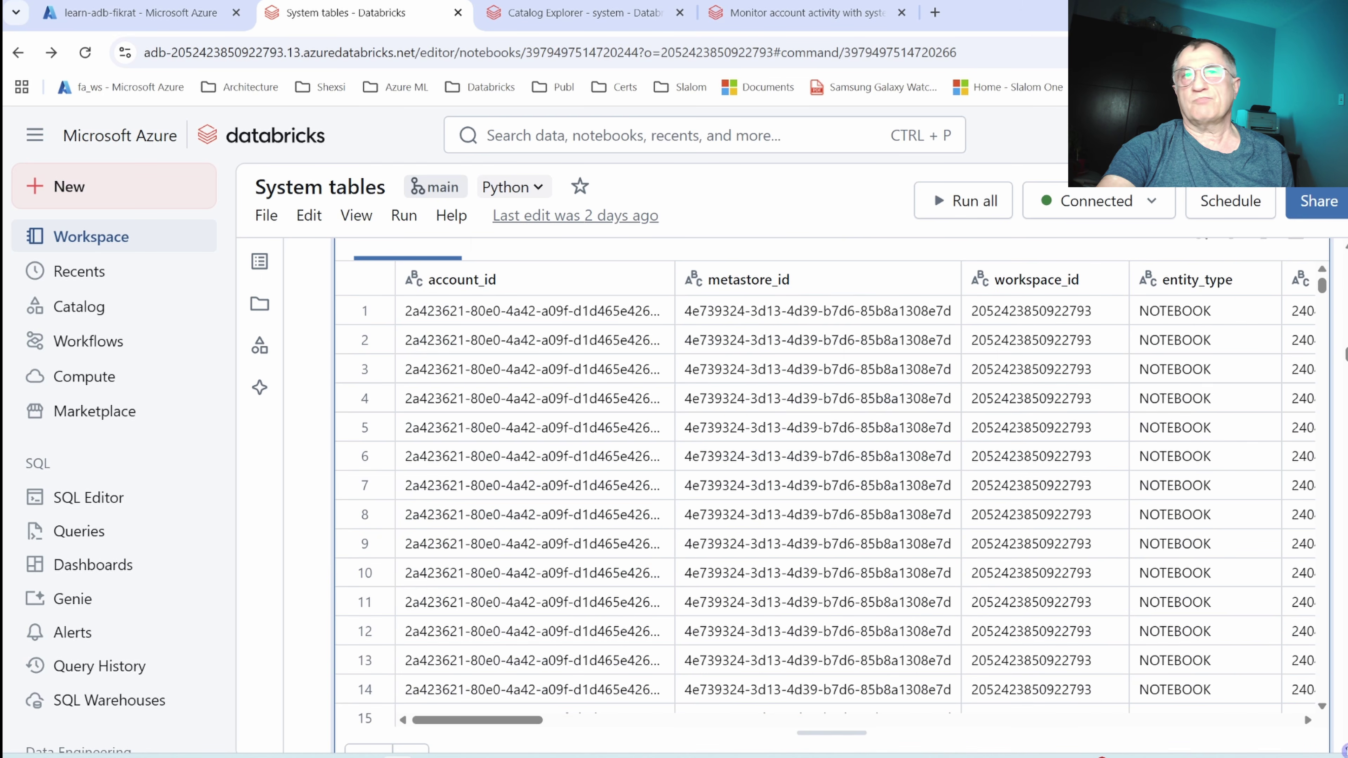
{"action": "left_click_drag", "start_coordinate": [504, 724], "coordinate": [664, 721]}
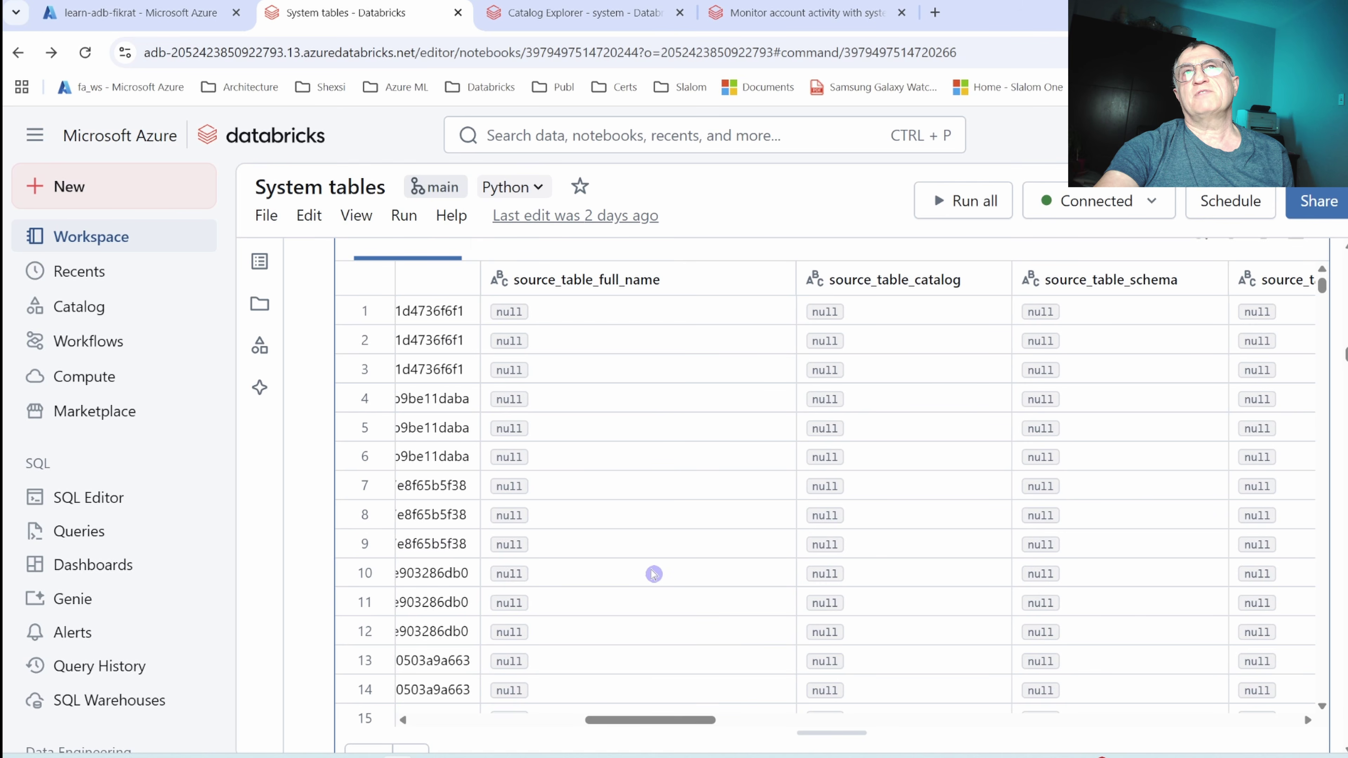
{"action": "left_click_drag", "start_coordinate": [707, 721], "coordinate": [752, 721]}
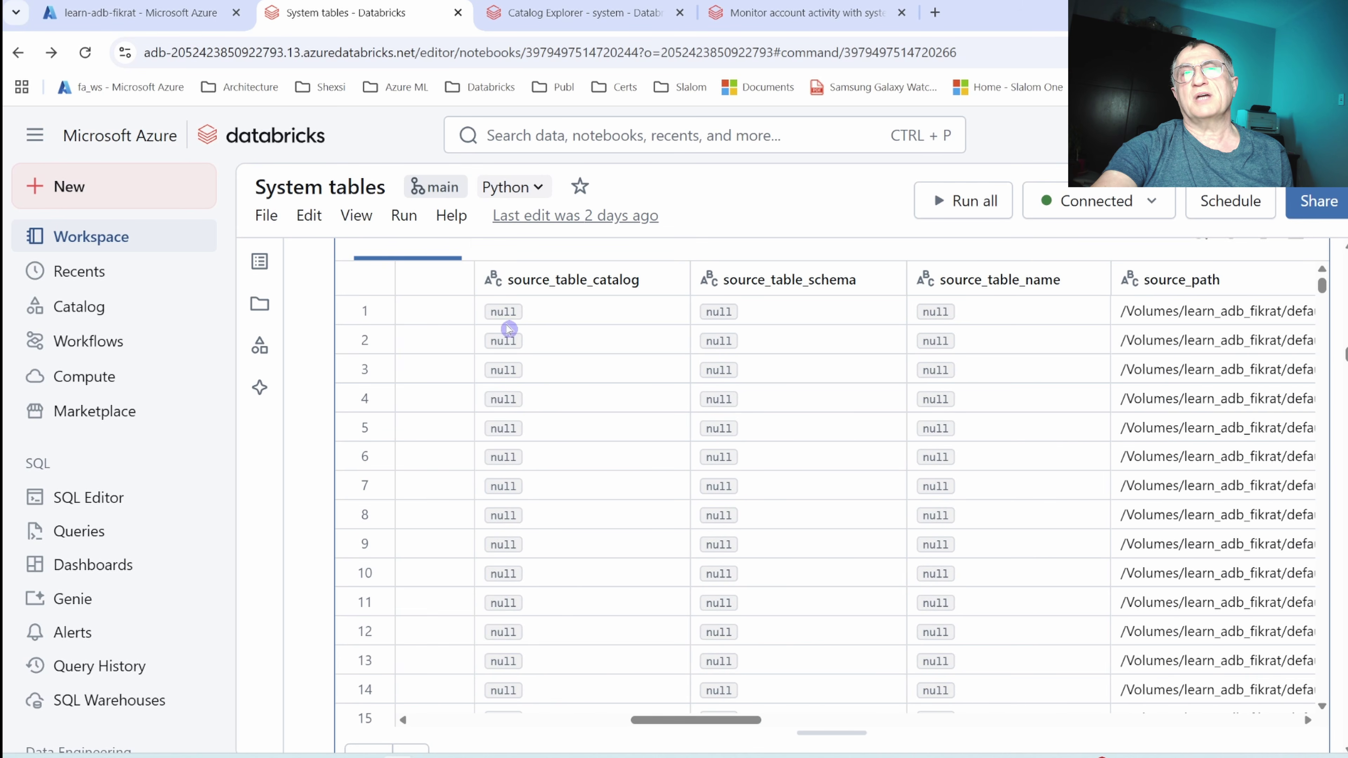
{"action": "scroll", "coordinate": [647, 298], "scroll_direction": "right", "scroll_amount": 5}
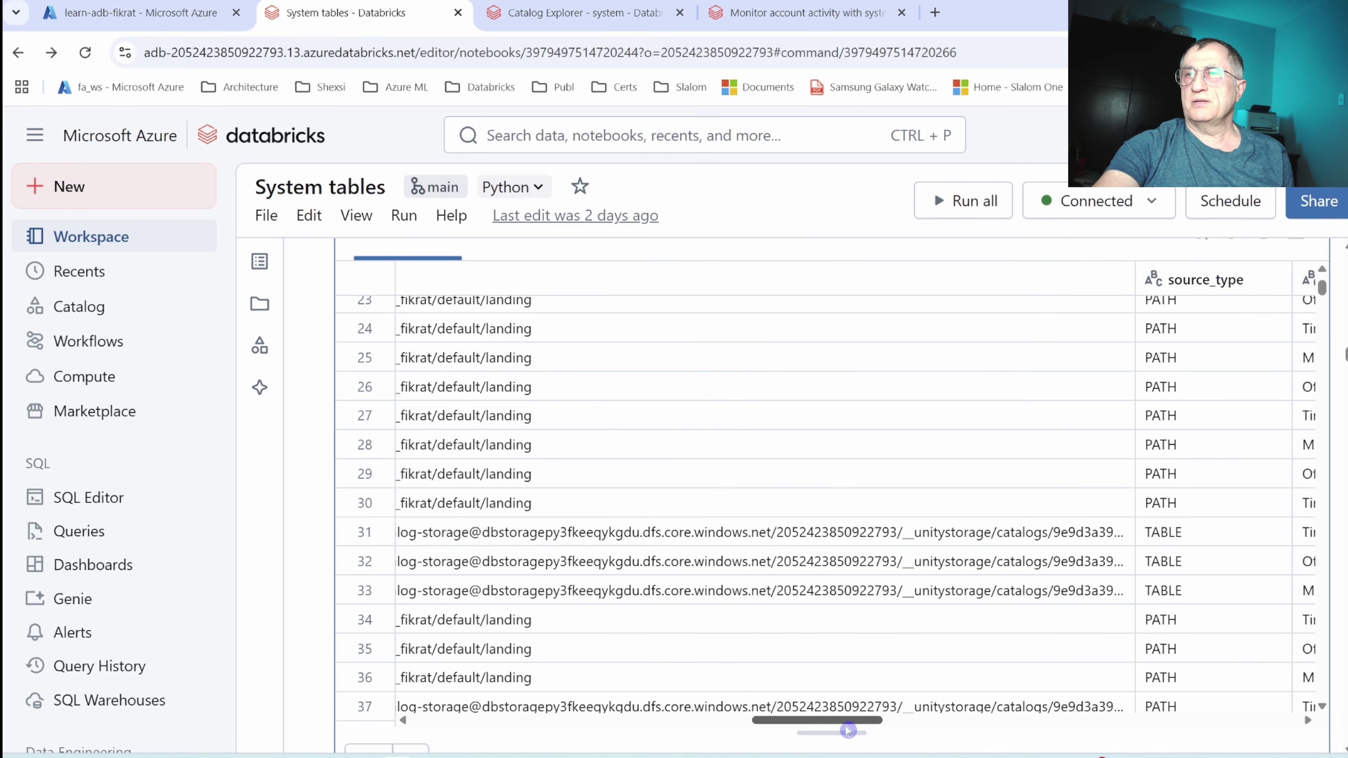
Compare the source and target types and column names in the column lineage results, including the created_by column.
{"action": "left_click_drag", "start_coordinate": [849, 731], "coordinate": [1127, 731]}
{"action": "scroll", "coordinate": [950, 644], "scroll_direction": "up", "scroll_amount": 2}
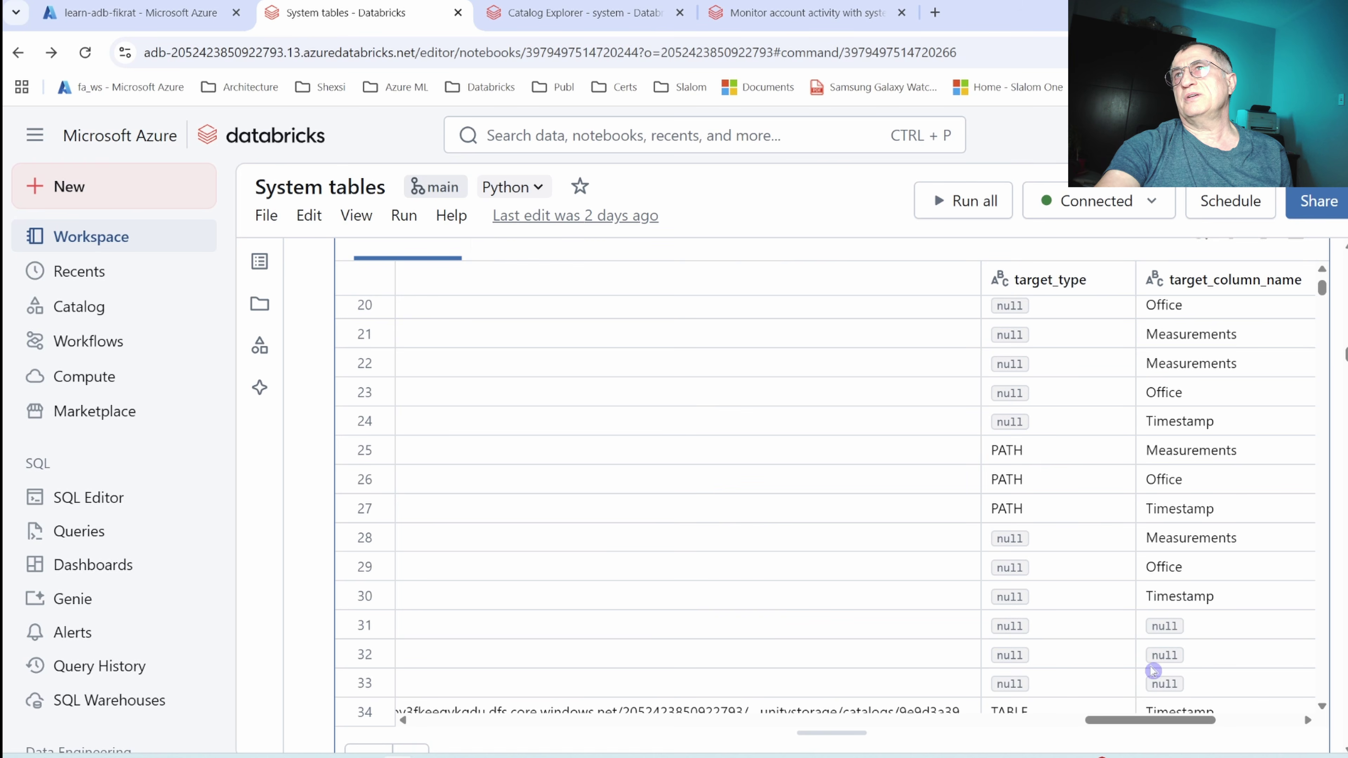
{"action": "scroll", "coordinate": [1147, 722], "scroll_direction": "right", "scroll_amount": 4}
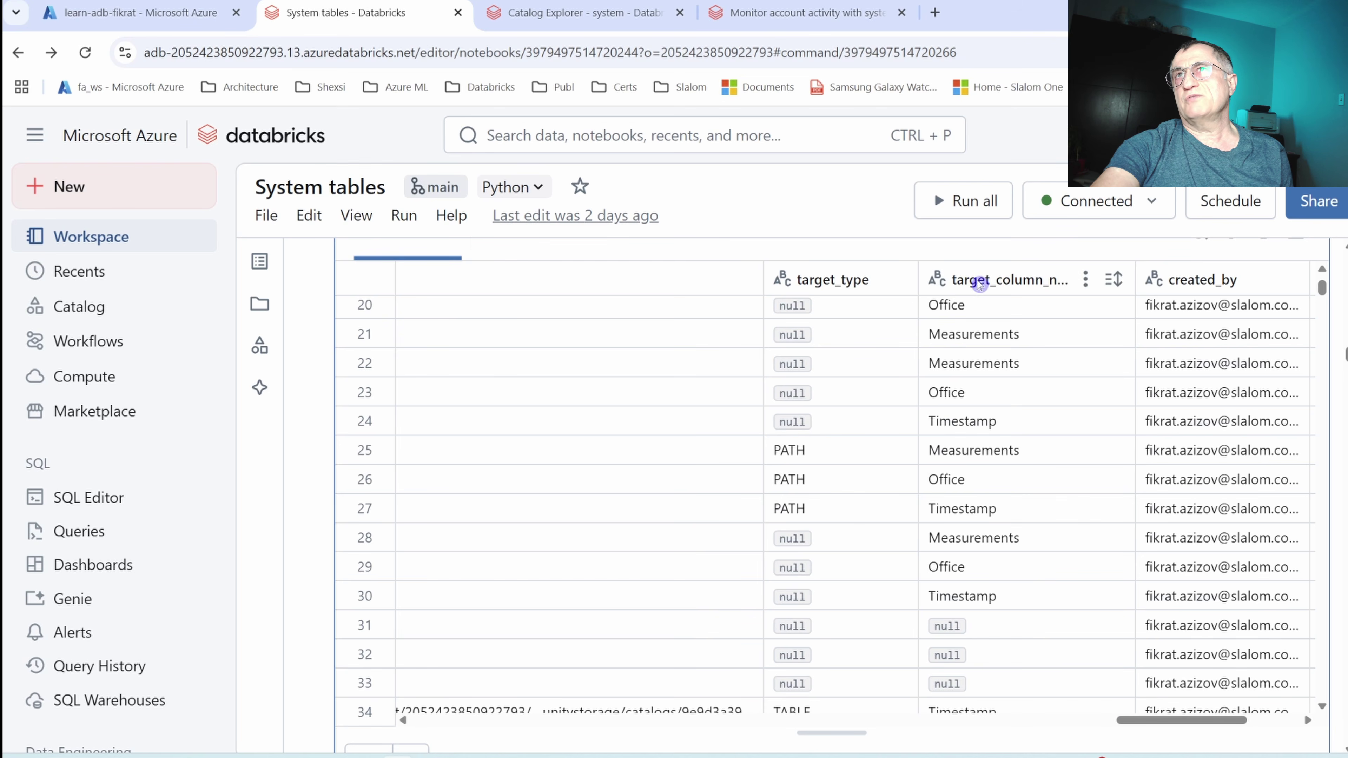
{"action": "left_click_drag", "start_coordinate": [1179, 731], "coordinate": [887, 720]}
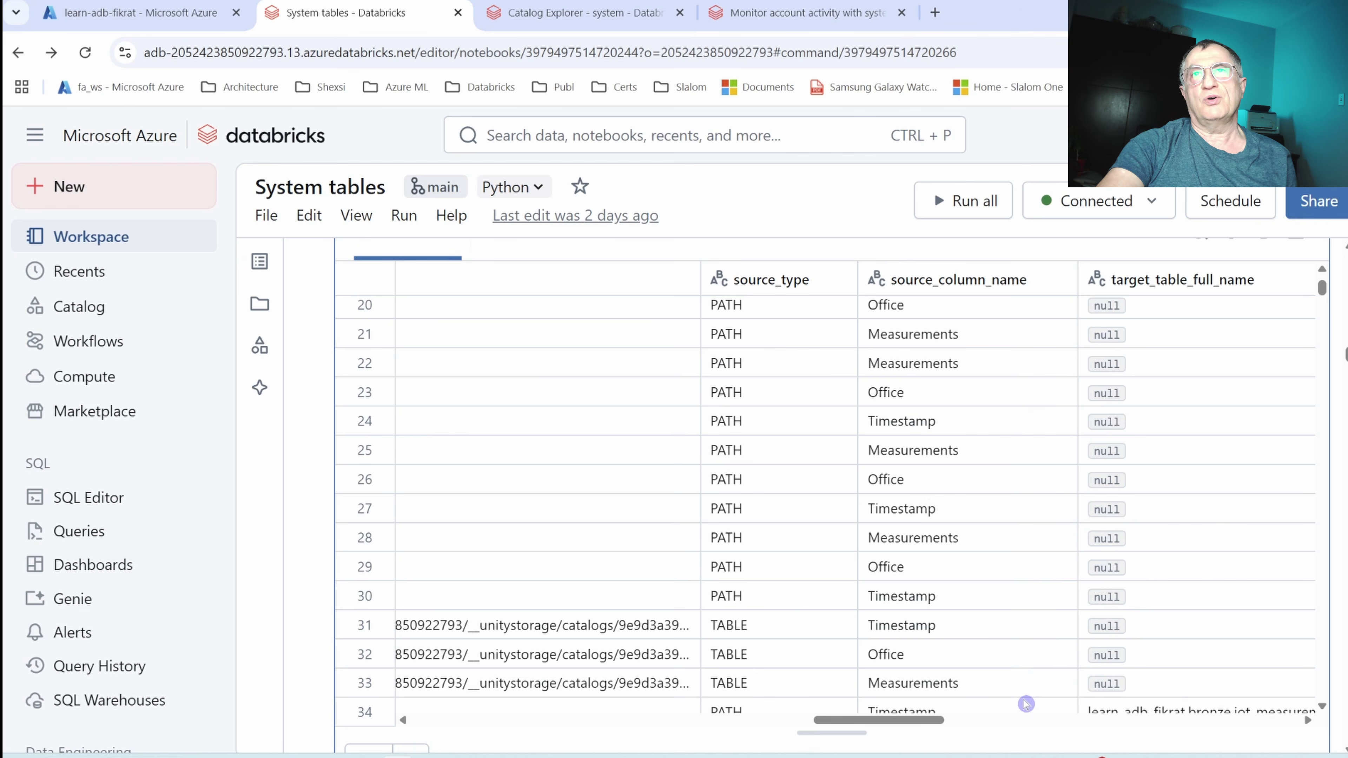
Review the system.access.table_lineage query filtered by created_by and its first result columns.
{"action": "scroll", "coordinate": [1025, 704], "scroll_direction": "down", "scroll_amount": 8}
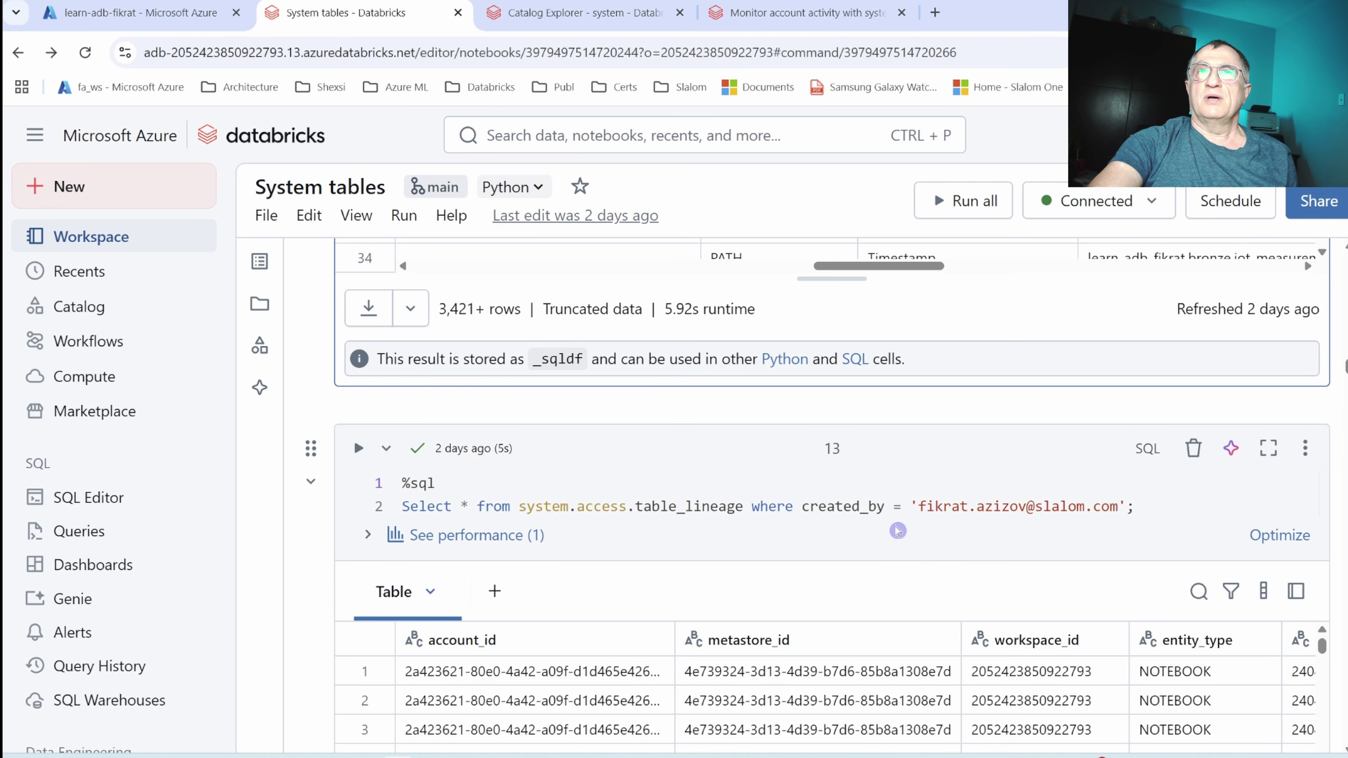
{"action": "scroll", "coordinate": [901, 538], "scroll_direction": "down", "scroll_amount": 3}
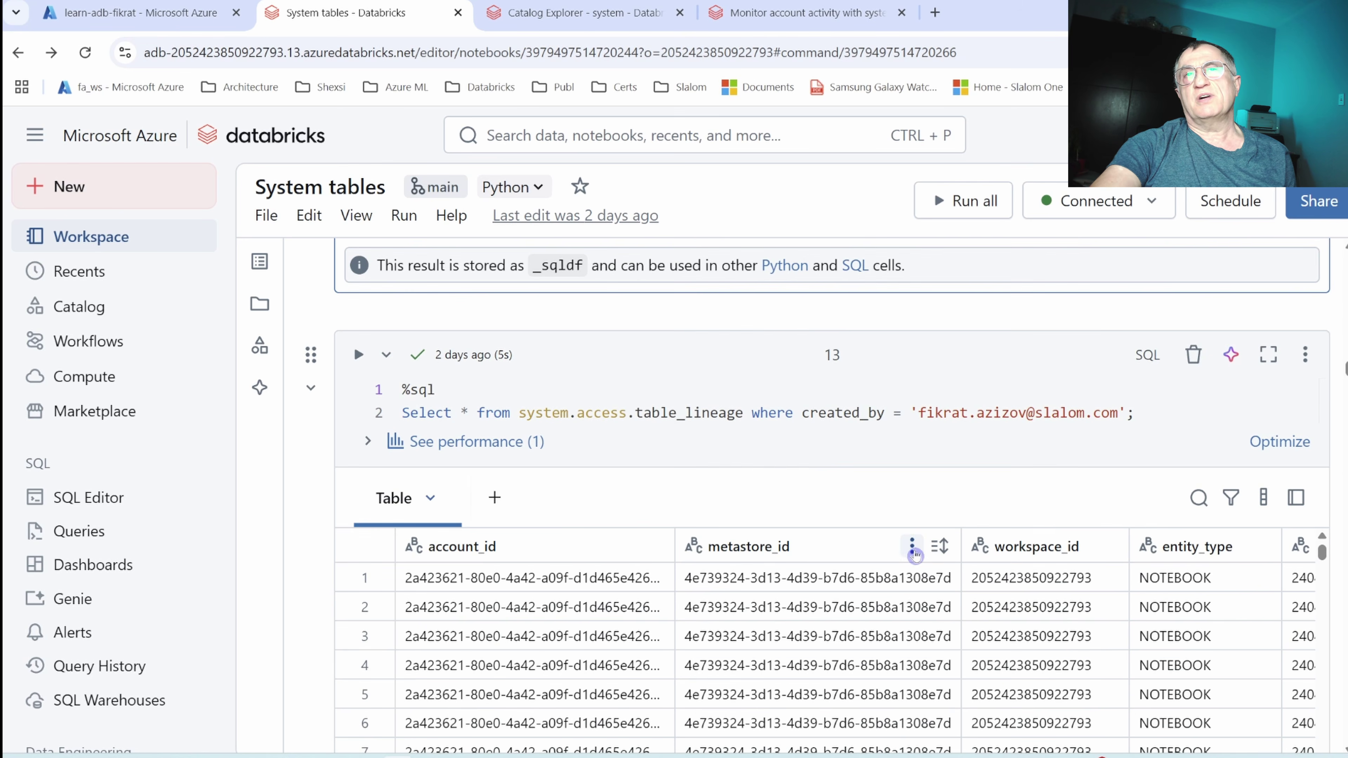
{"action": "scroll", "coordinate": [907, 532], "scroll_direction": "down", "scroll_amount": 2}
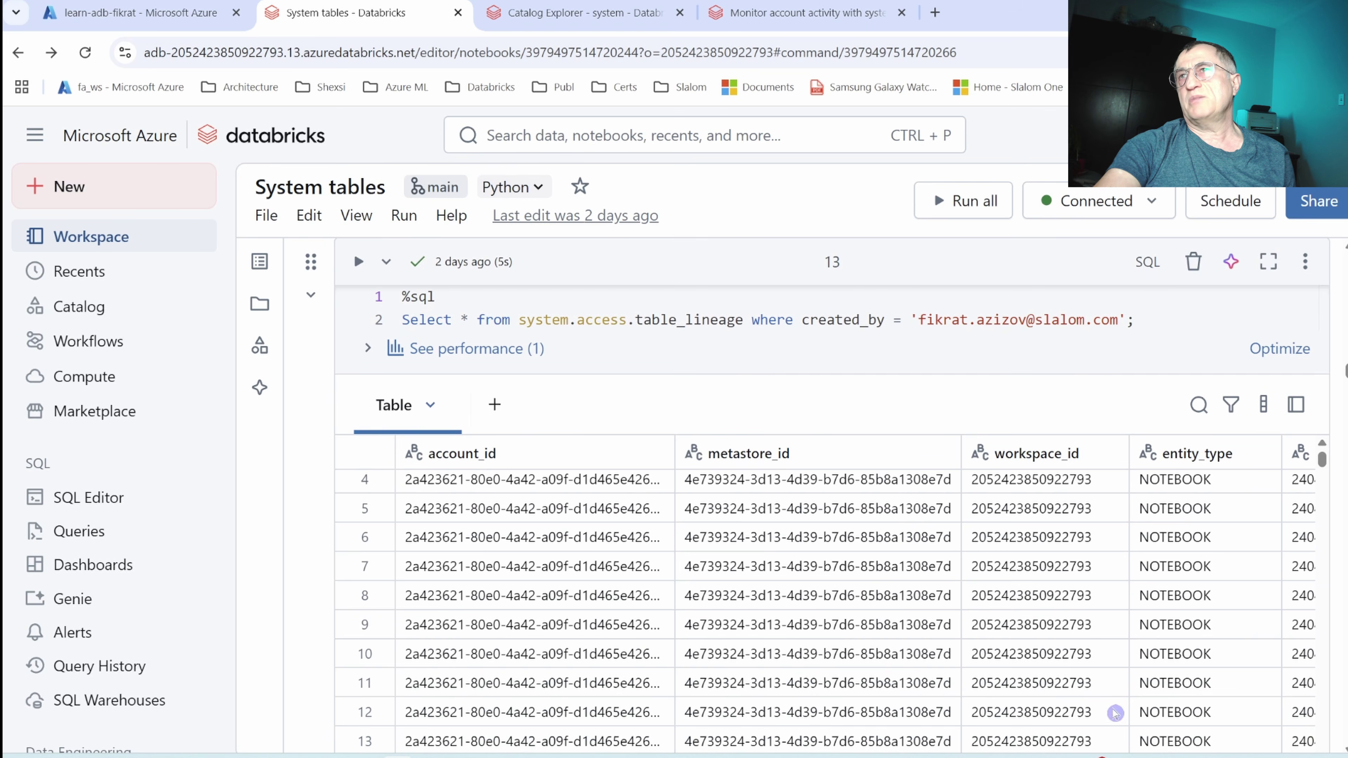
Examine the system.billing.list_prices results through usage_unit and expand the pricing object in row 2.
{"action": "scroll", "coordinate": [881, 540], "scroll_direction": "down", "scroll_amount": 5}
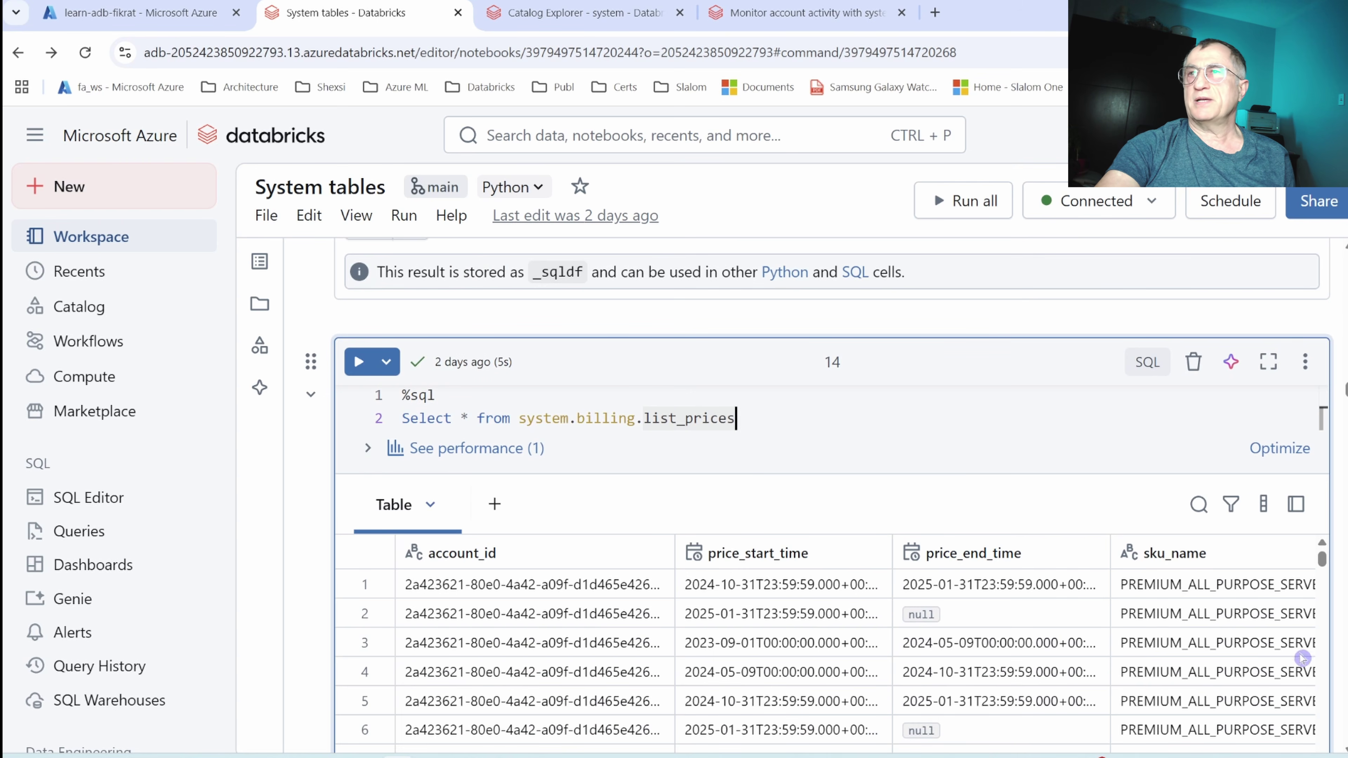
{"action": "scroll", "coordinate": [1292, 678], "scroll_direction": "down", "scroll_amount": 5}
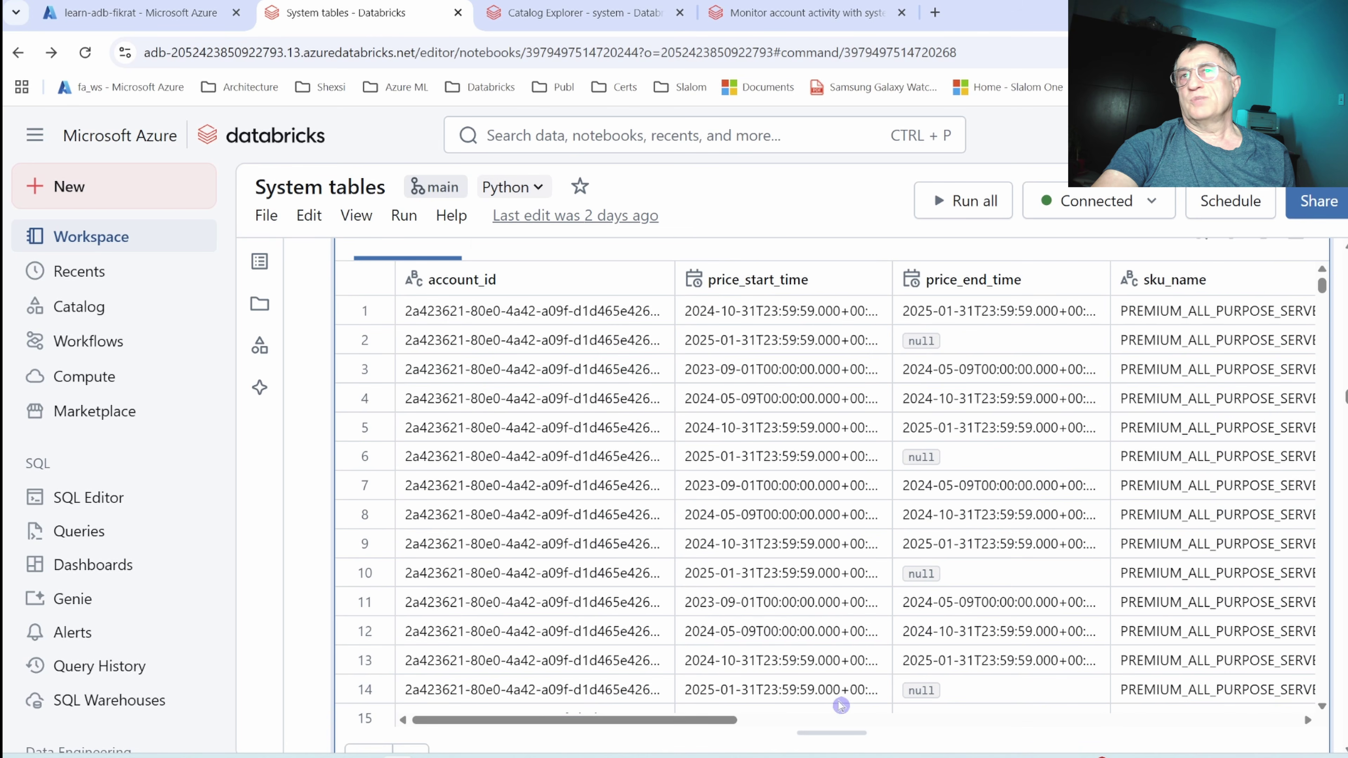
{"action": "left_click_drag", "start_coordinate": [688, 721], "coordinate": [1148, 725]}
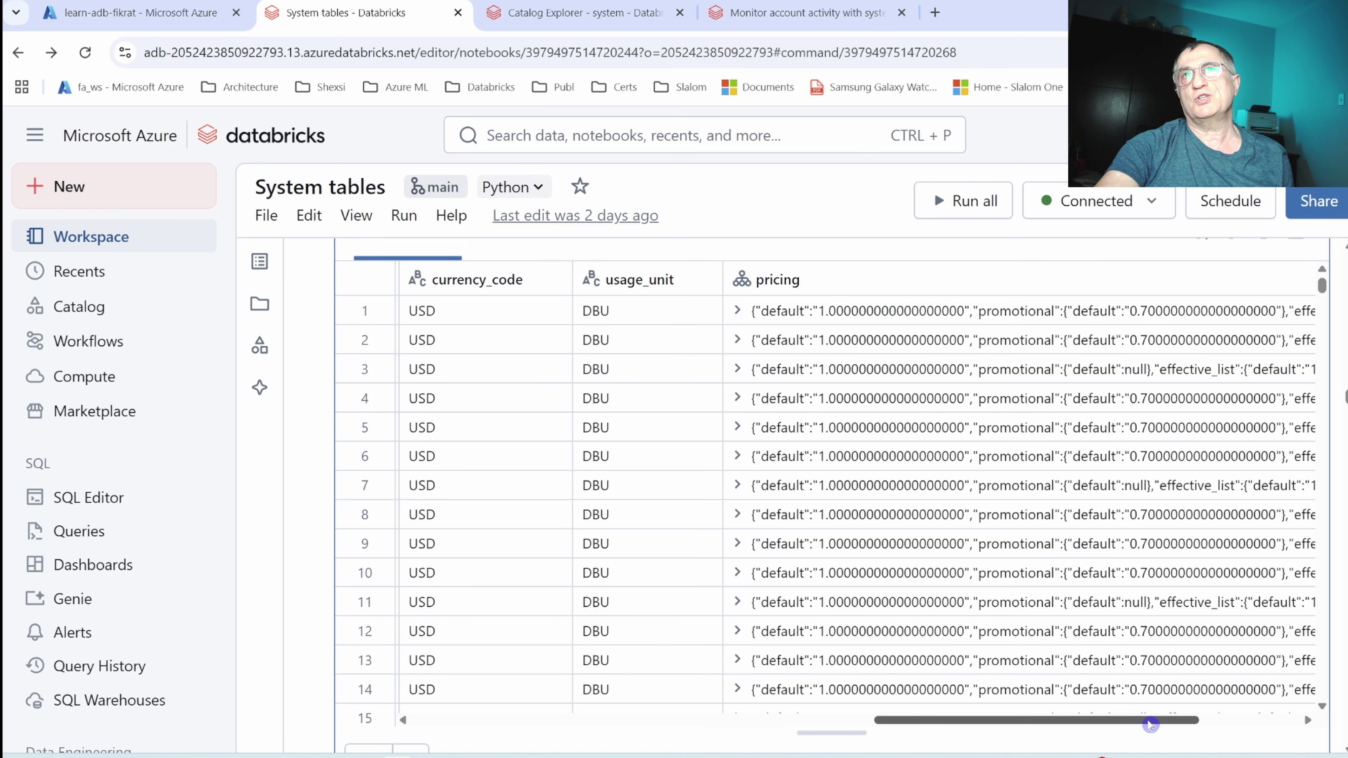
{"action": "left_click_drag", "start_coordinate": [1149, 725], "coordinate": [1167, 723]}
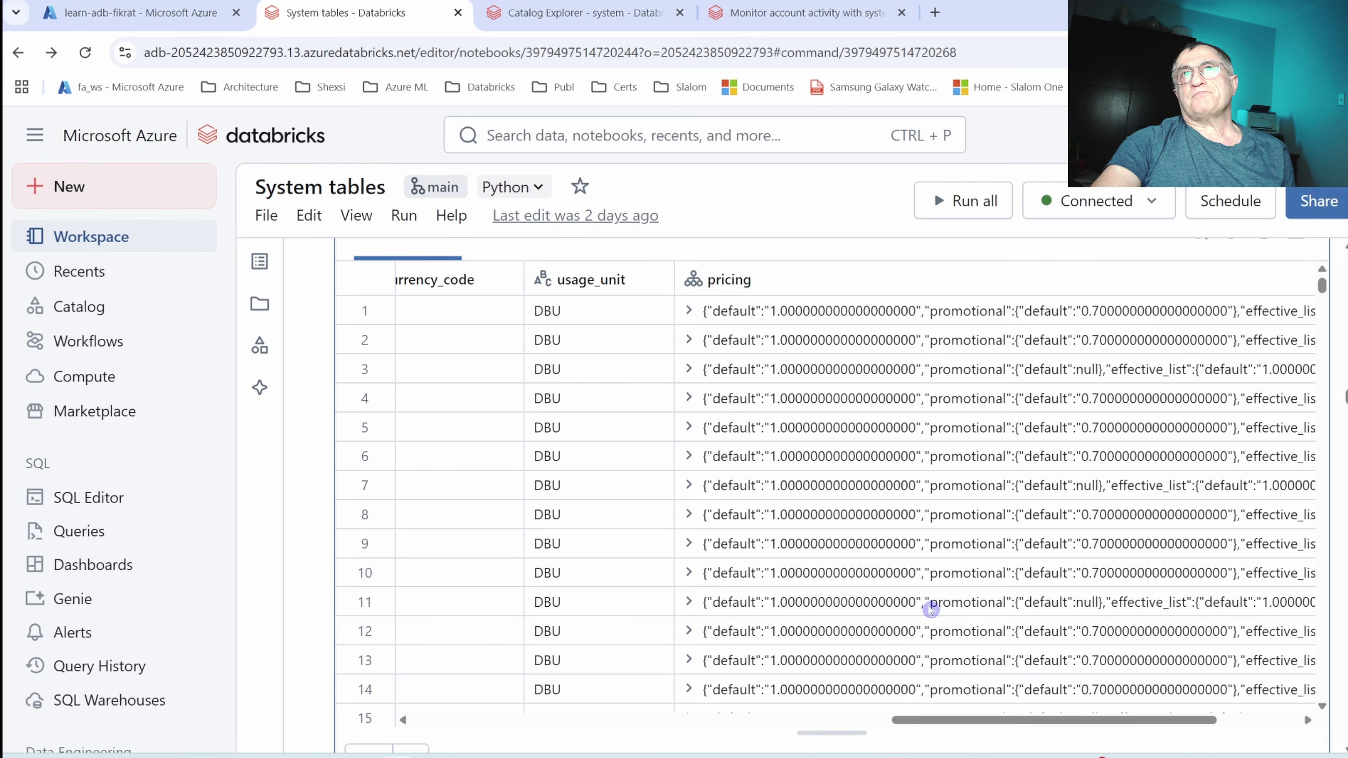
{"action": "left_click", "coordinate": [690, 341]}
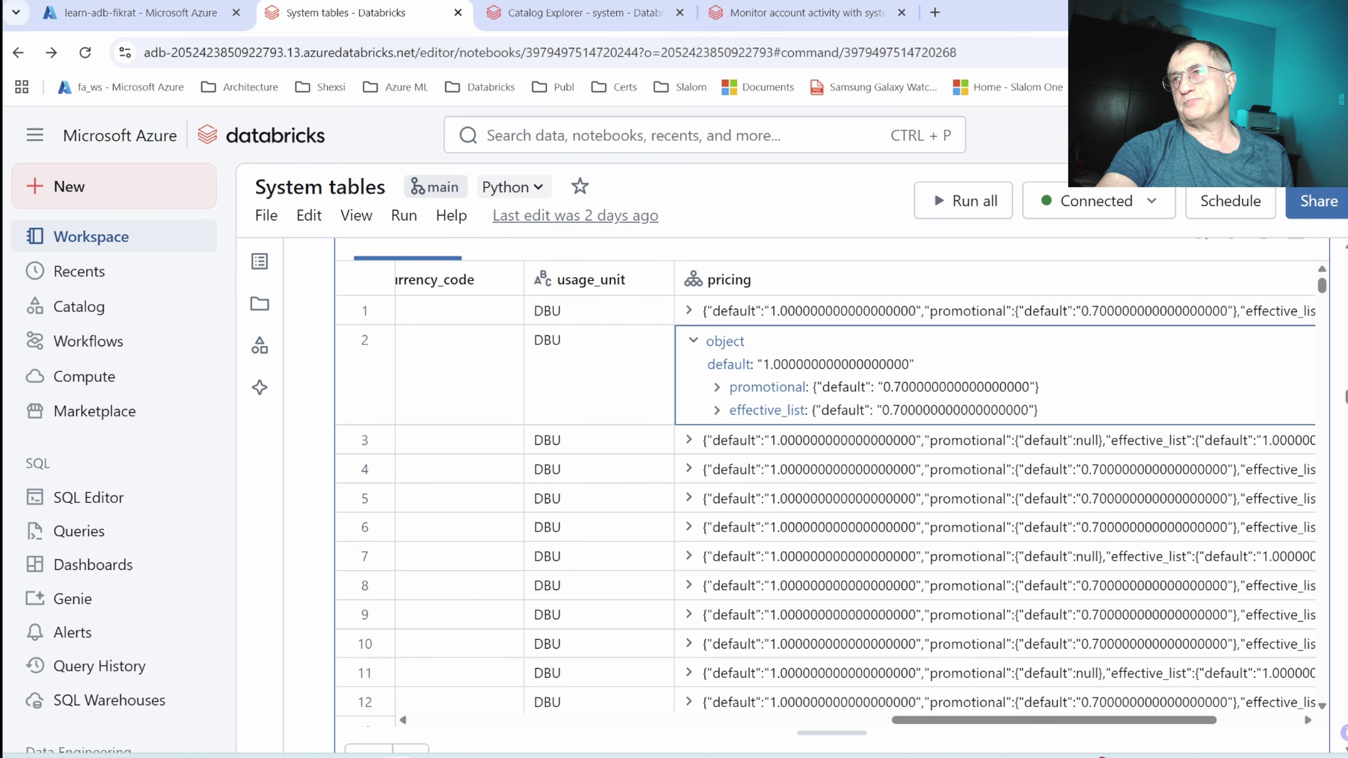
Review the system.billing.usage query and its results from account_id to the sku_name and cloud columns.
{"action": "scroll", "coordinate": [1295, 728], "scroll_direction": "down", "scroll_amount": 8}
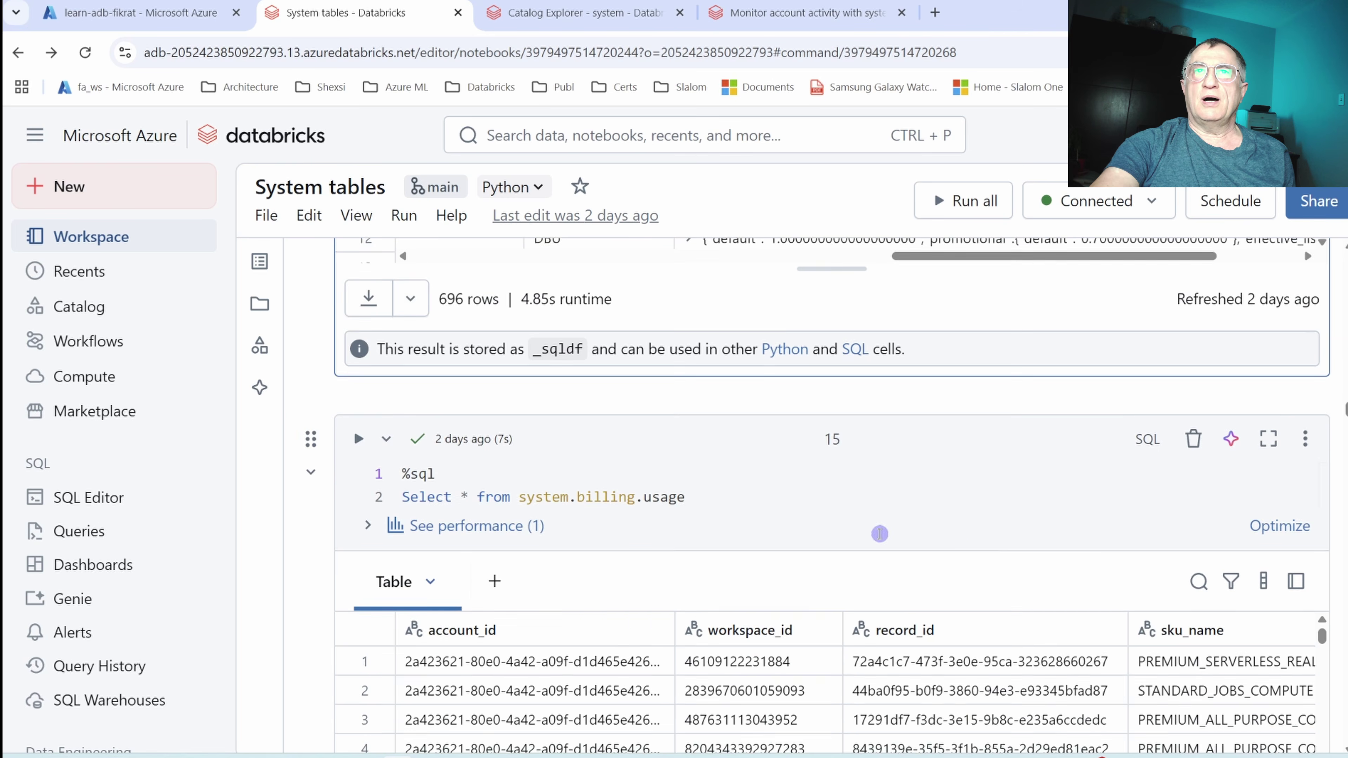
{"action": "scroll", "coordinate": [882, 541], "scroll_direction": "down", "scroll_amount": 2}
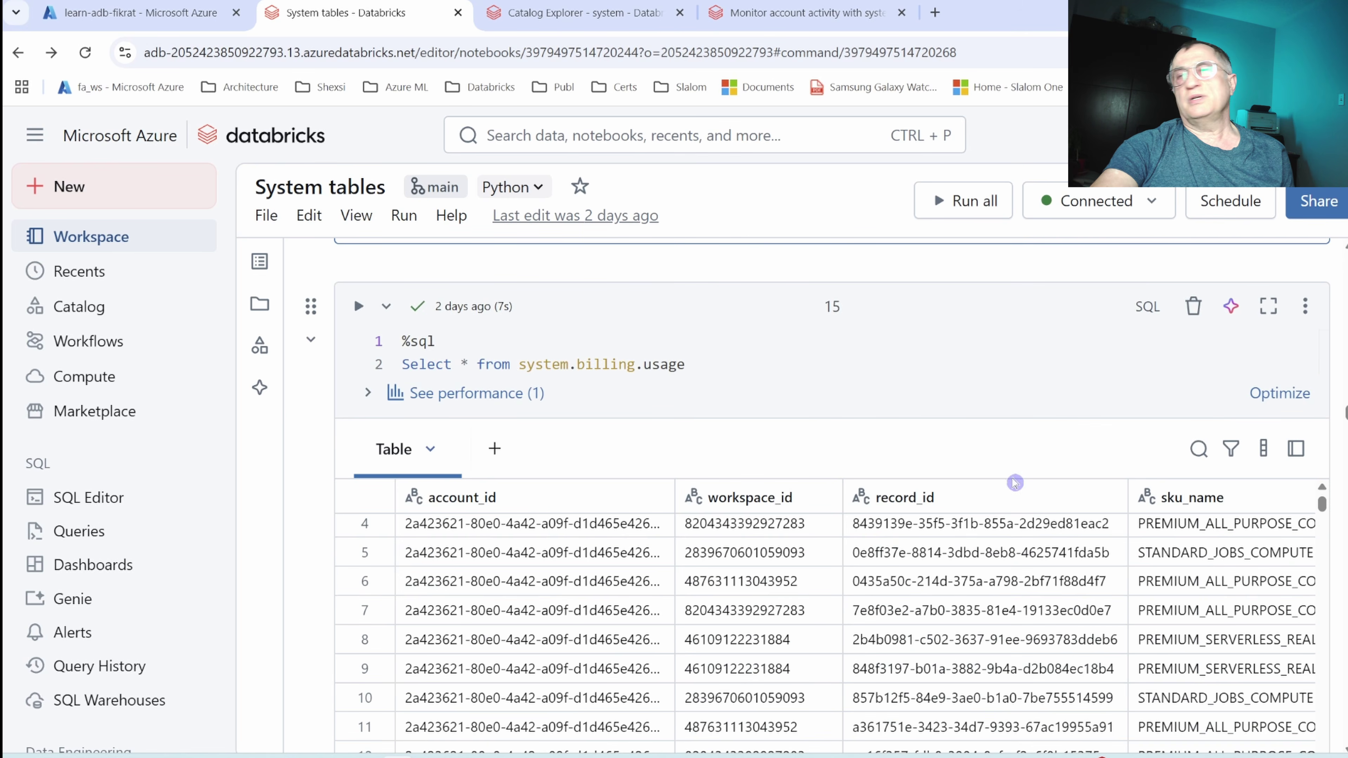
{"action": "scroll", "coordinate": [354, 297], "scroll_direction": "down", "scroll_amount": 5}
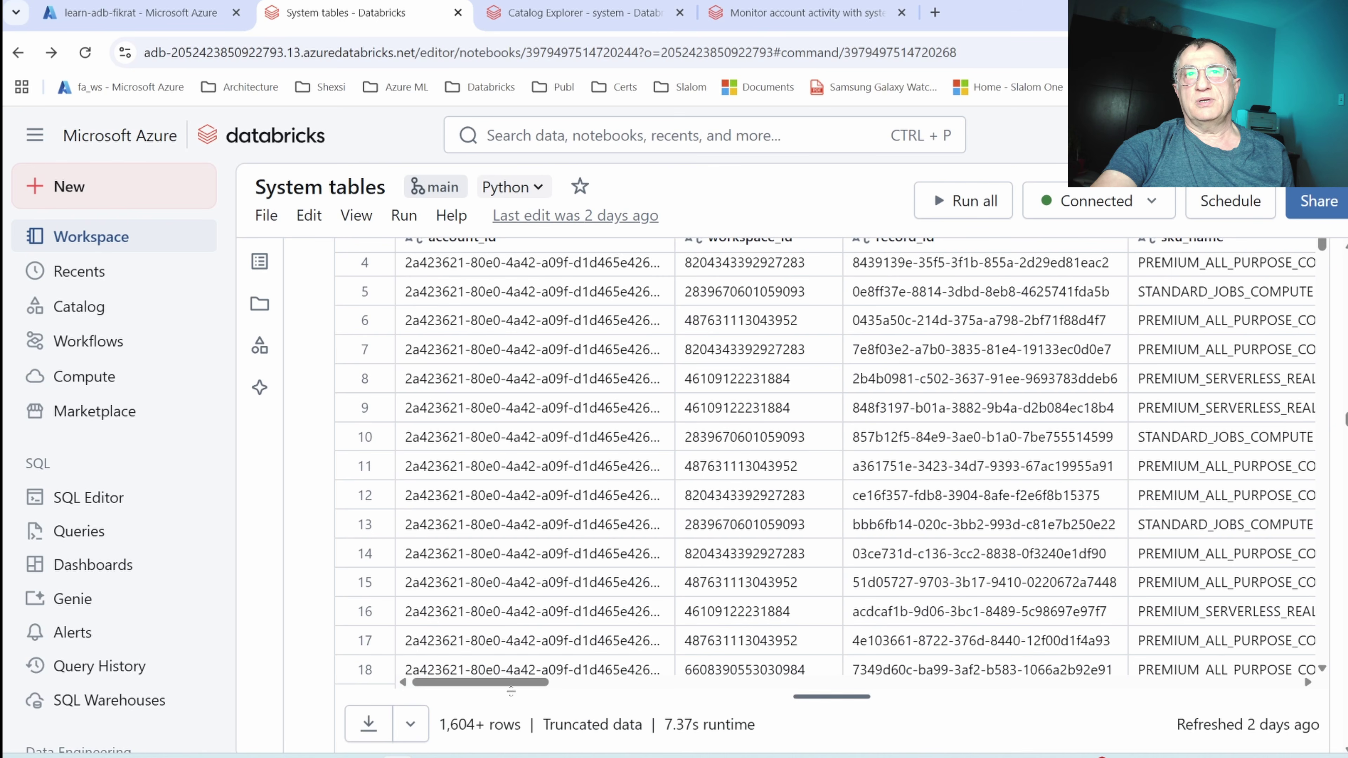
{"action": "left_click_drag", "start_coordinate": [523, 685], "coordinate": [612, 696]}
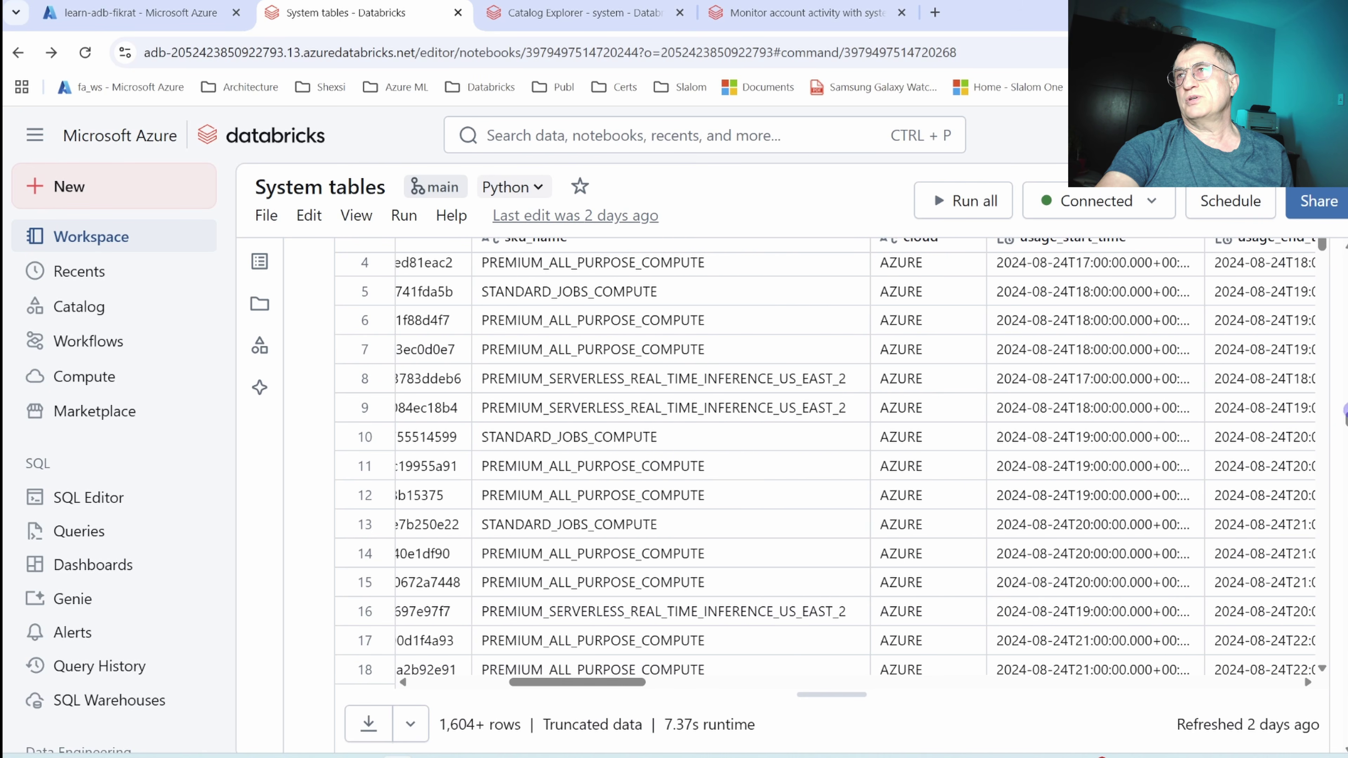
{"action": "scroll", "coordinate": [1265, 427], "scroll_direction": "up", "scroll_amount": 3}
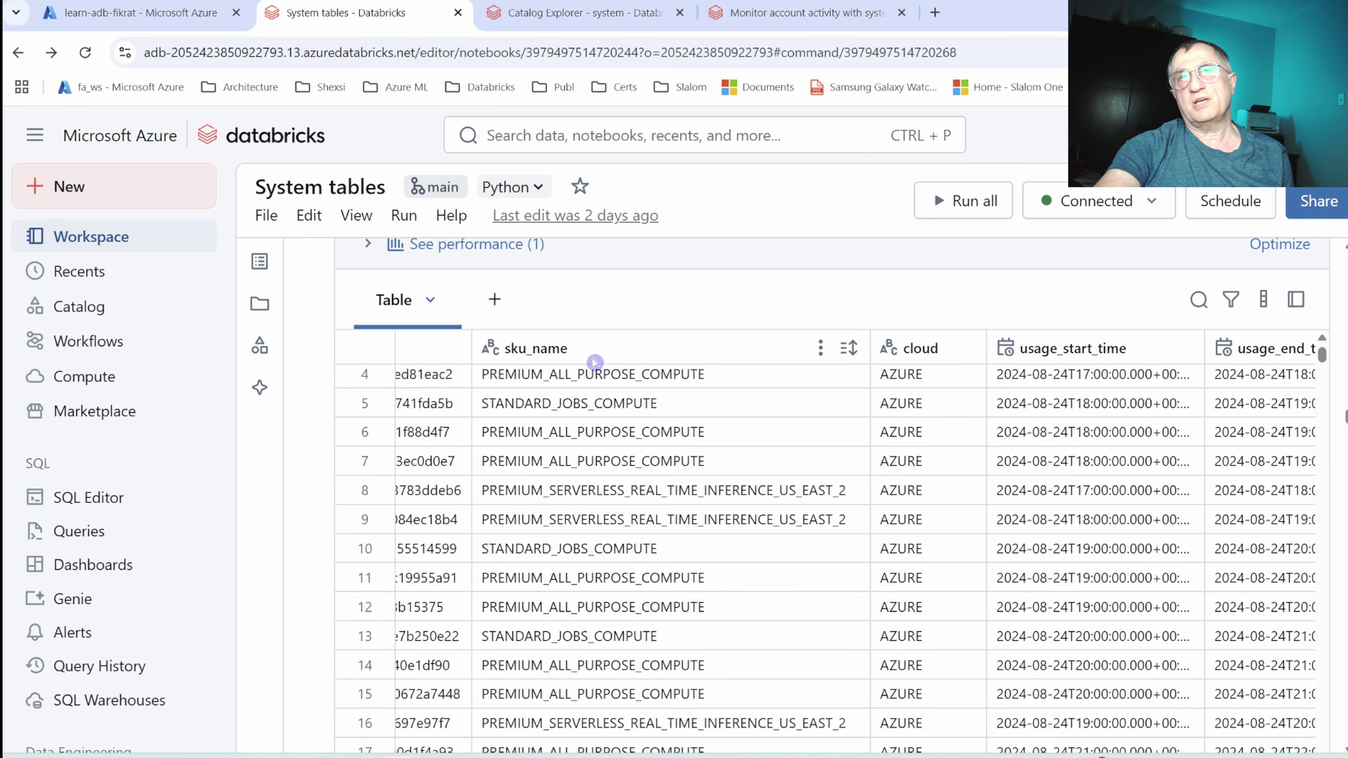
Examine the billing usage columns from usage_start_time to usage_quantity and expand the usage_metadata object in row 5.
{"action": "left_click_drag", "start_coordinate": [668, 733], "coordinate": [691, 737]}
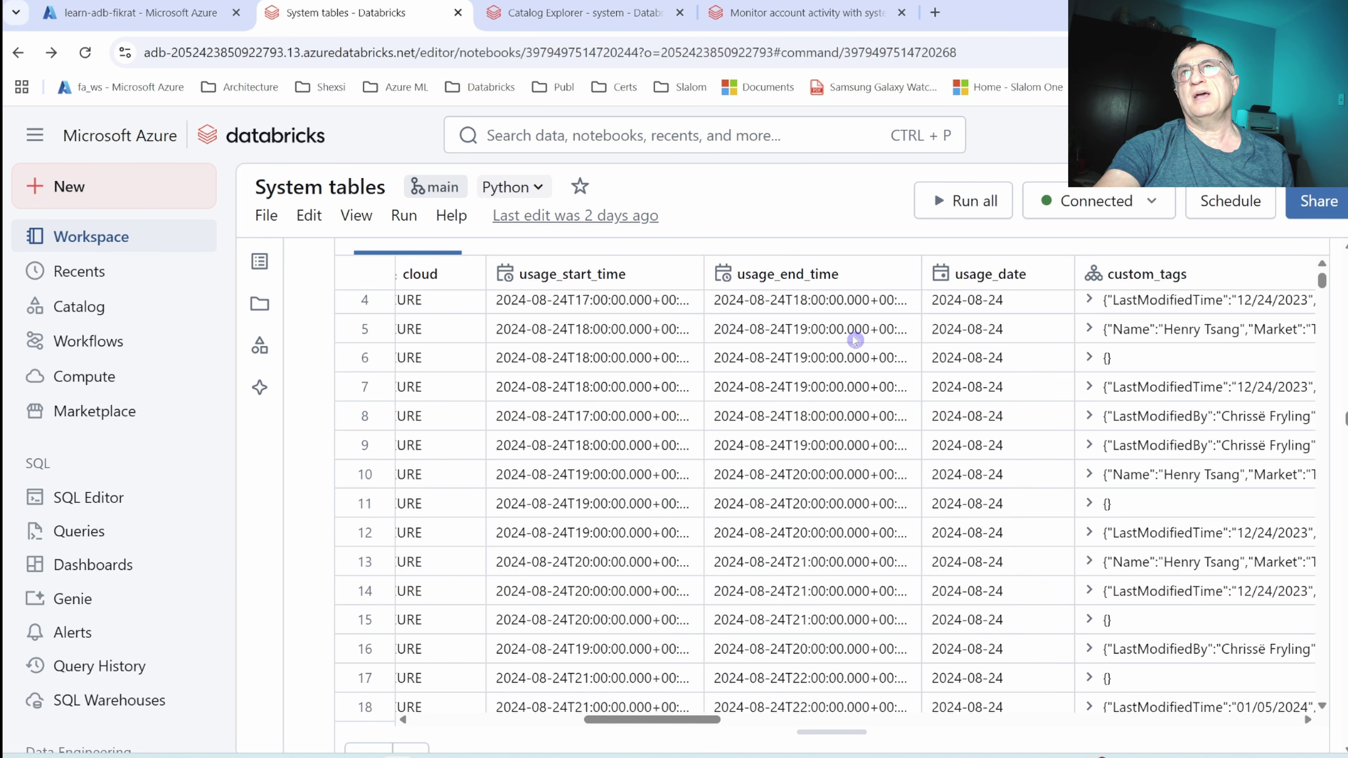
{"action": "left_click_drag", "start_coordinate": [675, 723], "coordinate": [890, 735]}
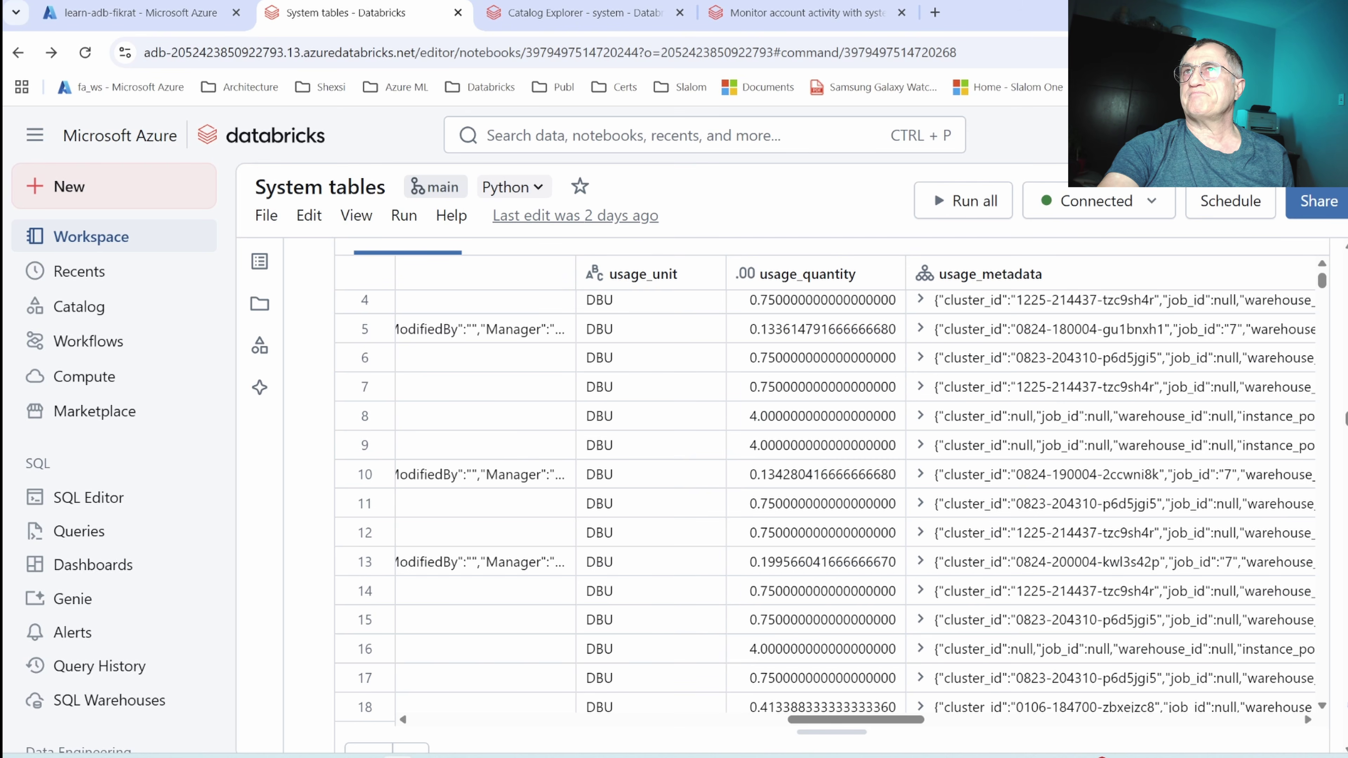
{"action": "left_click_drag", "start_coordinate": [884, 725], "coordinate": [932, 727]}
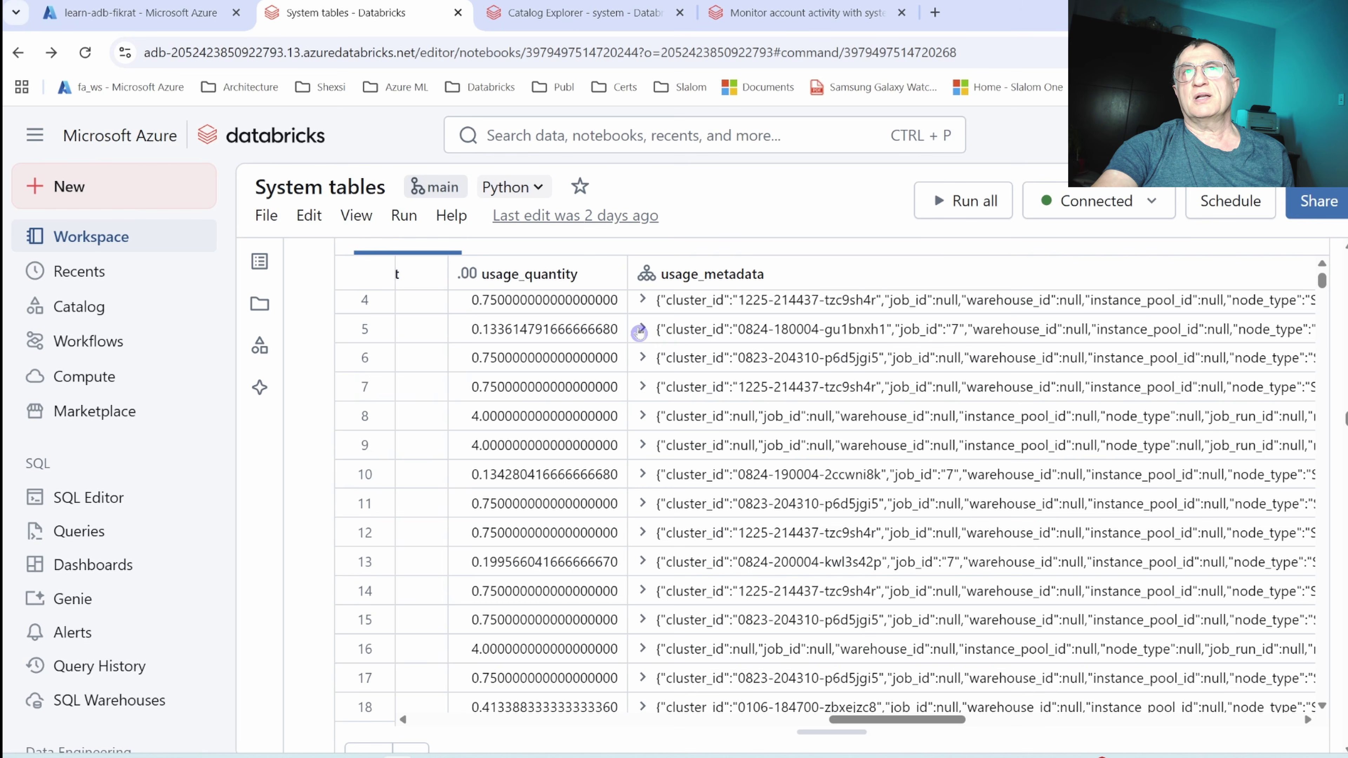
{"action": "left_click", "coordinate": [642, 330]}
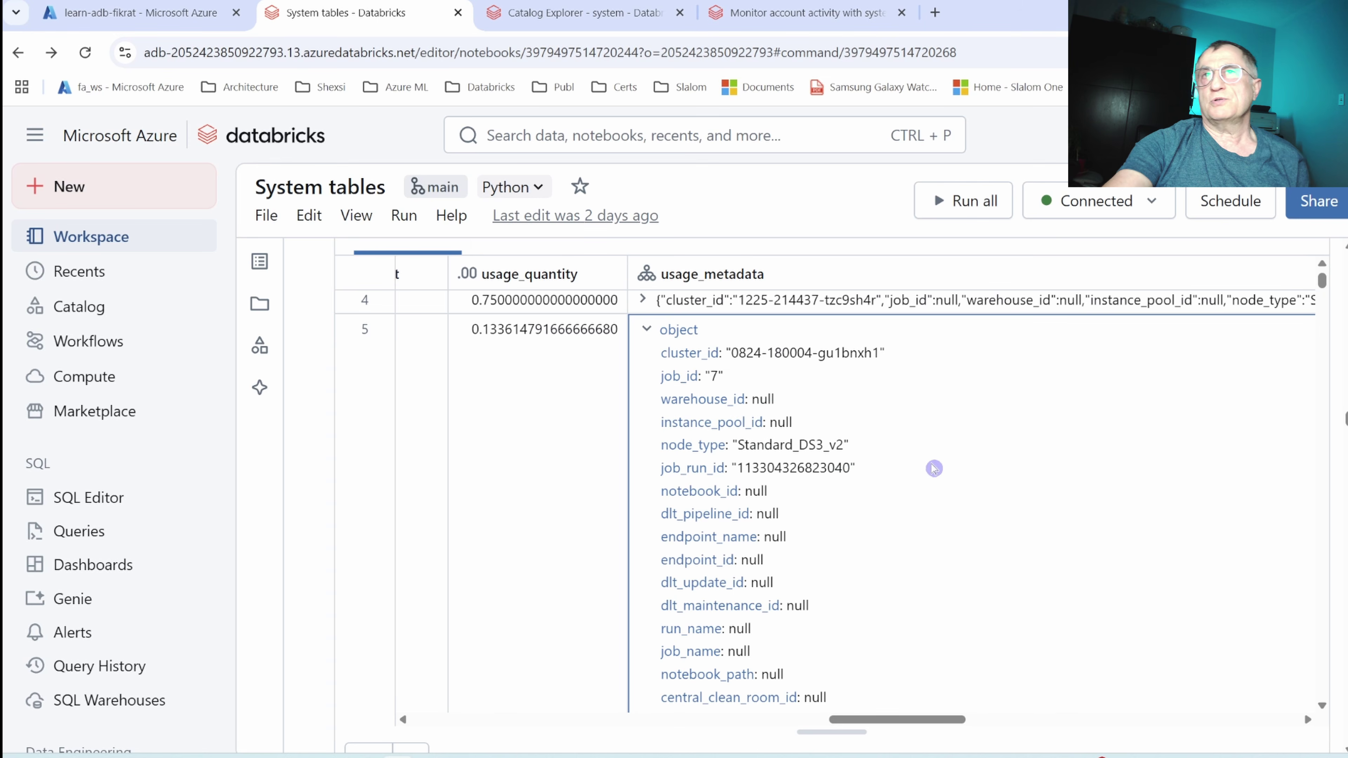
{"action": "left_click_drag", "start_coordinate": [948, 725], "coordinate": [976, 729]}
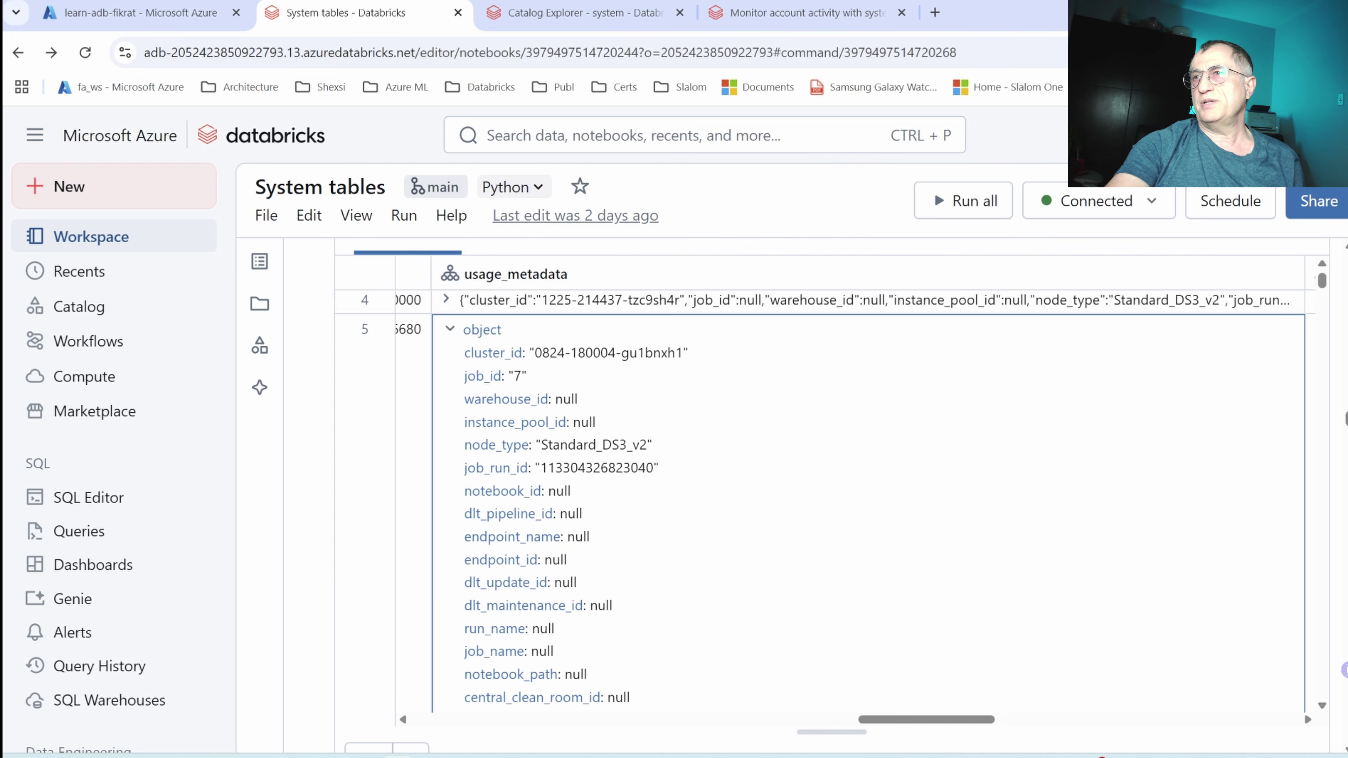
Run the system.compute.clusters query filtered by the owner's e-mail.
{"action": "scroll", "coordinate": [1344, 671], "scroll_direction": "down", "scroll_amount": 6}
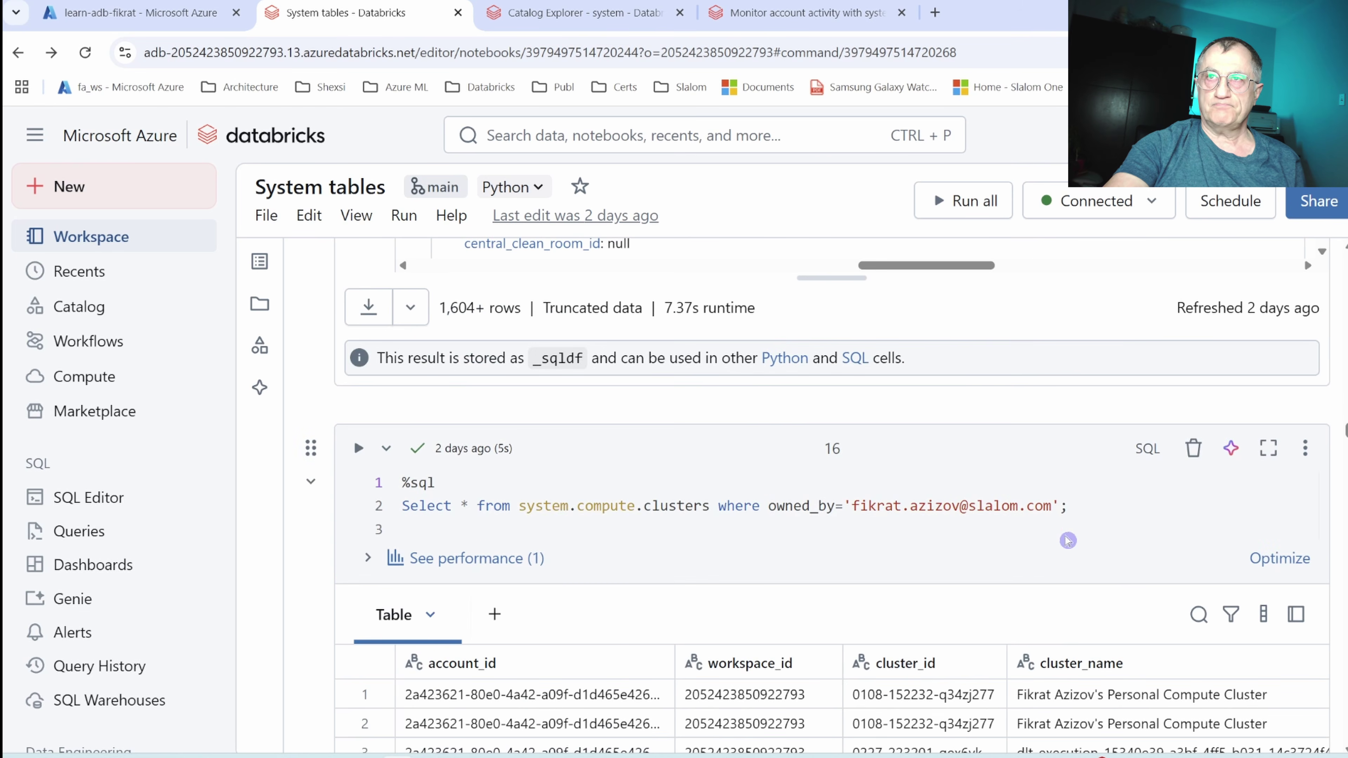
{"action": "left_click", "coordinate": [1057, 519]}
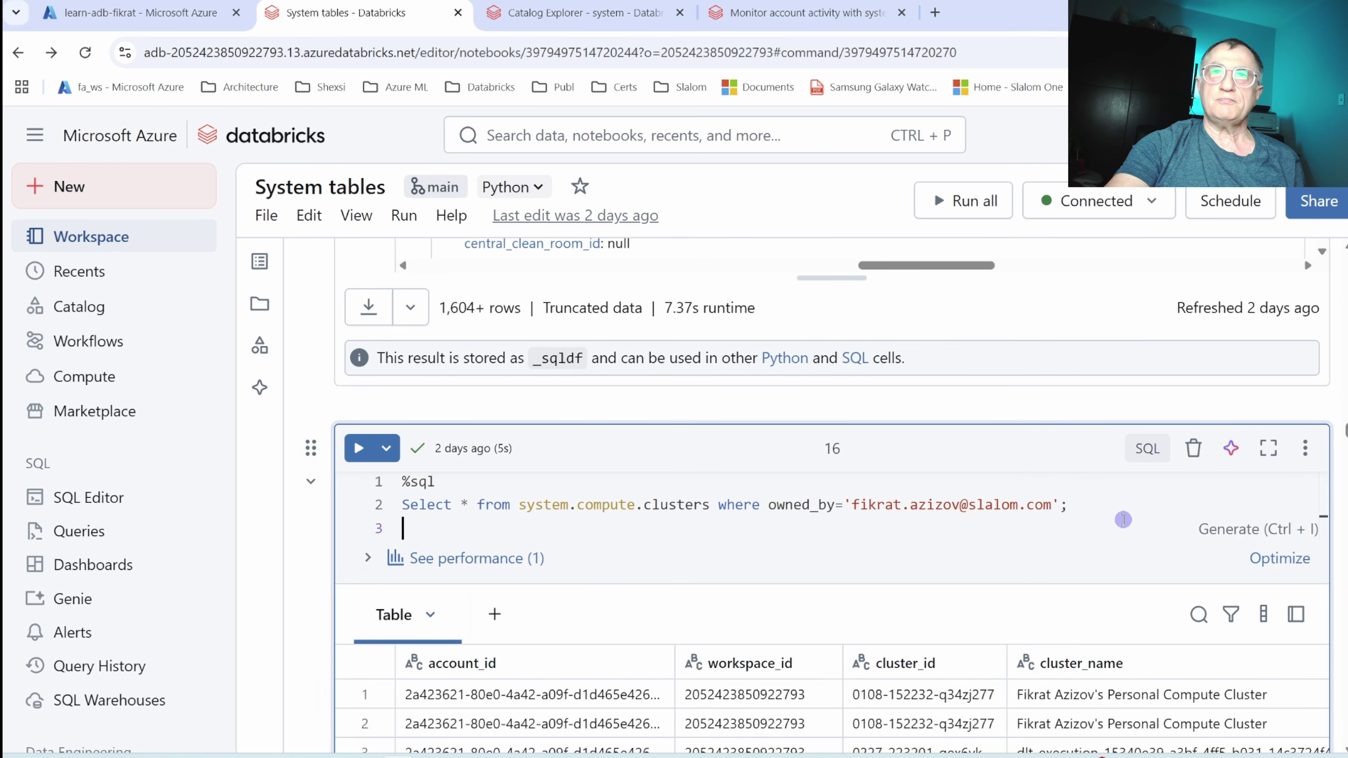
{"action": "scroll", "coordinate": [1123, 519], "scroll_direction": "down", "scroll_amount": 2}
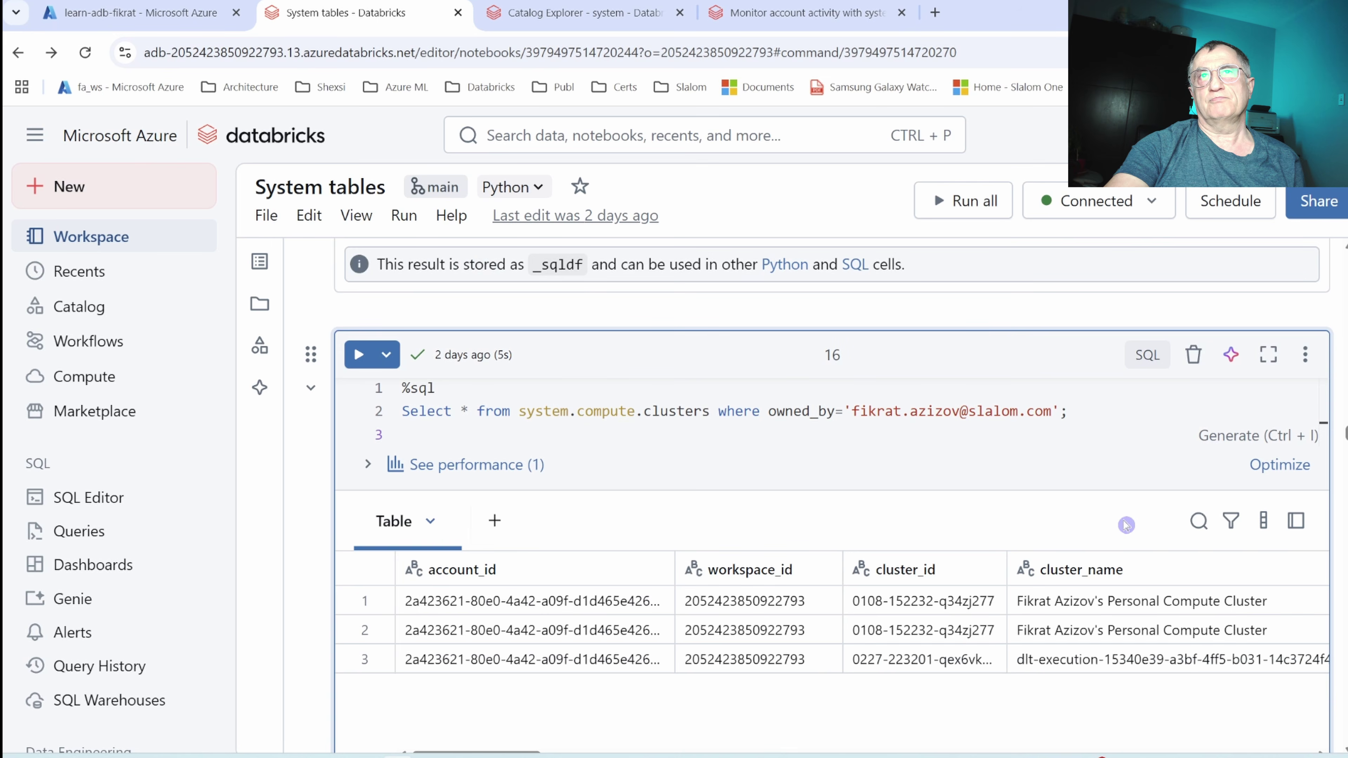
{"action": "key", "text": "ctrl+Return"}
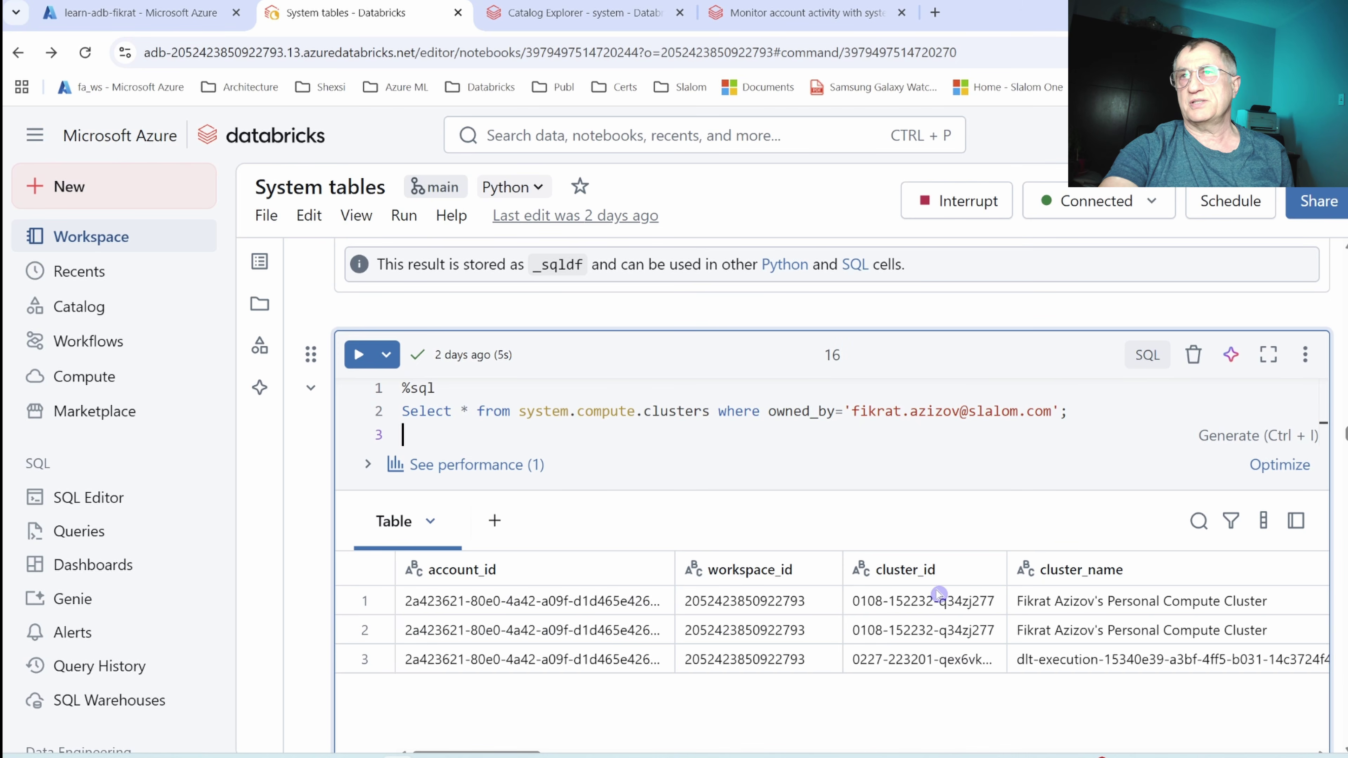
Examine the owned_by, create_time, delete_time and driver_node_type columns in the clusters query results.
{"action": "scroll", "coordinate": [943, 596], "scroll_direction": "down", "scroll_amount": 2}
{"action": "left_click_drag", "start_coordinate": [526, 662], "coordinate": [633, 673]}
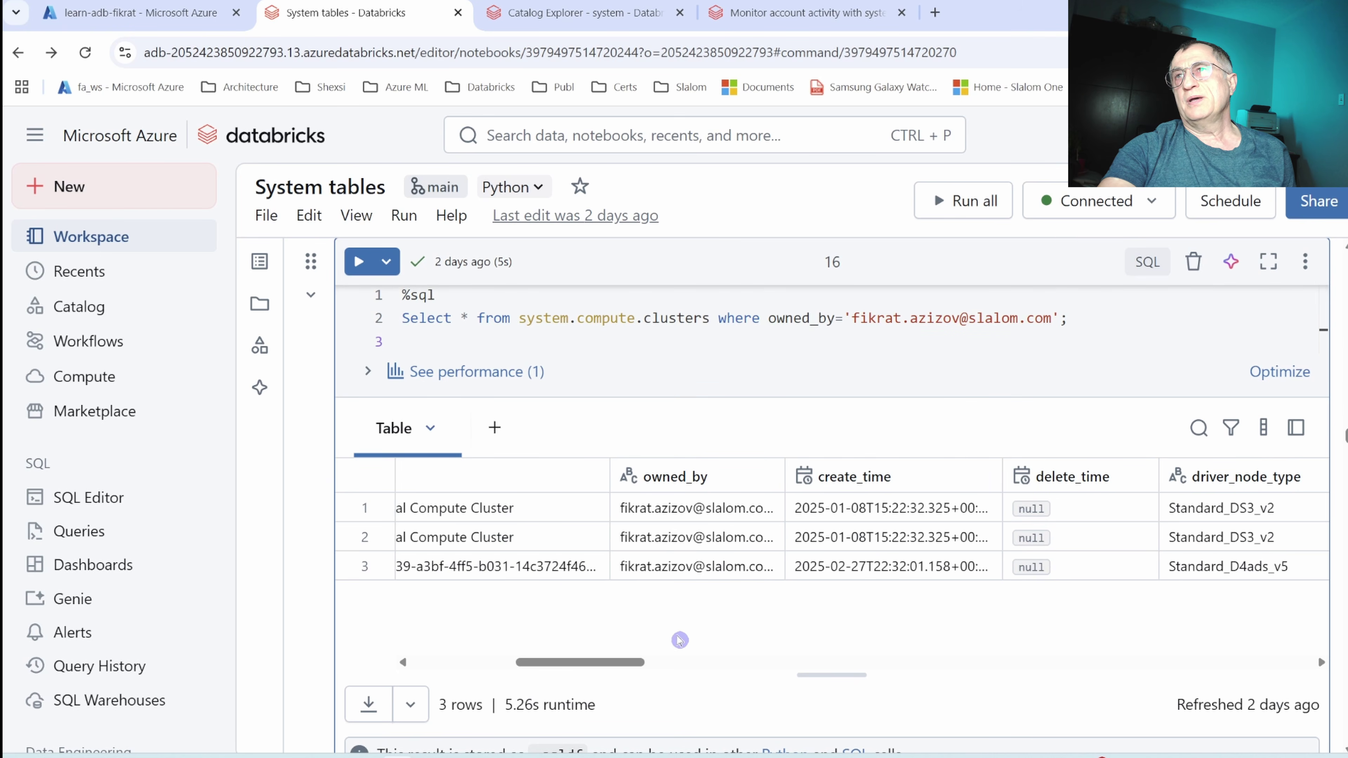
{"action": "left_click_drag", "start_coordinate": [629, 668], "coordinate": [633, 668]}
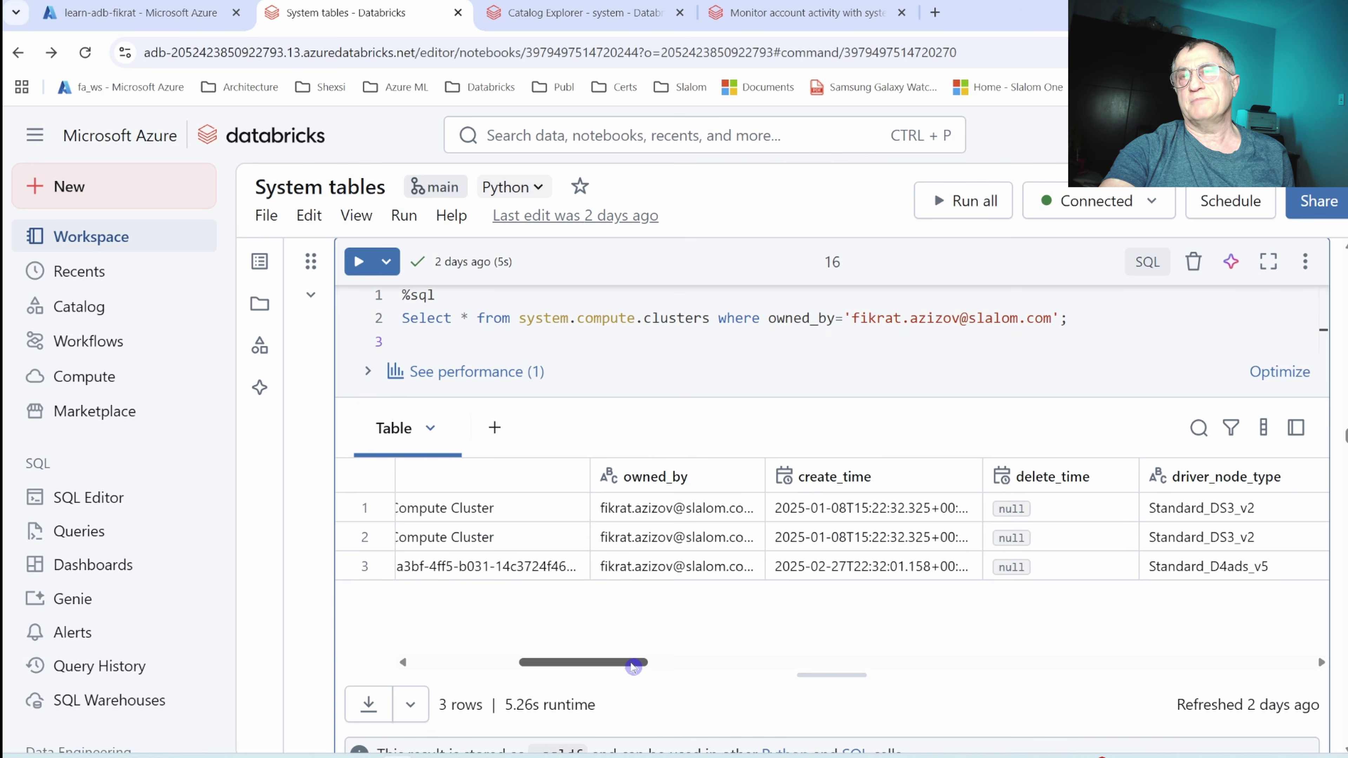
Review the system.compute.node_timeline query and its result columns from account_id to cpu_system_percent.
{"action": "scroll", "coordinate": [844, 478], "scroll_direction": "down", "scroll_amount": 8}
{"action": "left_click", "coordinate": [844, 448]}
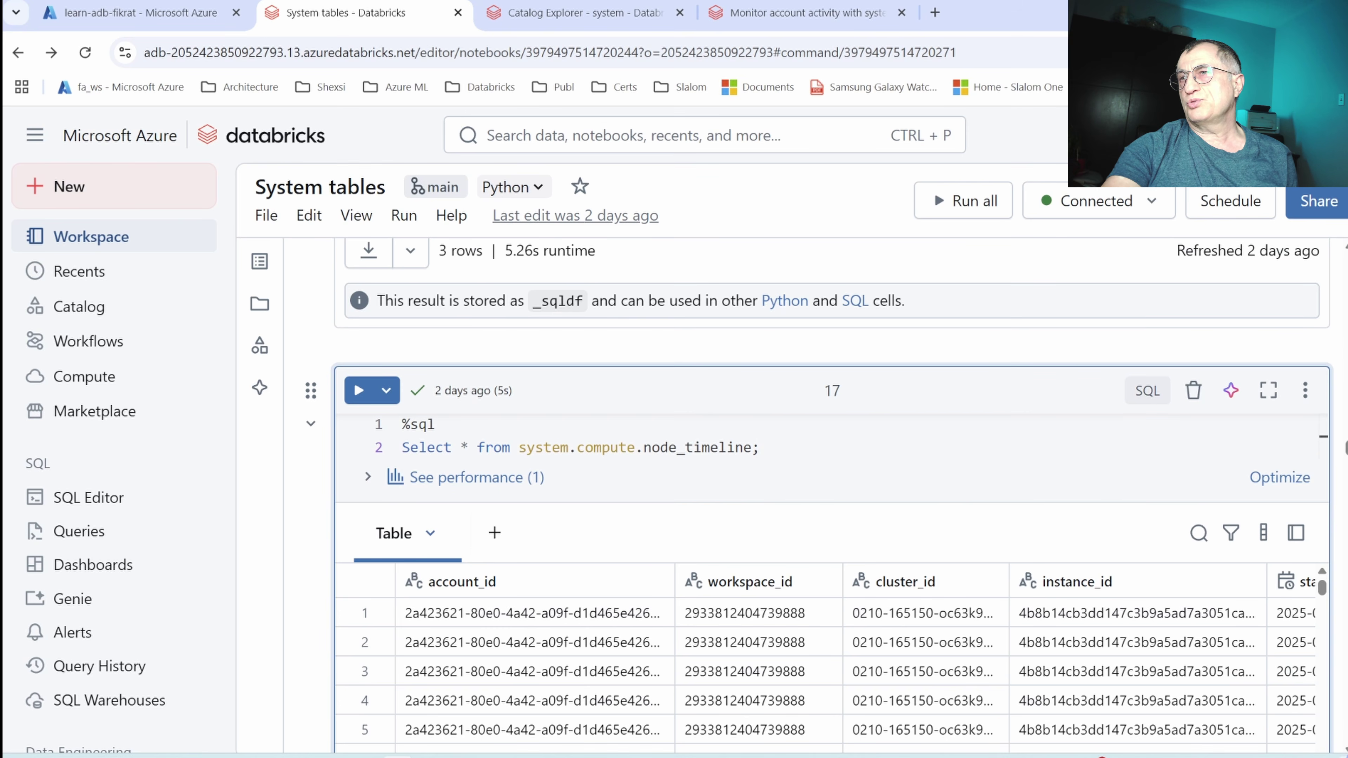
{"action": "scroll", "coordinate": [817, 494], "scroll_direction": "down", "scroll_amount": 3}
{"action": "scroll", "coordinate": [817, 510], "scroll_direction": "up", "scroll_amount": 1}
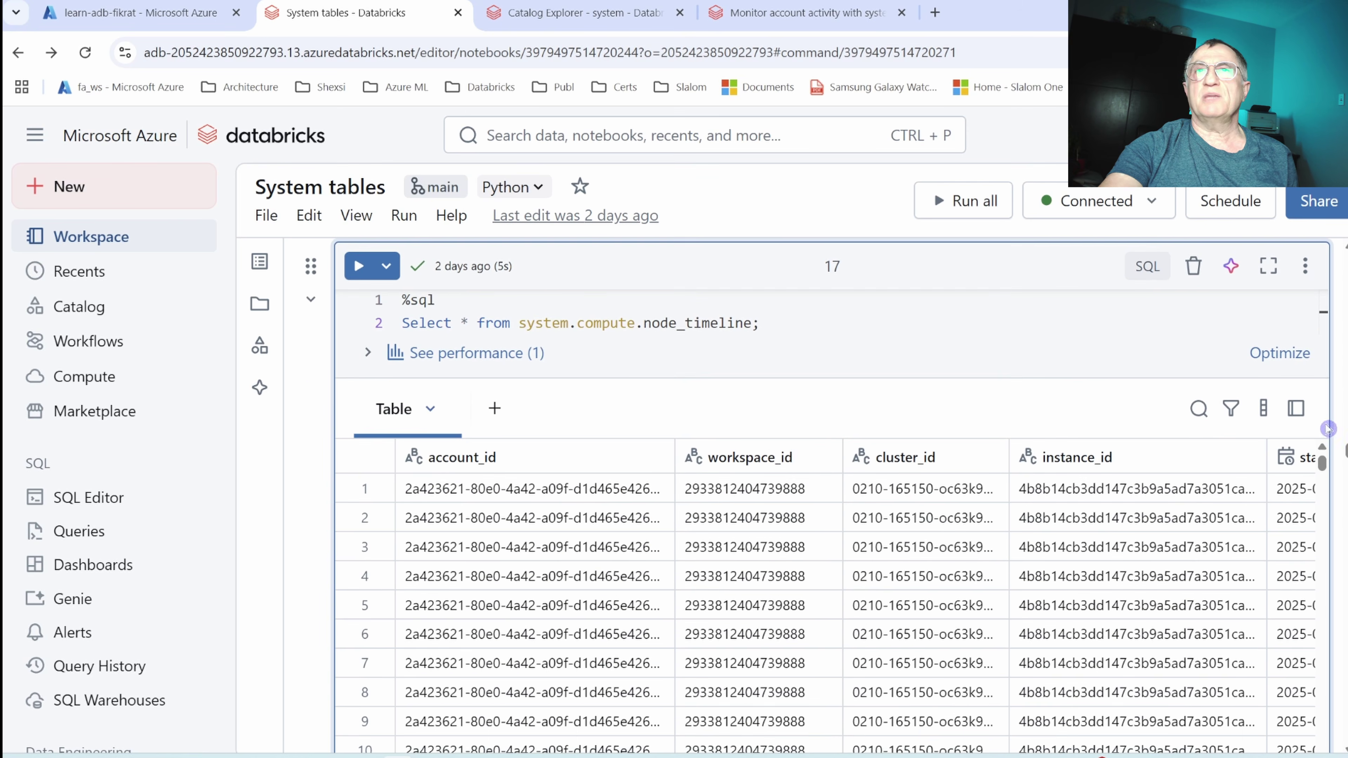
{"action": "scroll", "coordinate": [817, 509], "scroll_direction": "down", "scroll_amount": 1}
{"action": "scroll", "coordinate": [615, 593], "scroll_direction": "down", "scroll_amount": 5}
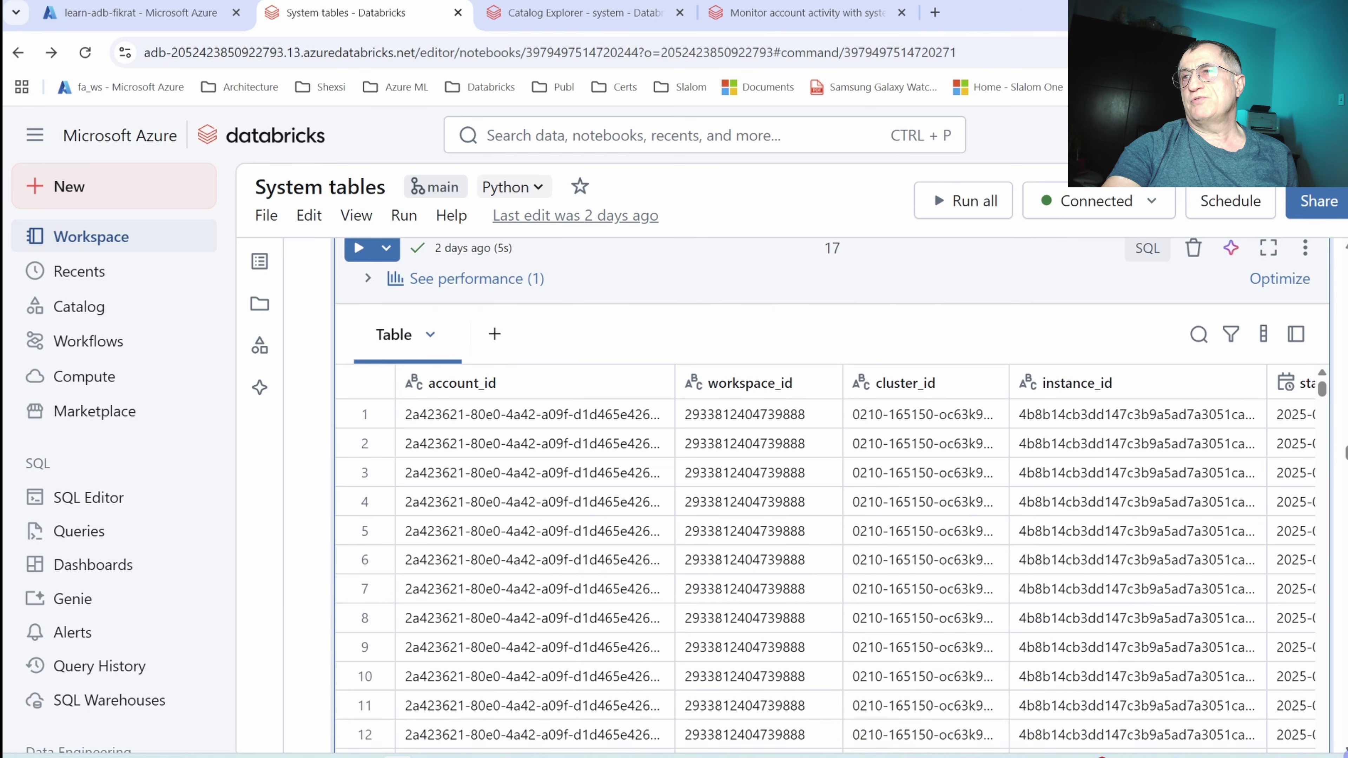
{"action": "left_click_drag", "start_coordinate": [615, 593], "coordinate": [843, 590]}
{"action": "scroll", "coordinate": [1165, 579], "scroll_direction": "up", "scroll_amount": 3}
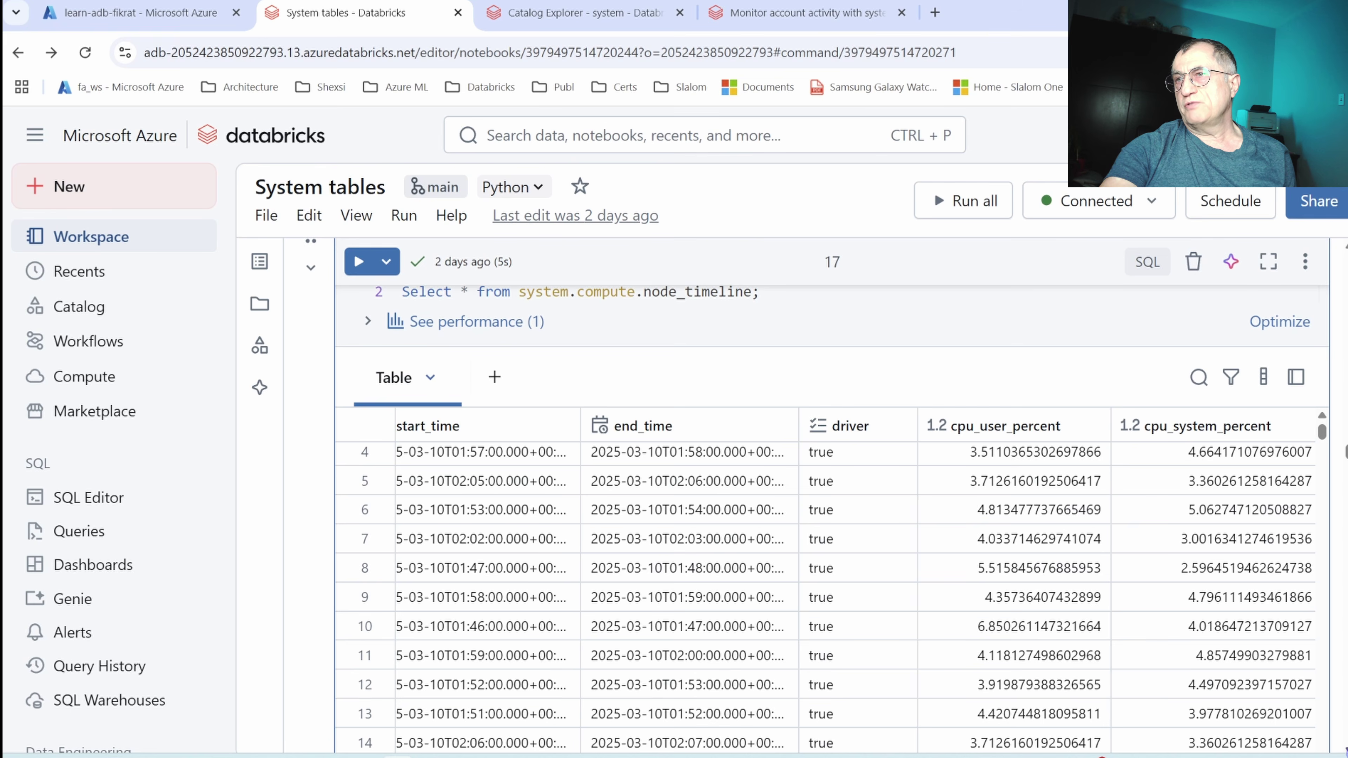
Examine the CPU wait, memory used, memory swap and network_sent_bytes columns in the node_timeline results.
{"action": "scroll", "coordinate": [818, 497], "scroll_direction": "down", "scroll_amount": 2}
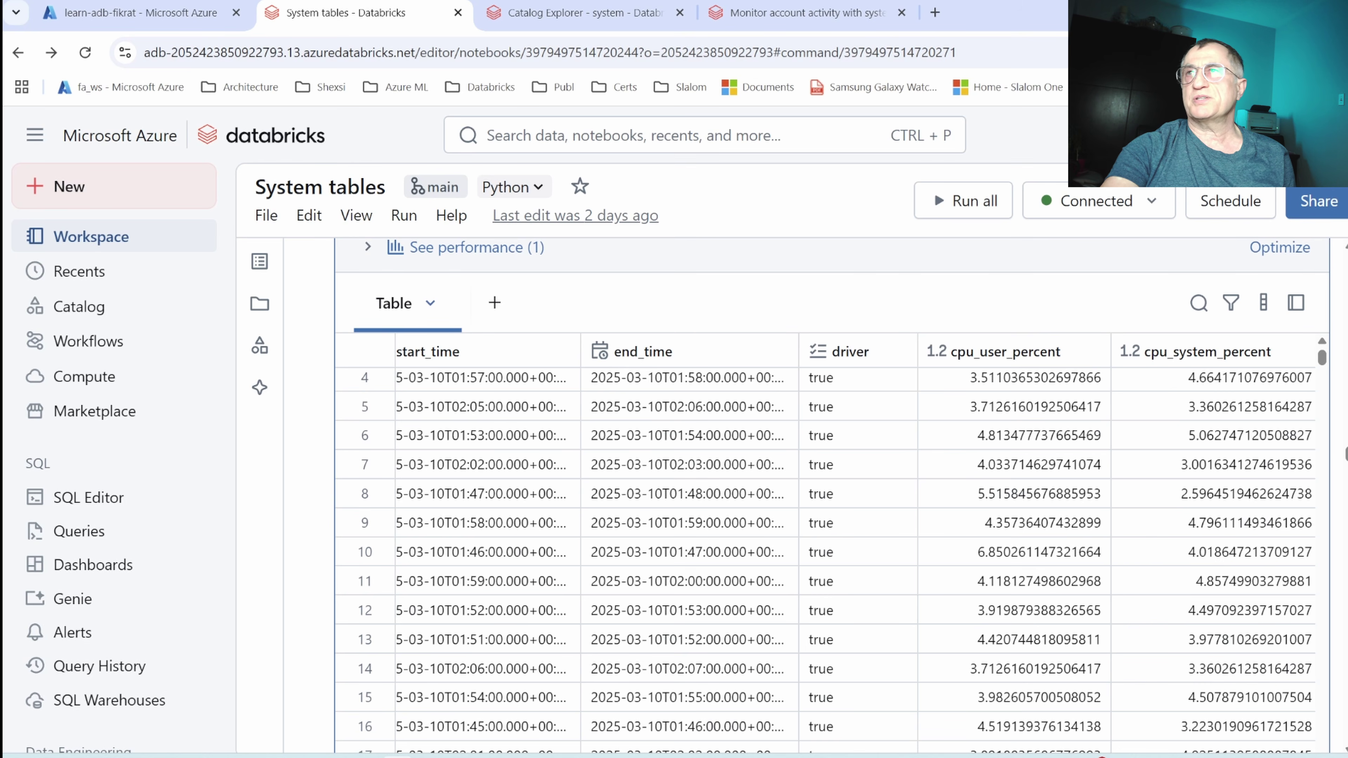
{"action": "scroll", "coordinate": [828, 276], "scroll_direction": "down", "scroll_amount": 2}
{"action": "scroll", "coordinate": [827, 276], "scroll_direction": "right", "scroll_amount": 10}
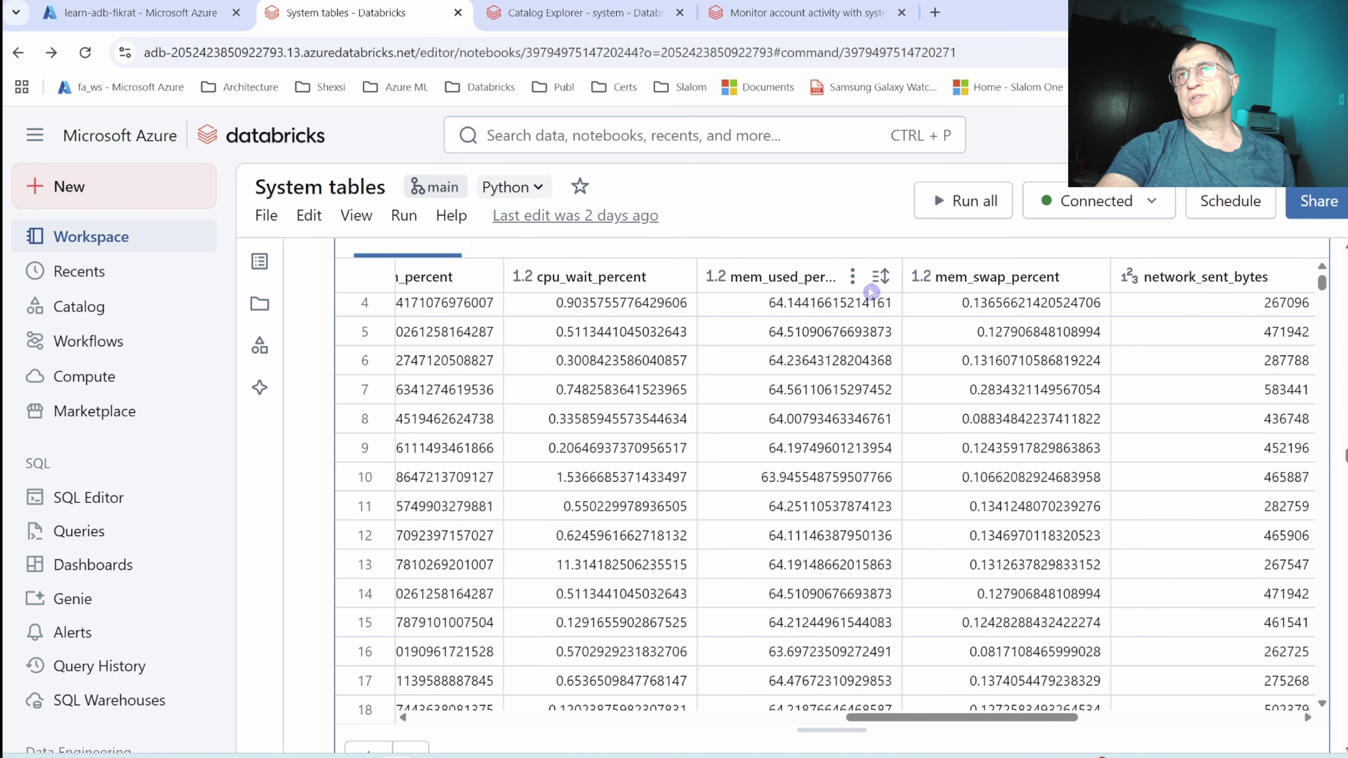
{"action": "left_click_drag", "start_coordinate": [974, 718], "coordinate": [944, 713]}
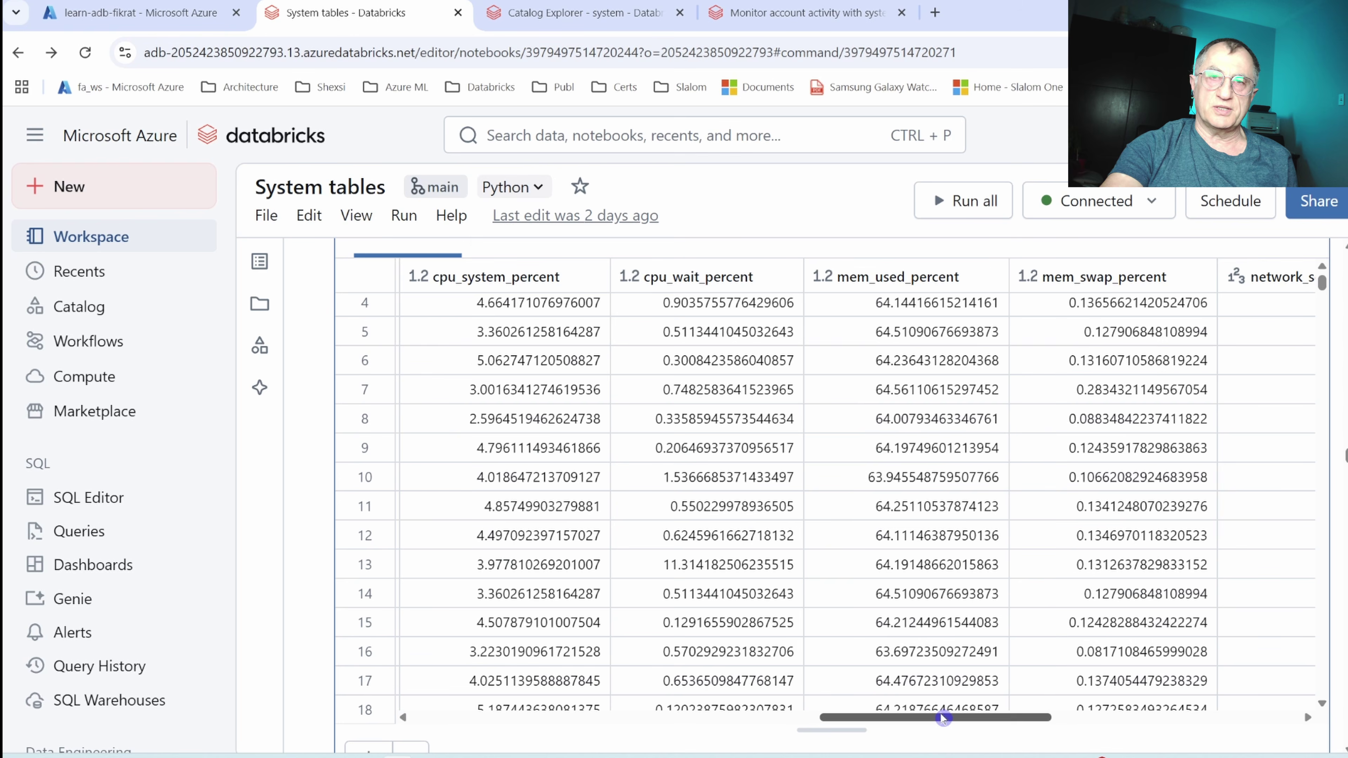
{"action": "left_click_drag", "start_coordinate": [943, 719], "coordinate": [941, 718]}
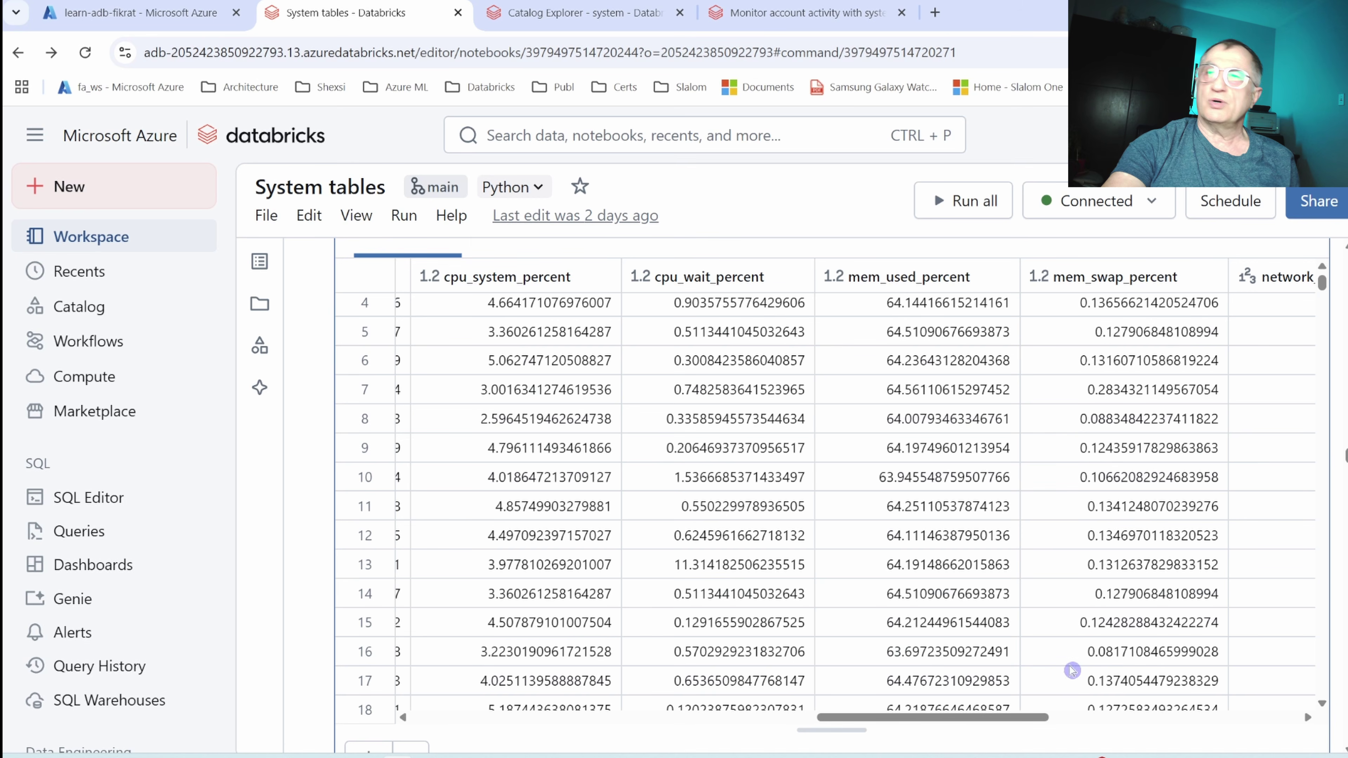
Review the system.information_schema.tables query and browse through the tables it lists.
{"action": "scroll", "coordinate": [1346, 584], "scroll_direction": "down", "scroll_amount": 6}
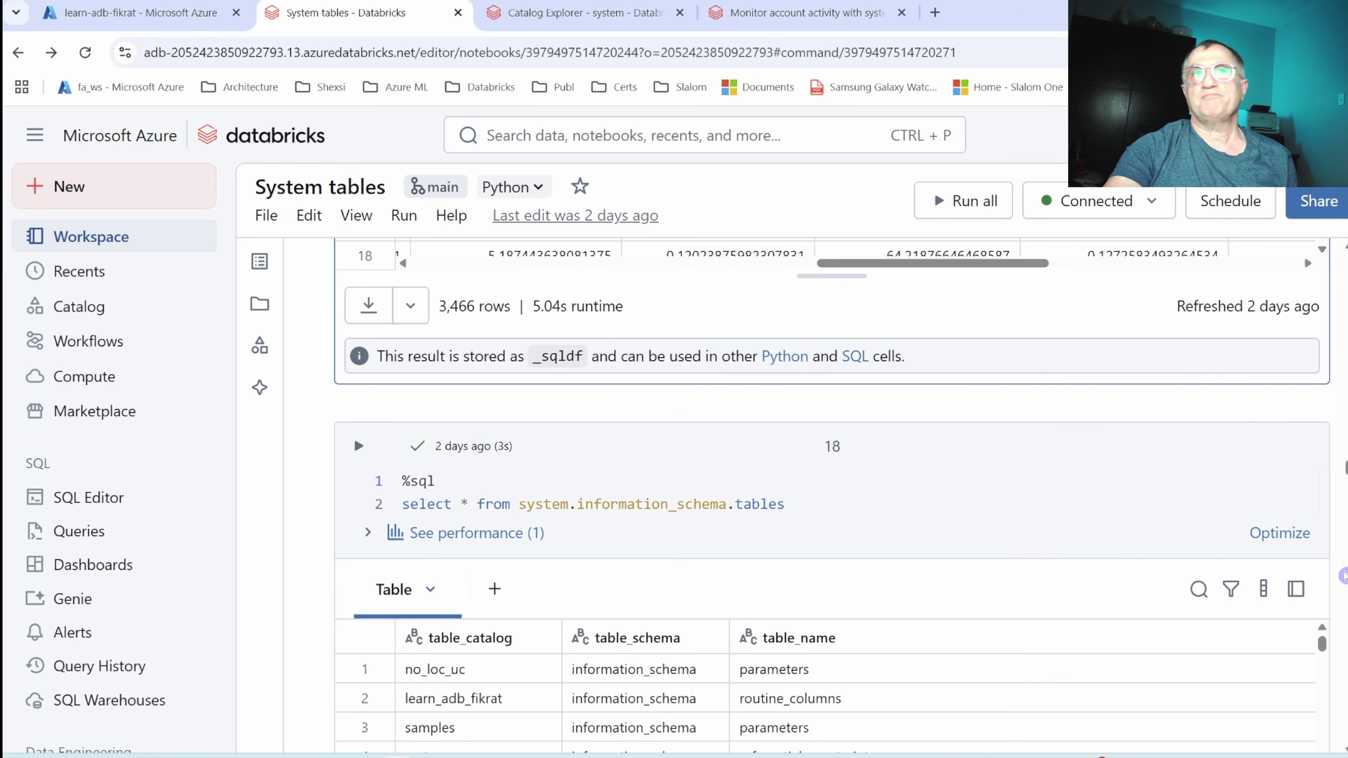
{"action": "left_click", "coordinate": [906, 503]}
{"action": "scroll", "coordinate": [906, 503], "scroll_direction": "down", "scroll_amount": 2}
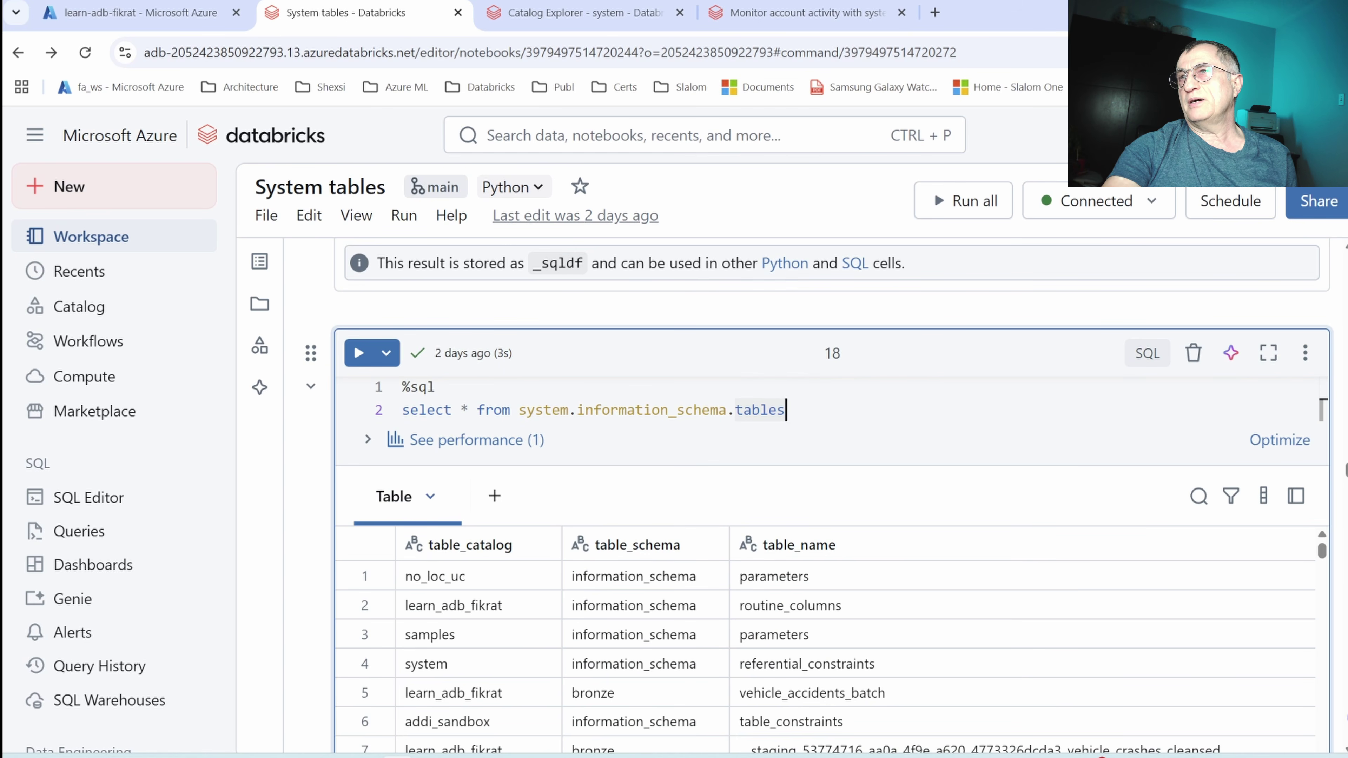
{"action": "scroll", "coordinate": [1304, 523], "scroll_direction": "down", "scroll_amount": 10}
{"action": "scroll", "coordinate": [1117, 679], "scroll_direction": "down", "scroll_amount": 4}
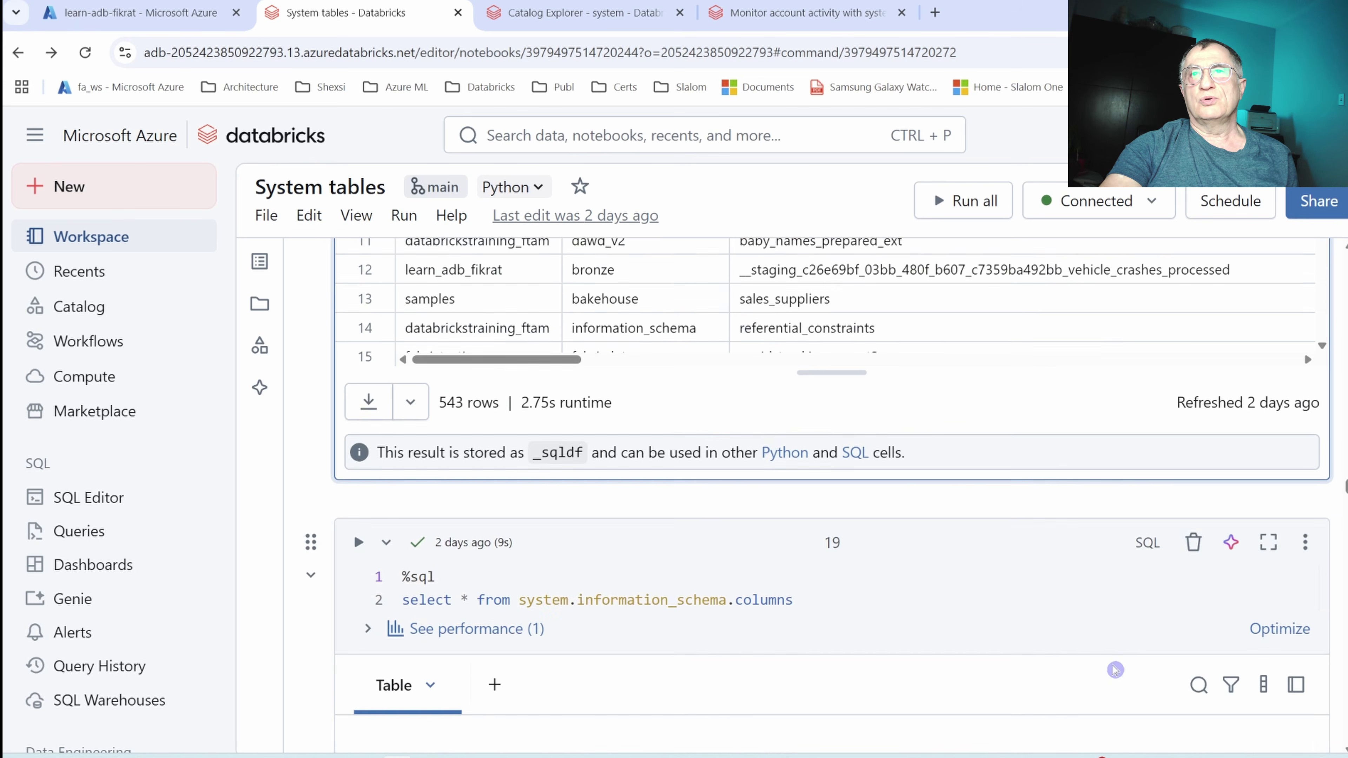
{"action": "scroll", "coordinate": [1117, 680], "scroll_direction": "up", "scroll_amount": 10}
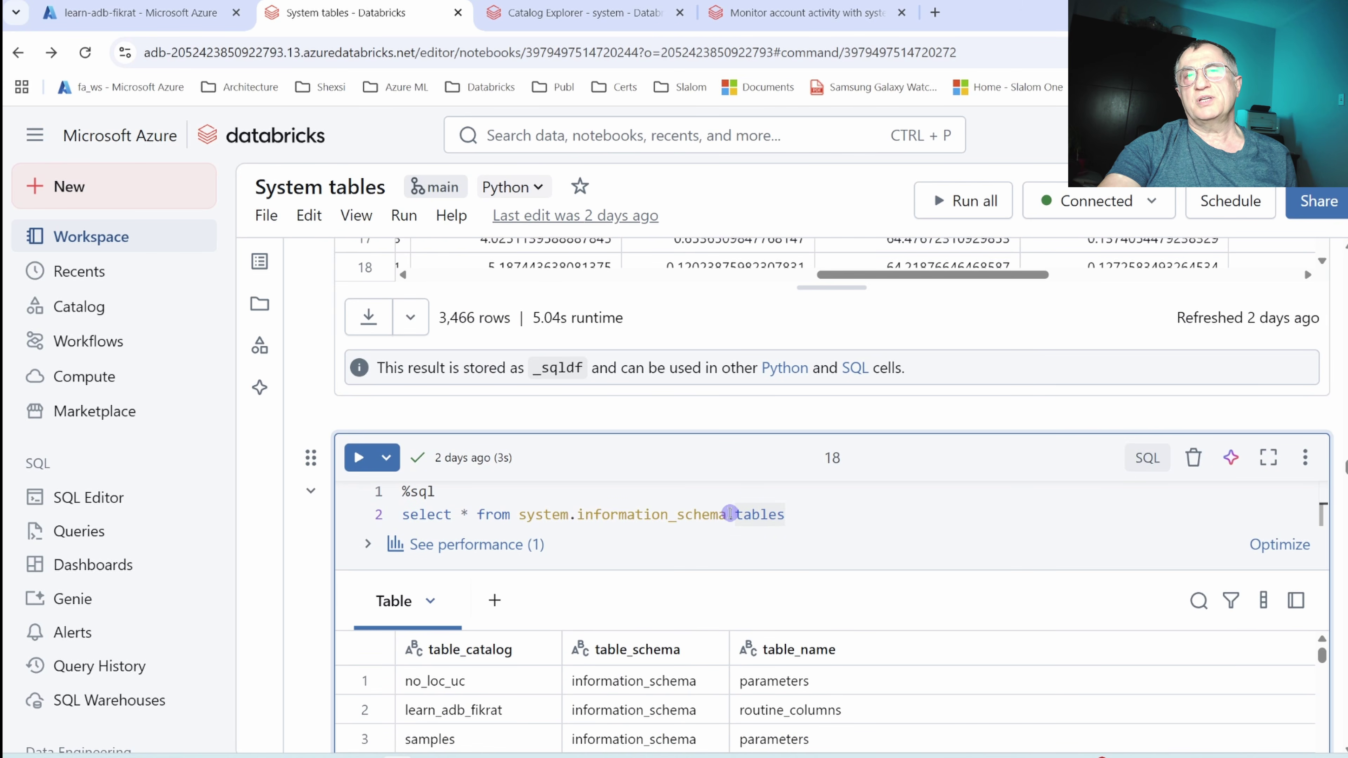
{"action": "scroll", "coordinate": [1305, 685], "scroll_direction": "down", "scroll_amount": 10}
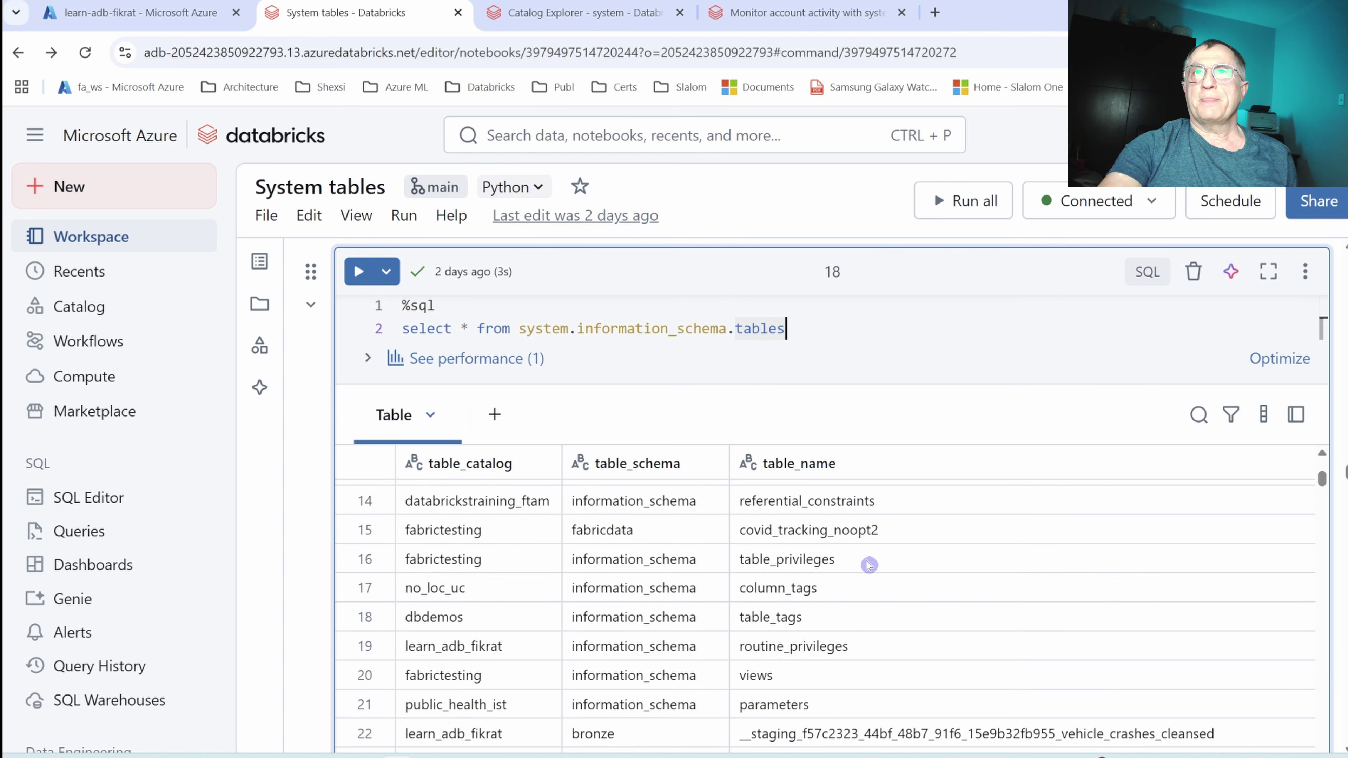
{"action": "scroll", "coordinate": [1304, 685], "scroll_direction": "down", "scroll_amount": 5}
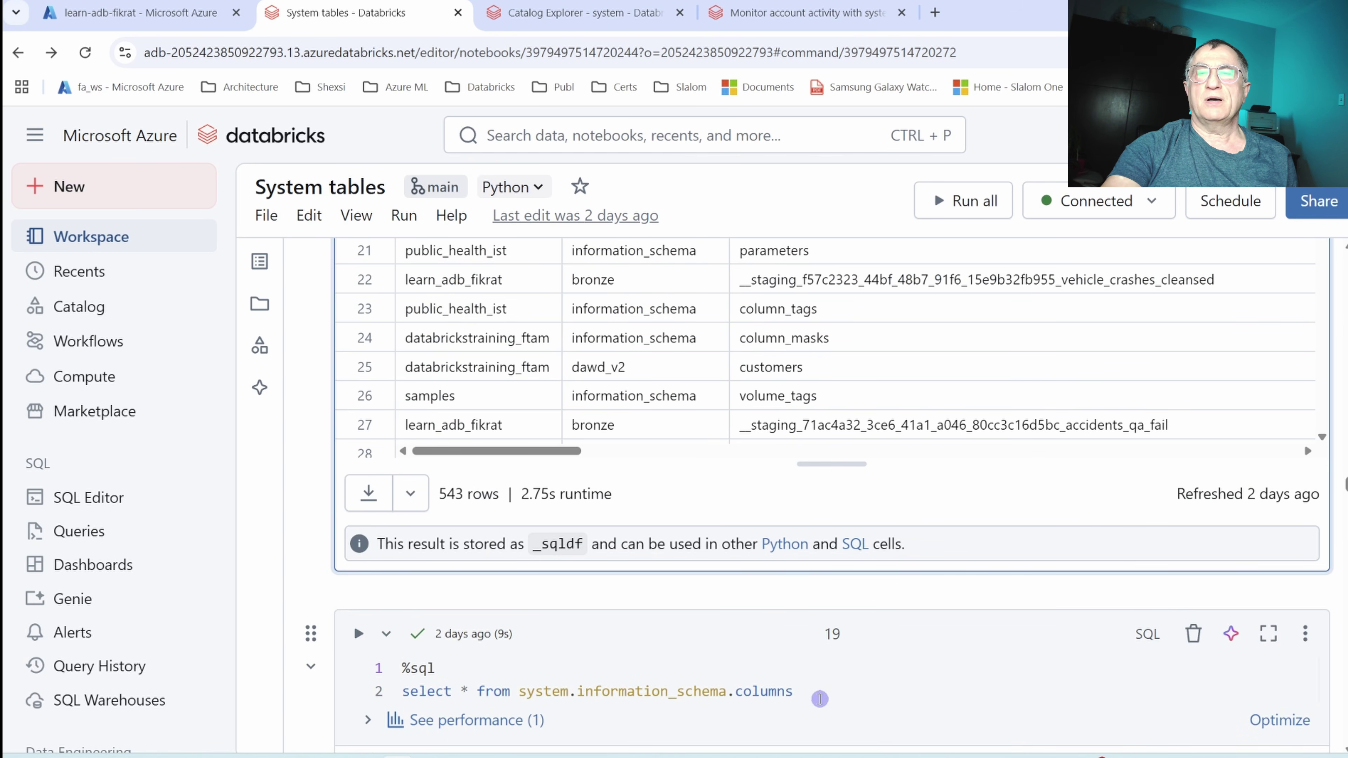
Examine the table_catalog, table_schema and table_name values in the first rows of the information_schema.tables results.
{"action": "scroll", "coordinate": [971, 453], "scroll_direction": "up", "scroll_amount": 5}
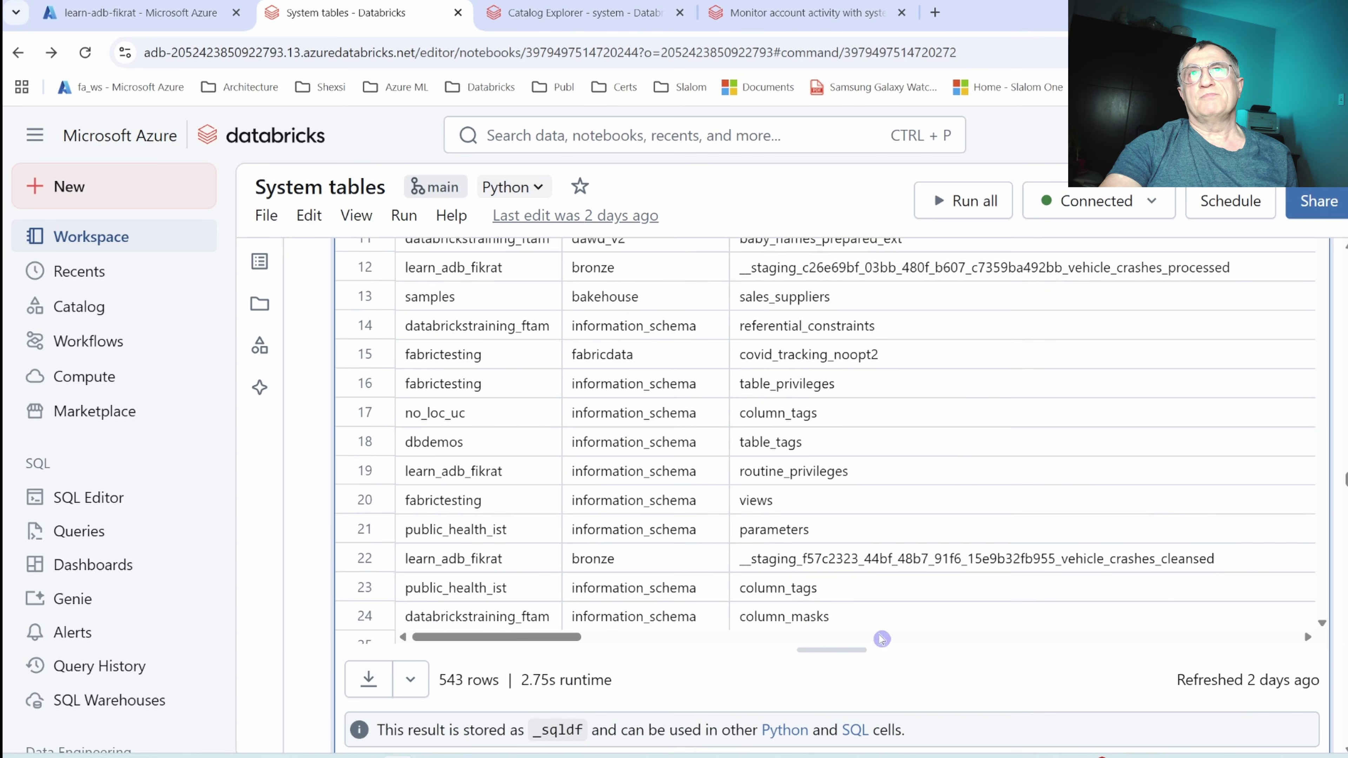
{"action": "scroll", "coordinate": [972, 453], "scroll_direction": "up", "scroll_amount": 4}
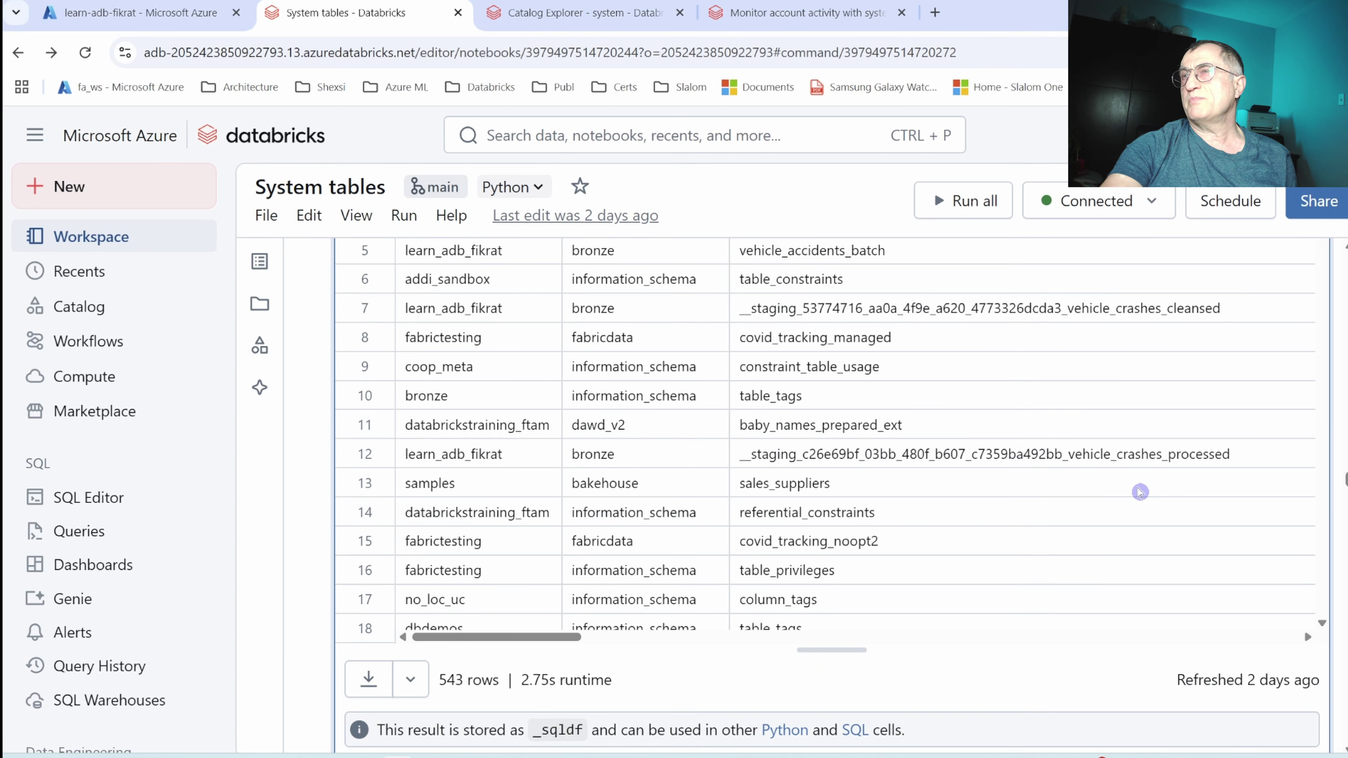
{"action": "scroll", "coordinate": [1126, 490], "scroll_direction": "up", "scroll_amount": 2}
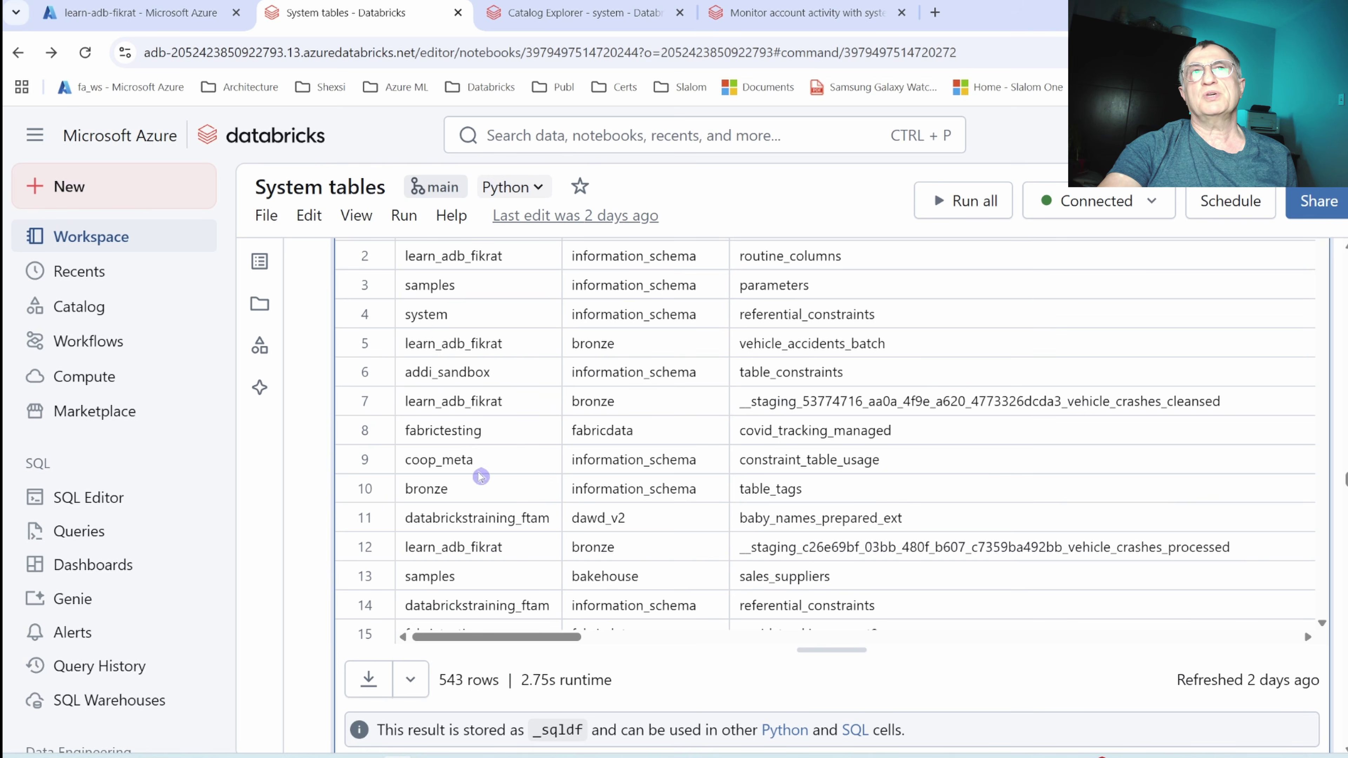
{"action": "scroll", "coordinate": [567, 538], "scroll_direction": "up", "scroll_amount": 5}
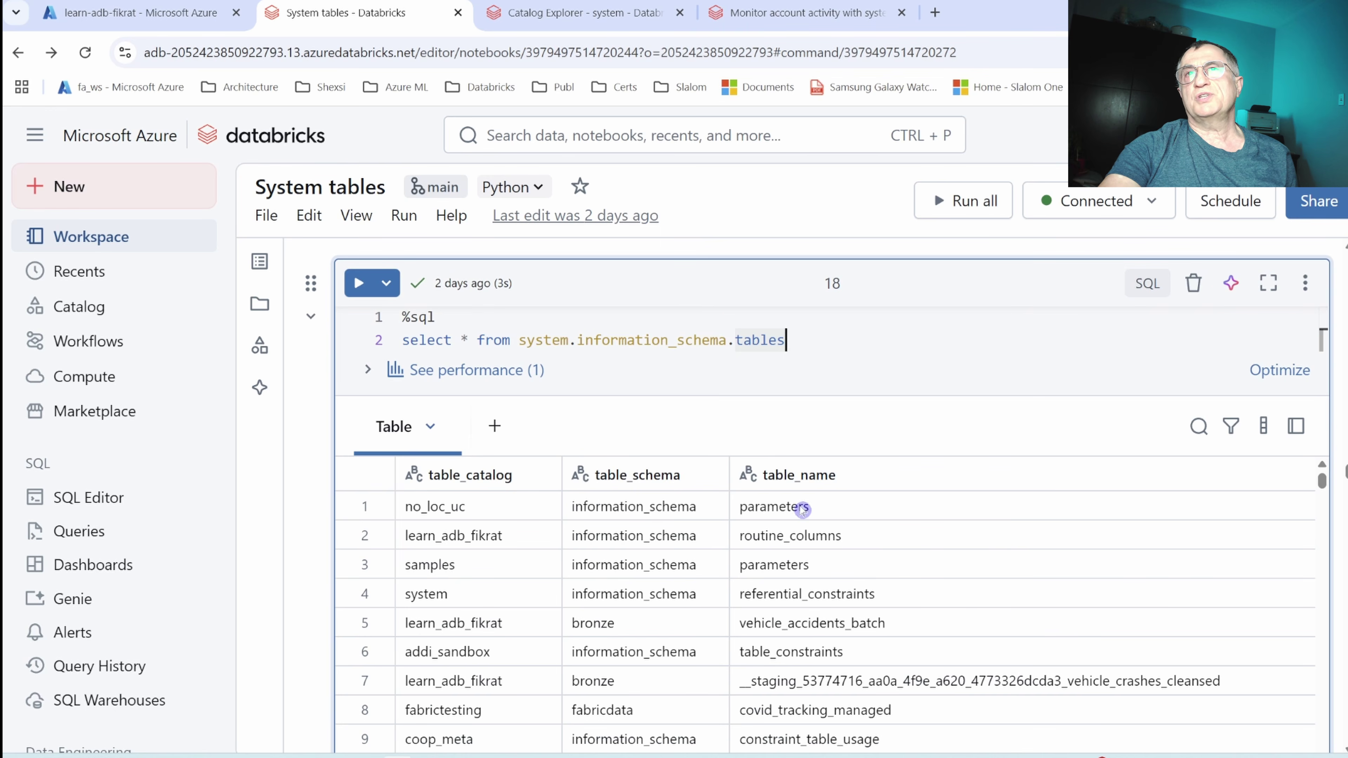
{"action": "scroll", "coordinate": [981, 592], "scroll_direction": "down", "scroll_amount": 2}
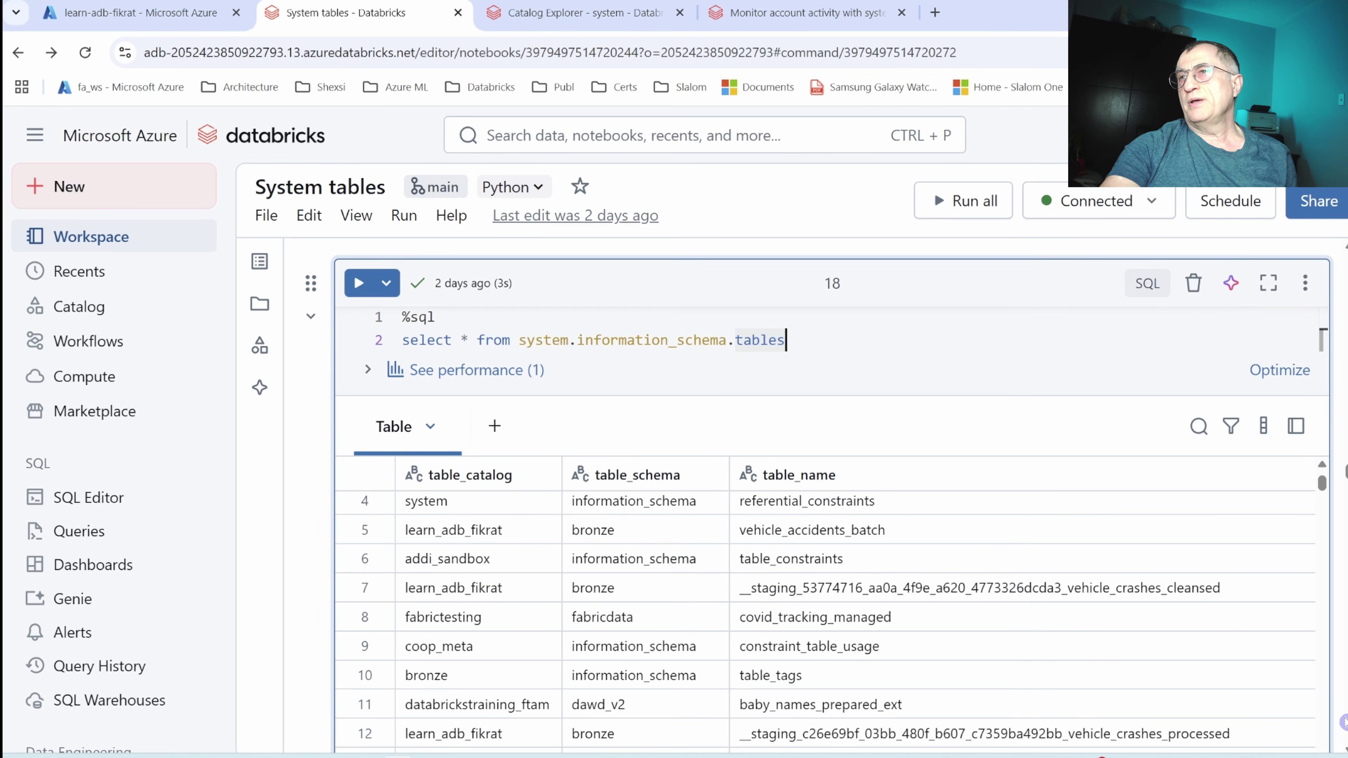
{"action": "scroll", "coordinate": [1342, 739], "scroll_direction": "down", "scroll_amount": 2}
{"action": "scroll", "coordinate": [832, 478], "scroll_direction": "down", "scroll_amount": 2}
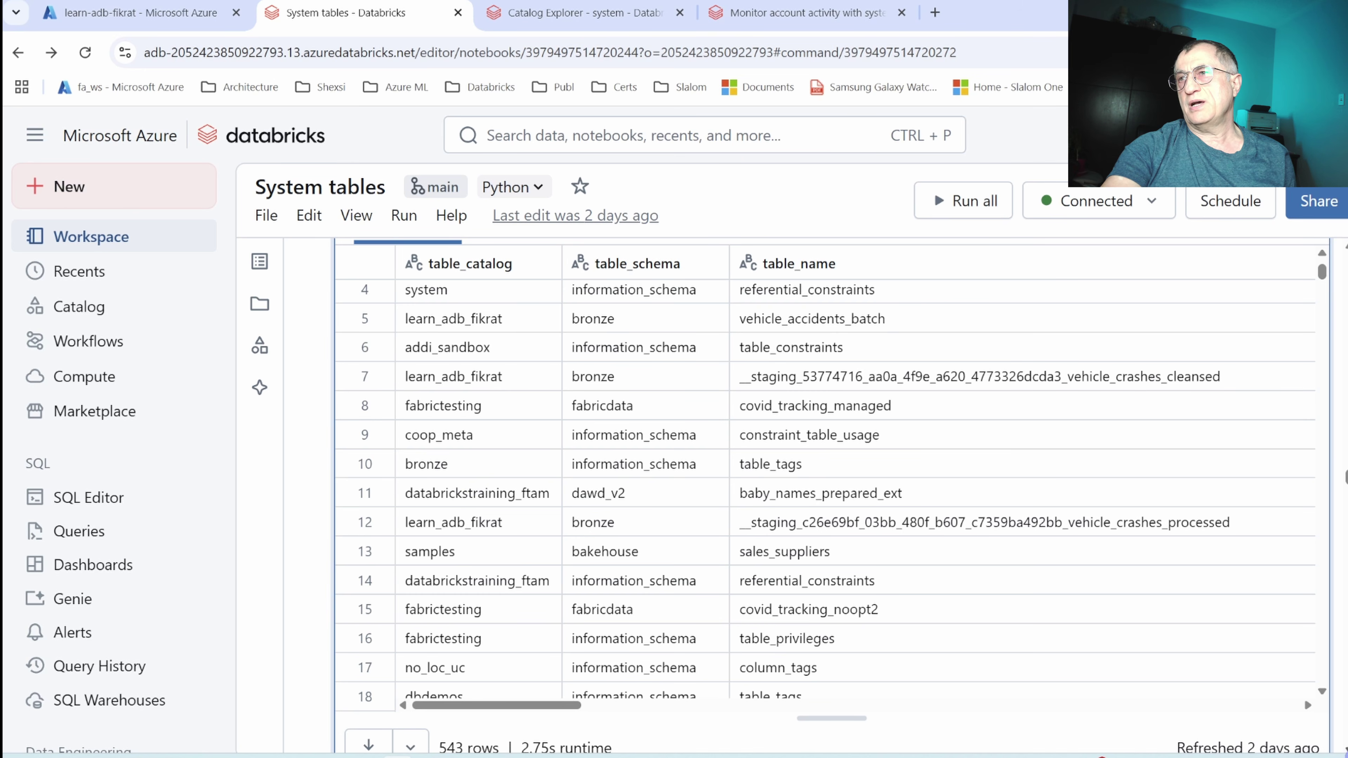
Review the system.information_schema.columns query and the catalog, schema, table and column names in its results.
{"action": "scroll", "coordinate": [1347, 753], "scroll_direction": "down", "scroll_amount": 3}
{"action": "scroll", "coordinate": [701, 606], "scroll_direction": "down", "scroll_amount": 2}
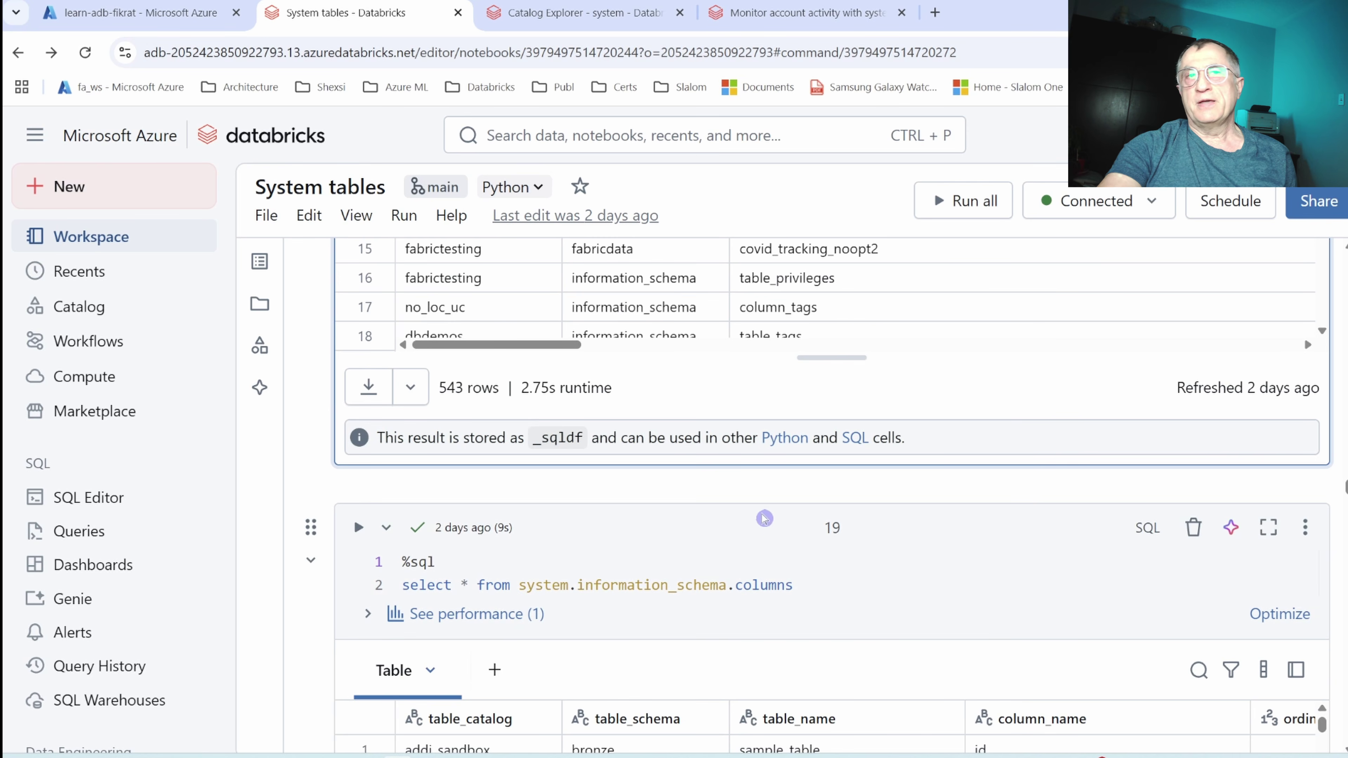
{"action": "scroll", "coordinate": [828, 542], "scroll_direction": "down", "scroll_amount": 4}
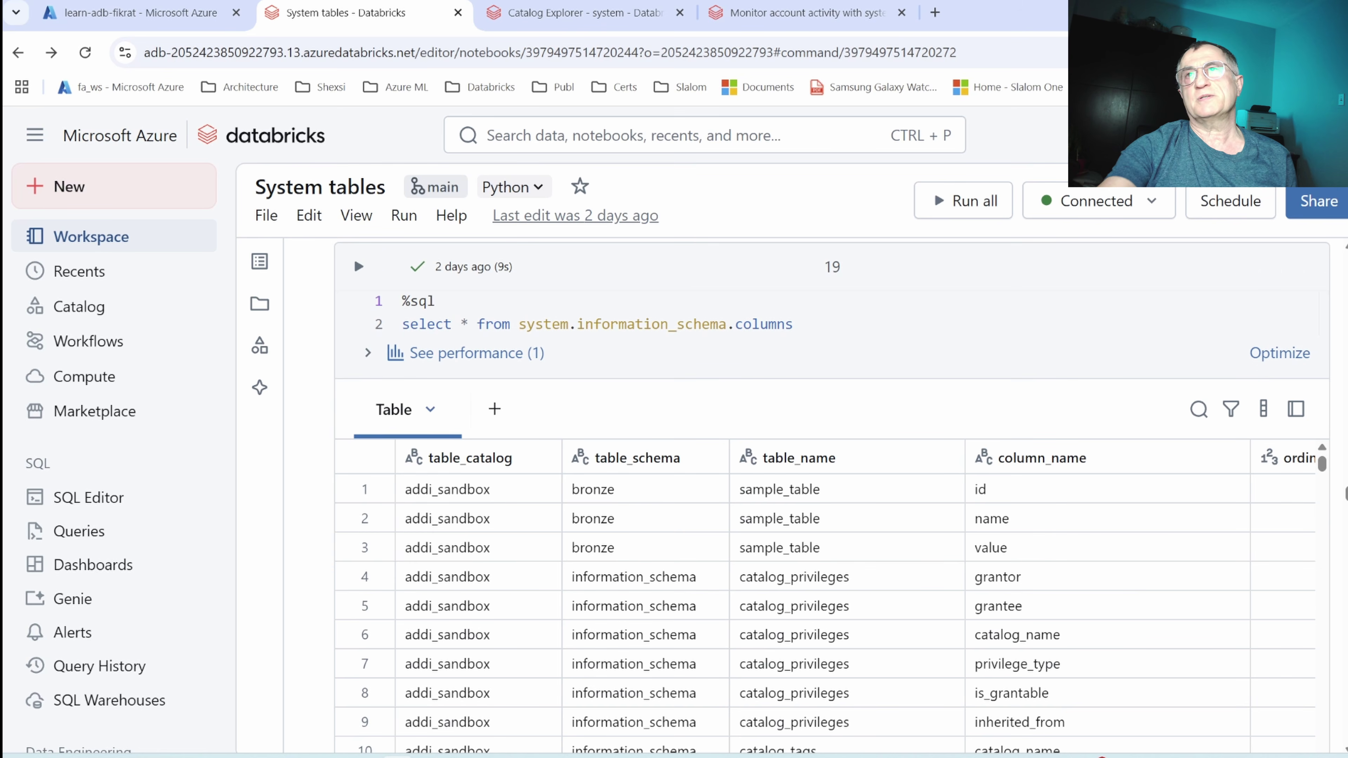
Examine the system.lakeflow.jobs results from account_id to creator_id and rerun the query.
{"action": "scroll", "coordinate": [777, 520], "scroll_direction": "down", "scroll_amount": 8}
{"action": "left_click", "coordinate": [778, 520]}
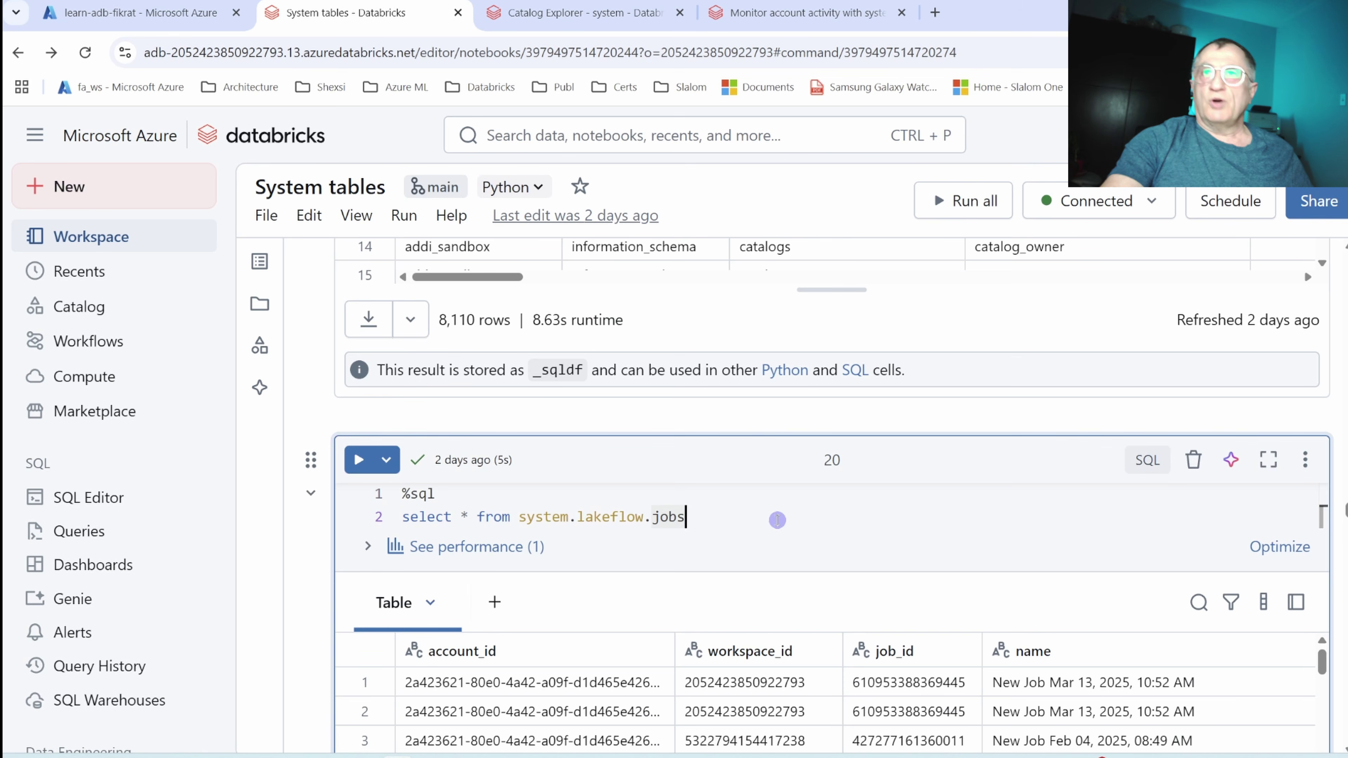
{"action": "scroll", "coordinate": [766, 545], "scroll_direction": "down", "scroll_amount": 2}
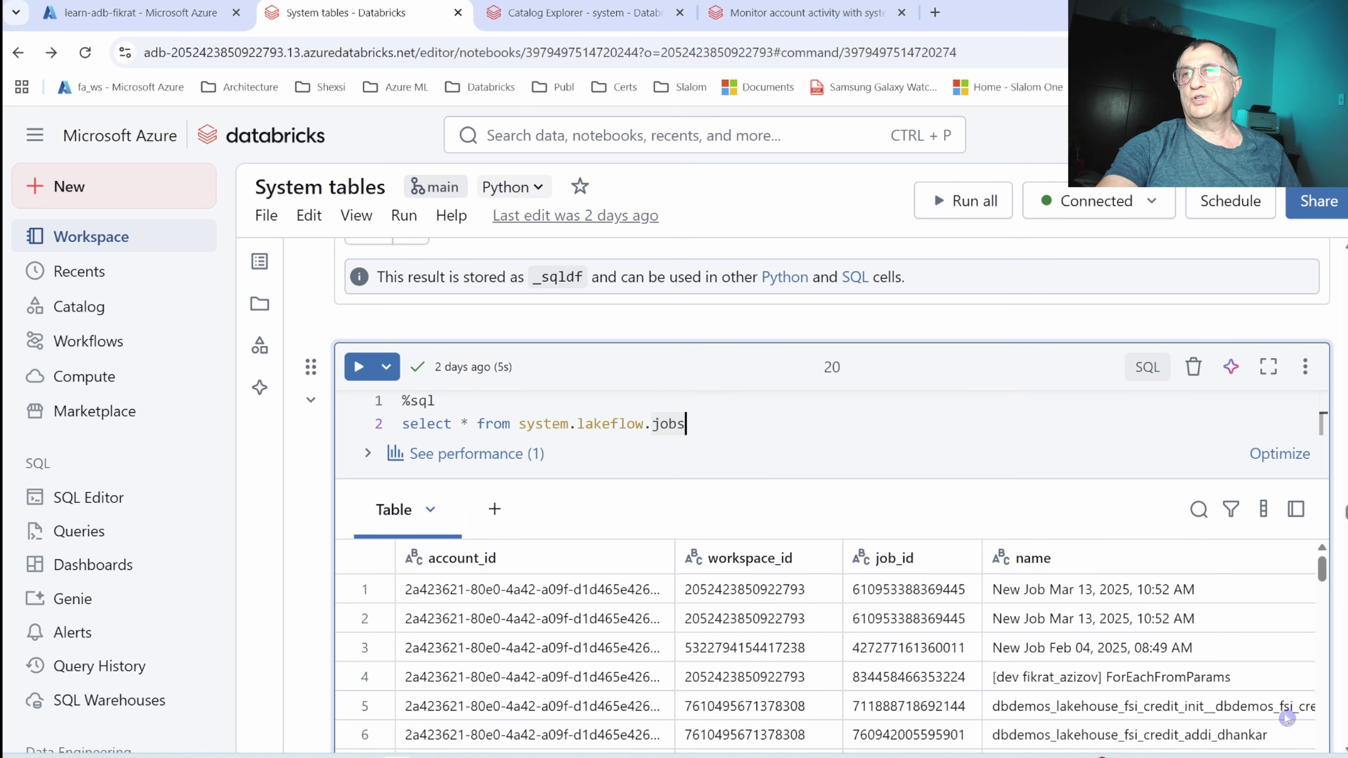
{"action": "scroll", "coordinate": [790, 713], "scroll_direction": "down", "scroll_amount": 5}
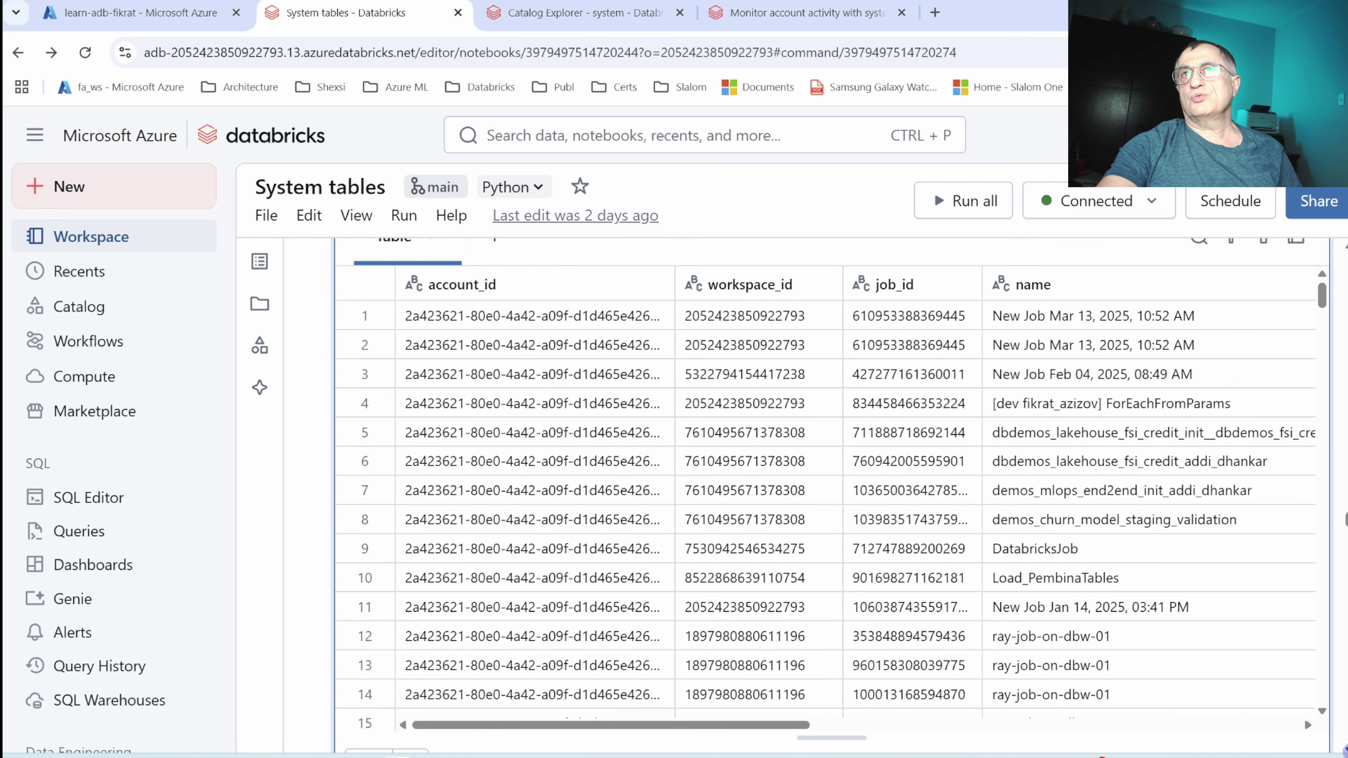
{"action": "left_click_drag", "start_coordinate": [791, 725], "coordinate": [892, 726]}
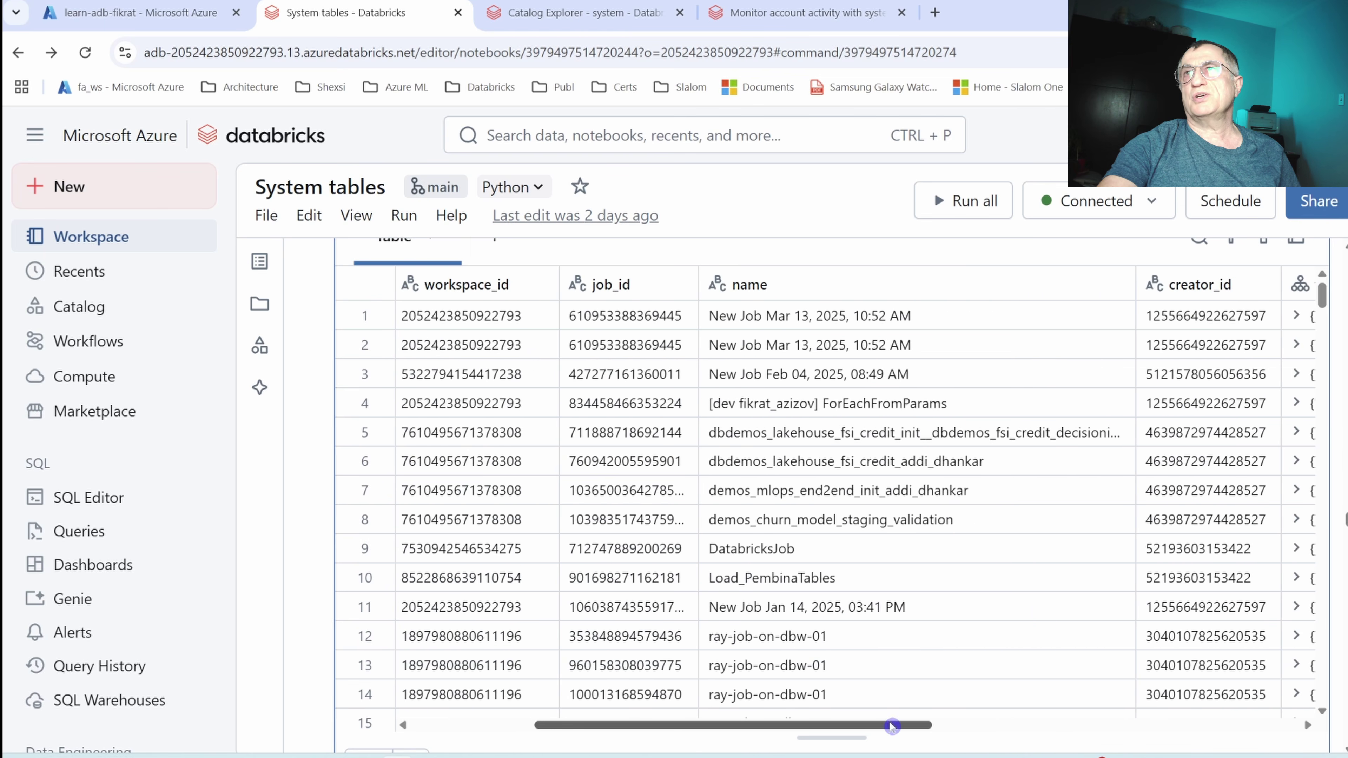
{"action": "scroll", "coordinate": [354, 444], "scroll_direction": "down", "scroll_amount": 8}
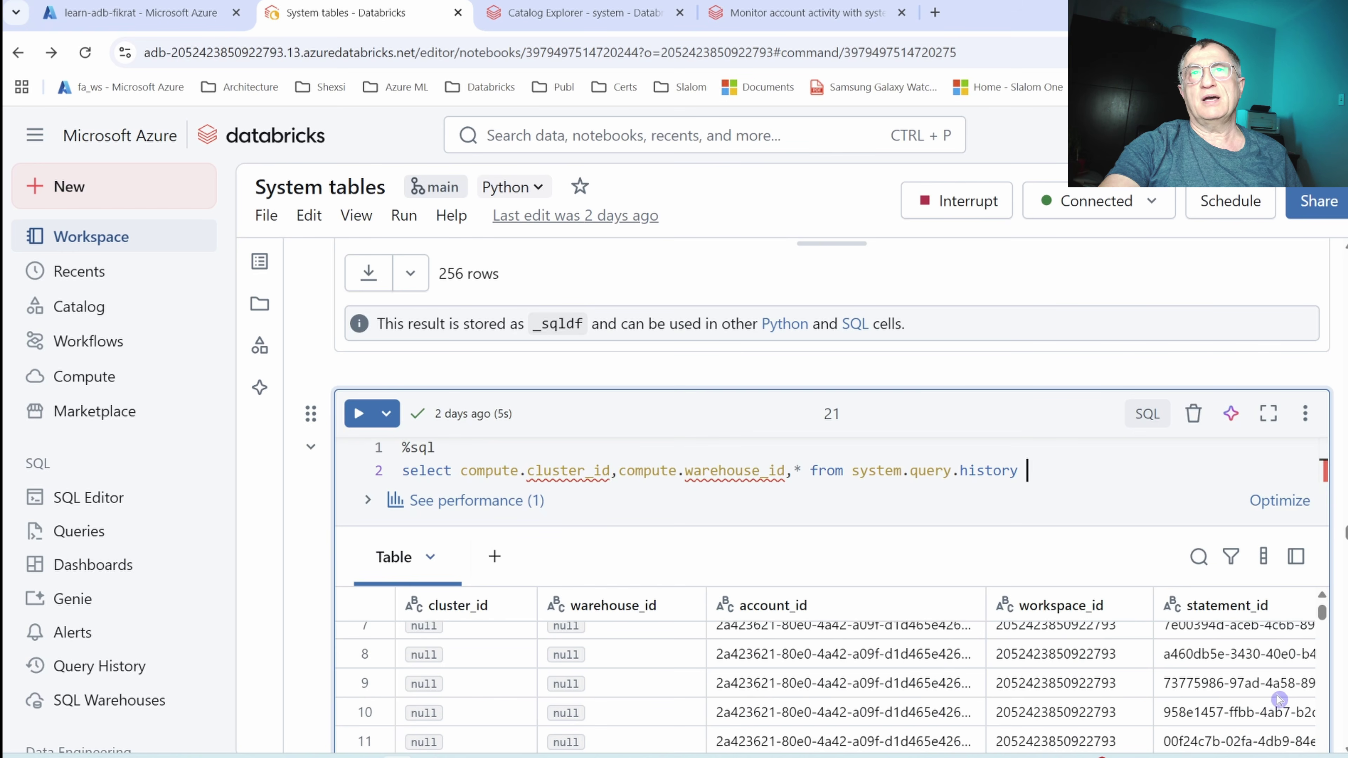
Review the system.query.history query that selects compute.cluster_id and compute.warehouse_id, along with its results.
{"action": "scroll", "coordinate": [1261, 688], "scroll_direction": "up", "scroll_amount": 3}
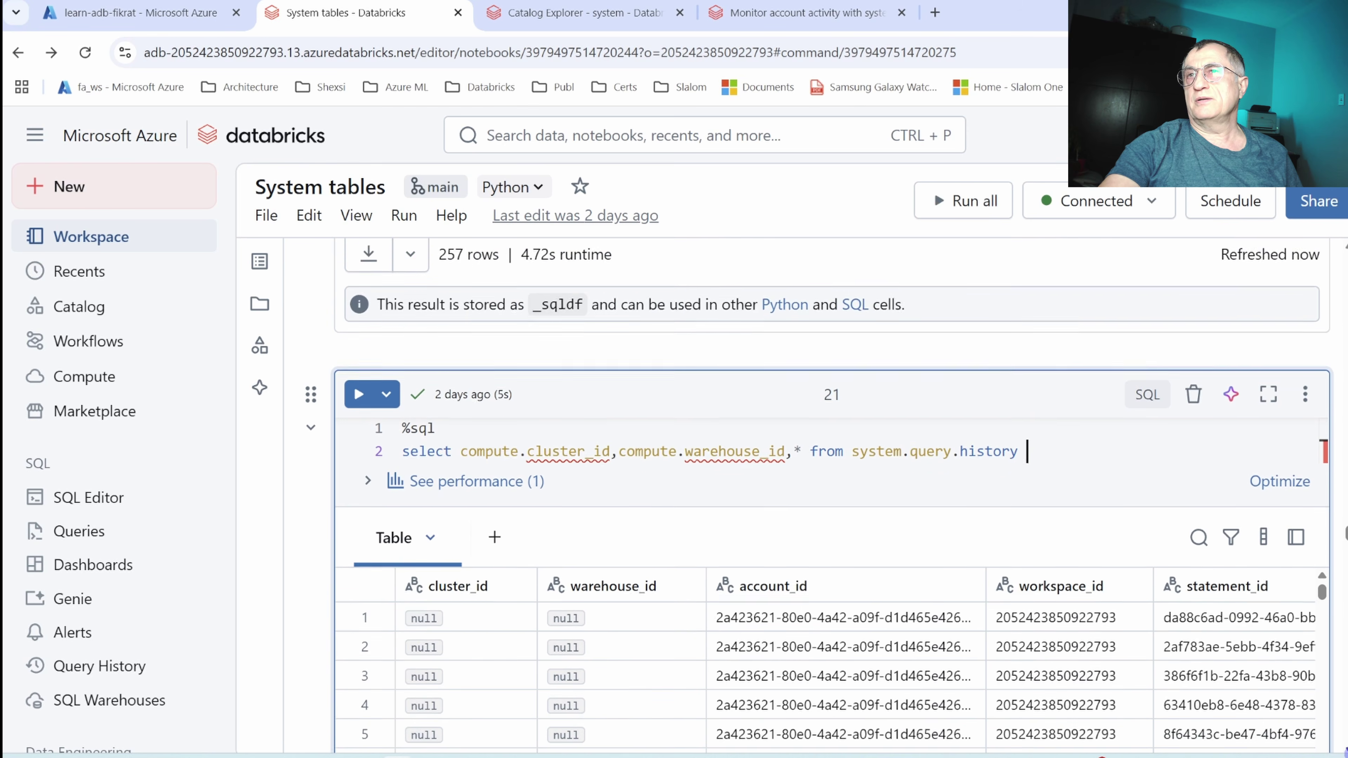
{"action": "scroll", "coordinate": [817, 497], "scroll_direction": "down", "scroll_amount": 2}
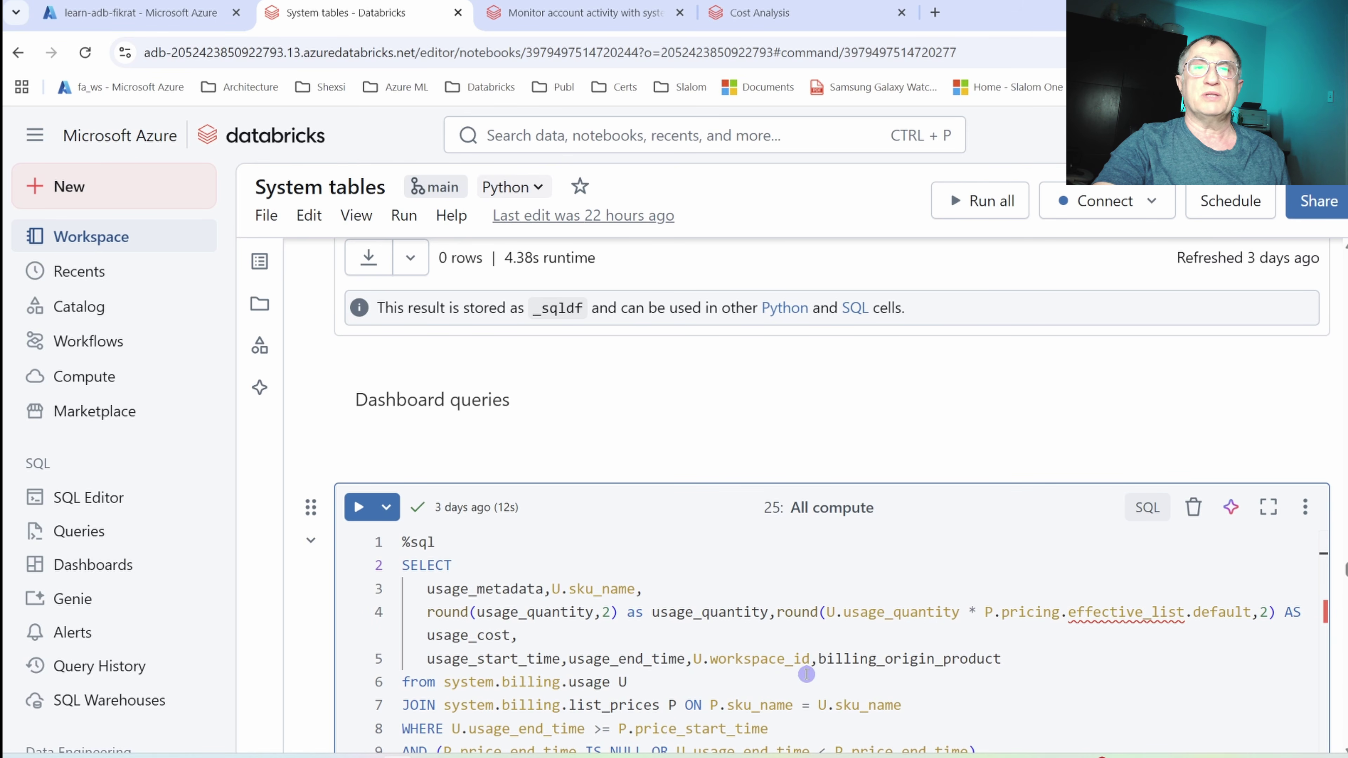
Switch to the system tables documentation and examine the relationship diagram around the lakeflow, compute and billing tables.
{"action": "left_click", "coordinate": [586, 14]}
{"action": "scroll", "coordinate": [912, 563], "scroll_direction": "up", "scroll_amount": 10}
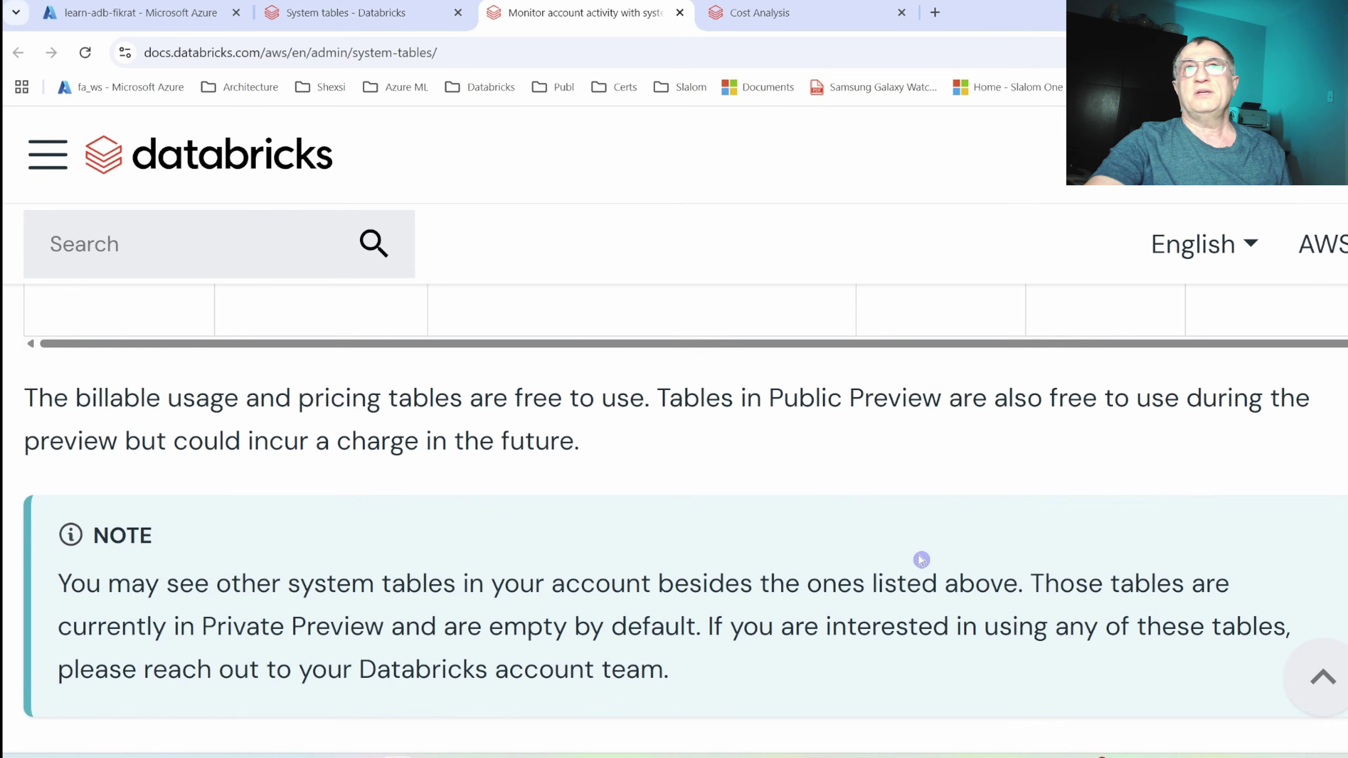
{"action": "scroll", "coordinate": [922, 559], "scroll_direction": "up", "scroll_amount": 5}
{"action": "scroll", "coordinate": [426, 496], "scroll_direction": "down", "scroll_amount": 15}
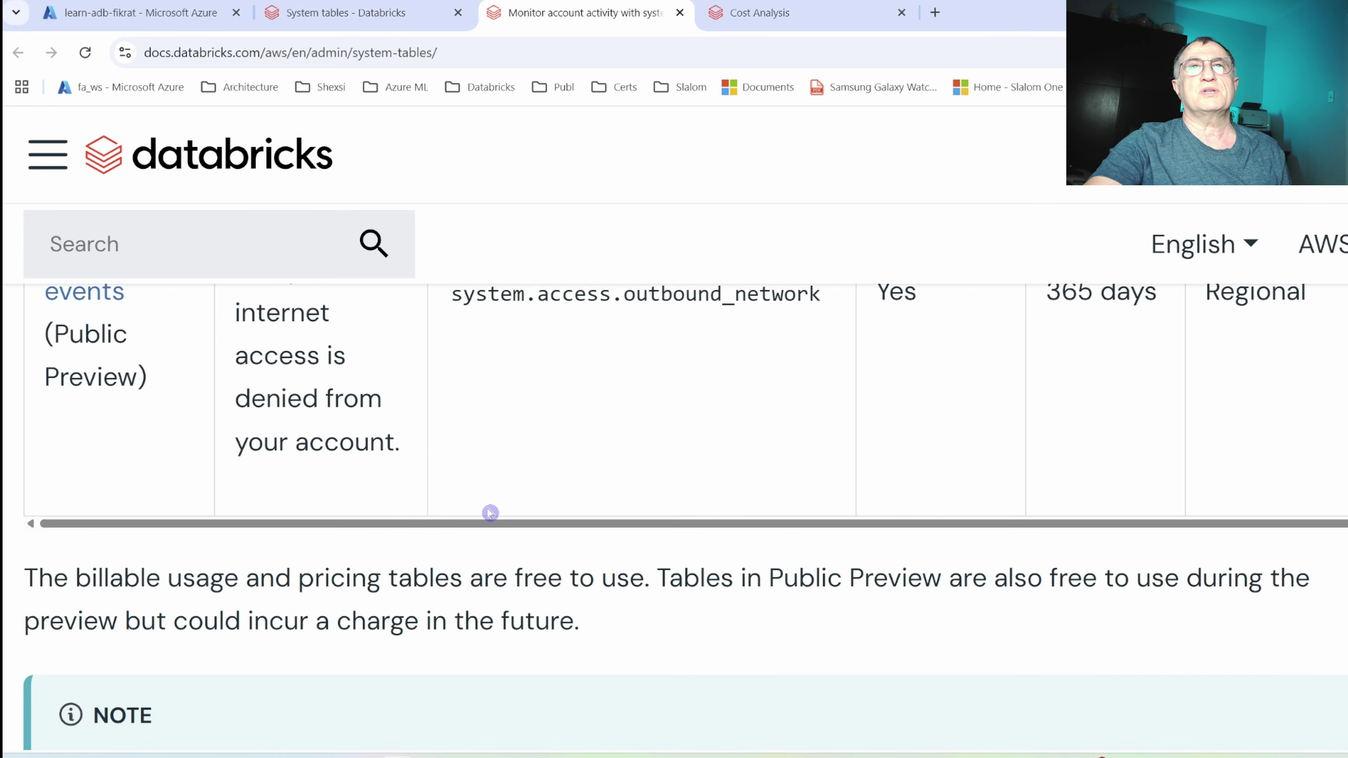
{"action": "scroll", "coordinate": [594, 531], "scroll_direction": "down", "scroll_amount": 3}
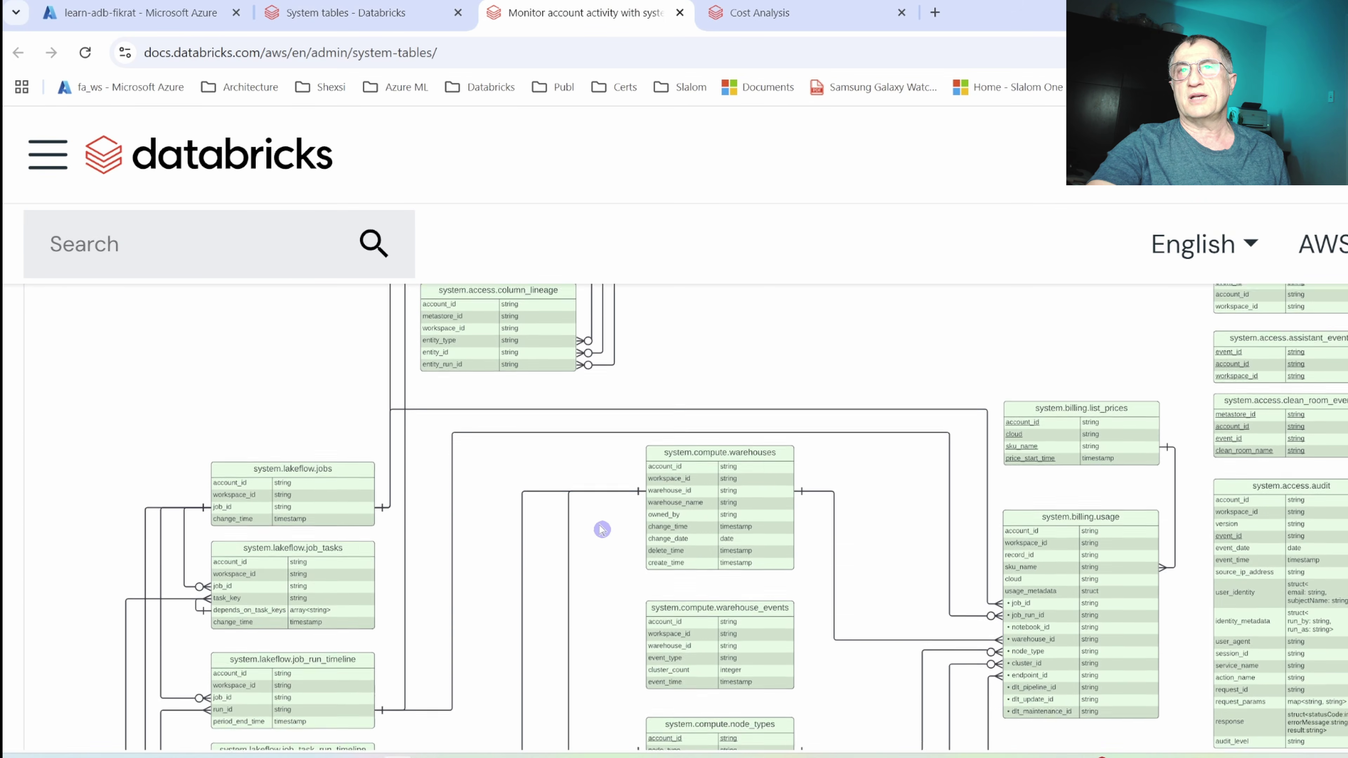
{"action": "scroll", "coordinate": [595, 551], "scroll_direction": "up", "scroll_amount": 2}
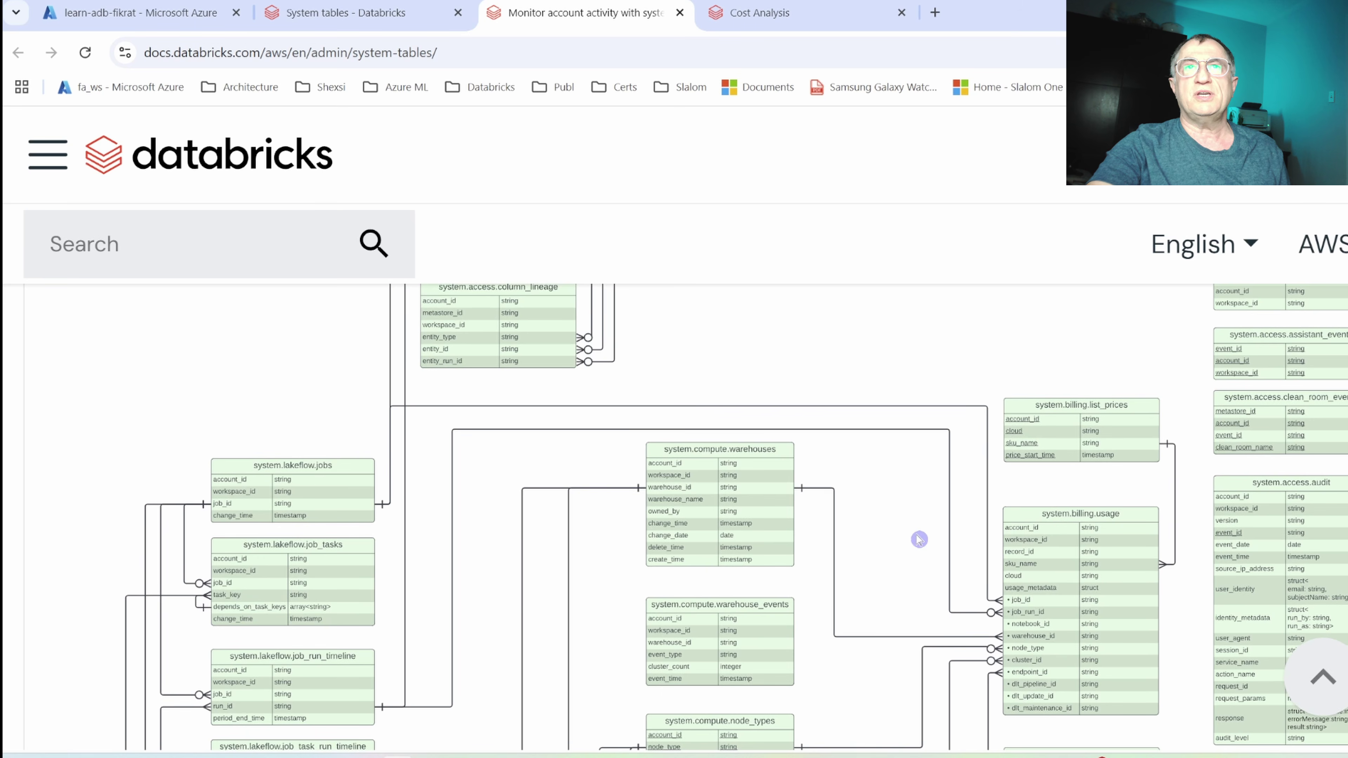
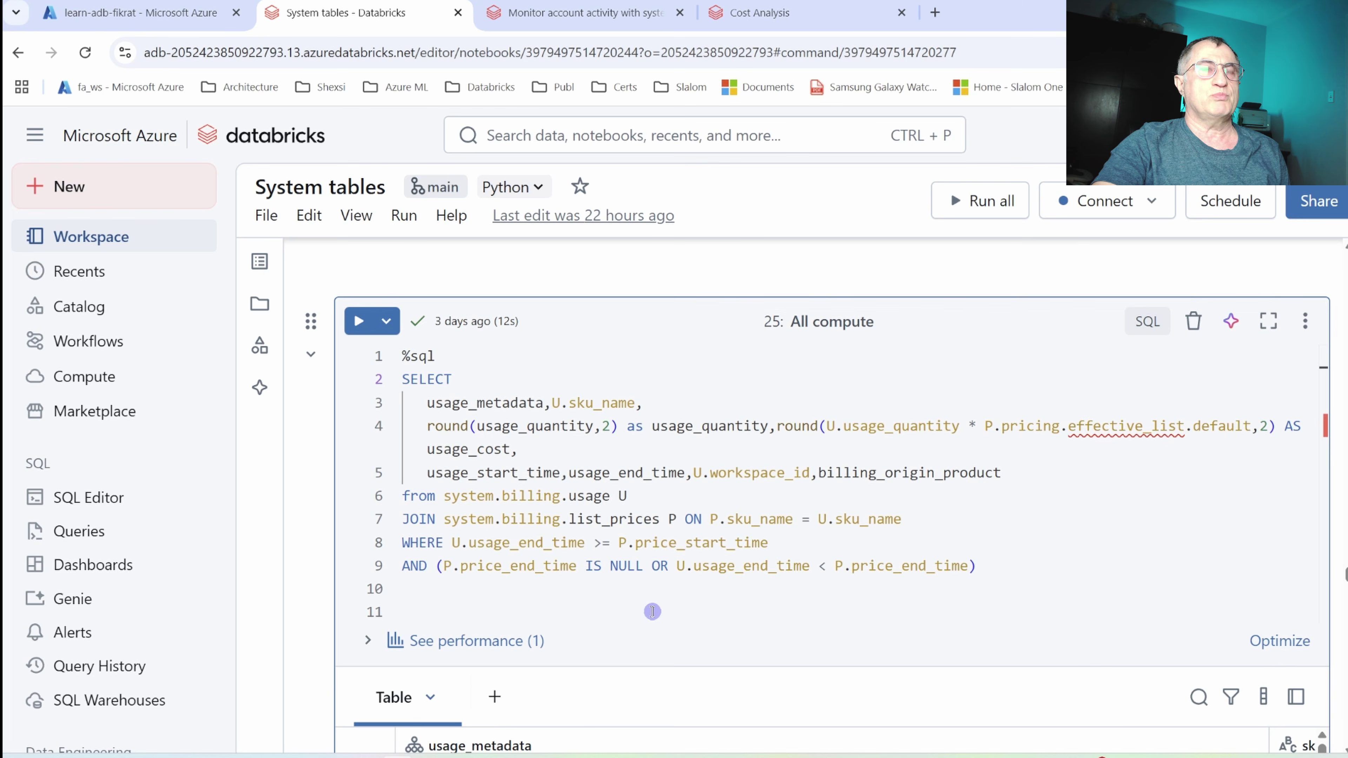
Open the workspace's Dashboards page in a new browser tab.
{"action": "right_click", "coordinate": [87, 569]}
{"action": "left_click", "coordinate": [177, 310]}
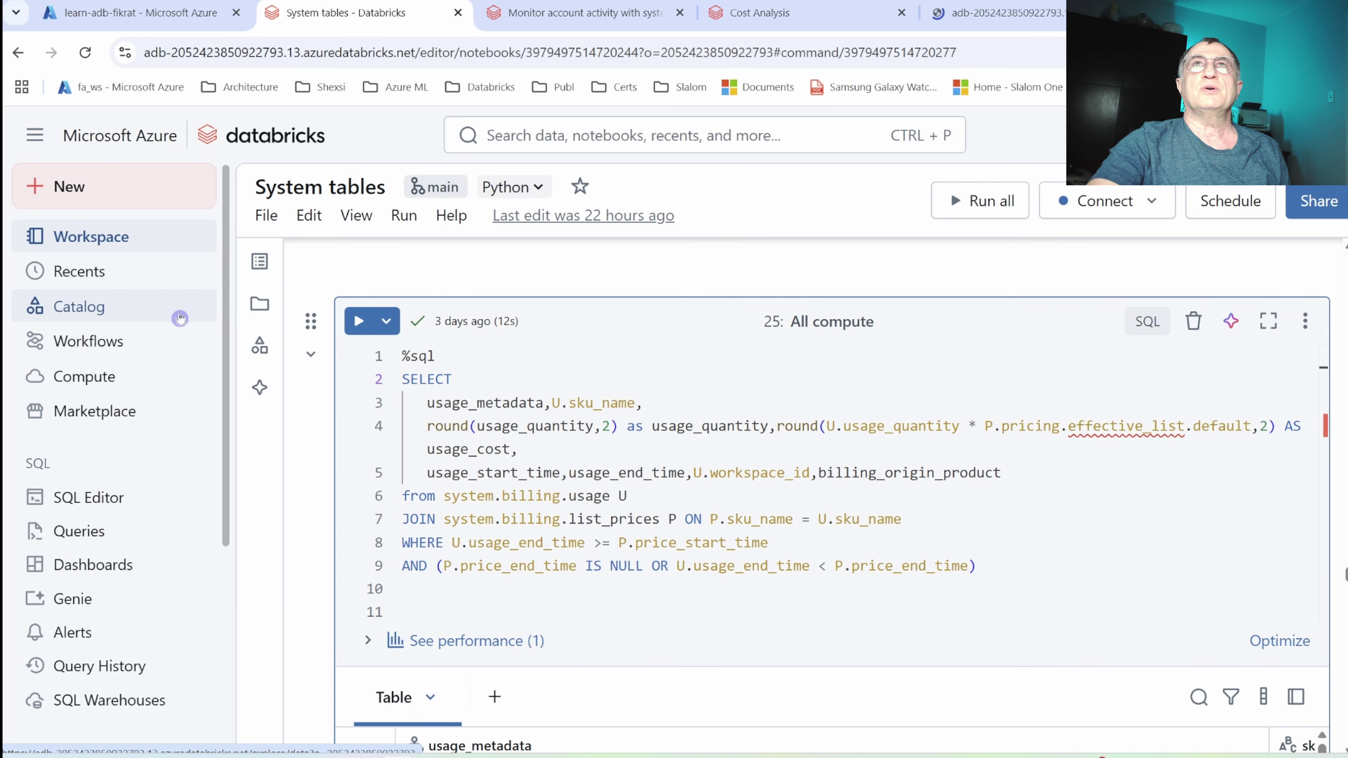
Create a new dashboard from the Dashboards page.
{"action": "left_click", "coordinate": [976, 19]}
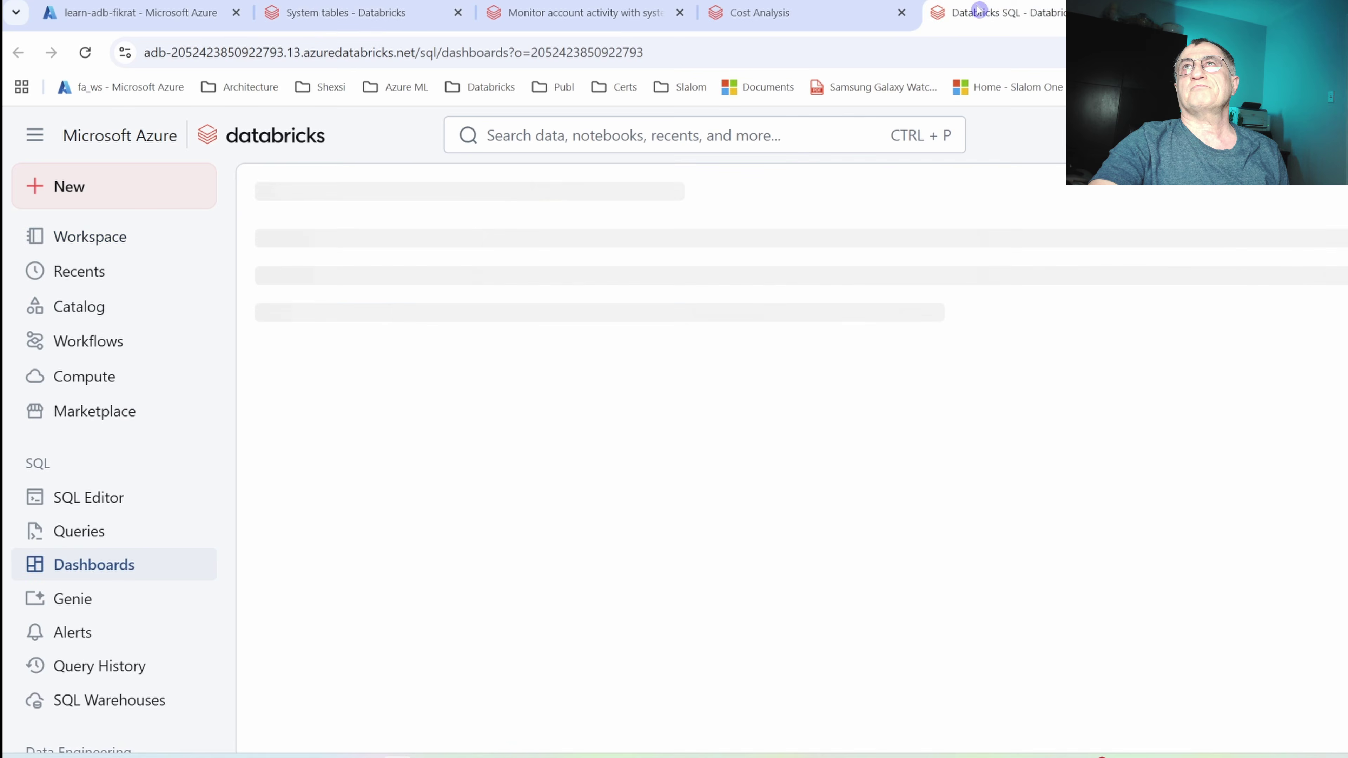
{"action": "scroll", "coordinate": [618, 534], "scroll_direction": "down", "scroll_amount": 3}
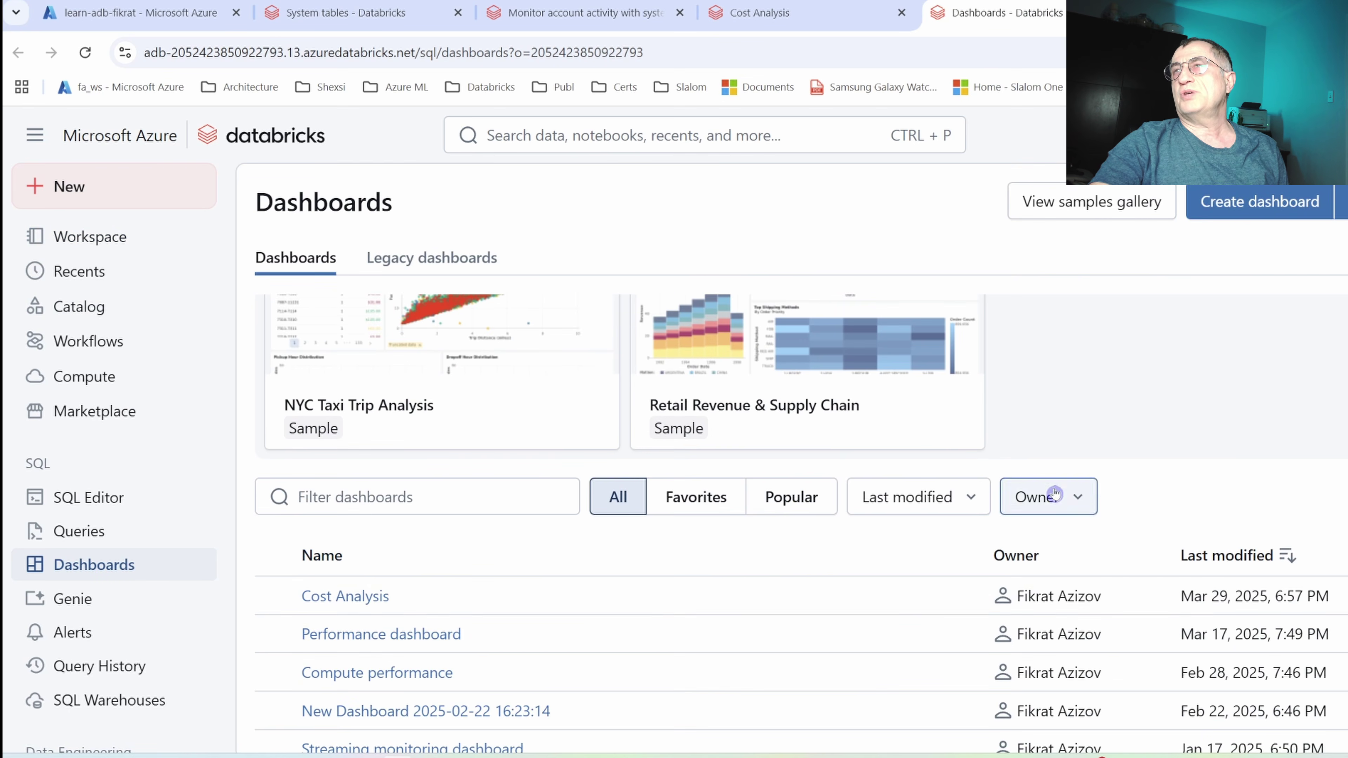
{"action": "scroll", "coordinate": [1205, 312], "scroll_direction": "up", "scroll_amount": 3}
{"action": "left_click", "coordinate": [1266, 209]}
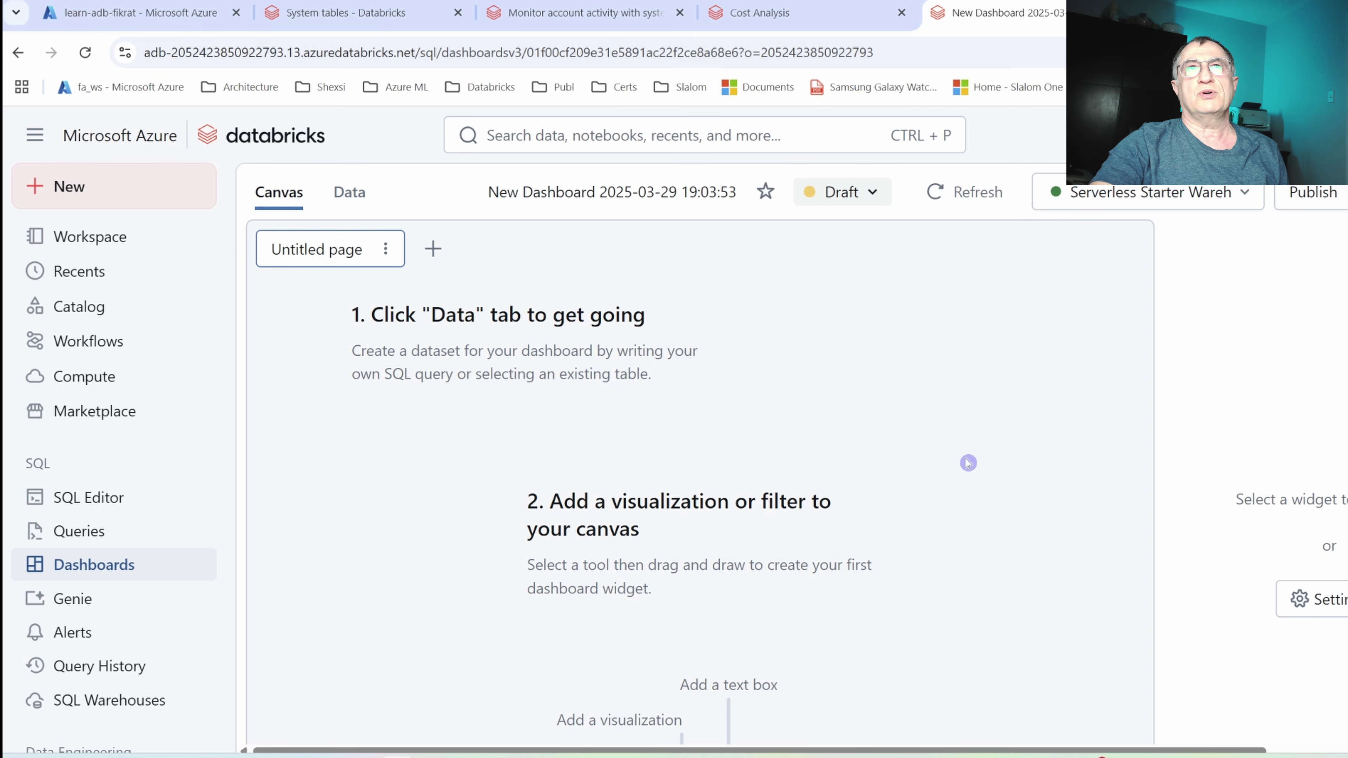
Add an empty dataset created from SQL to the new dashboard.
{"action": "left_click", "coordinate": [350, 198]}
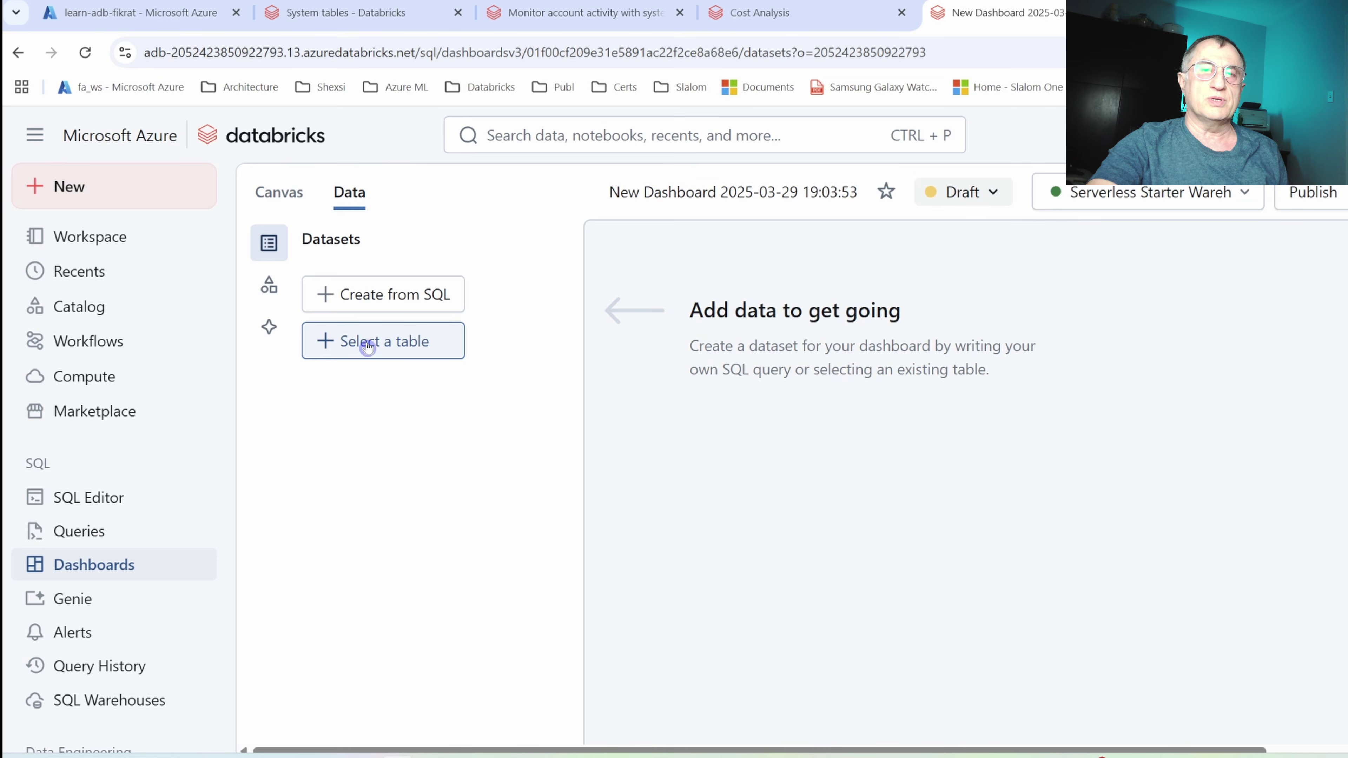
{"action": "left_click", "coordinate": [366, 303]}
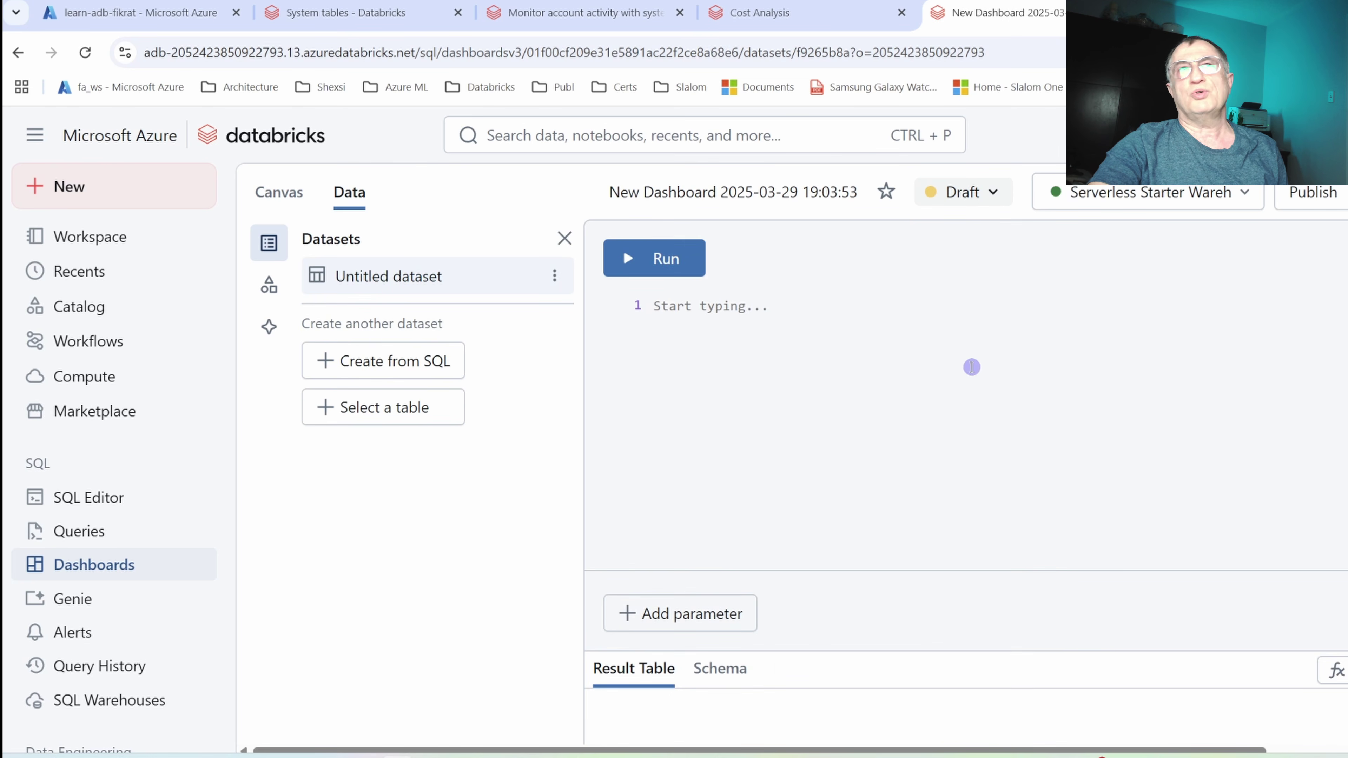
{"action": "left_click", "coordinate": [282, 193]}
{"action": "left_click", "coordinate": [365, 196]}
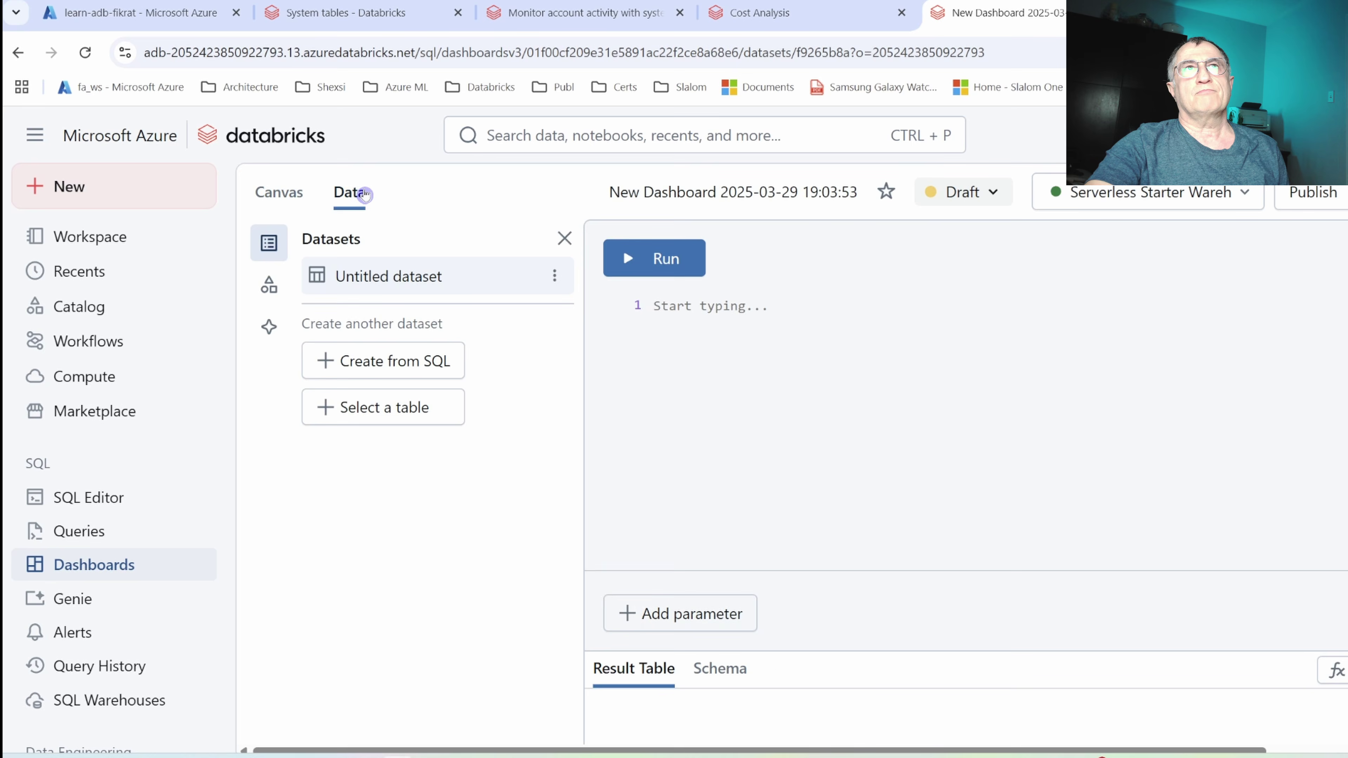
Copy the All compute billing query, without its %sql line, from the System tables notebook into the untitled dataset and run it.
{"action": "left_click", "coordinate": [324, 19]}
{"action": "left_click", "coordinate": [545, 423]}
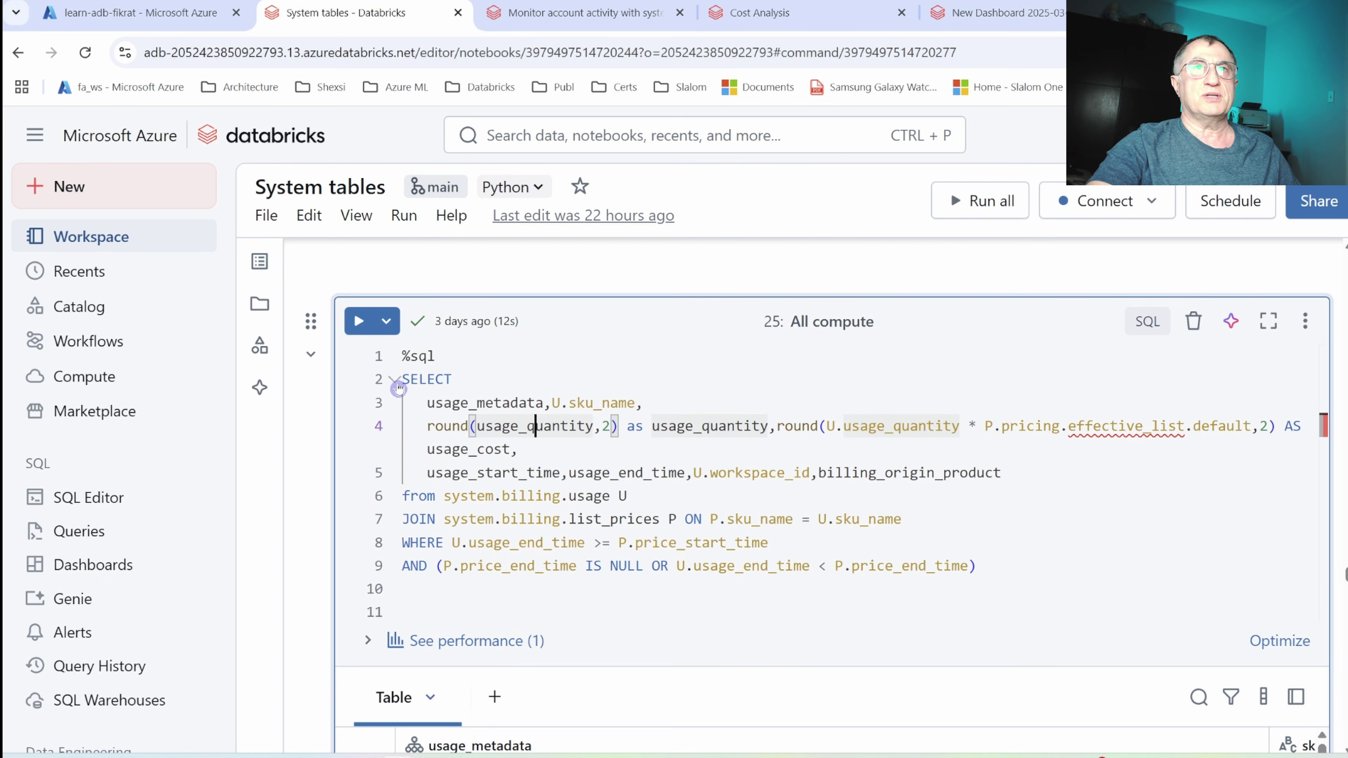
{"action": "left_click_drag", "start_coordinate": [405, 370], "coordinate": [1031, 579]}
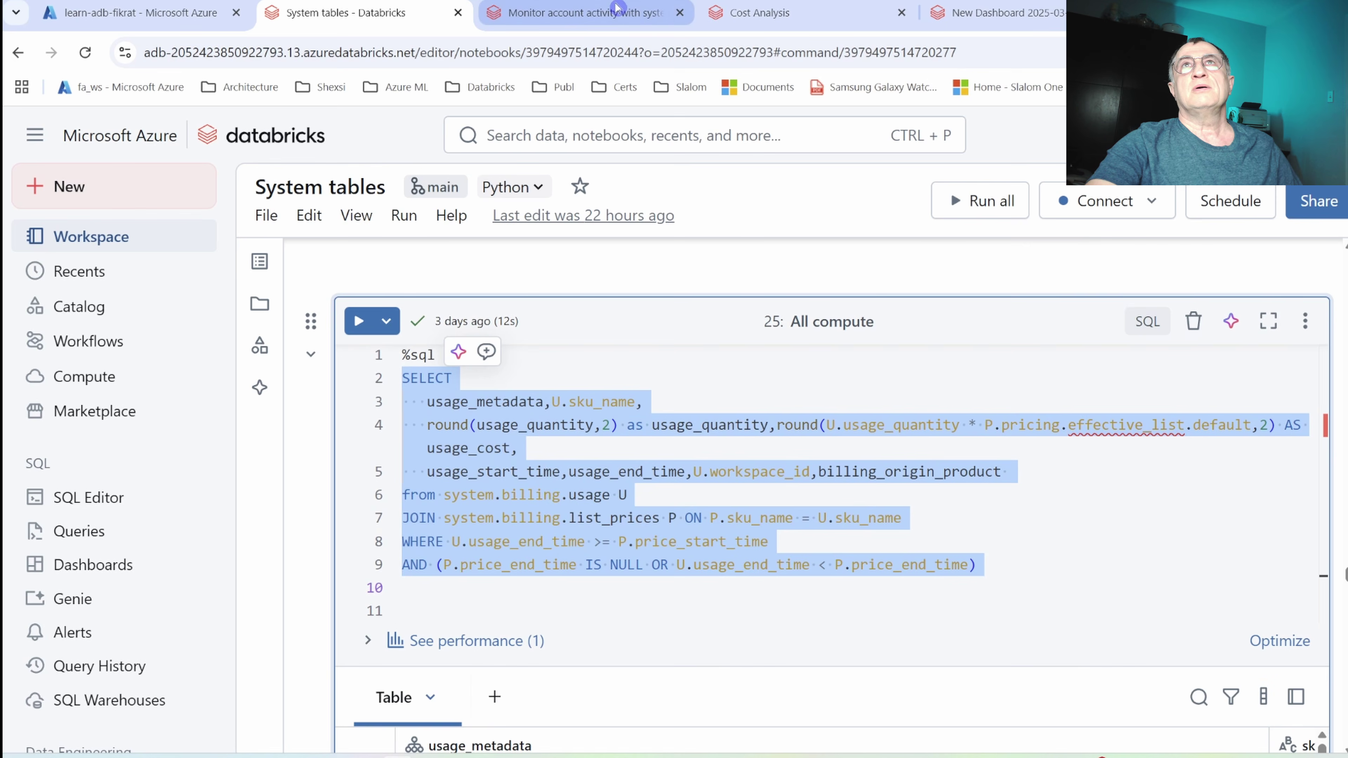
{"action": "left_click", "coordinate": [965, 16]}
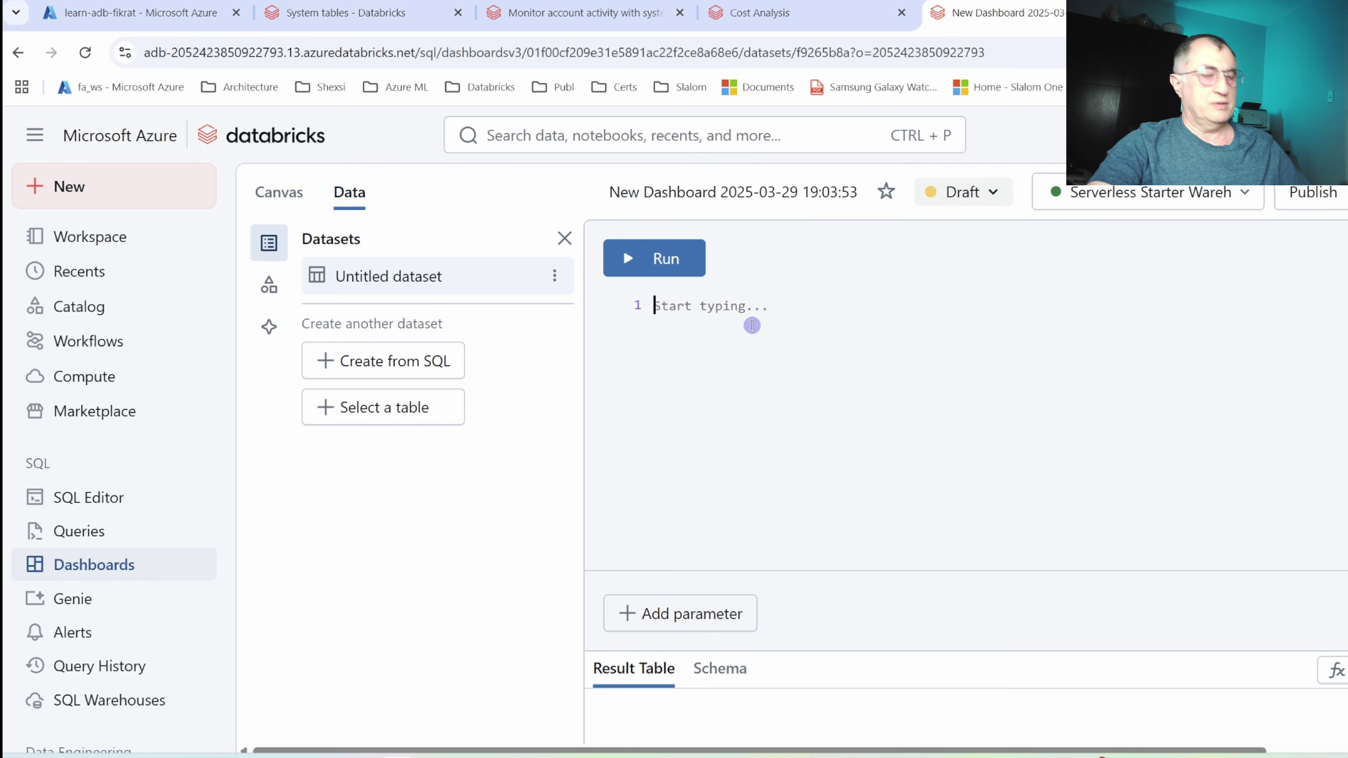
{"action": "key", "text": "ctrl+v"}
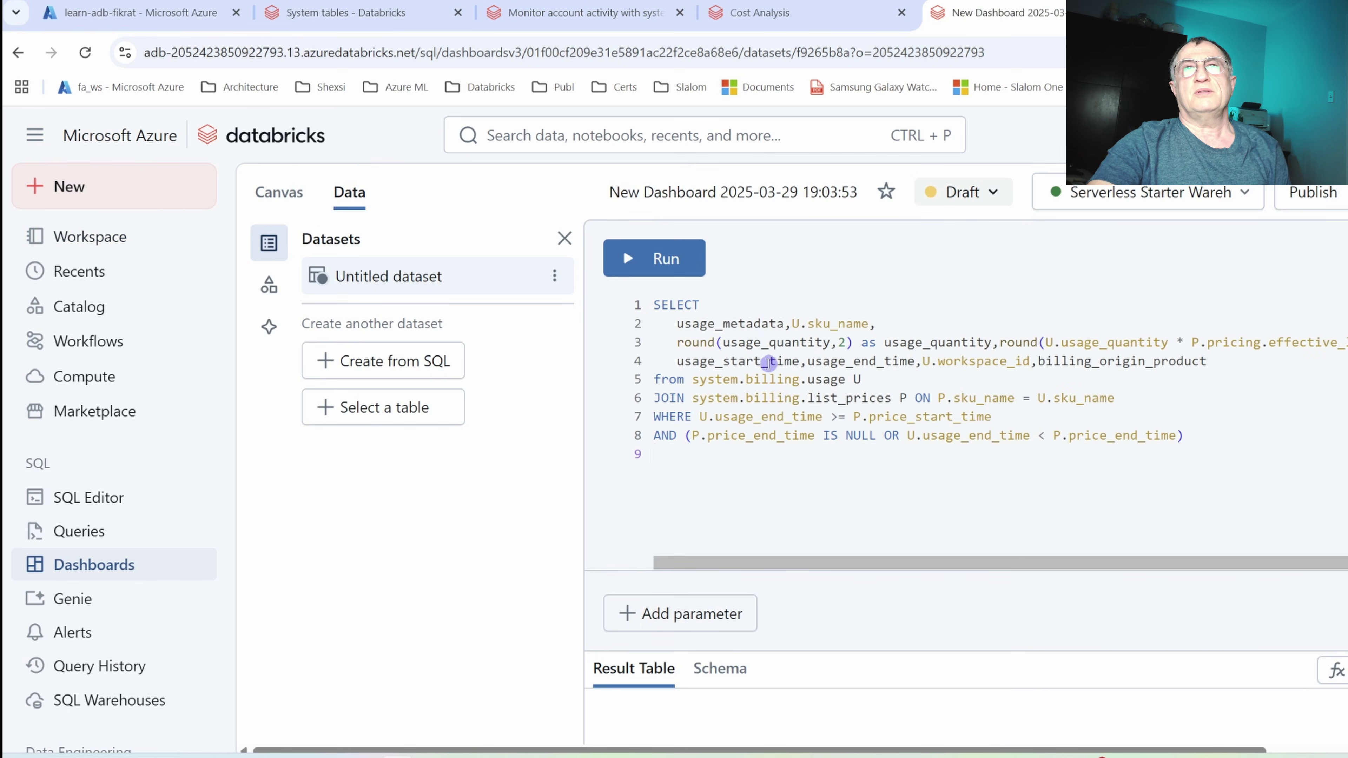
{"action": "key", "text": "ctrl+Return"}
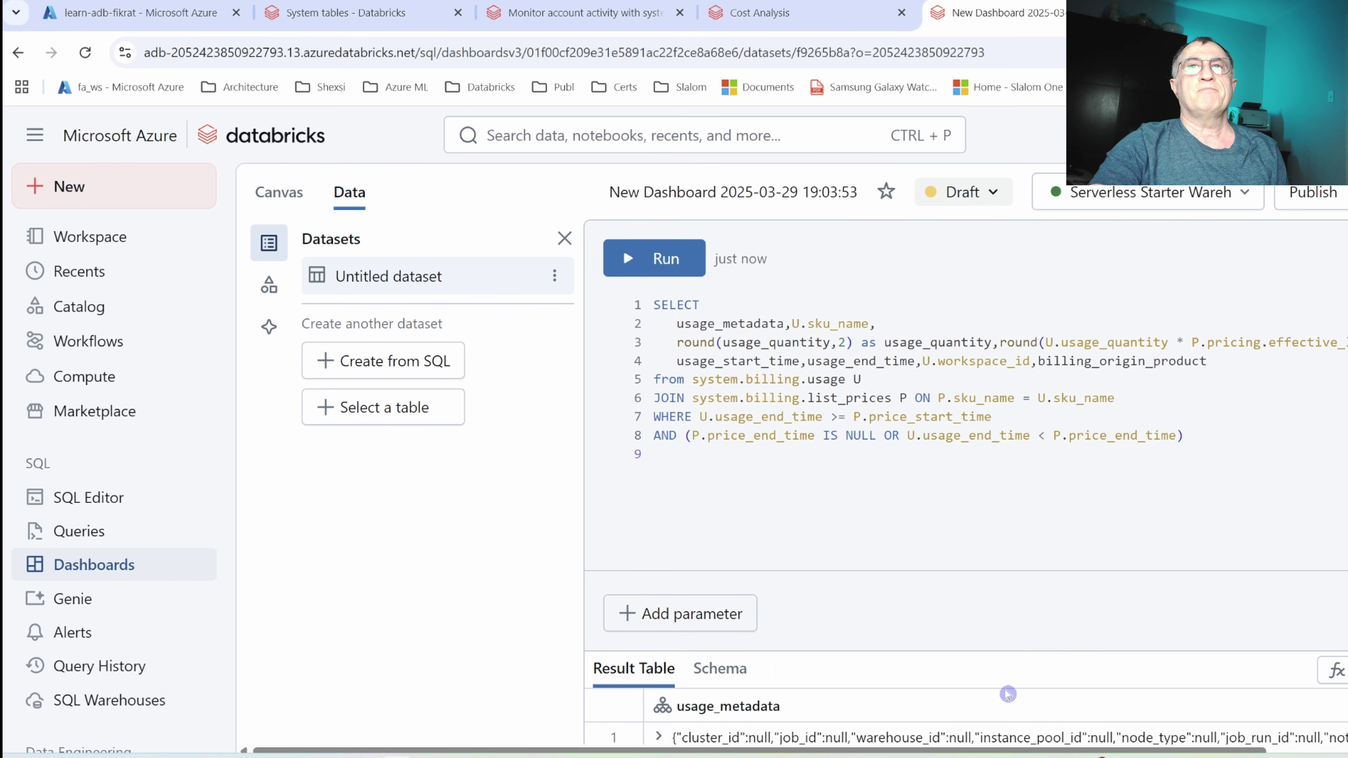
Add a visualization widget to the untitled page of the dashboard canvas.
{"action": "left_click", "coordinate": [279, 192]}
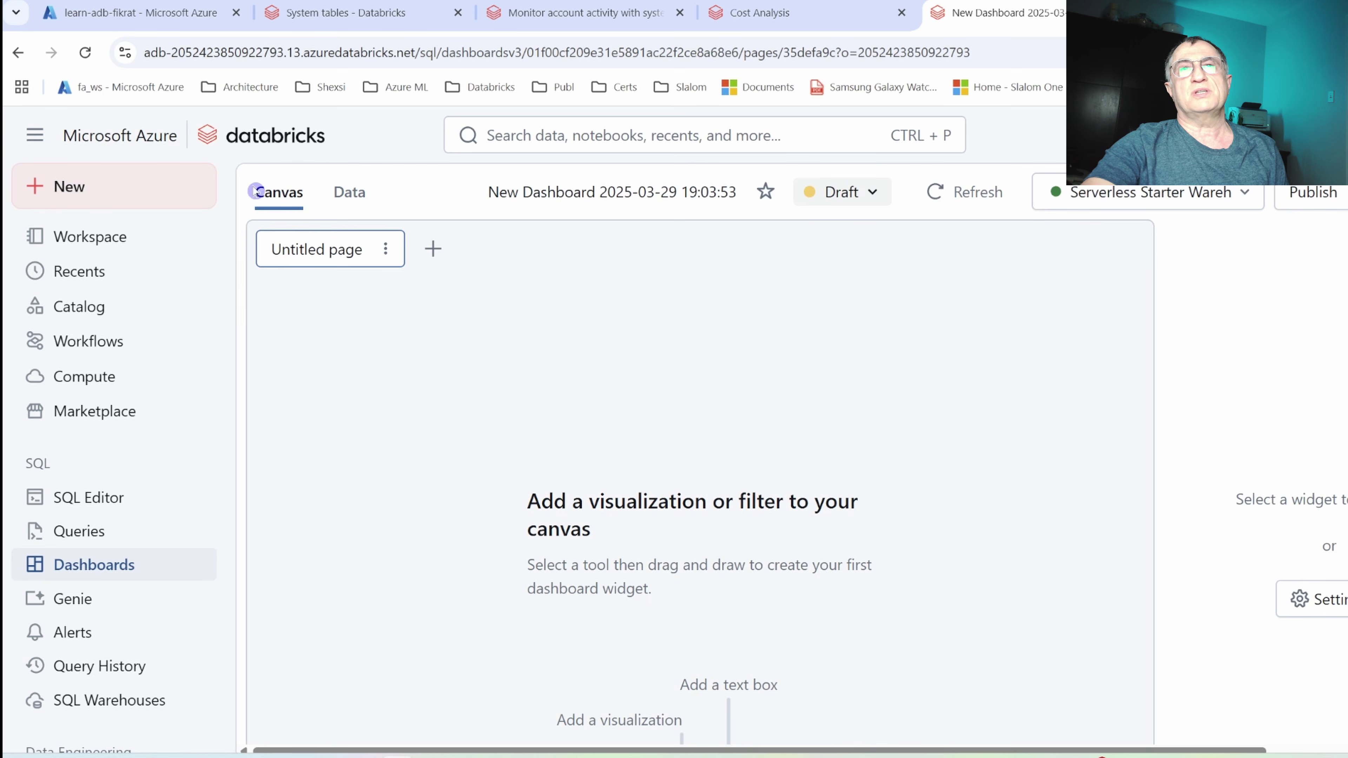
{"action": "scroll", "coordinate": [638, 565], "scroll_direction": "down", "scroll_amount": 3}
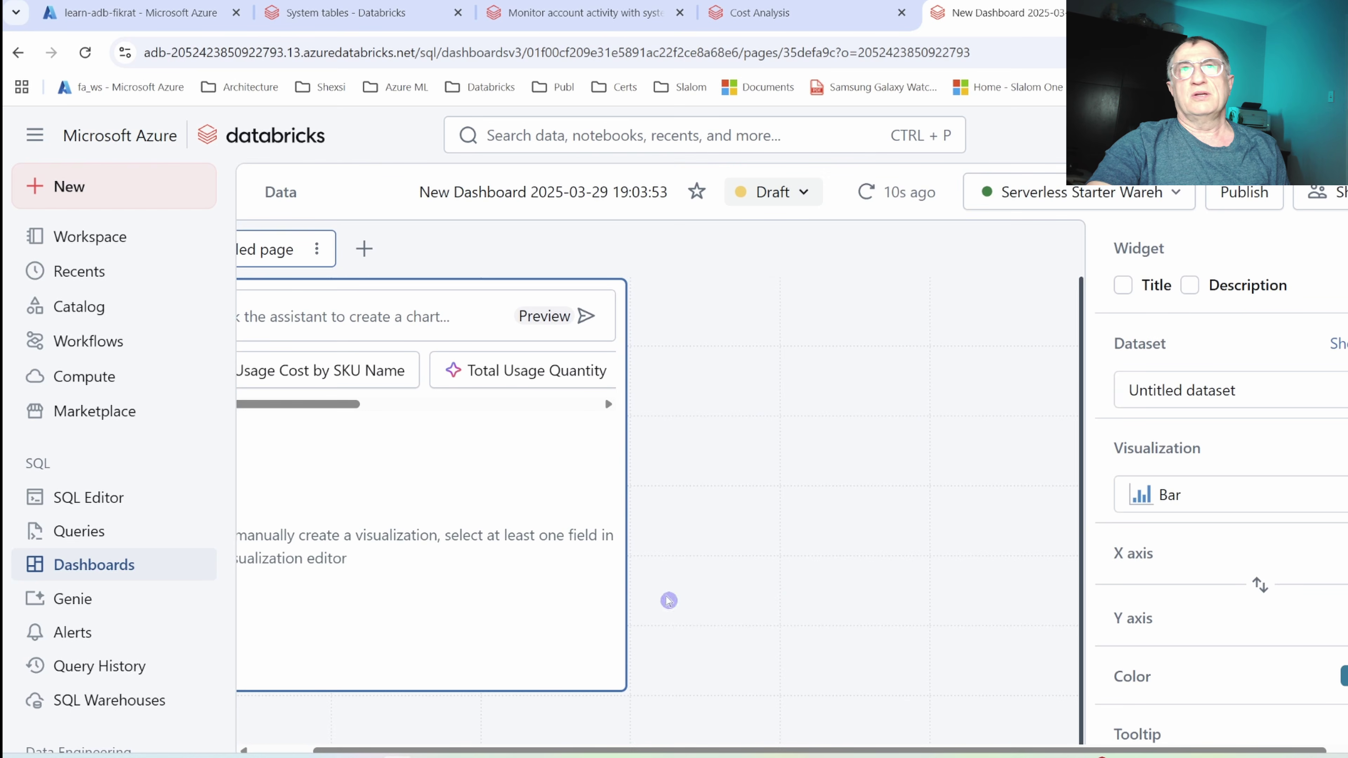
{"action": "left_click_drag", "start_coordinate": [875, 750], "coordinate": [813, 752]}
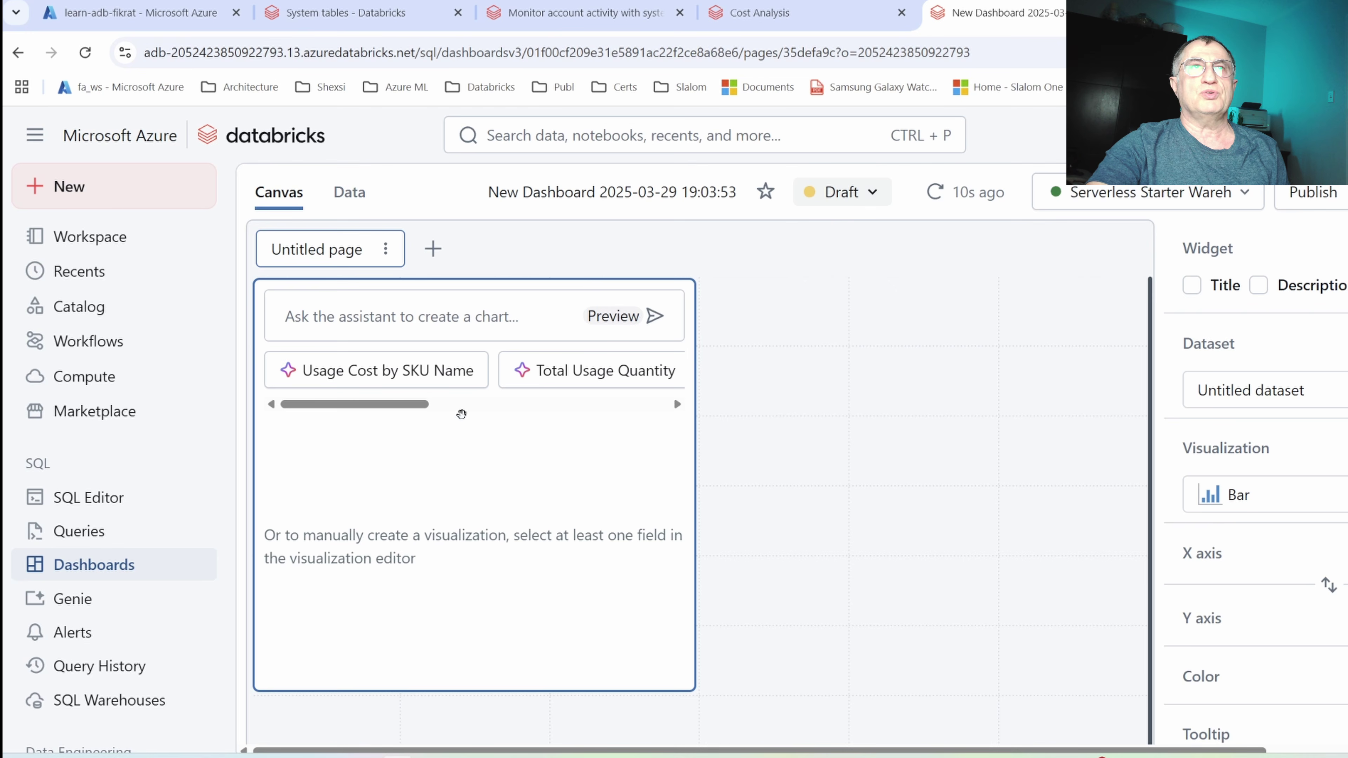
Examine the dataset fields and measures offered for the bar widget's X axis and Y axis.
{"action": "left_click", "coordinate": [300, 319]}
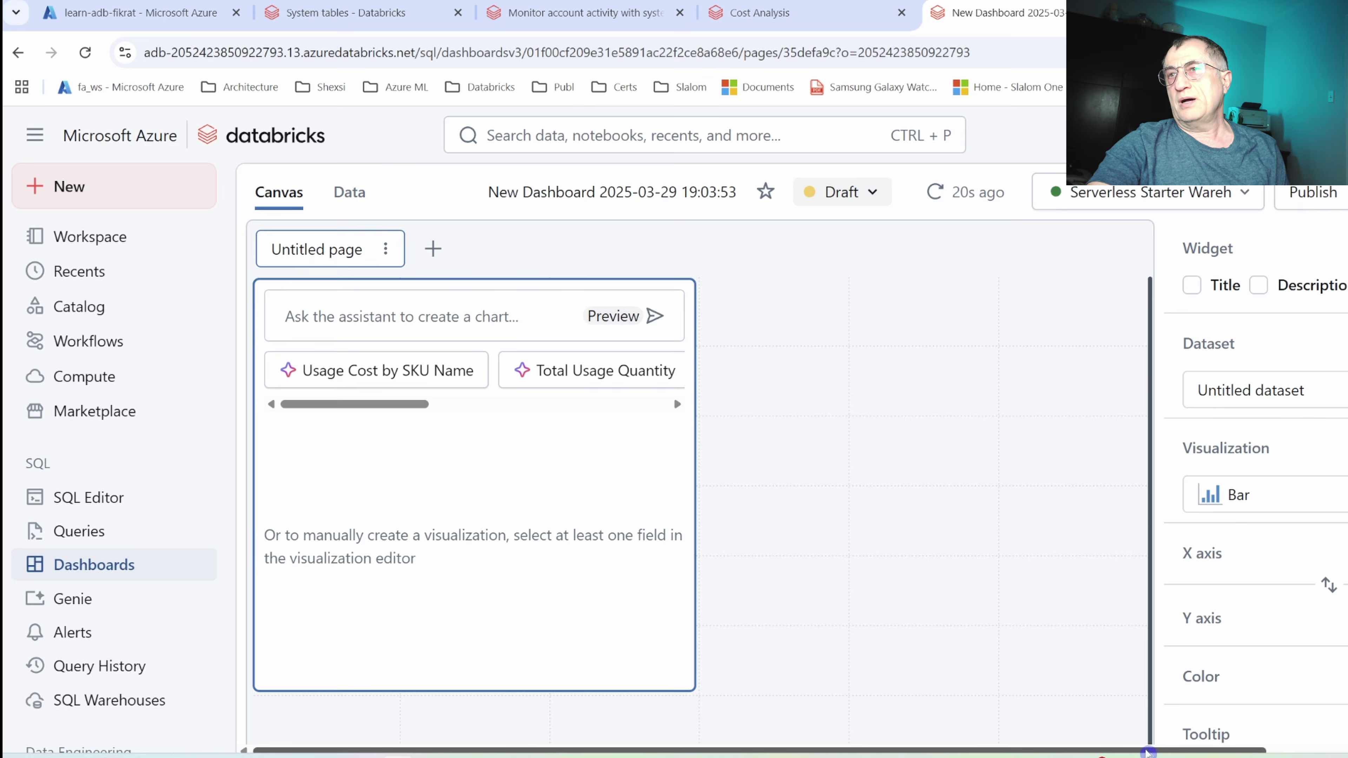
{"action": "scroll", "coordinate": [1149, 749], "scroll_direction": "right", "scroll_amount": 3}
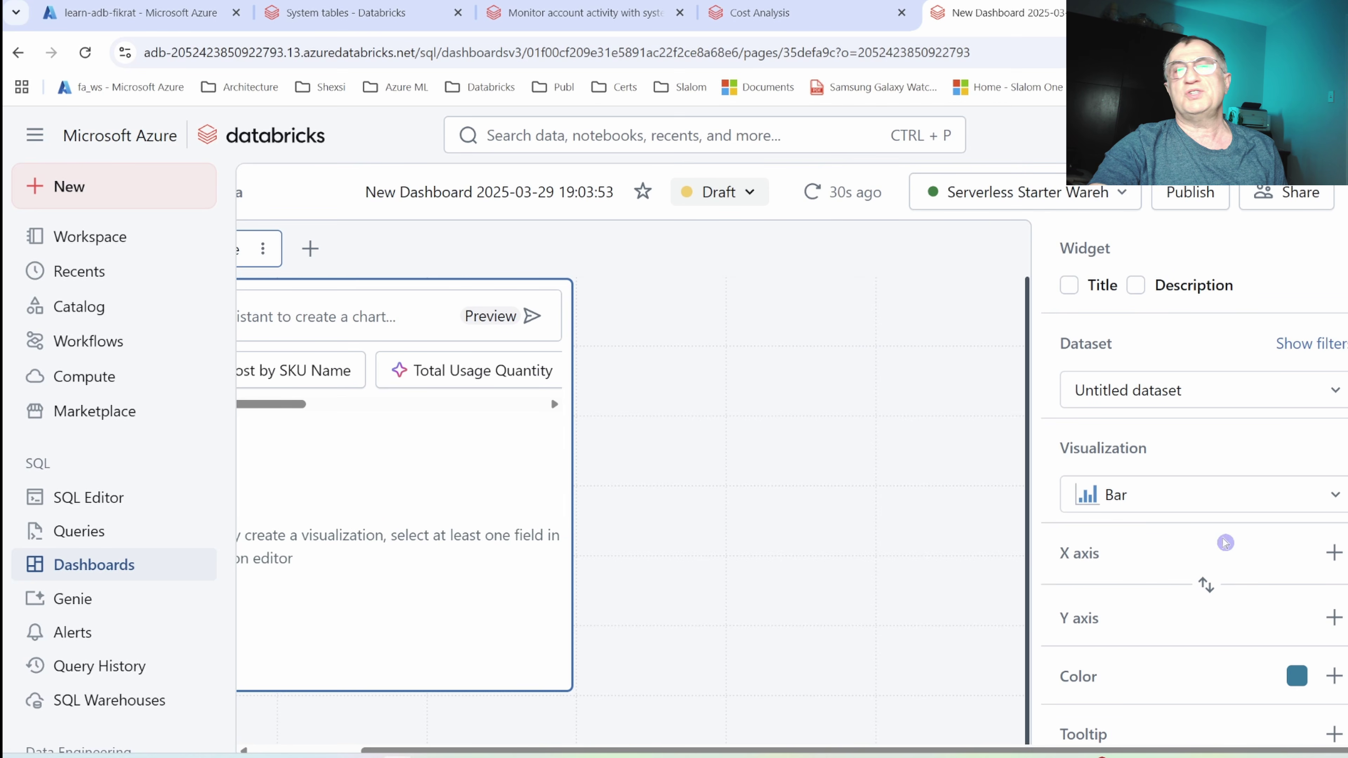
{"action": "left_click", "coordinate": [1315, 495]}
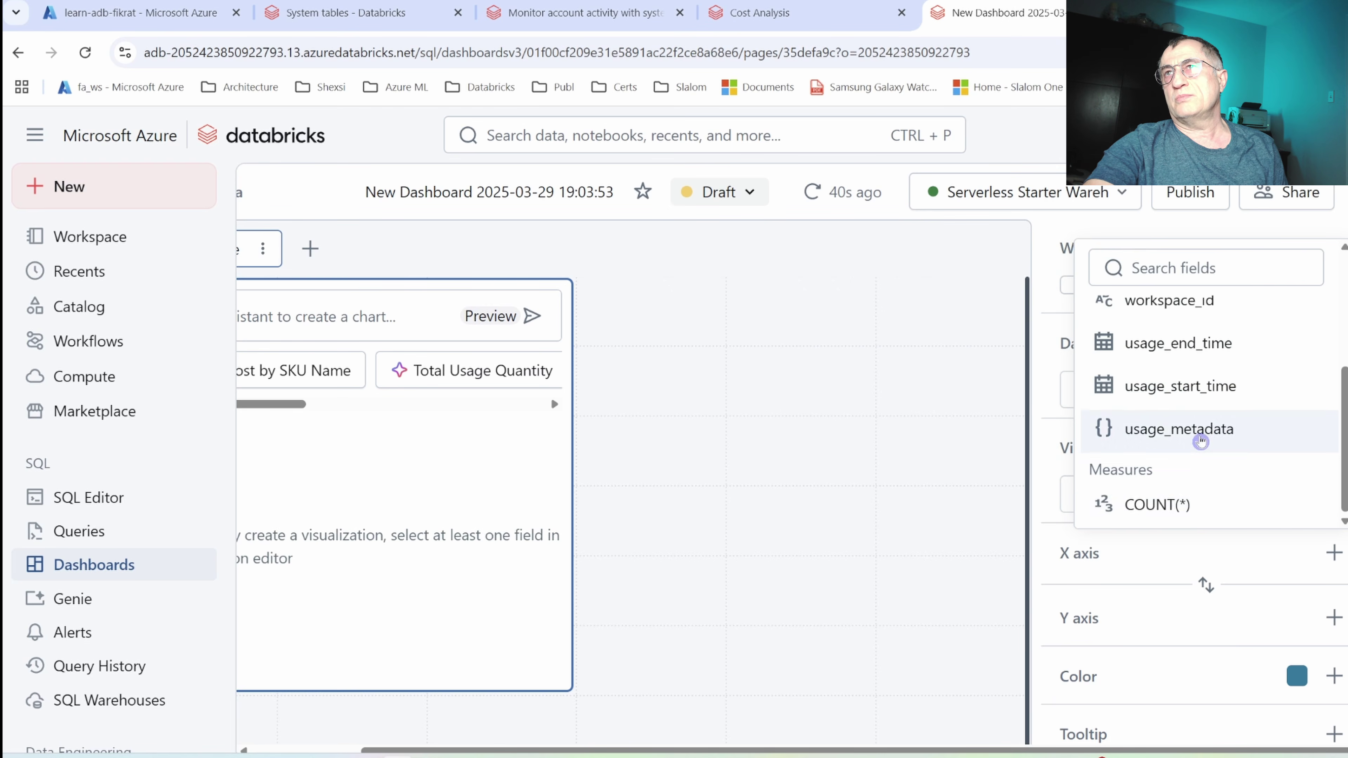
{"action": "scroll", "coordinate": [1160, 407], "scroll_direction": "up", "scroll_amount": 2}
{"action": "scroll", "coordinate": [1160, 407], "scroll_direction": "down", "scroll_amount": 1}
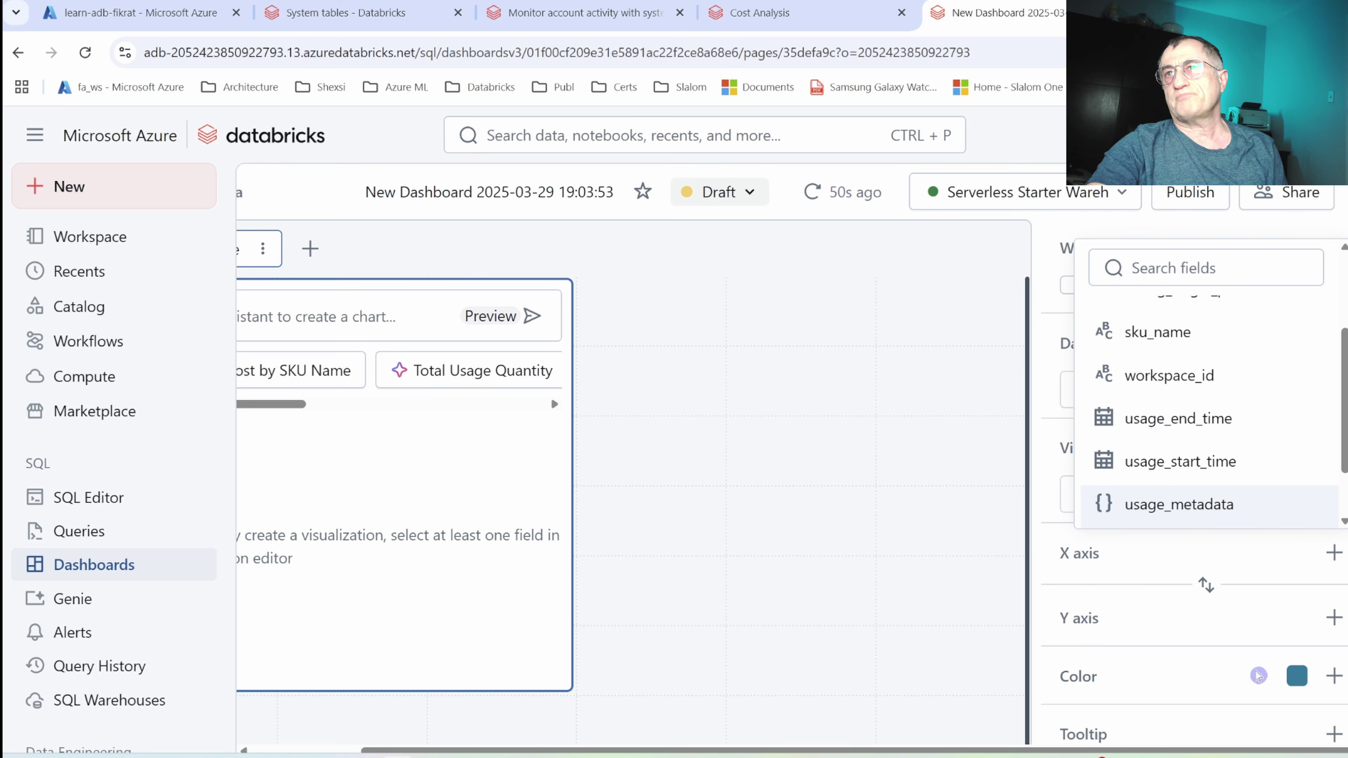
{"action": "left_click", "coordinate": [1334, 617]}
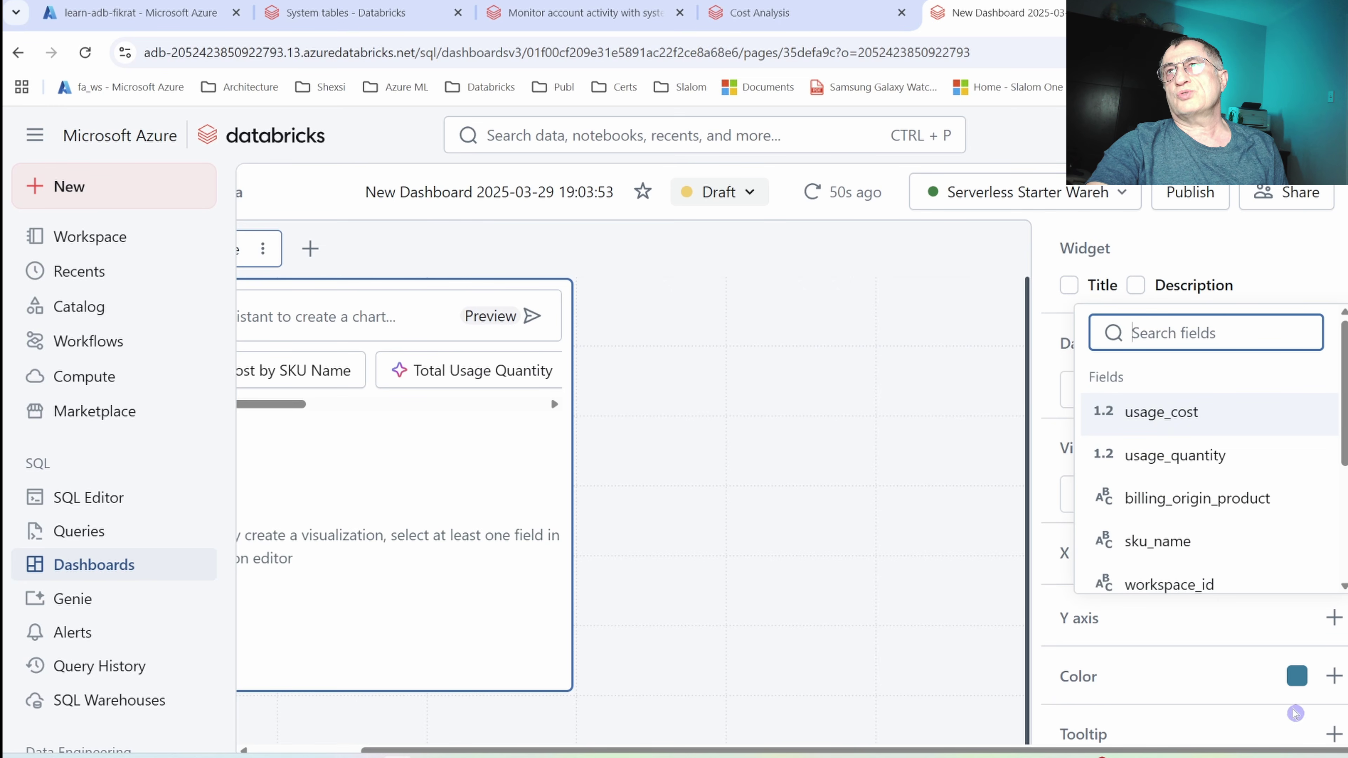
{"action": "left_click", "coordinate": [536, 567]}
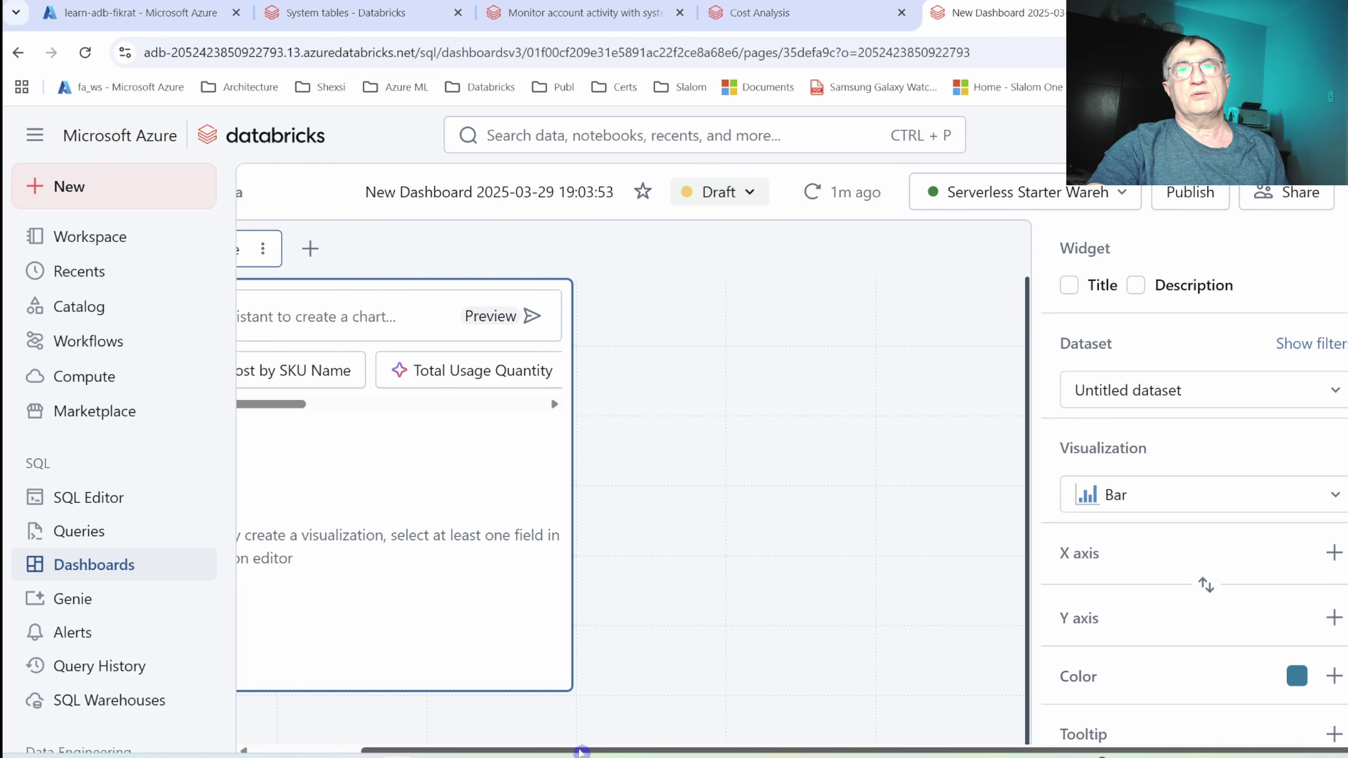
{"action": "left_click_drag", "start_coordinate": [583, 750], "coordinate": [395, 749]}
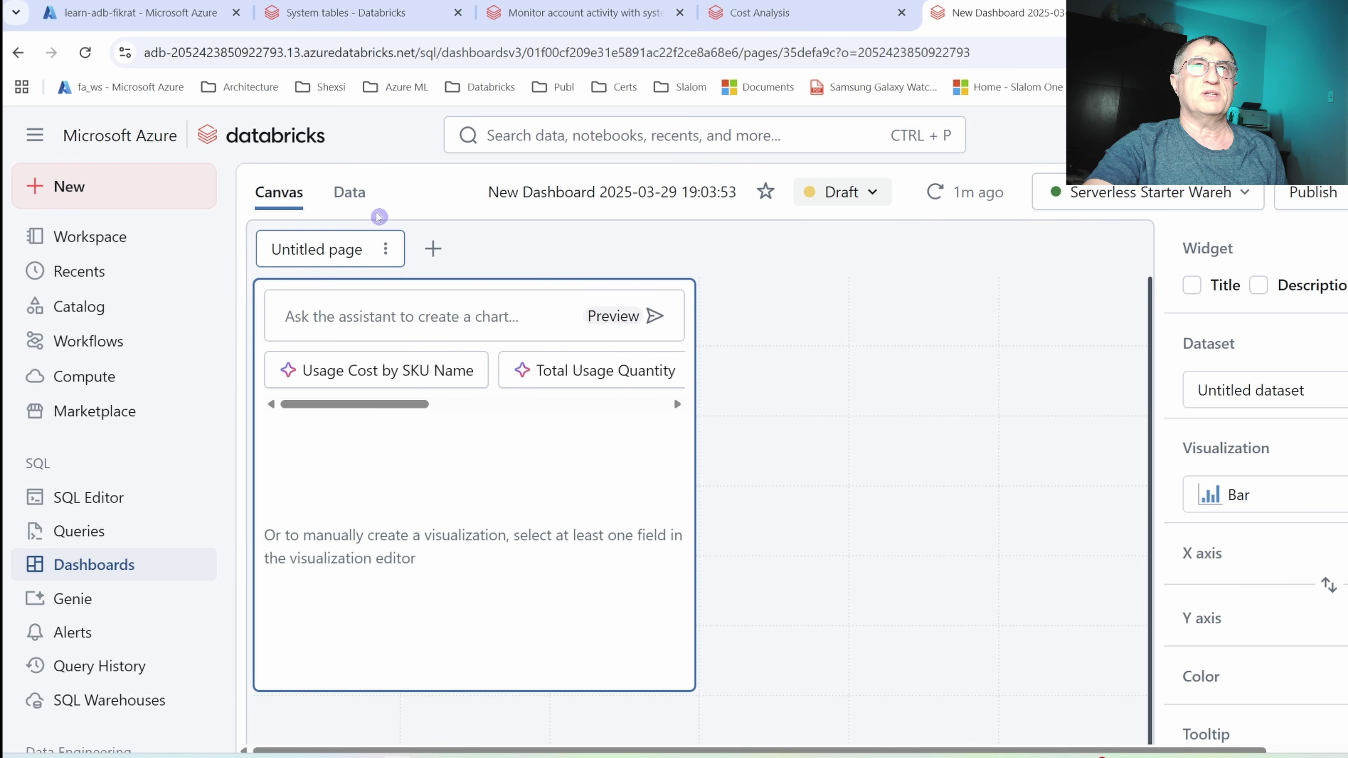
Review the untitled dataset's query and check the dataset choices of the bar widget.
{"action": "left_click", "coordinate": [351, 191]}
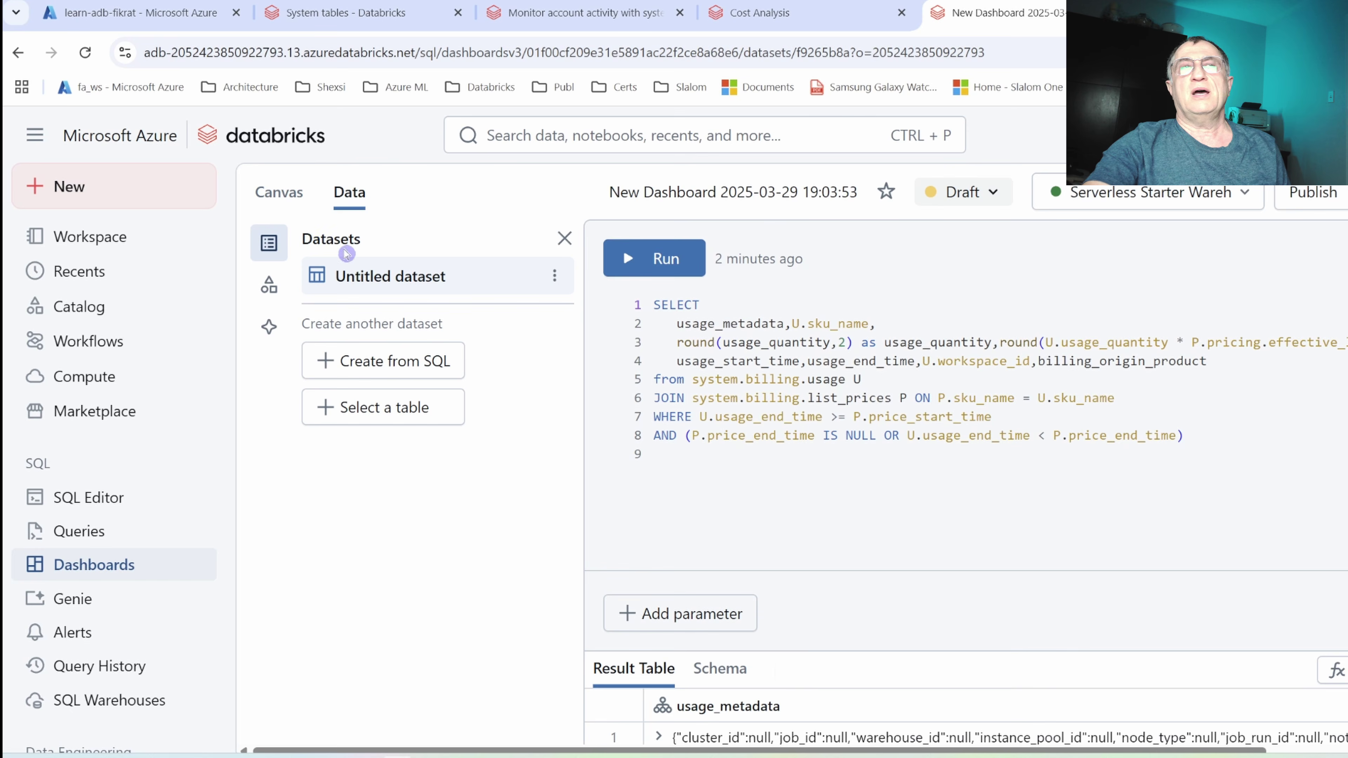
{"action": "left_click", "coordinate": [268, 191]}
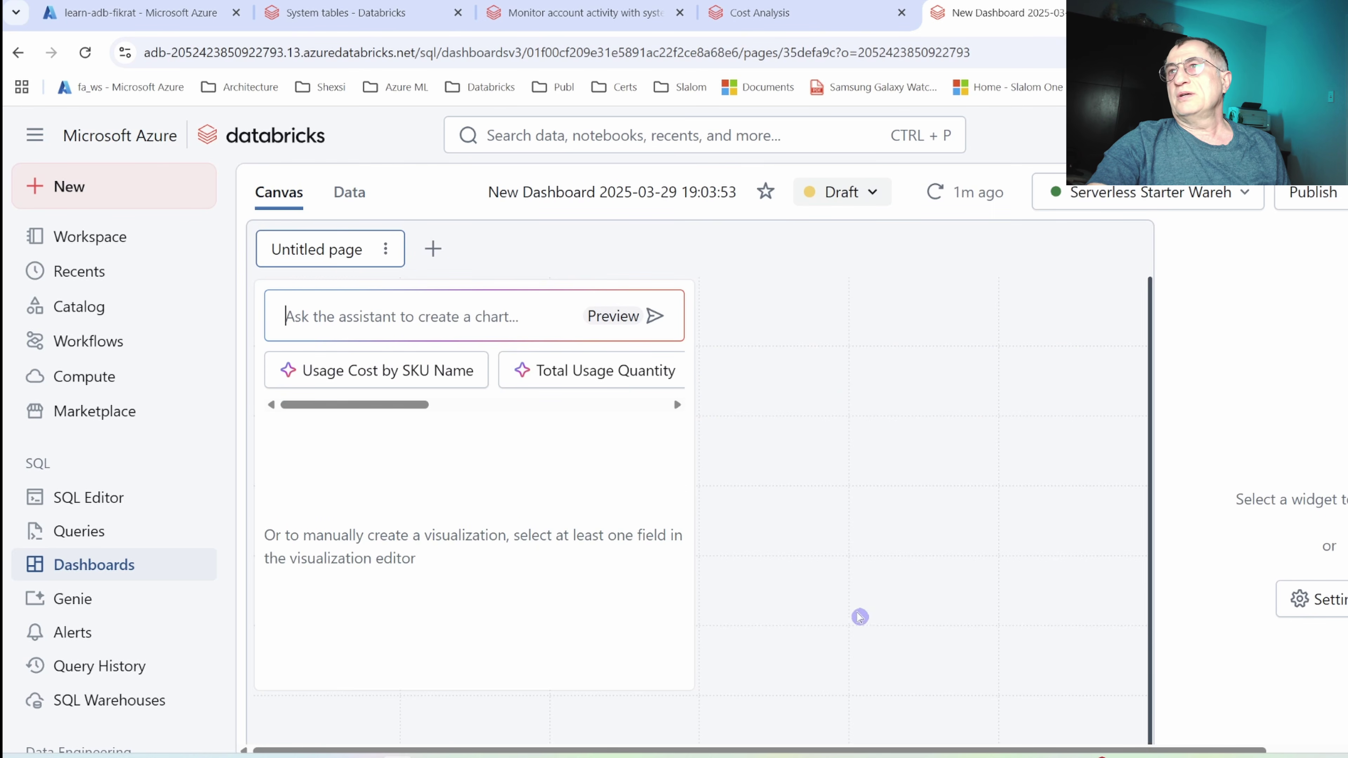
{"action": "left_click", "coordinate": [675, 549]}
{"action": "left_click_drag", "start_coordinate": [1037, 752], "coordinate": [1157, 752]}
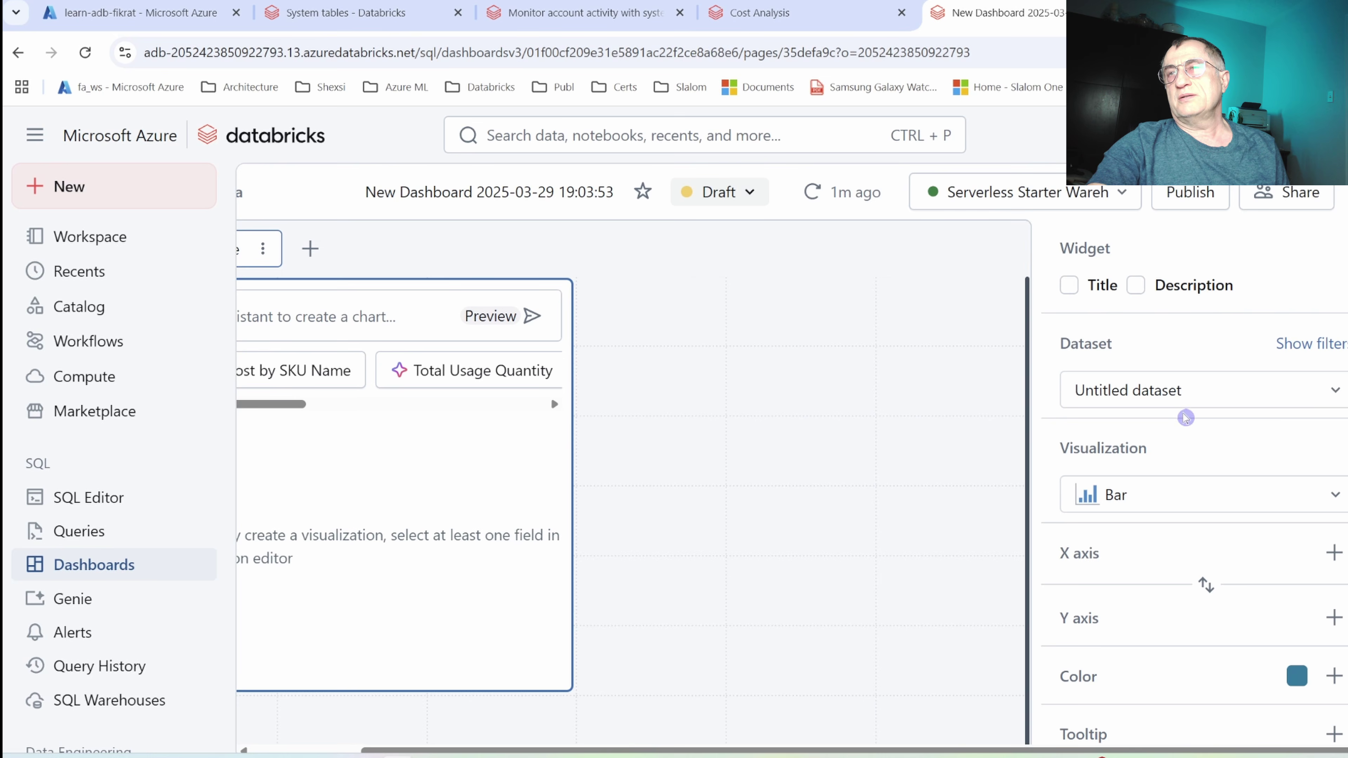
{"action": "left_click", "coordinate": [1335, 388]}
{"action": "left_click", "coordinate": [1337, 388]}
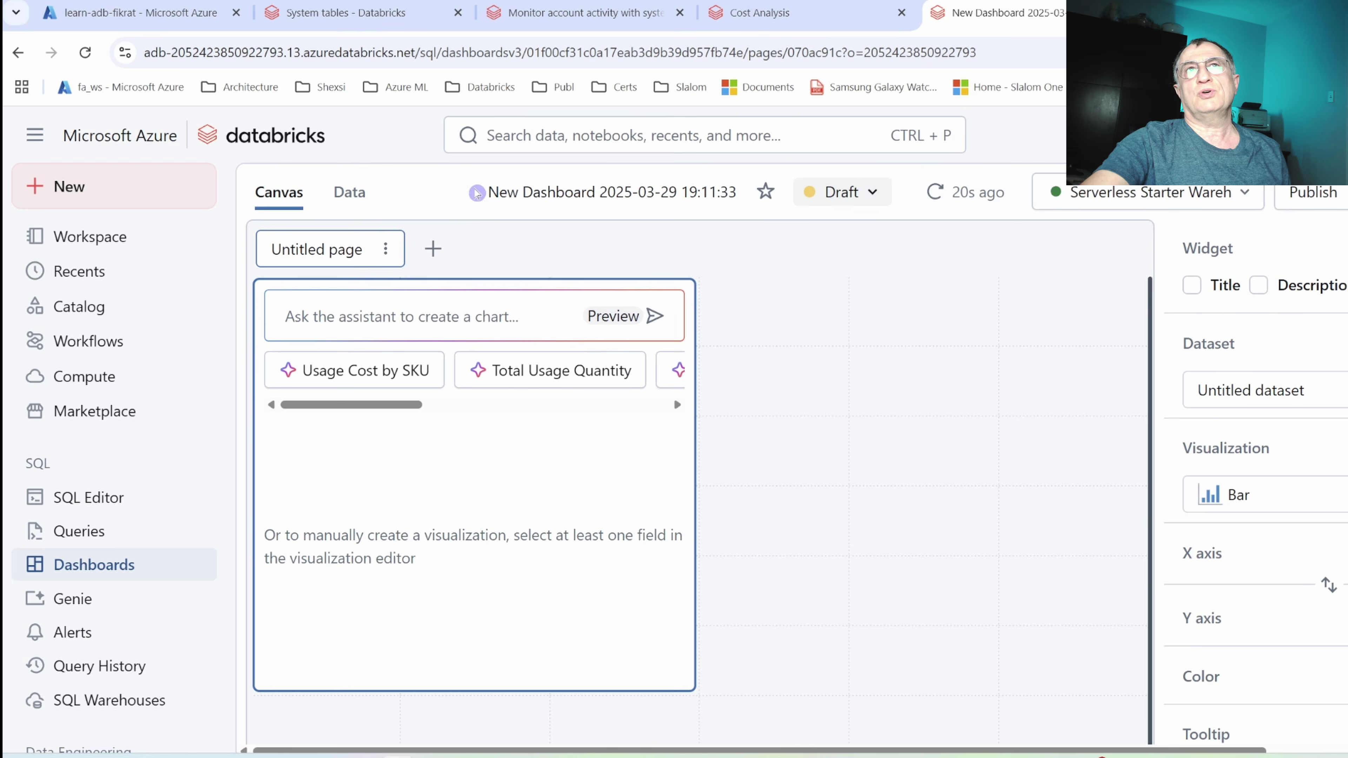
Rename the dashboard's untitled page as Compute Costs.
{"action": "left_click", "coordinate": [485, 187]}
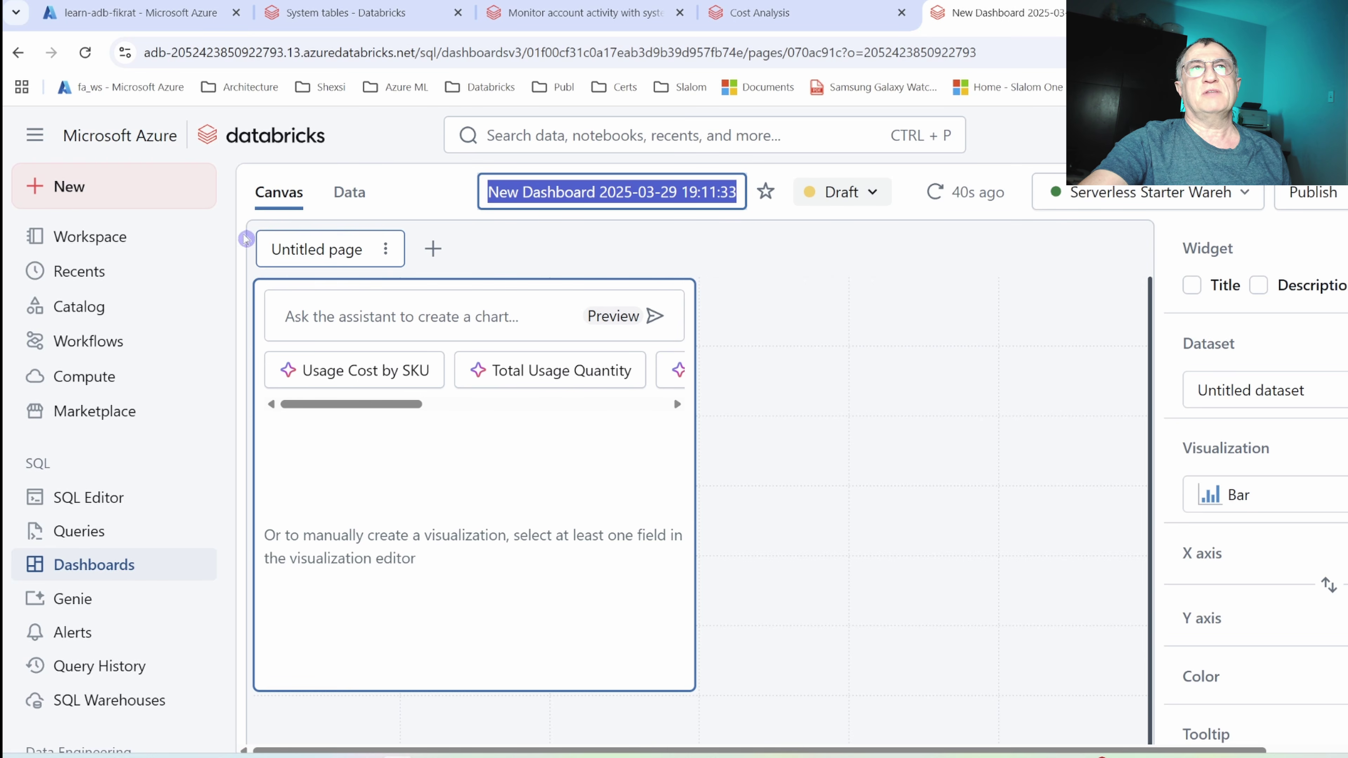
{"action": "double_click", "coordinate": [285, 249]}
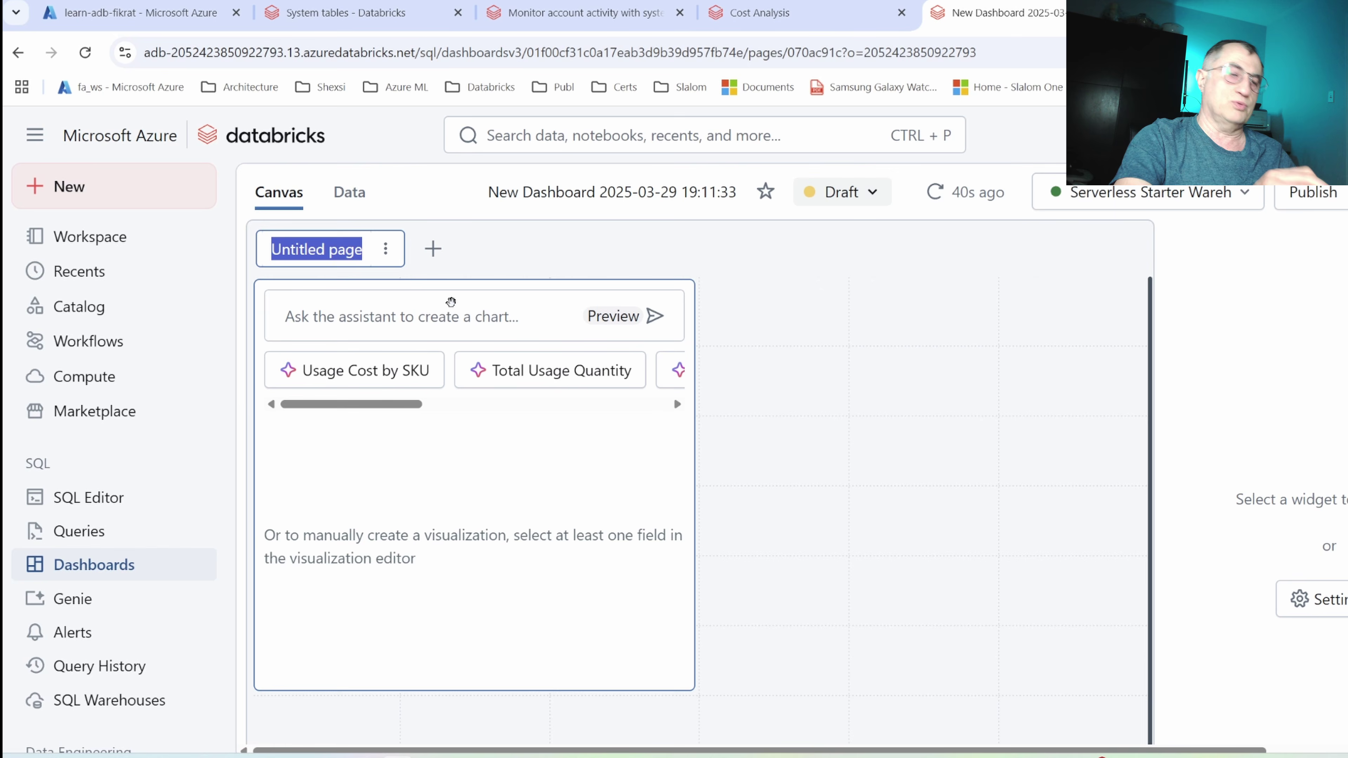
{"action": "type", "text": "Compute Costs"}
{"action": "key", "text": "Return"}
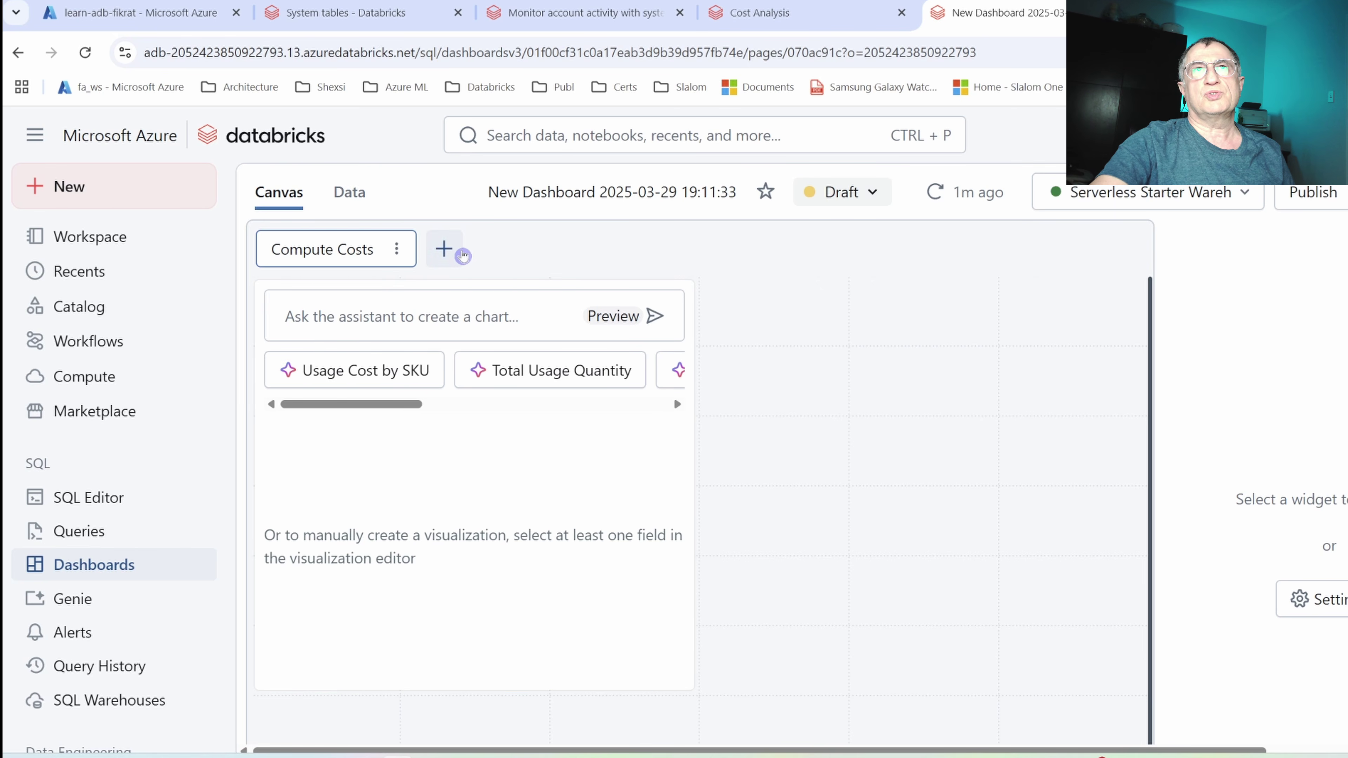
Add a second dashboard page named Queries and return to the Compute Costs page.
{"action": "left_click", "coordinate": [443, 249]}
{"action": "double_click", "coordinate": [477, 254]}
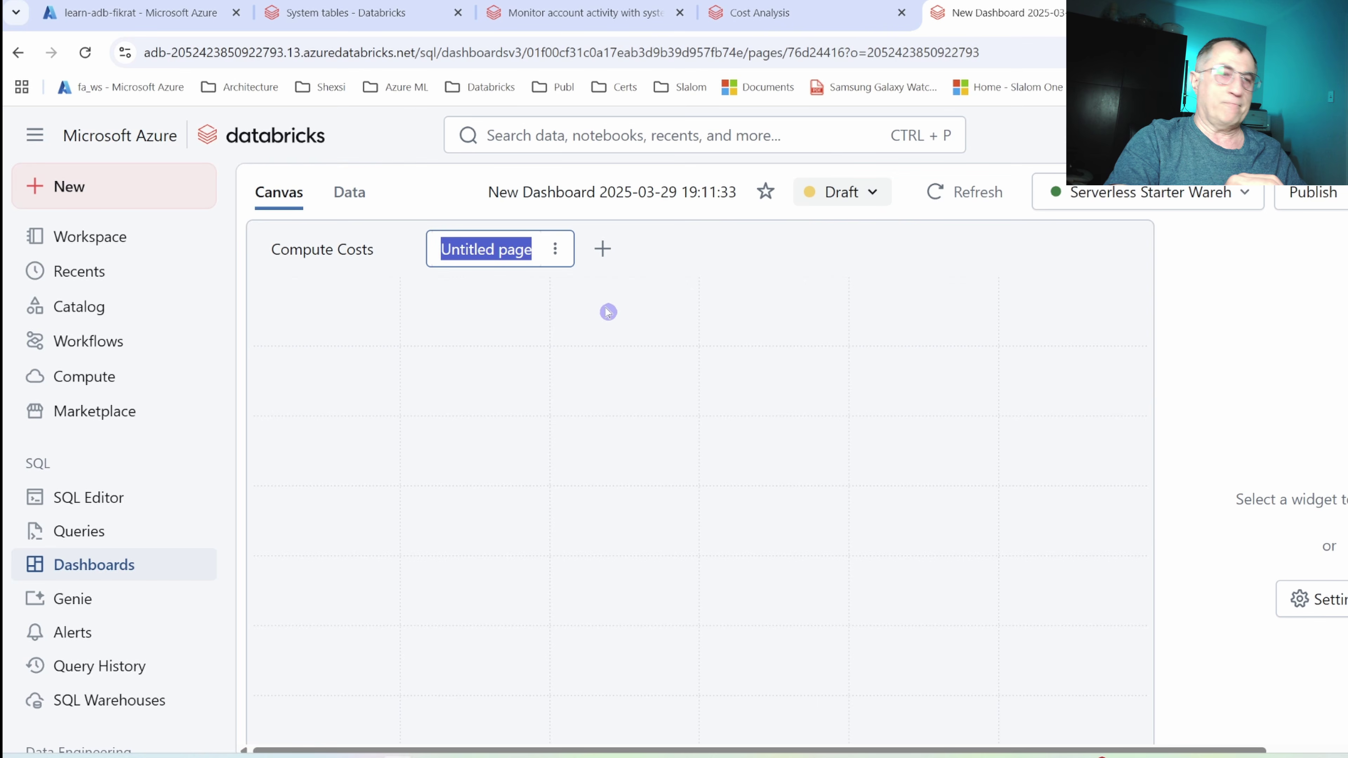
{"action": "type", "text": "Queries"}
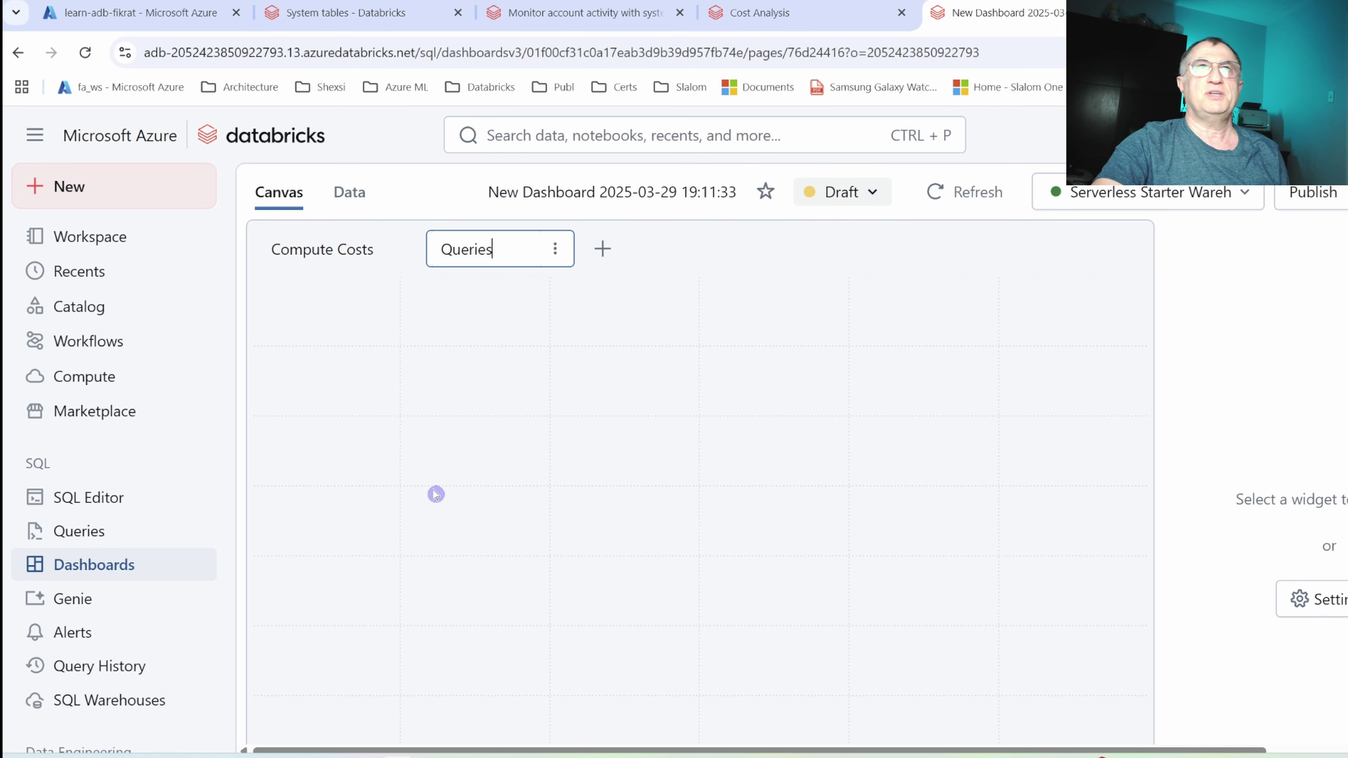
{"action": "left_click", "coordinate": [298, 249]}
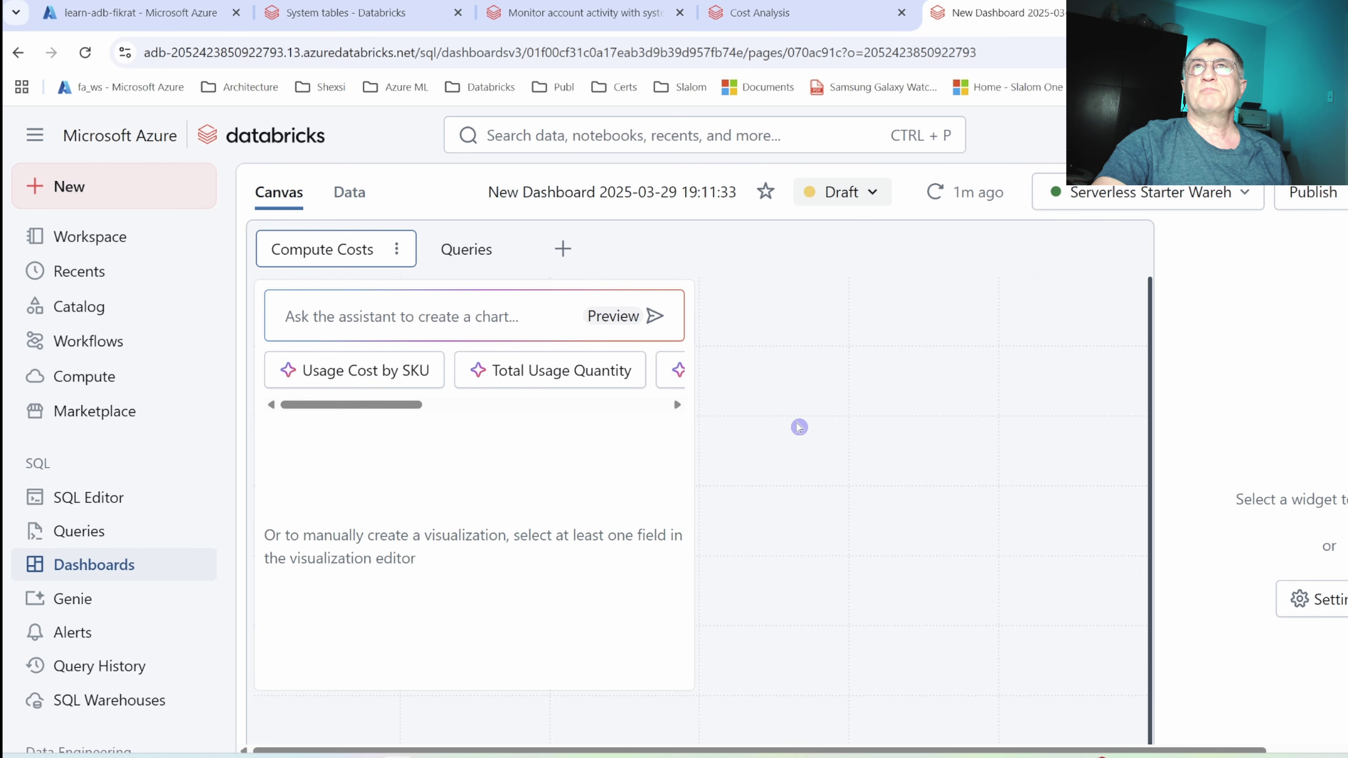
Switch to the Cost Analysis dashboard and examine the SKU cost charts on its General compute page.
{"action": "left_click", "coordinate": [759, 12]}
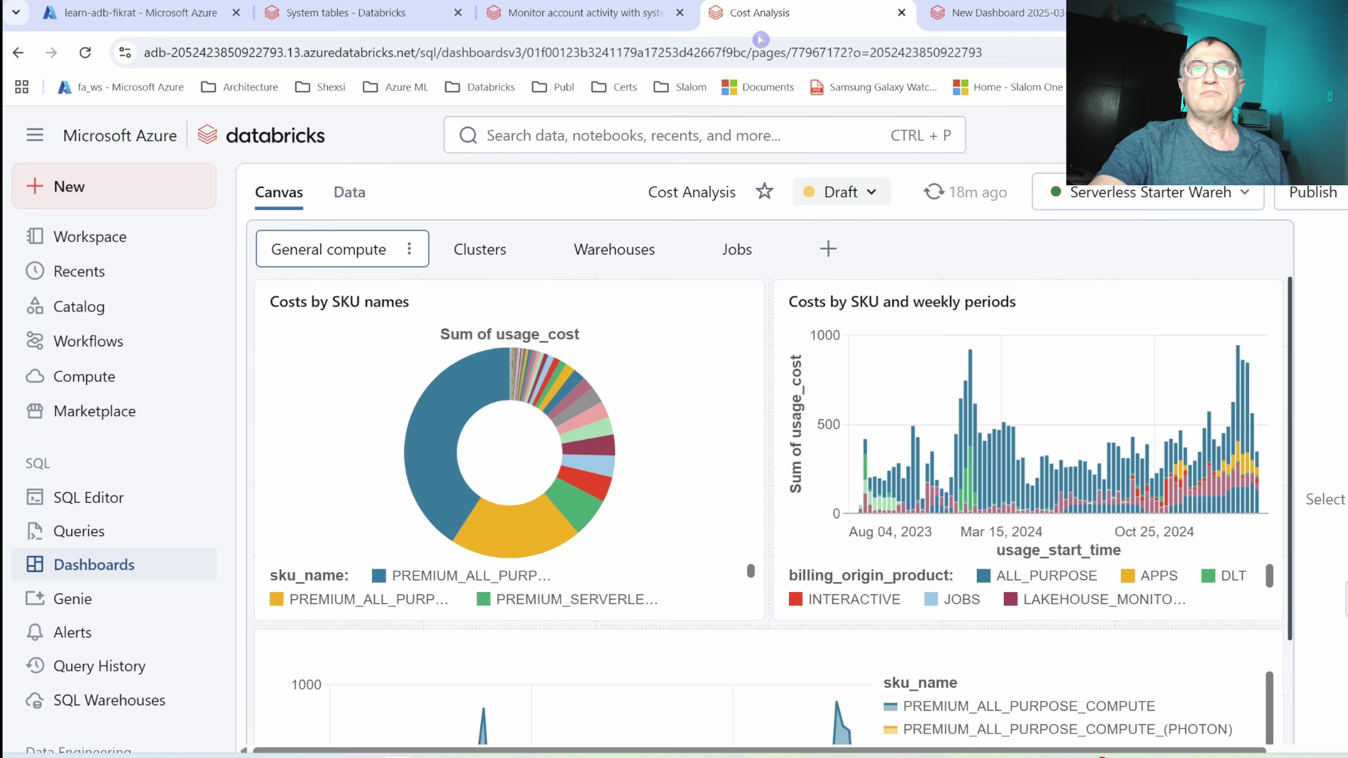
{"action": "left_click", "coordinate": [1314, 632]}
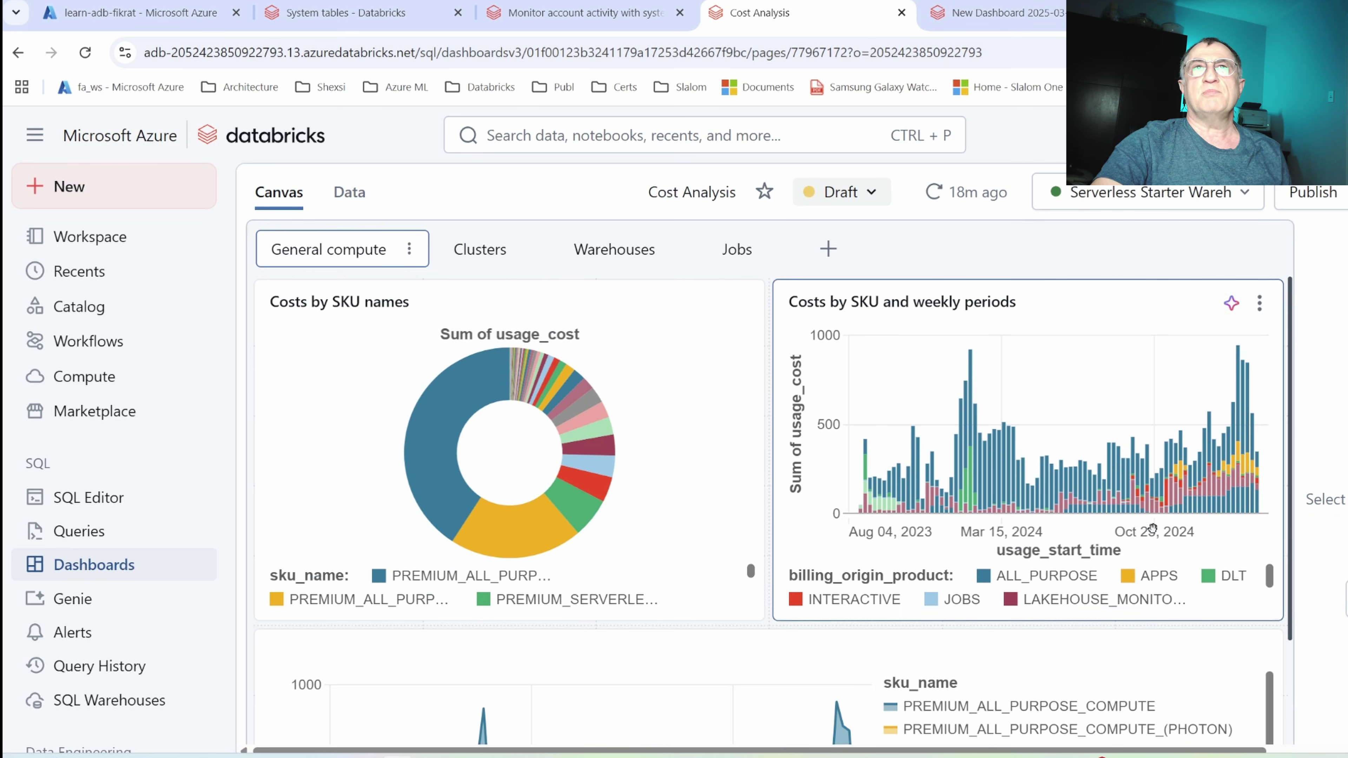
{"action": "mouse_move", "coordinate": [457, 455]}
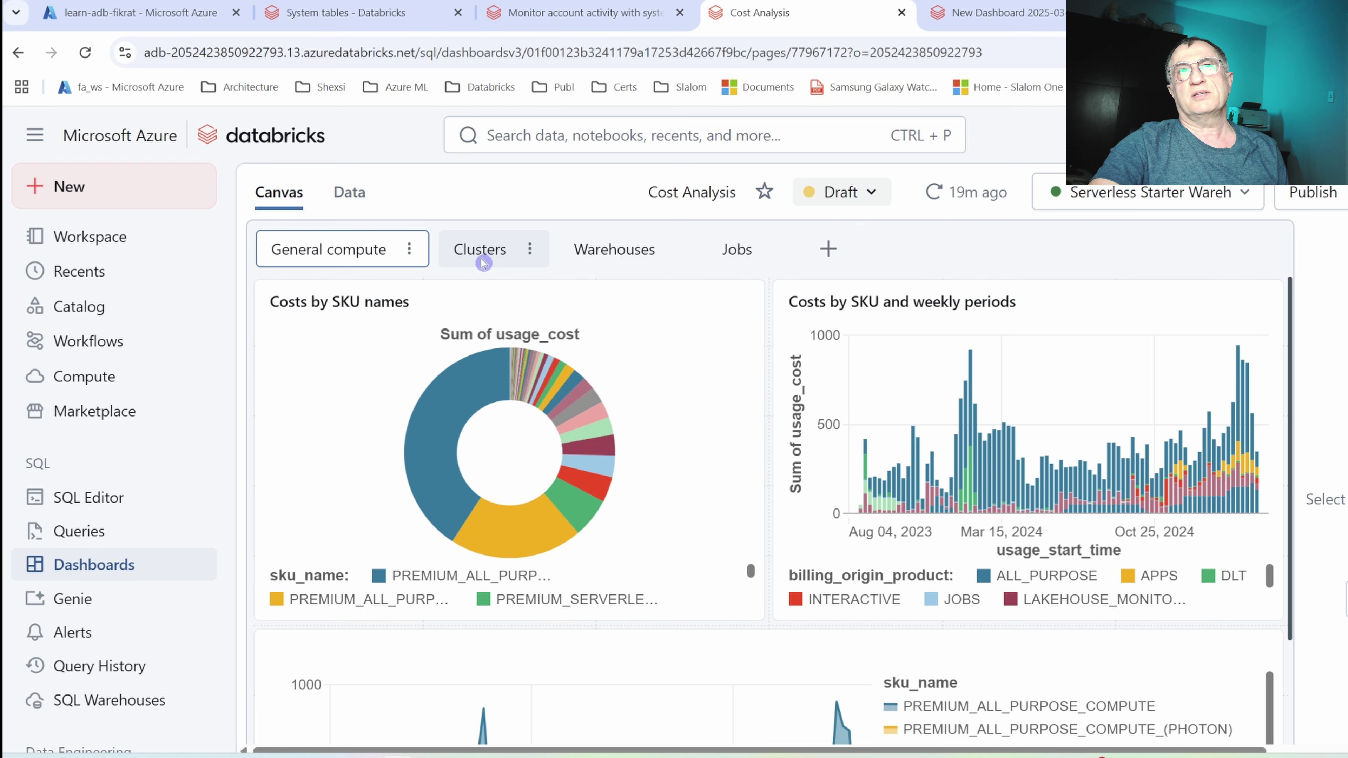
{"action": "left_click", "coordinate": [615, 270]}
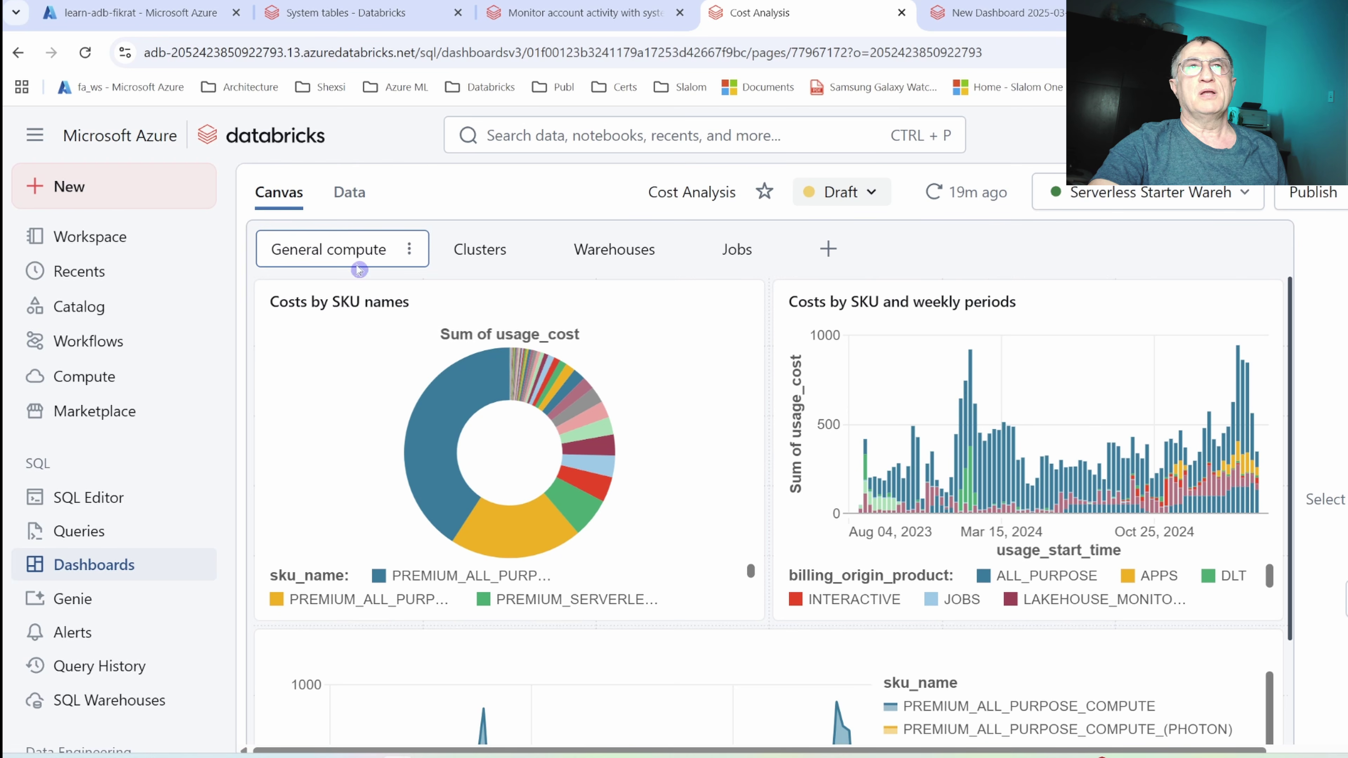
Select the Costs by SKU names pie widget and check which dataset and visualization settings it uses.
{"action": "left_click", "coordinate": [667, 498]}
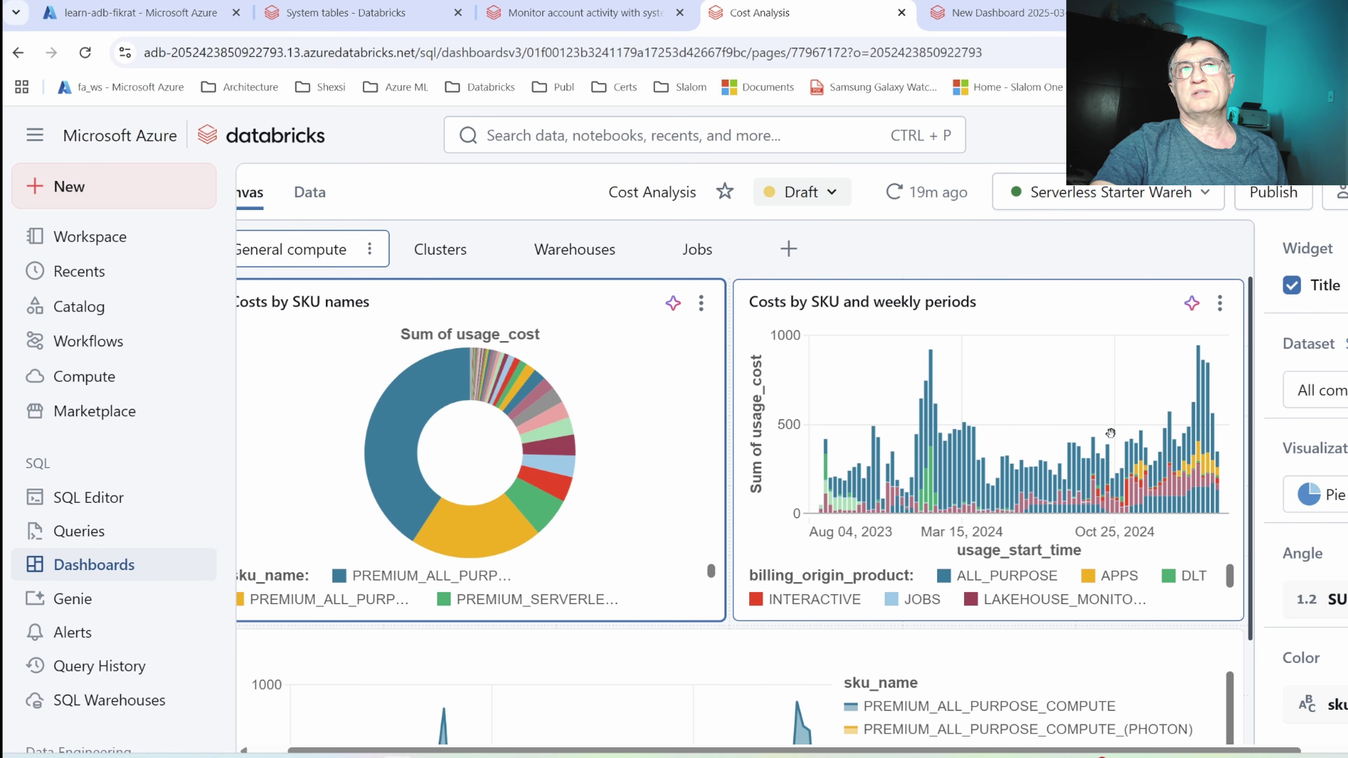
{"action": "scroll", "coordinate": [667, 424], "scroll_direction": "left", "scroll_amount": 1}
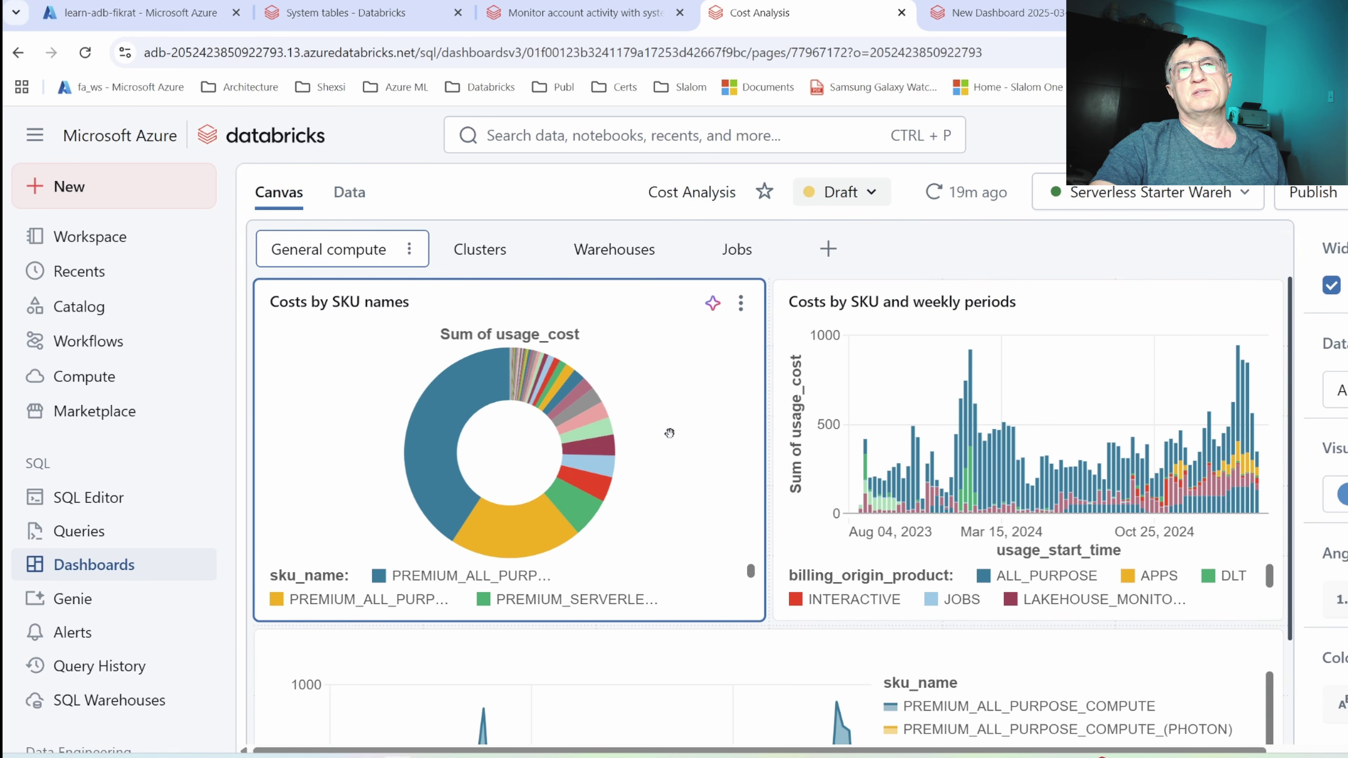
{"action": "left_click", "coordinate": [360, 304]}
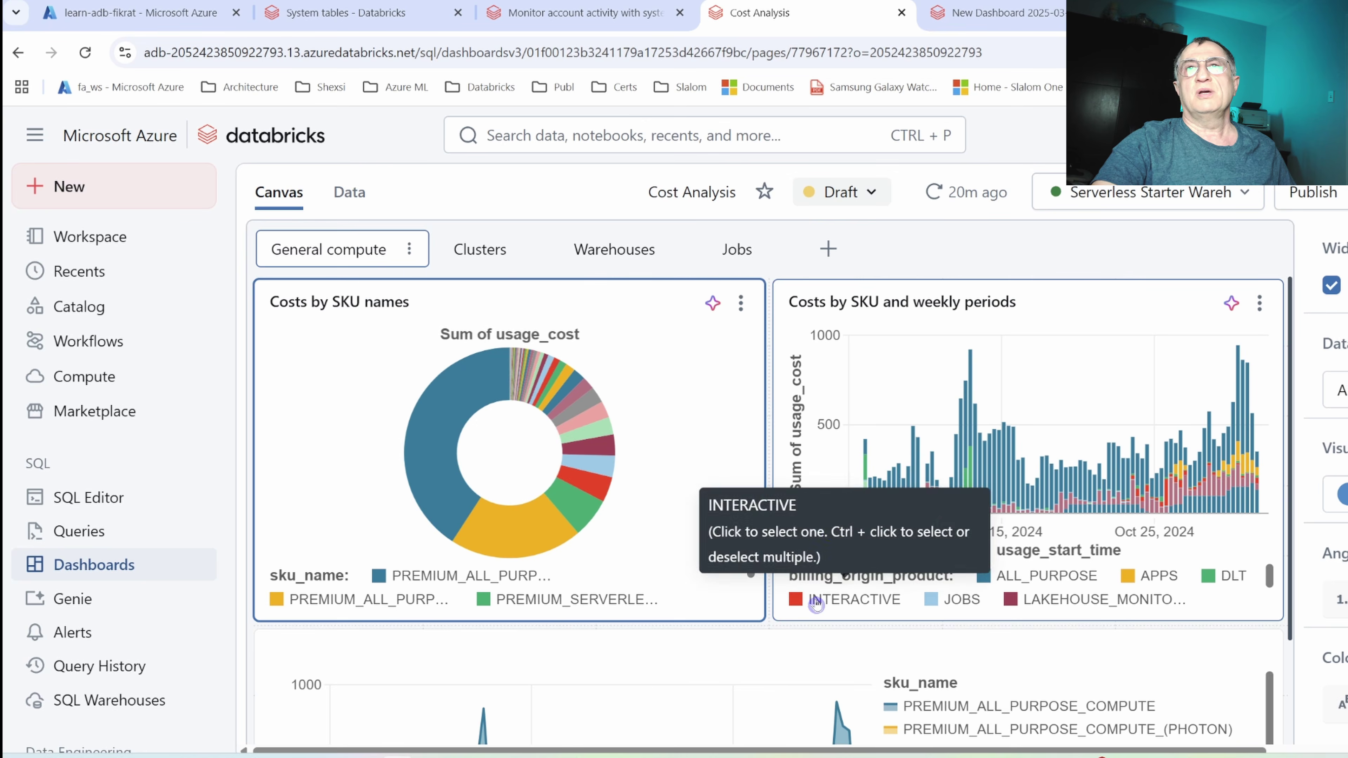
{"action": "mouse_move", "coordinate": [975, 454]}
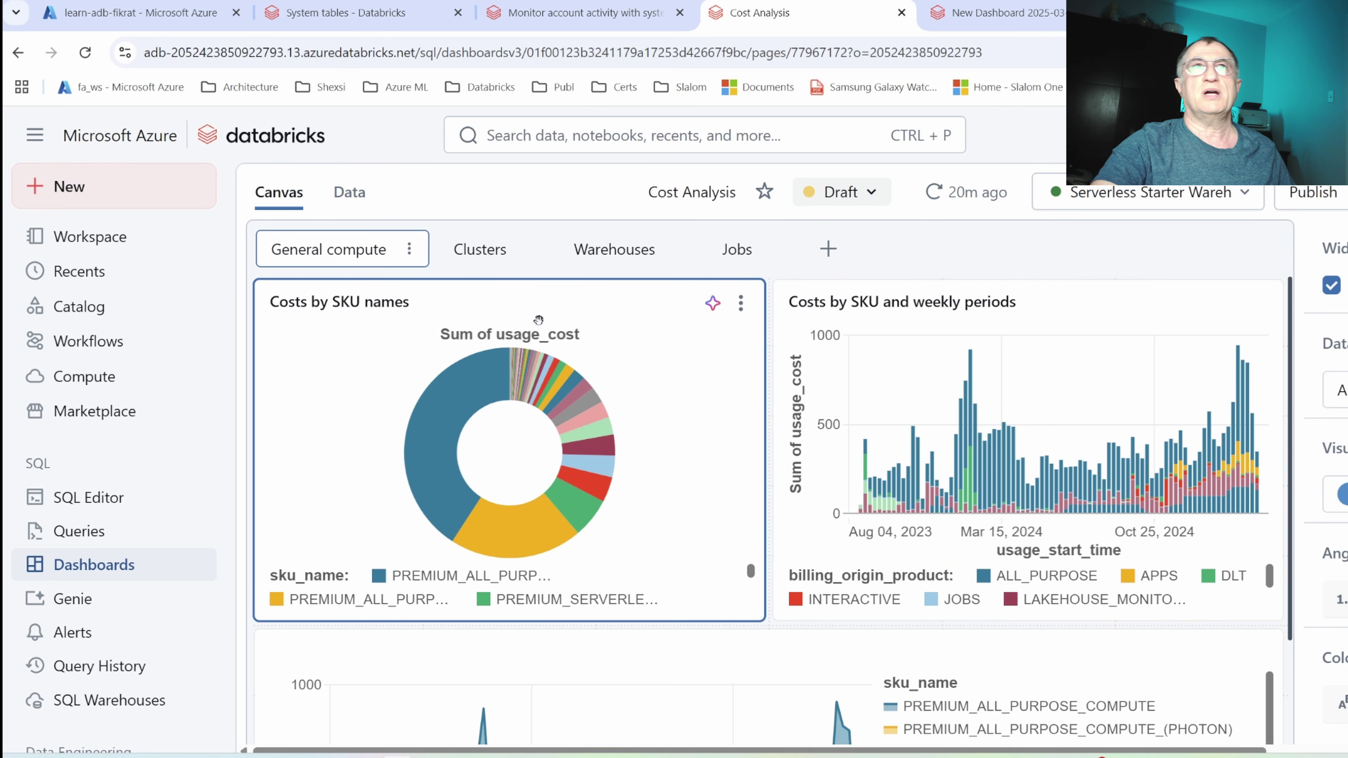
{"action": "left_click_drag", "start_coordinate": [992, 752], "coordinate": [1100, 751]}
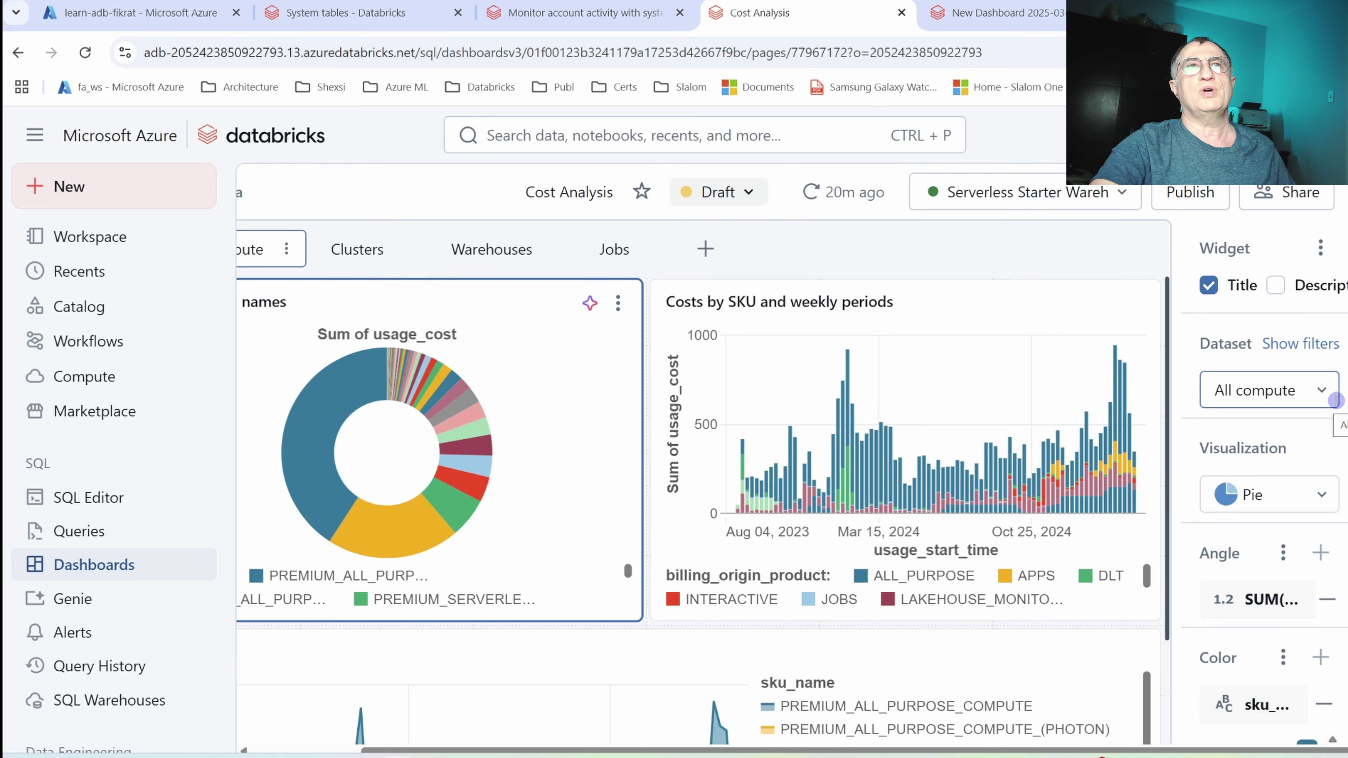
In the All compute dataset's query, move the rounded usage_cost expression onto its own line and review the calculation.
{"action": "left_click", "coordinate": [347, 192]}
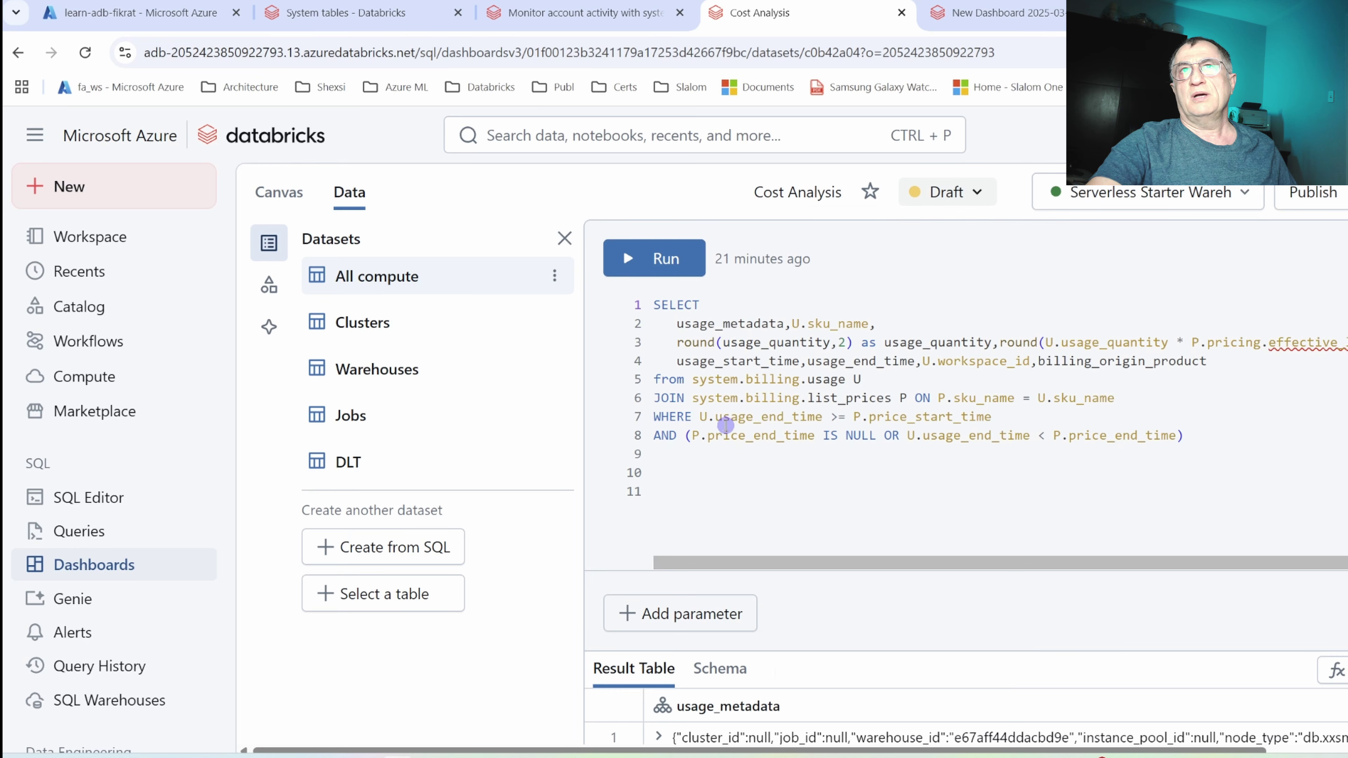
{"action": "left_click", "coordinate": [751, 361]}
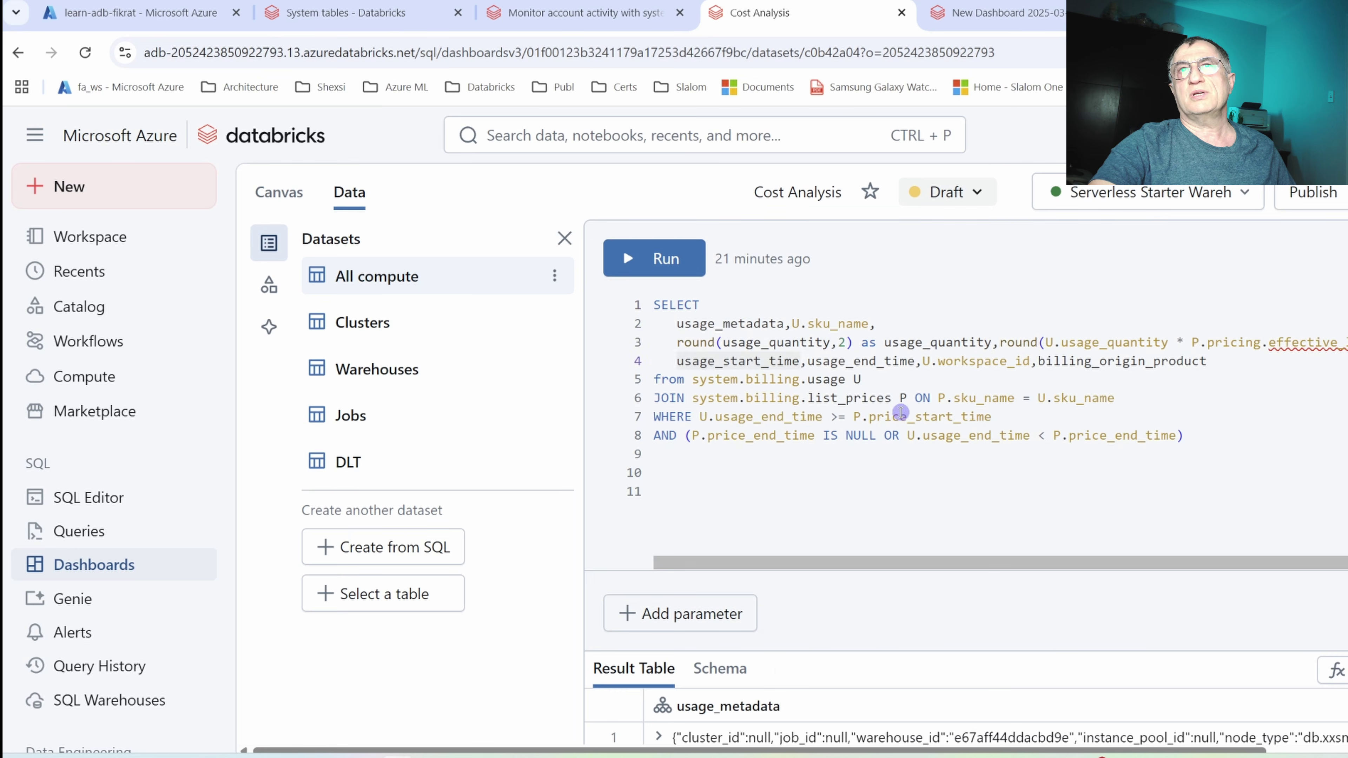
{"action": "key", "text": "Return"}
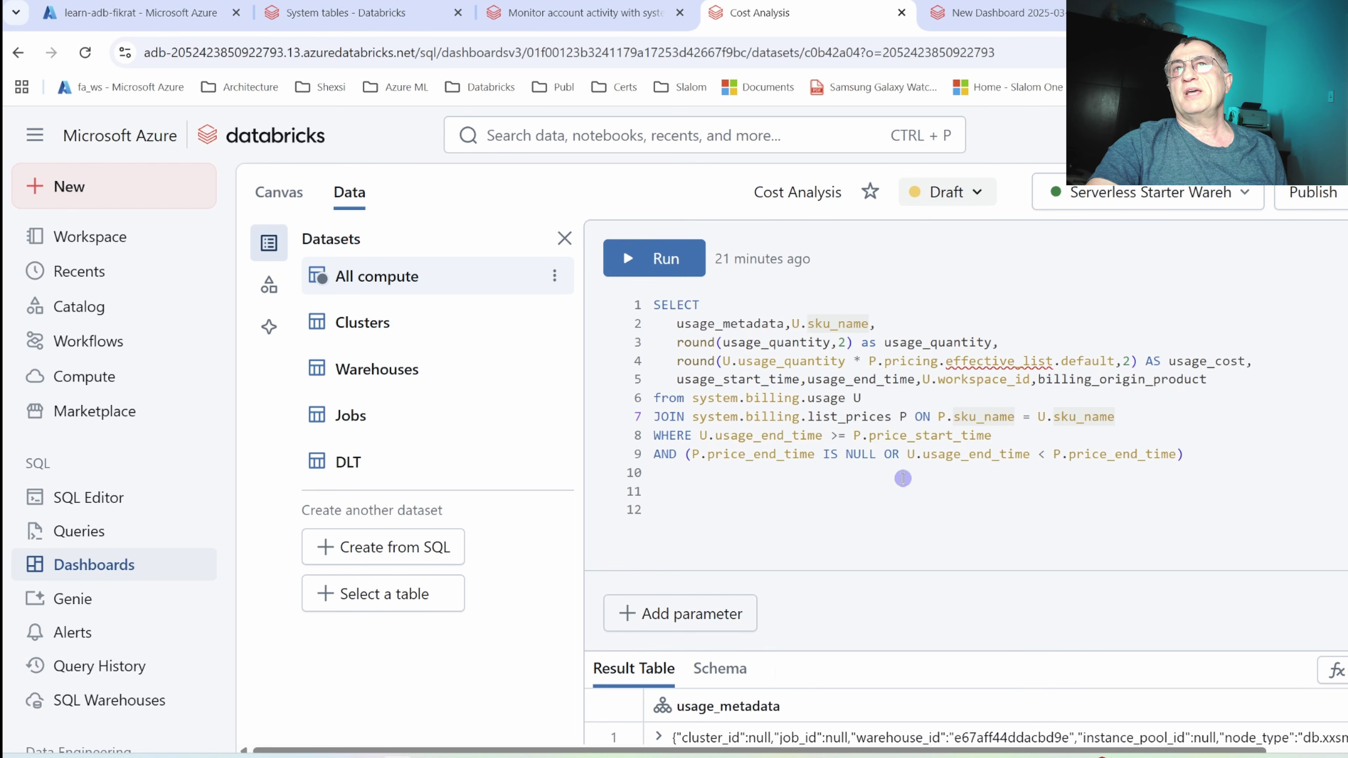
{"action": "mouse_move", "coordinate": [786, 359]}
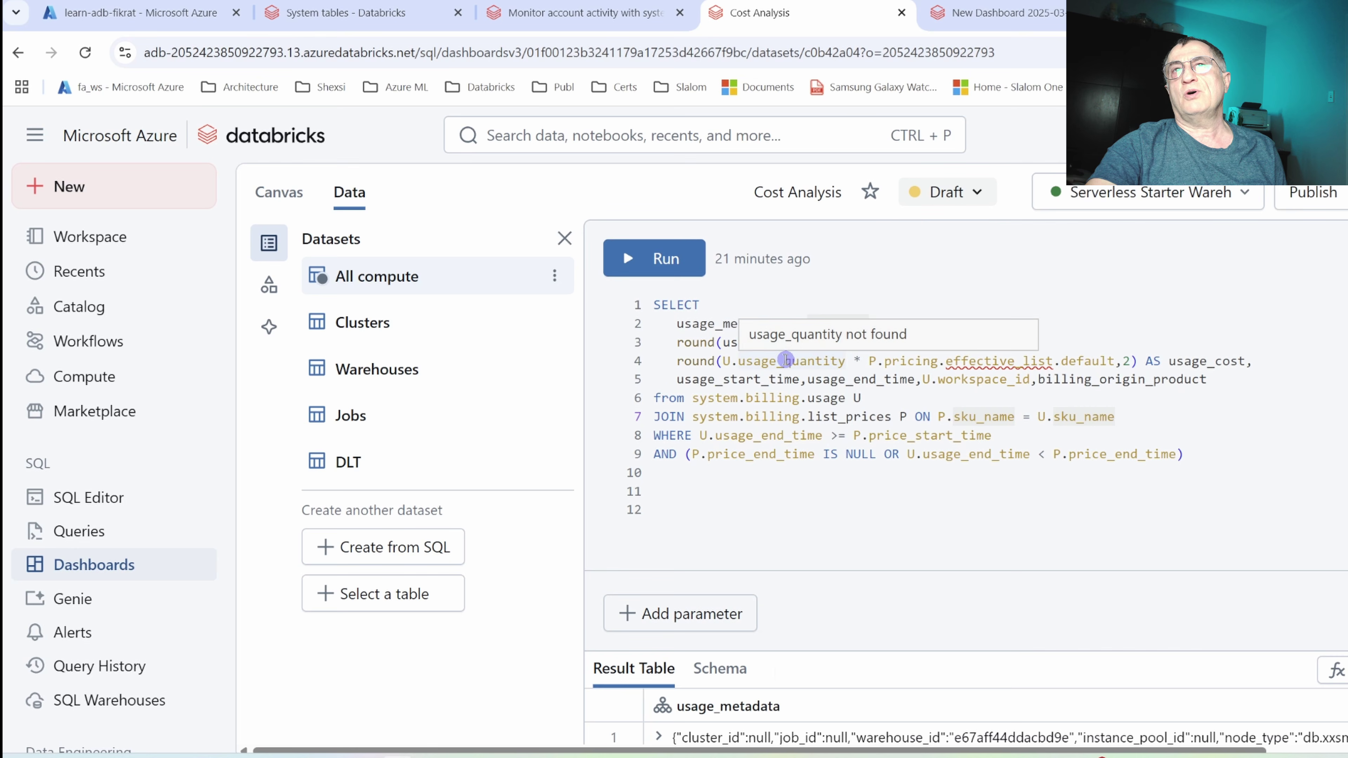
{"action": "mouse_move", "coordinate": [884, 367]}
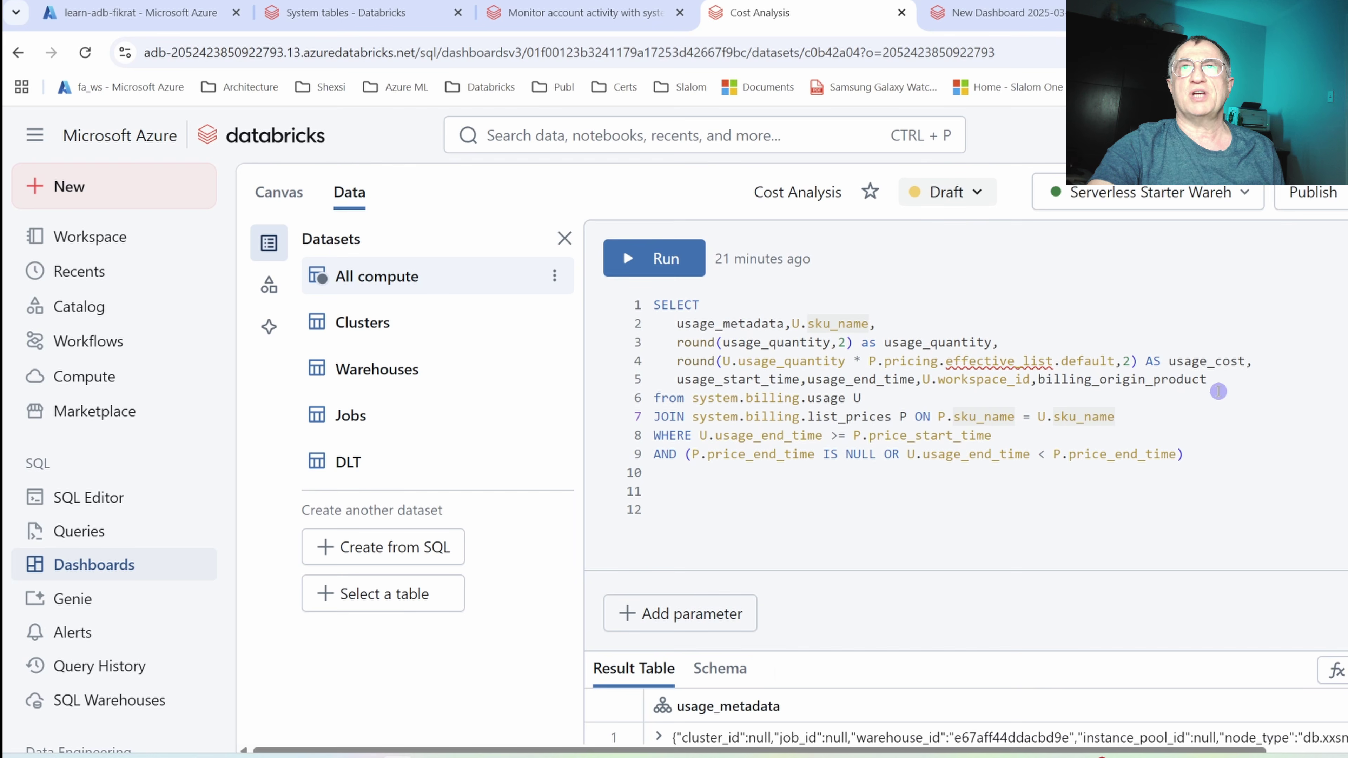
Return to the General compute page and review the angle and color settings of the Costs by SKU names pie widget.
{"action": "left_click", "coordinate": [267, 195]}
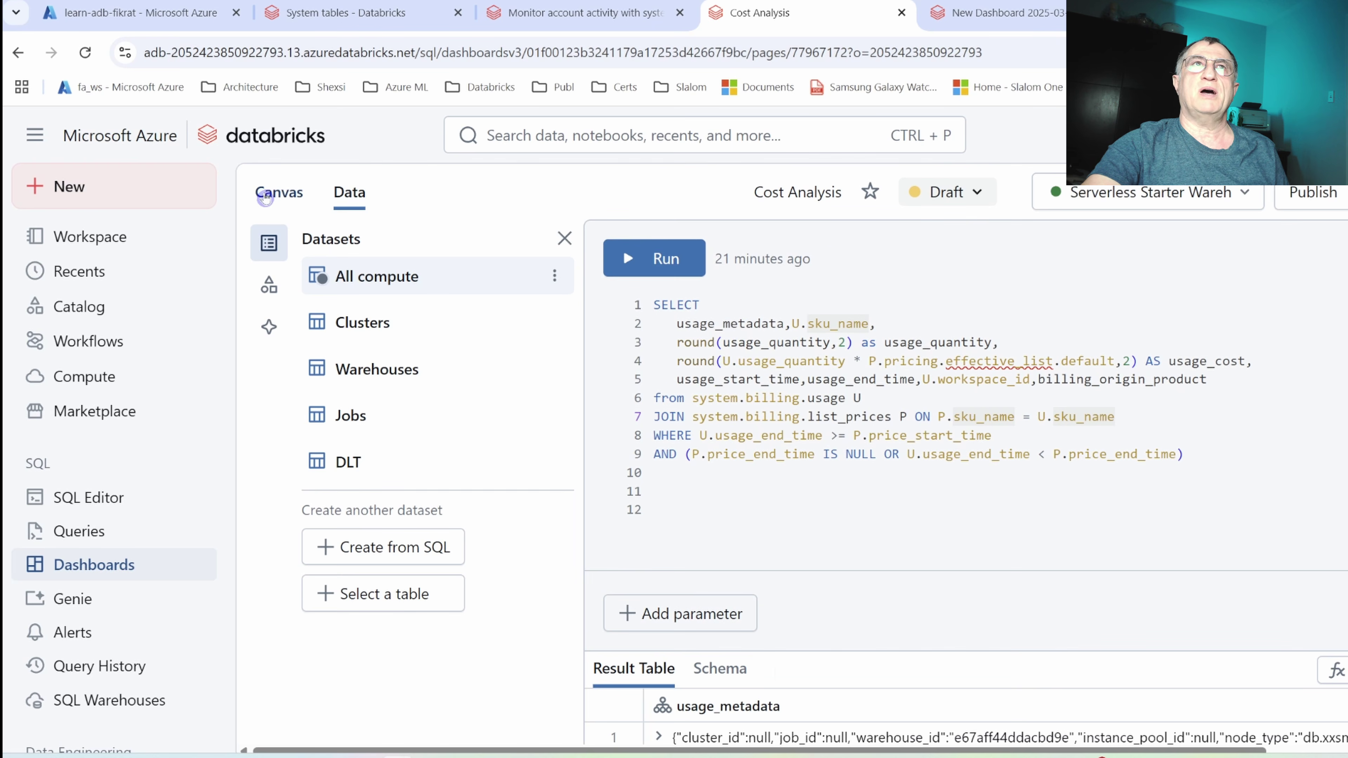
{"action": "left_click", "coordinate": [676, 460]}
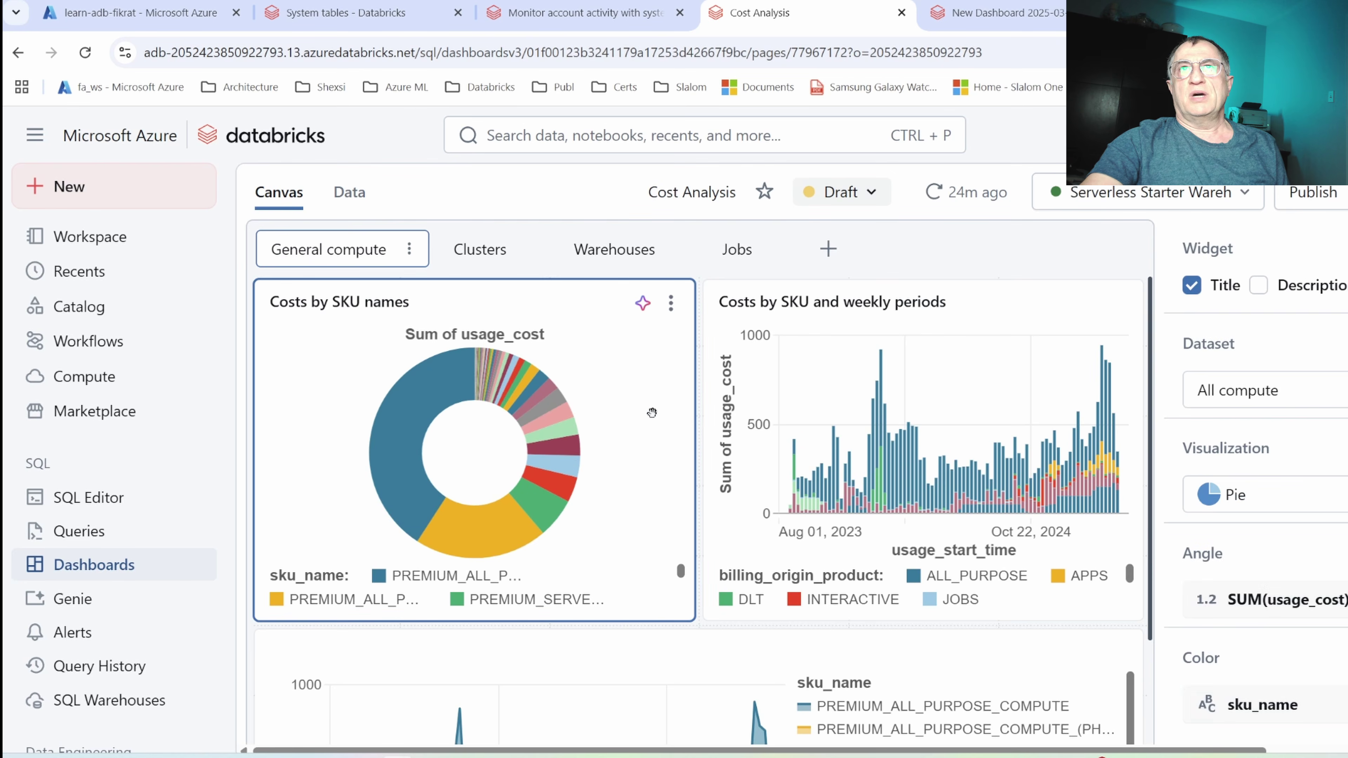
{"action": "scroll", "coordinate": [637, 664], "scroll_direction": "right", "scroll_amount": 3}
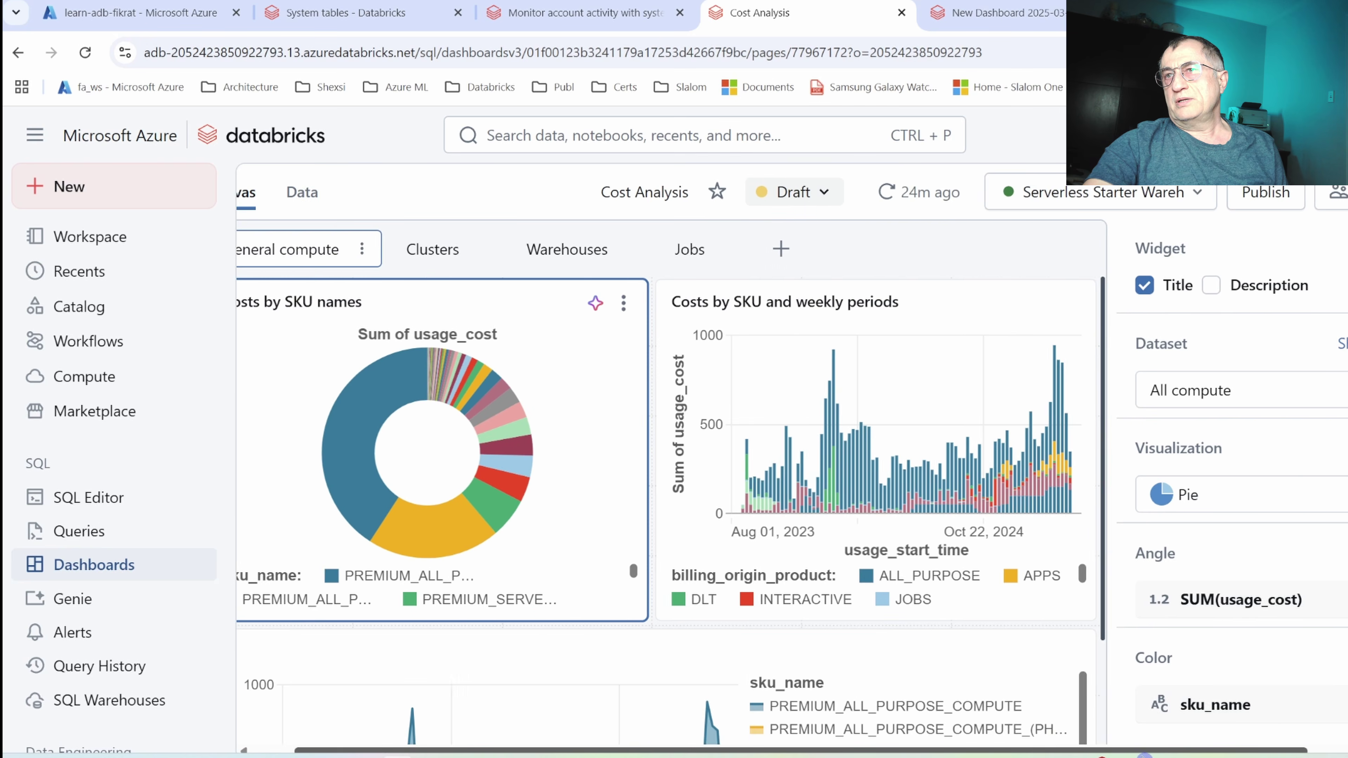
{"action": "scroll", "coordinate": [1295, 494], "scroll_direction": "down", "scroll_amount": 2}
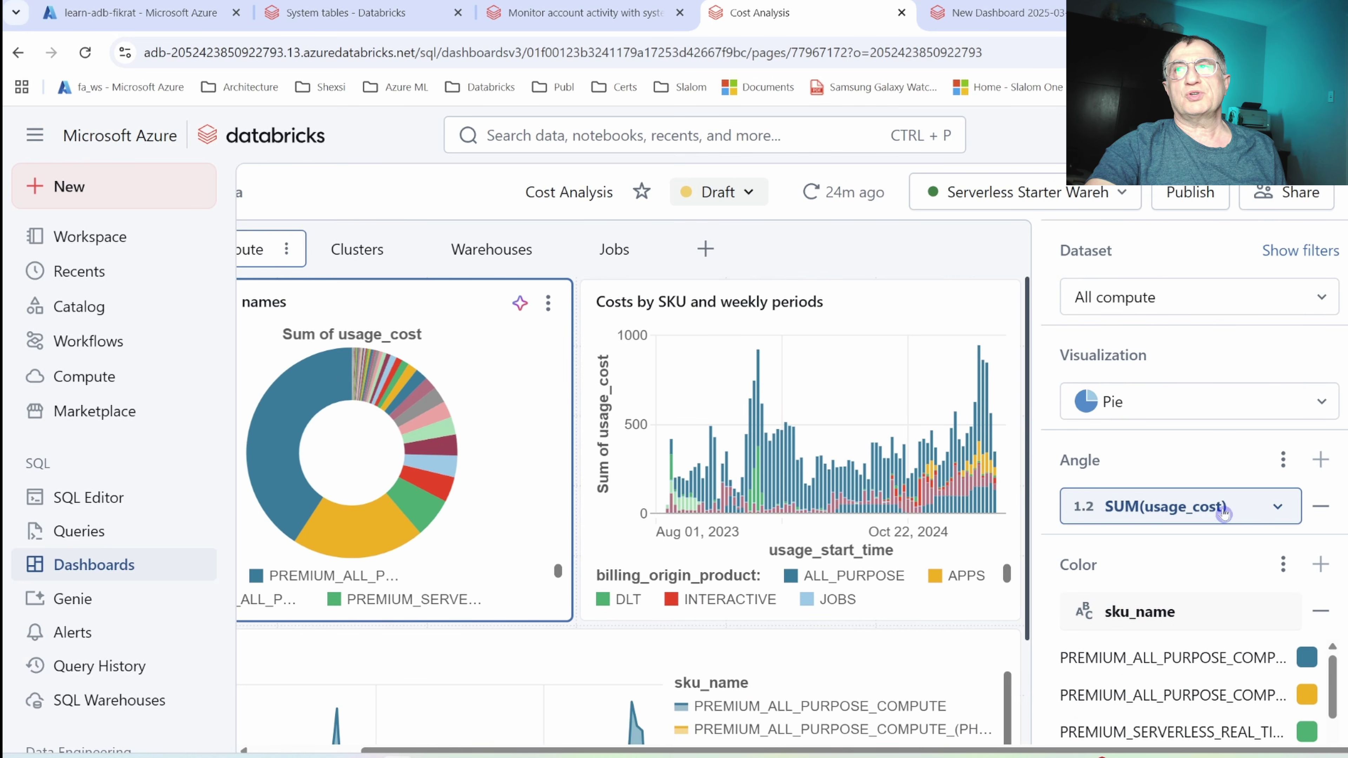
{"action": "scroll", "coordinate": [1226, 605], "scroll_direction": "down", "scroll_amount": 3}
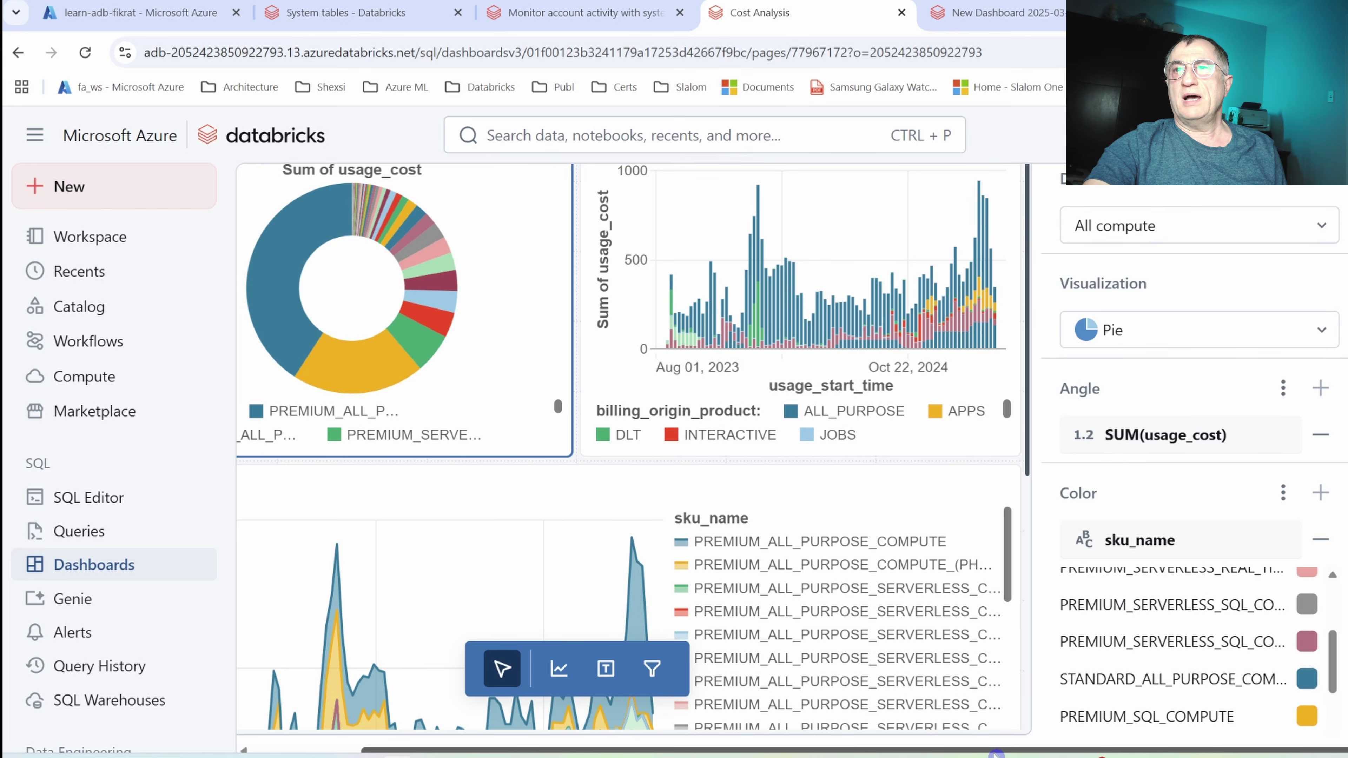
{"action": "left_click_drag", "start_coordinate": [996, 755], "coordinate": [854, 748]}
{"action": "scroll", "coordinate": [855, 454], "scroll_direction": "up", "scroll_amount": 3}
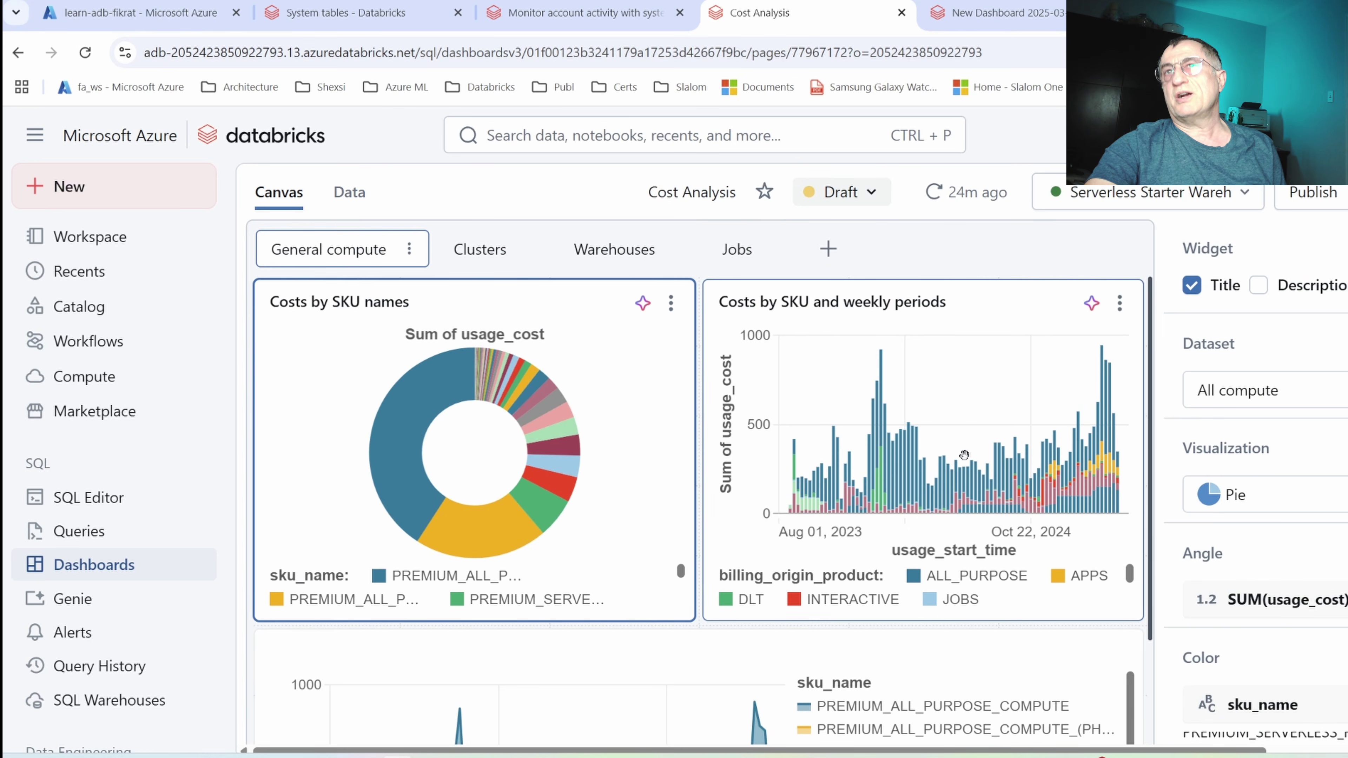
Select the Costs by SKU and weekly periods bar widget and review its X axis, Y axis and color fields.
{"action": "left_click", "coordinate": [1054, 350]}
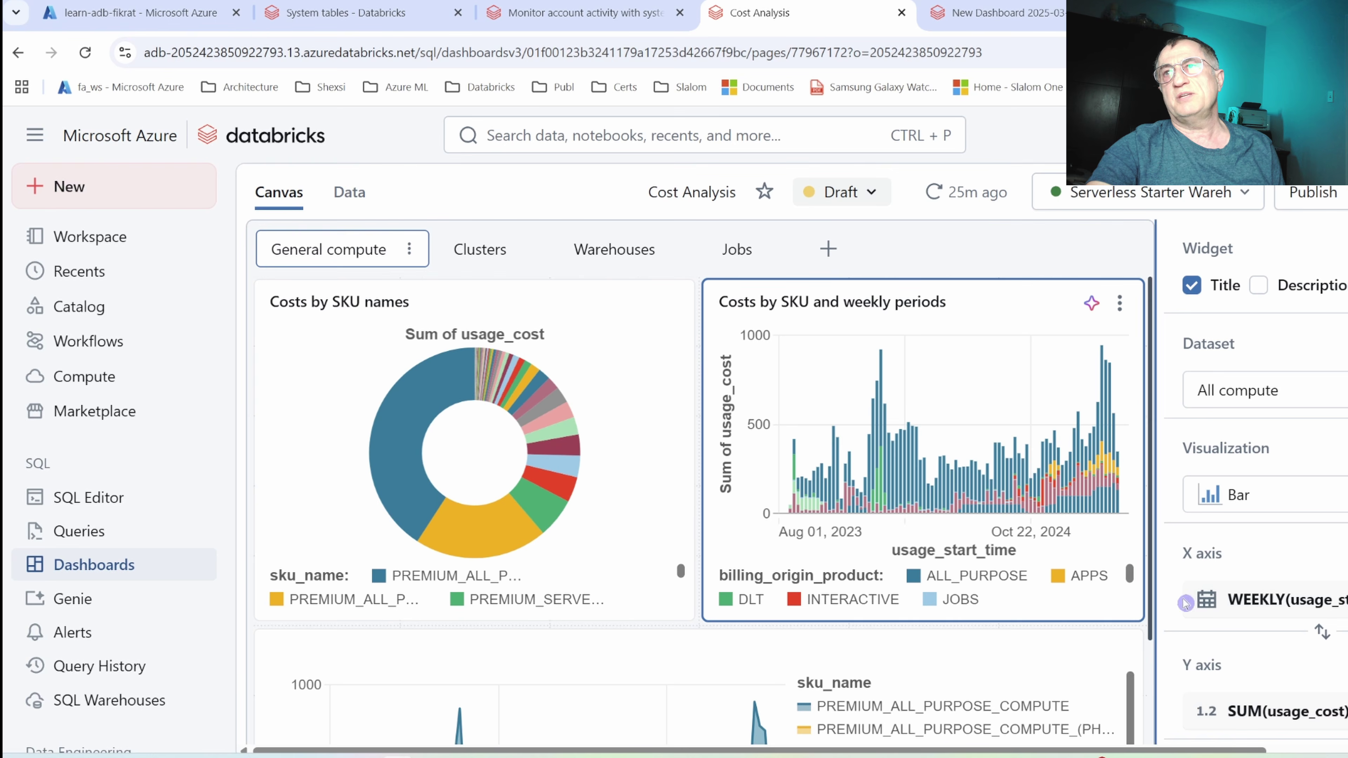
{"action": "left_click_drag", "start_coordinate": [1204, 751], "coordinate": [1312, 754]}
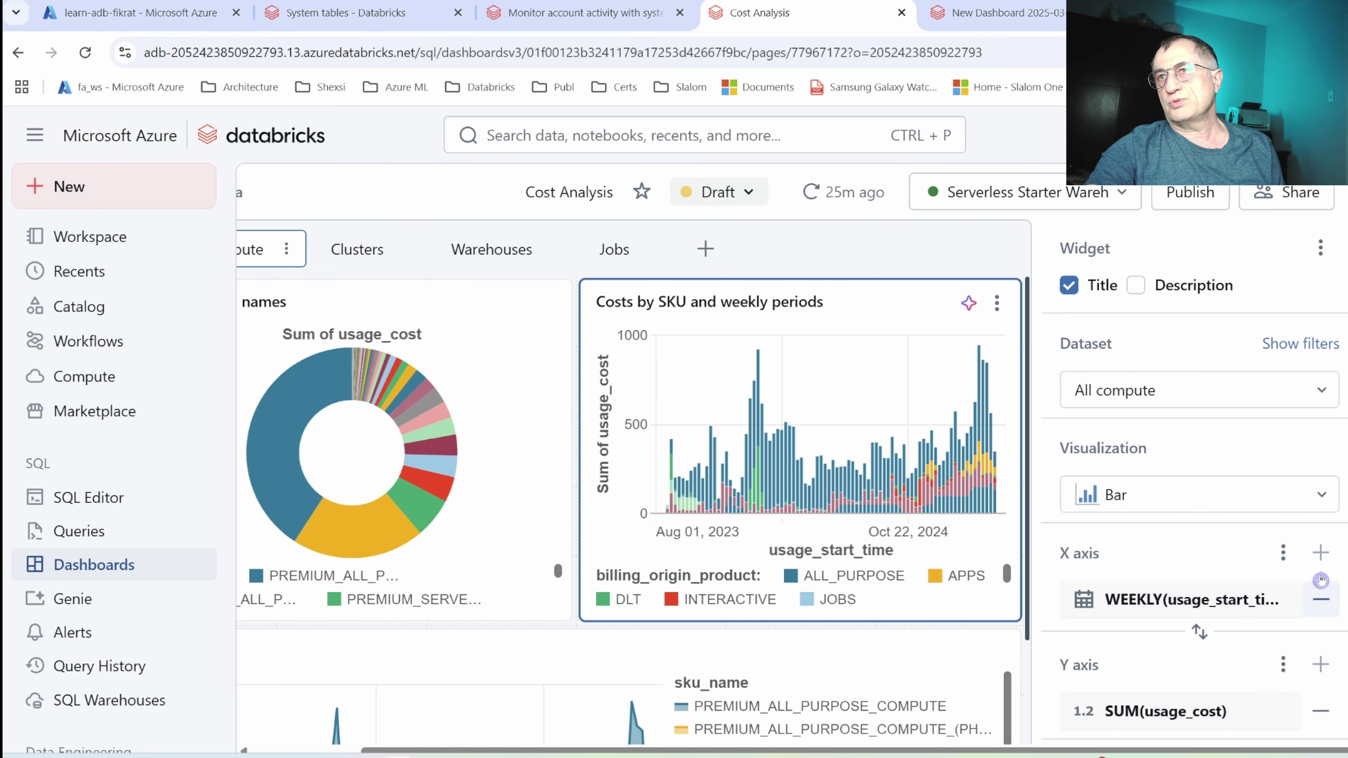
{"action": "scroll", "coordinate": [1321, 627], "scroll_direction": "down", "scroll_amount": 5}
{"action": "scroll", "coordinate": [1300, 520], "scroll_direction": "up", "scroll_amount": 1}
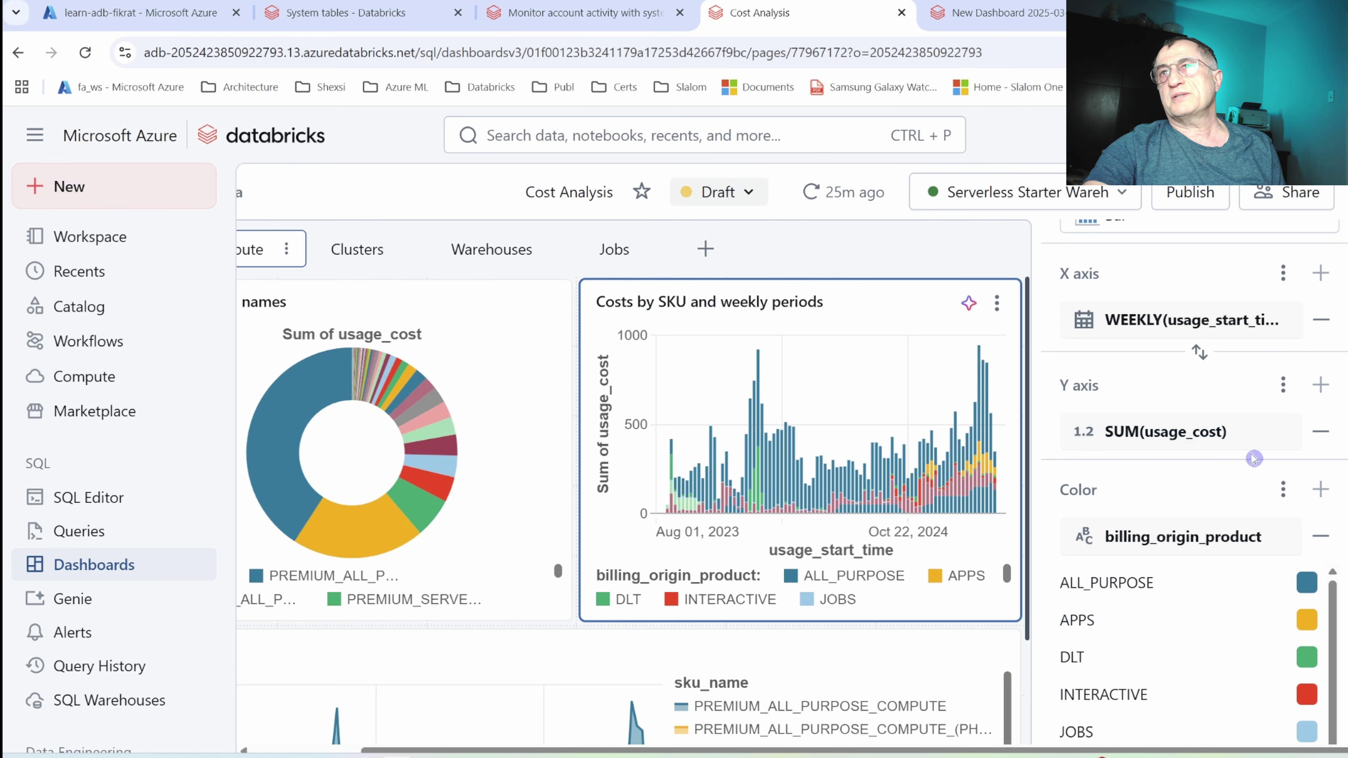
Examine the weekly area chart below the two SKU charts and look through its full sku_name legend.
{"action": "scroll", "coordinate": [1254, 459], "scroll_direction": "down", "scroll_amount": 1}
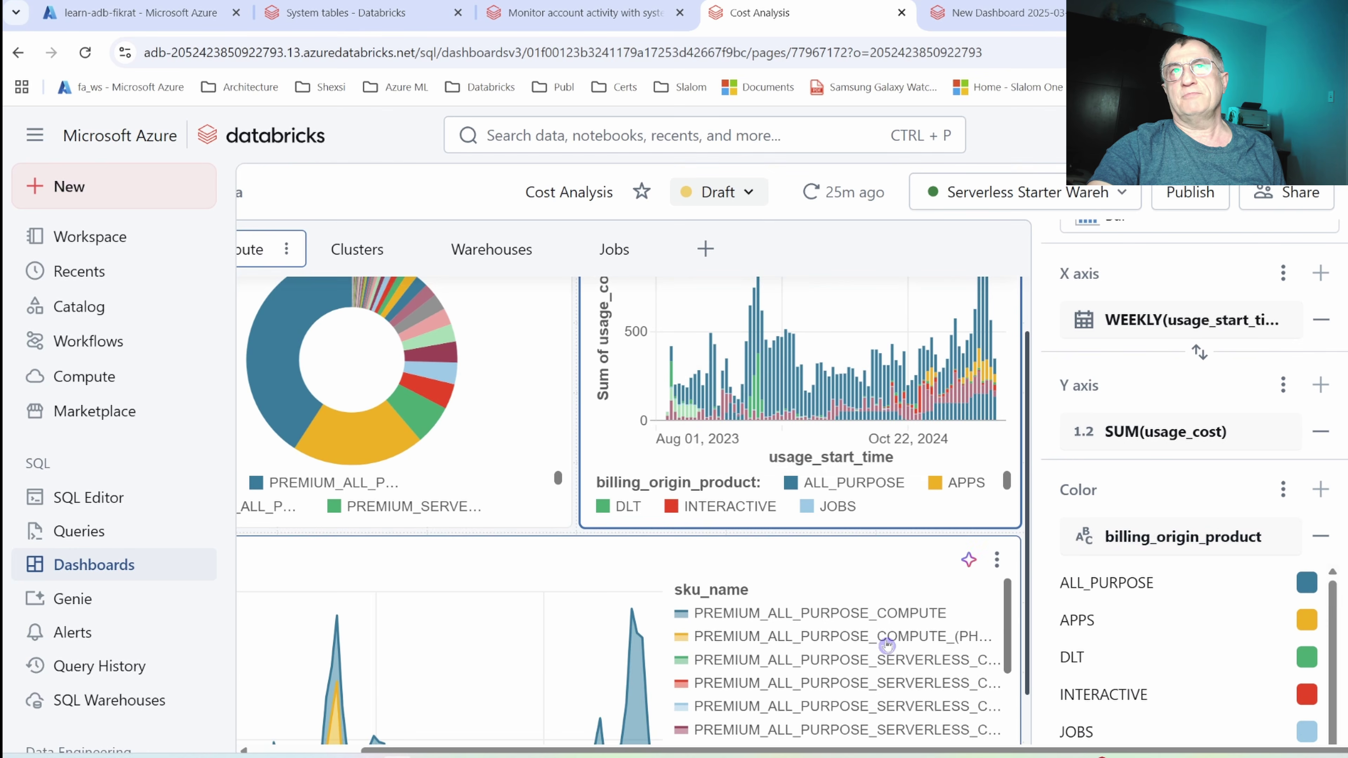
{"action": "scroll", "coordinate": [596, 308], "scroll_direction": "up", "scroll_amount": 1}
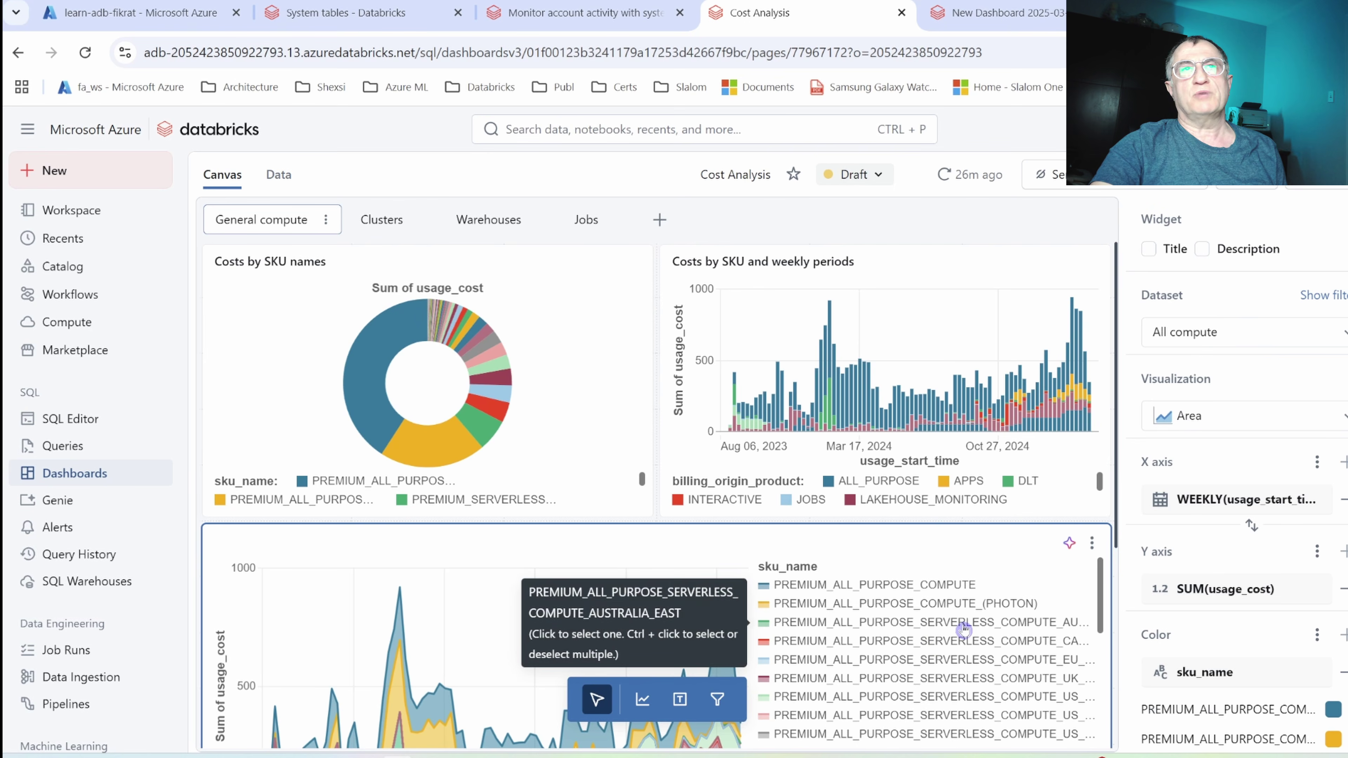
{"action": "scroll", "coordinate": [964, 629], "scroll_direction": "down", "scroll_amount": 3}
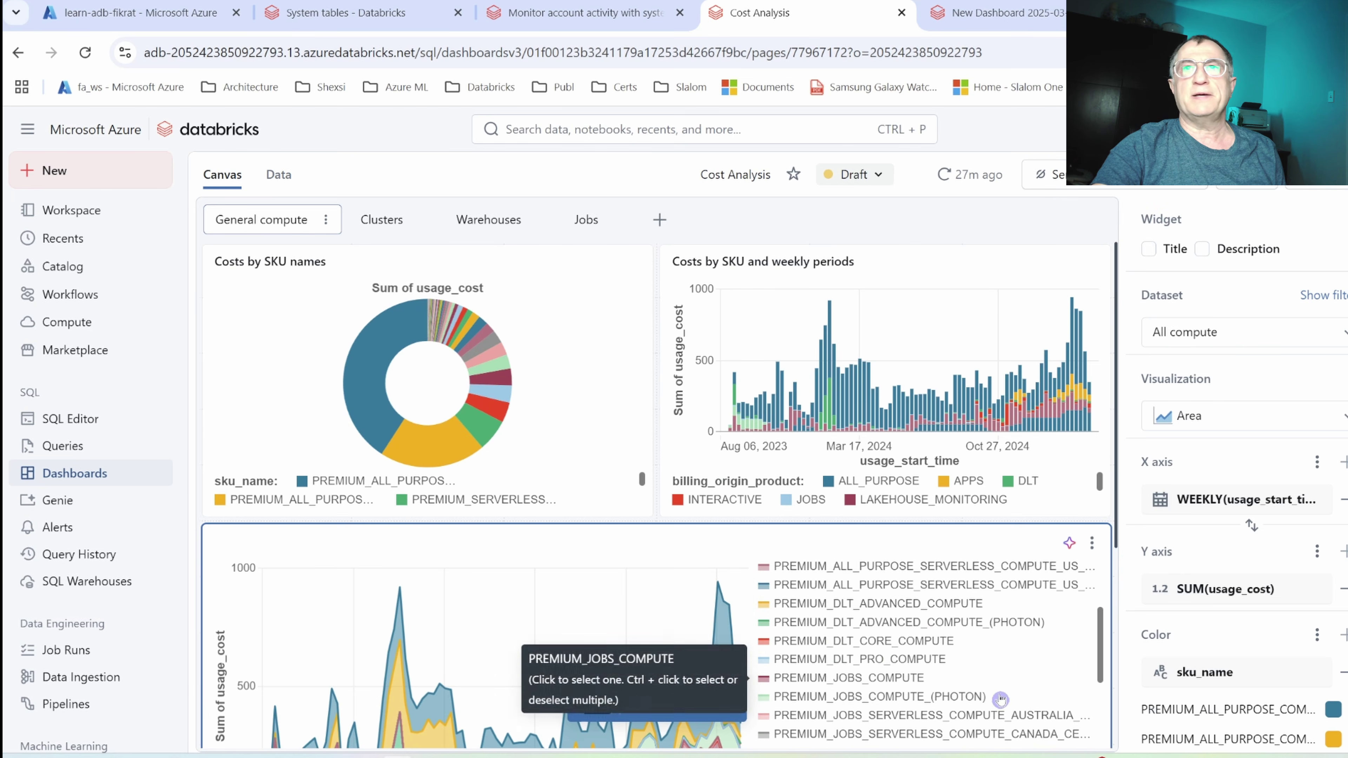
{"action": "scroll", "coordinate": [924, 648], "scroll_direction": "down", "scroll_amount": 3}
{"action": "scroll", "coordinate": [815, 702], "scroll_direction": "down", "scroll_amount": 3}
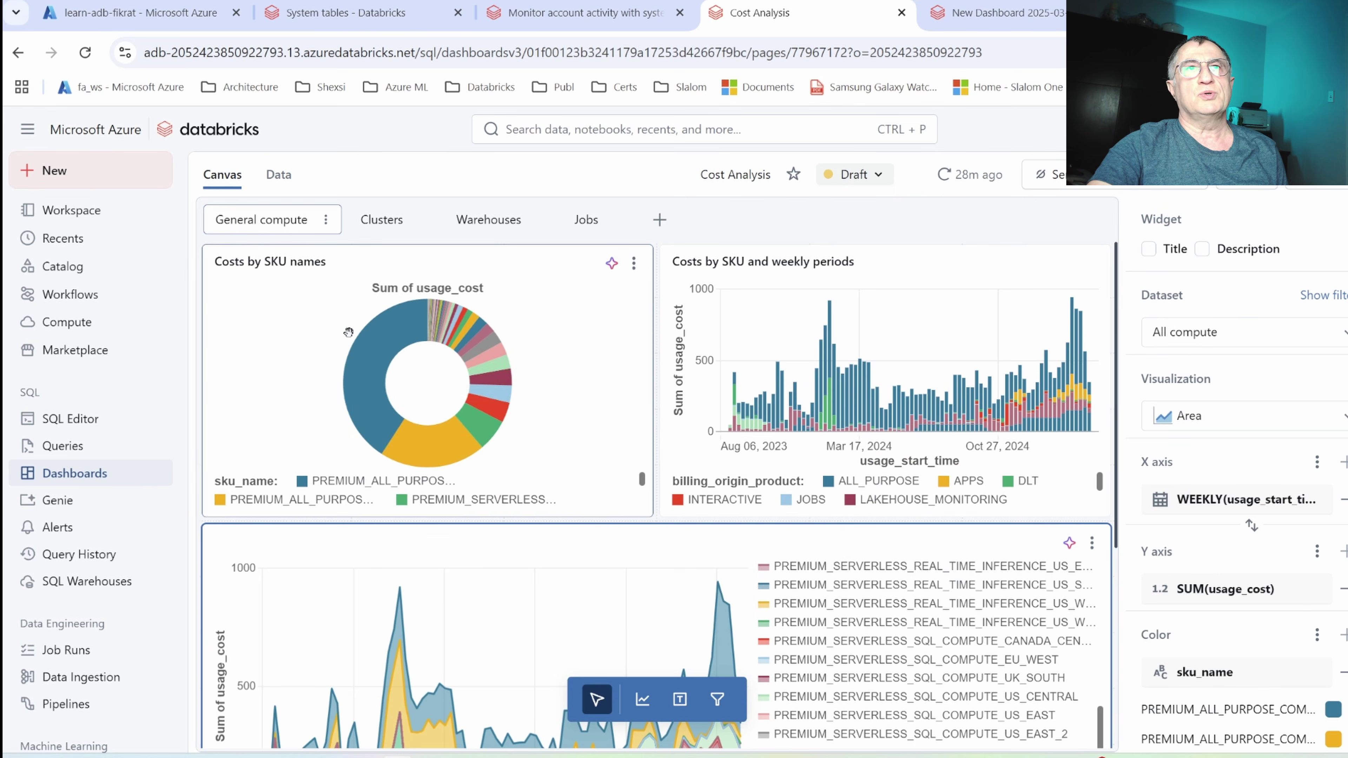
Cross-filter the General compute page by the PREMIUM_ALL_PURPOSE_COMPUTE slice of the pie chart and examine the filtered charts.
{"action": "left_click", "coordinate": [372, 367]}
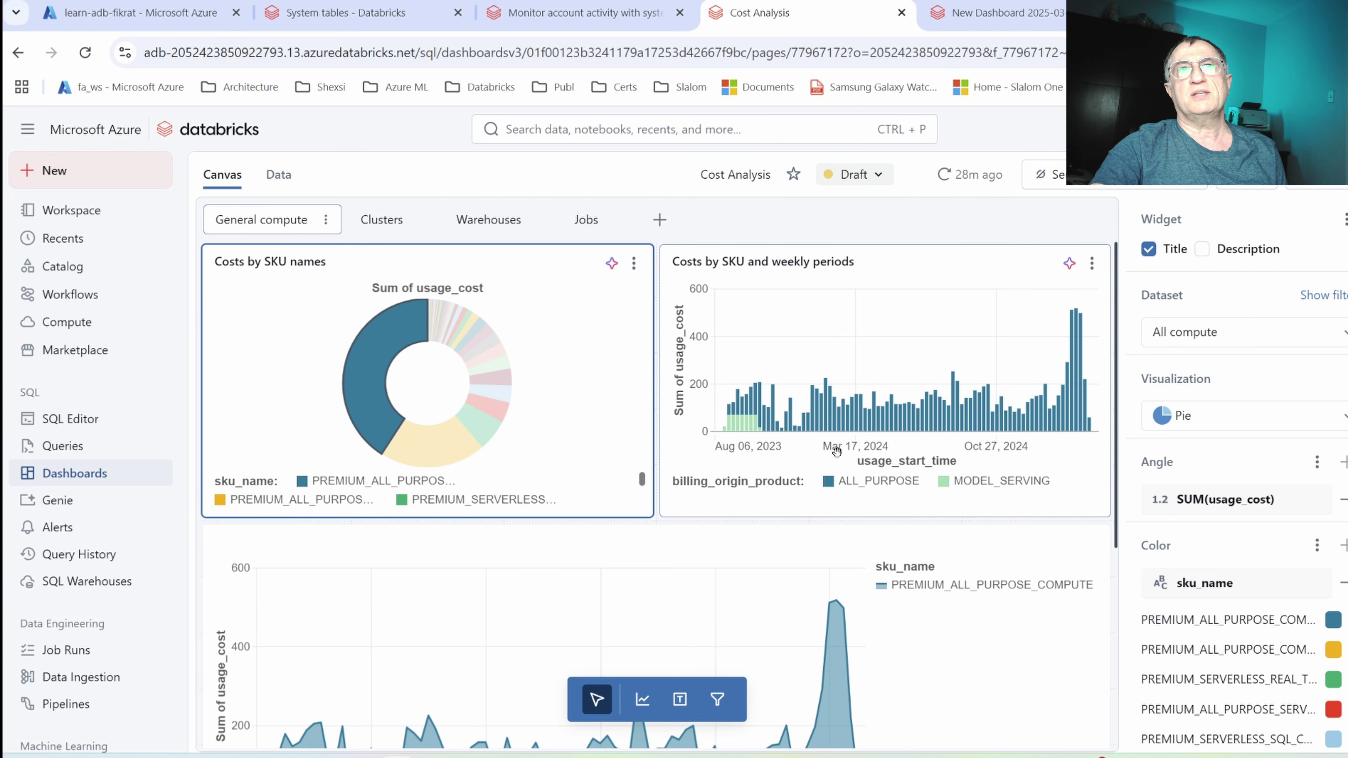
{"action": "scroll", "coordinate": [935, 652], "scroll_direction": "down", "scroll_amount": 3}
{"action": "scroll", "coordinate": [955, 642], "scroll_direction": "up", "scroll_amount": 3}
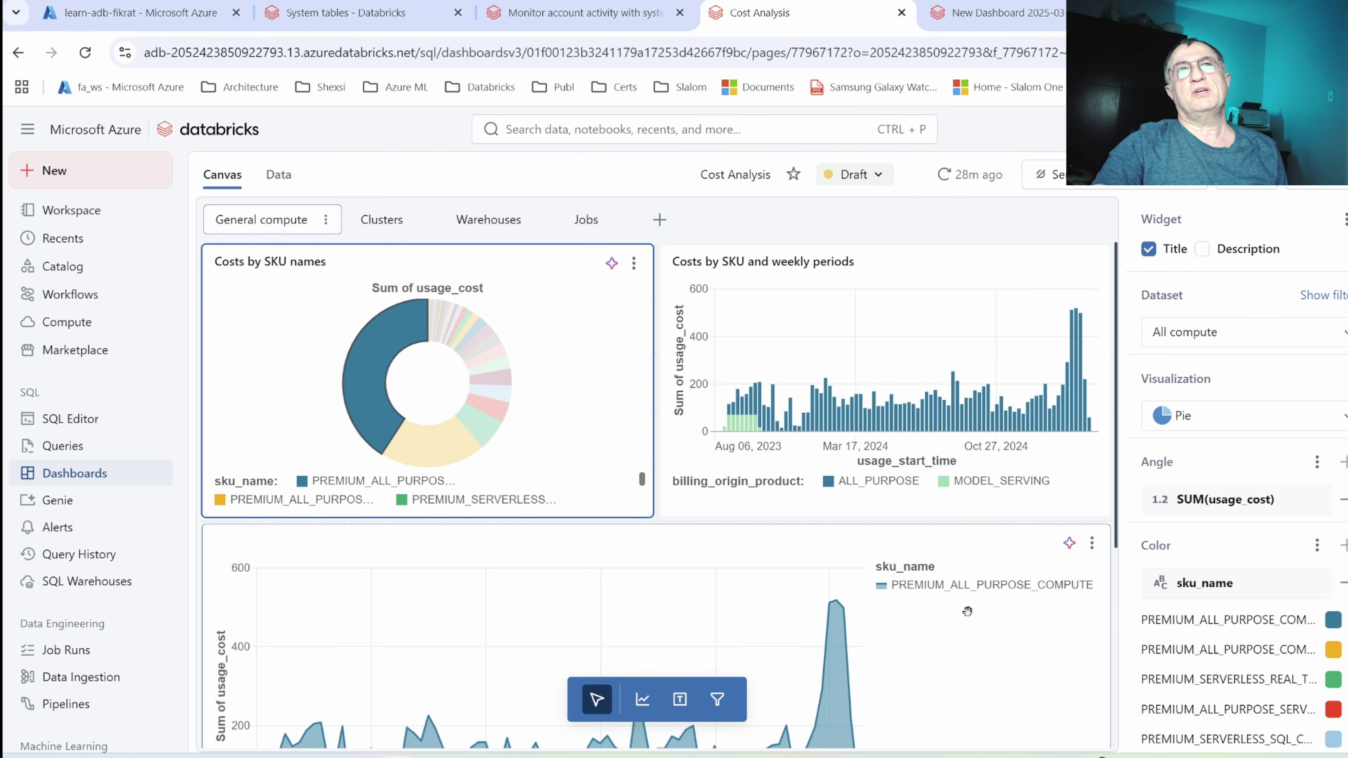
{"action": "left_click", "coordinate": [990, 598]}
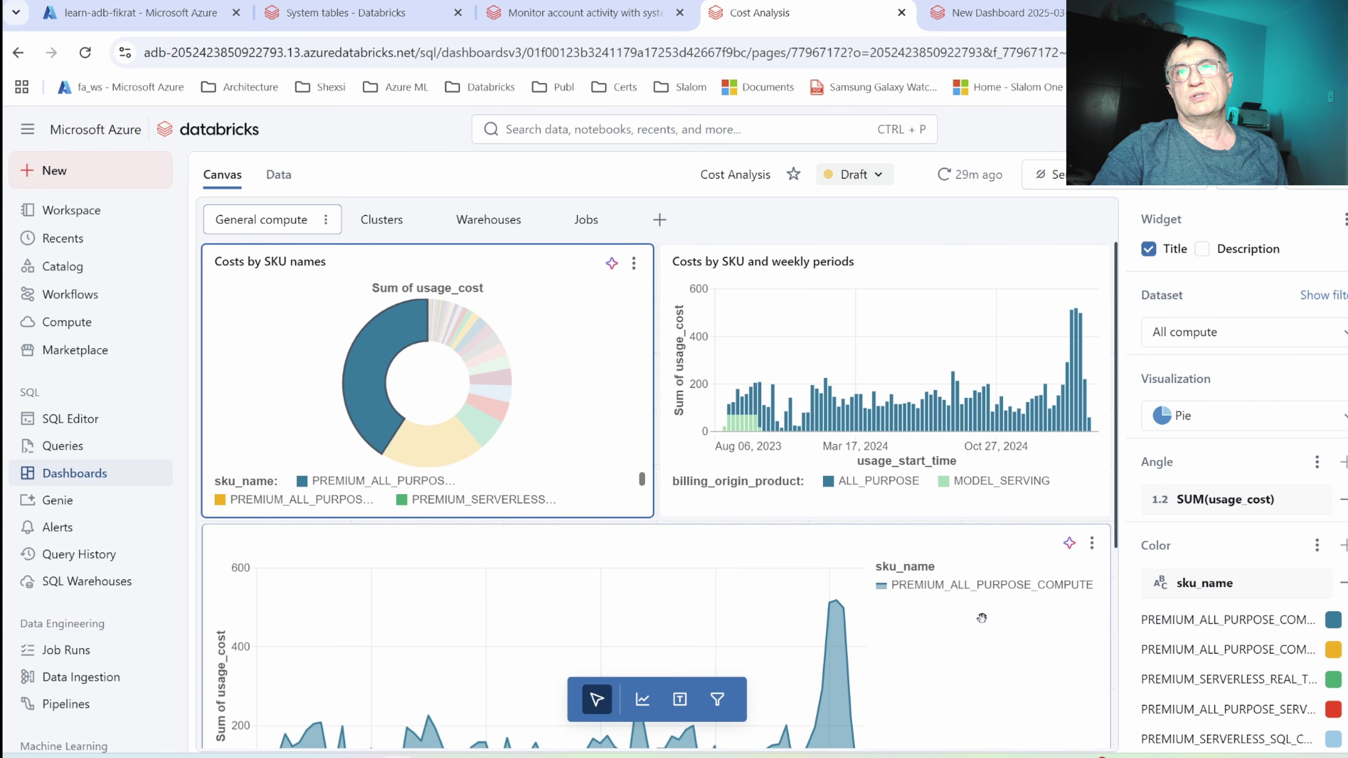
Check the Costs by owners widget's settings on the Clusters page and open the query of its Clusters dataset.
{"action": "left_click", "coordinate": [366, 226]}
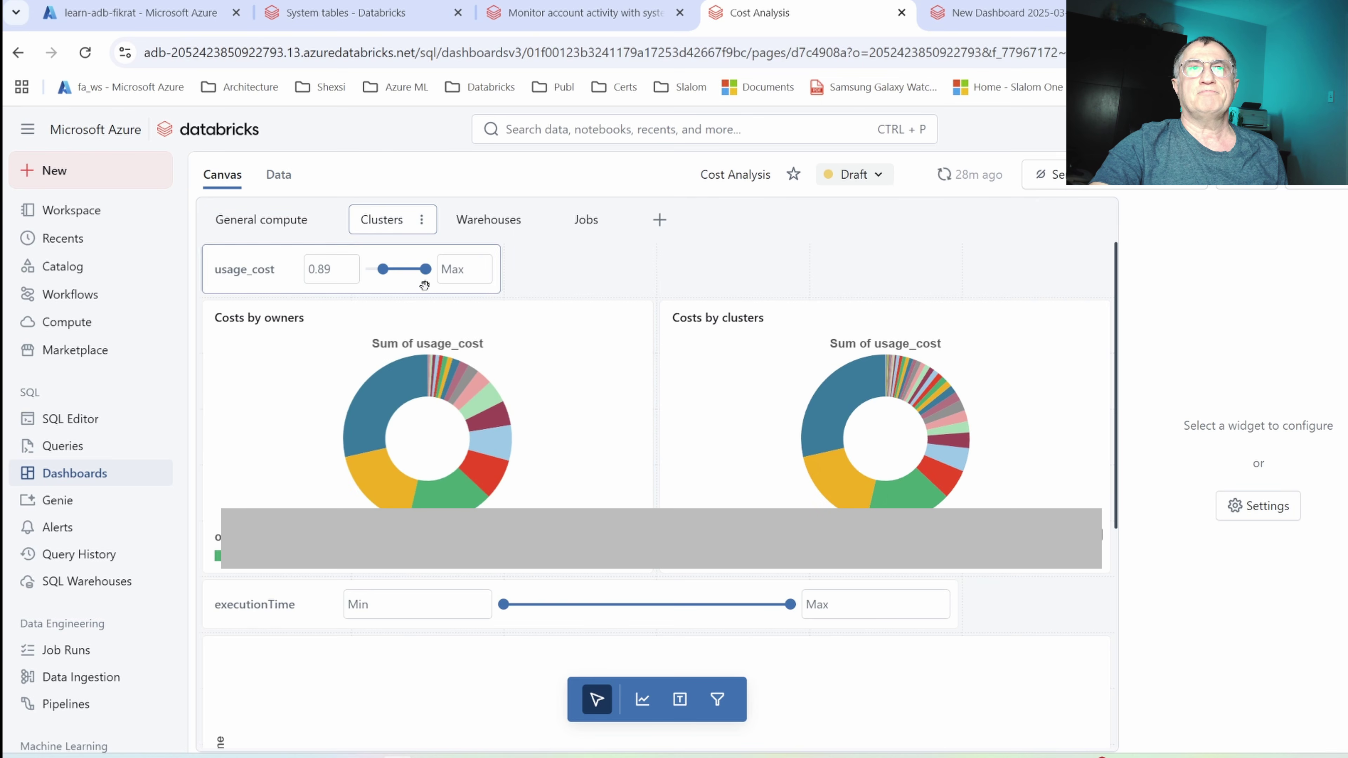
{"action": "left_click", "coordinate": [533, 368]}
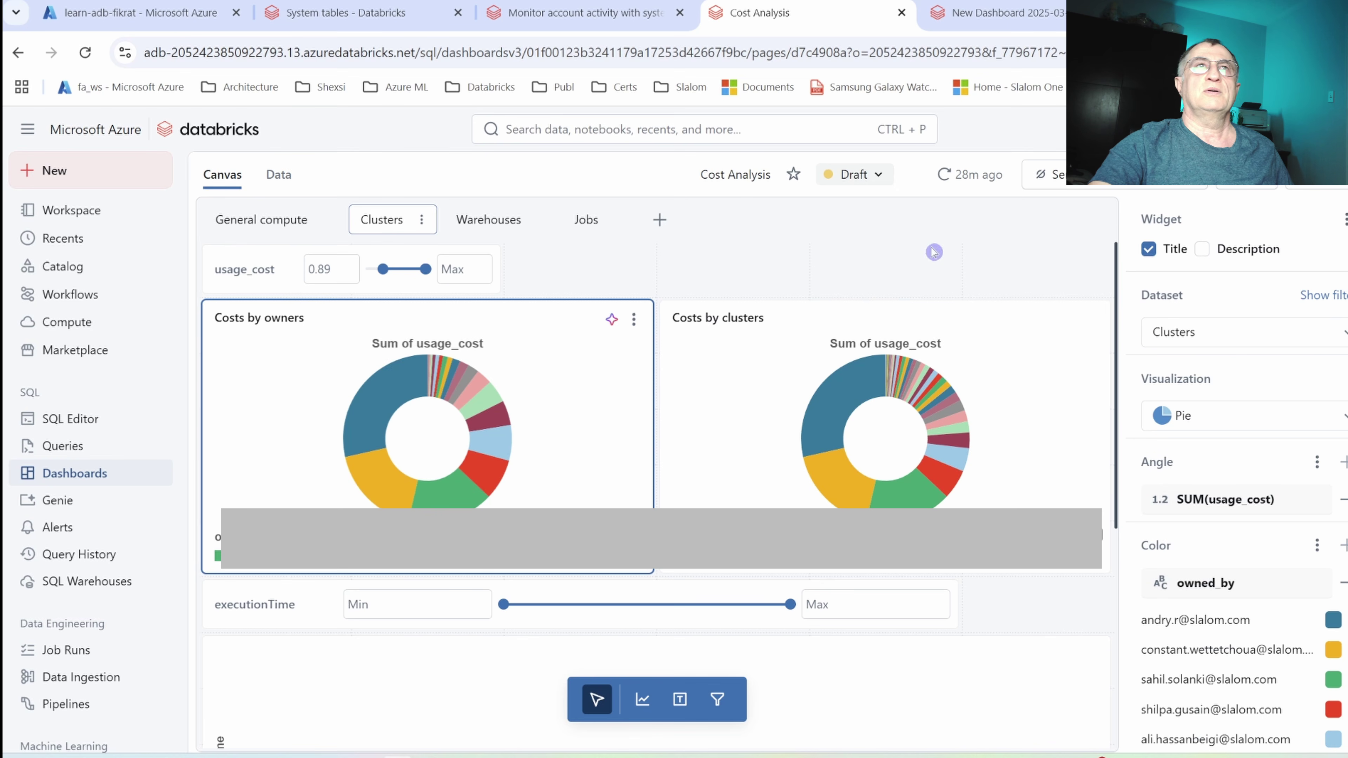
{"action": "left_click", "coordinate": [280, 175]}
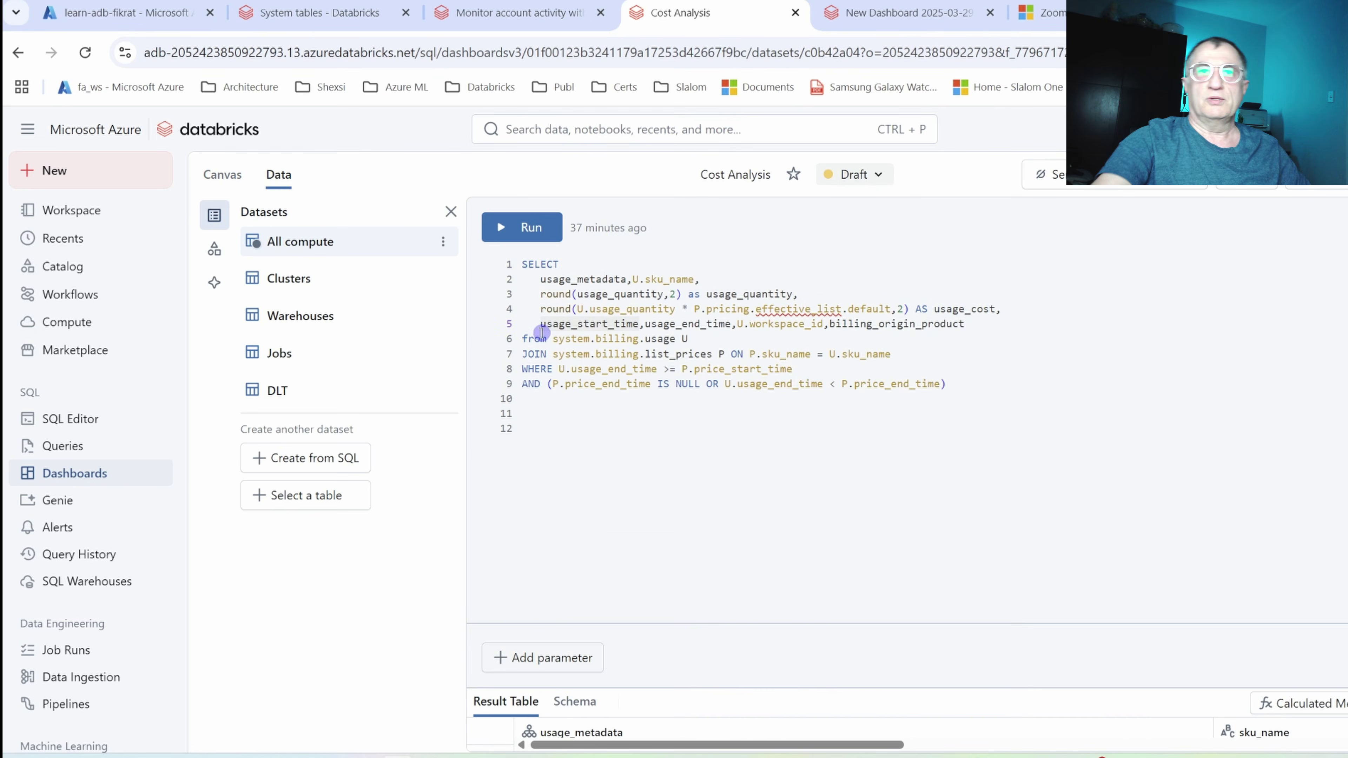
{"action": "left_click", "coordinate": [285, 273]}
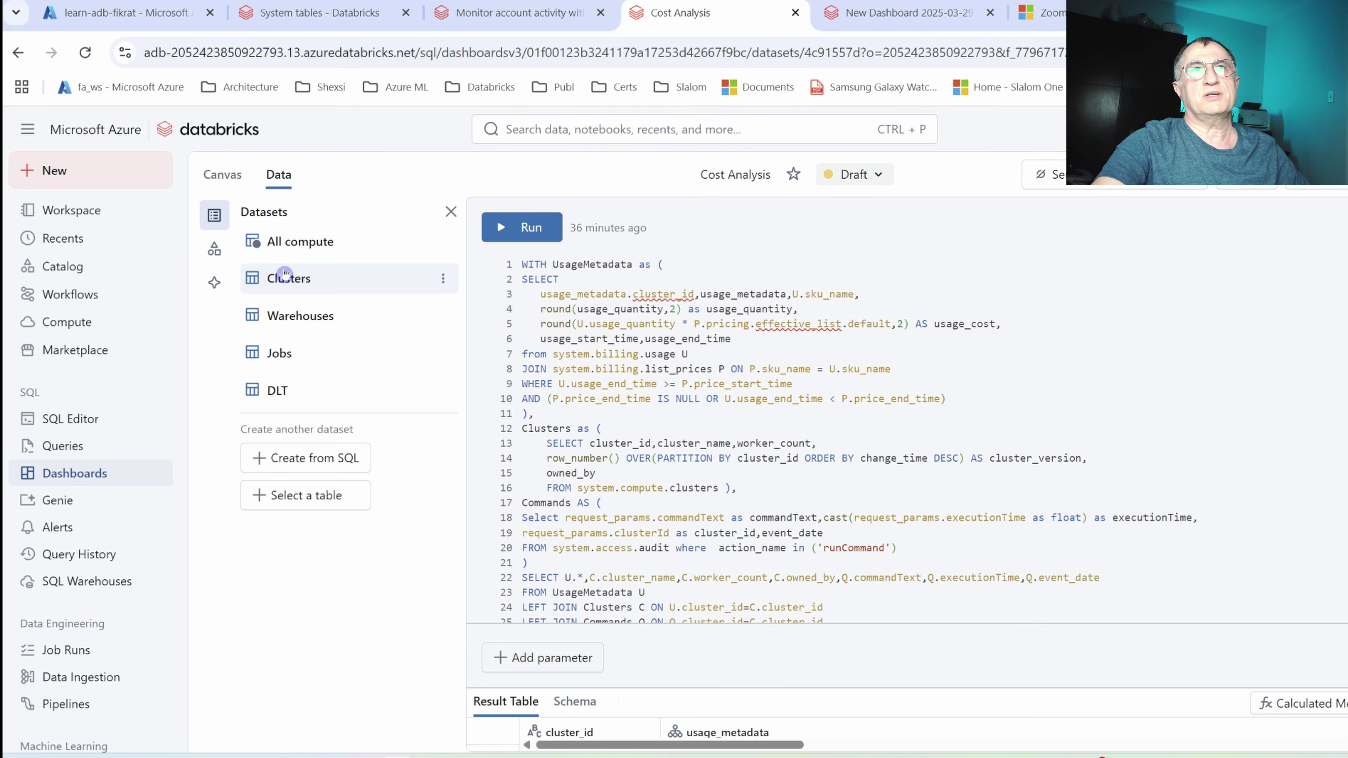
Examine the UsageMetadata, Clusters and Commands subqueries and how the final SELECT joins them in the Clusters dataset query.
{"action": "mouse_move", "coordinate": [757, 441]}
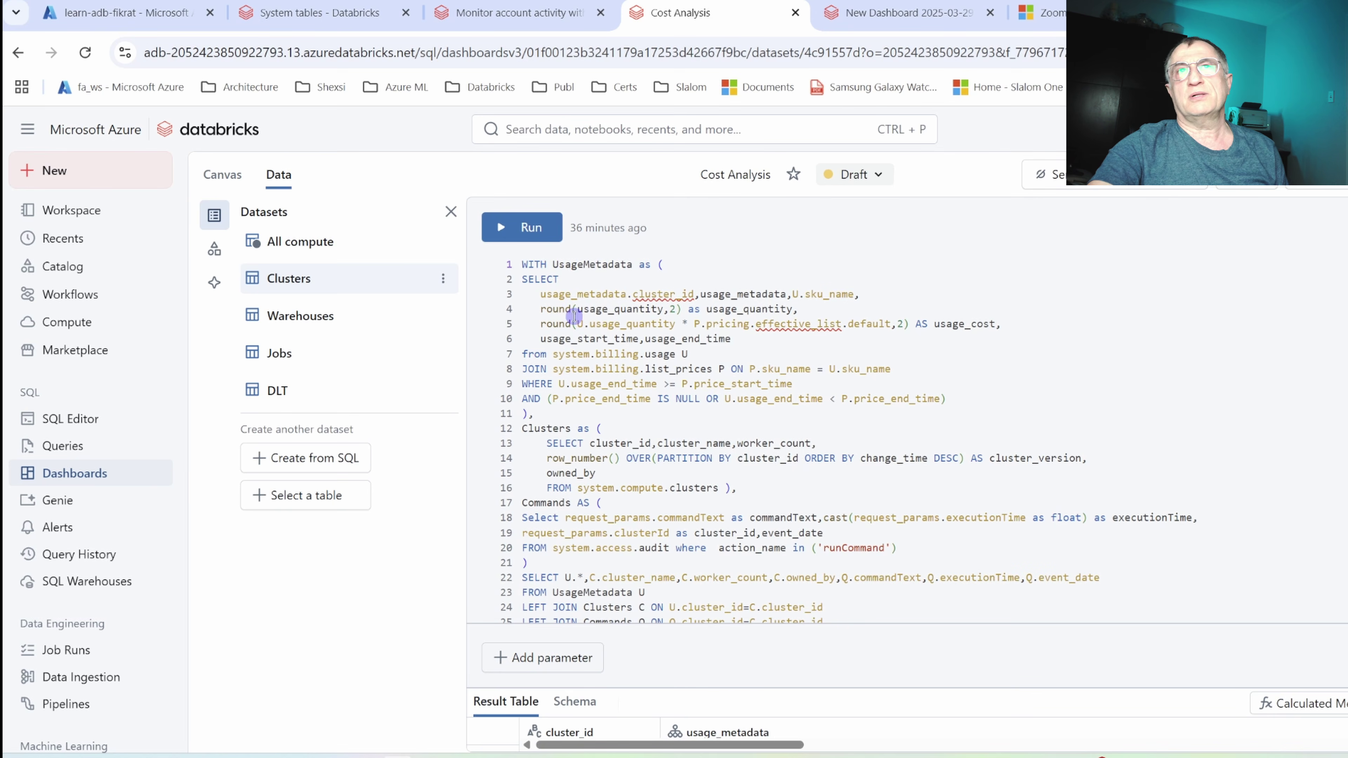
{"action": "scroll", "coordinate": [740, 380], "scroll_direction": "down", "scroll_amount": 1}
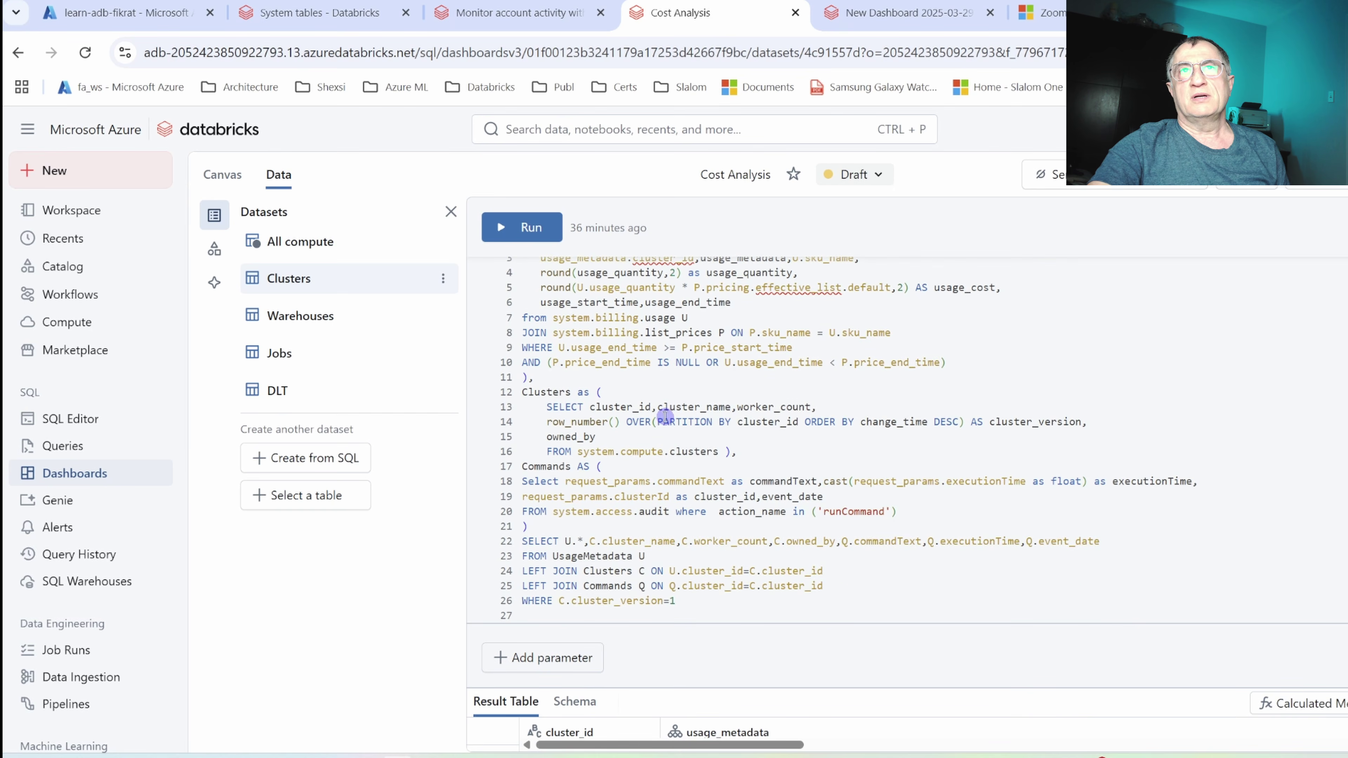
{"action": "left_click", "coordinate": [654, 388]}
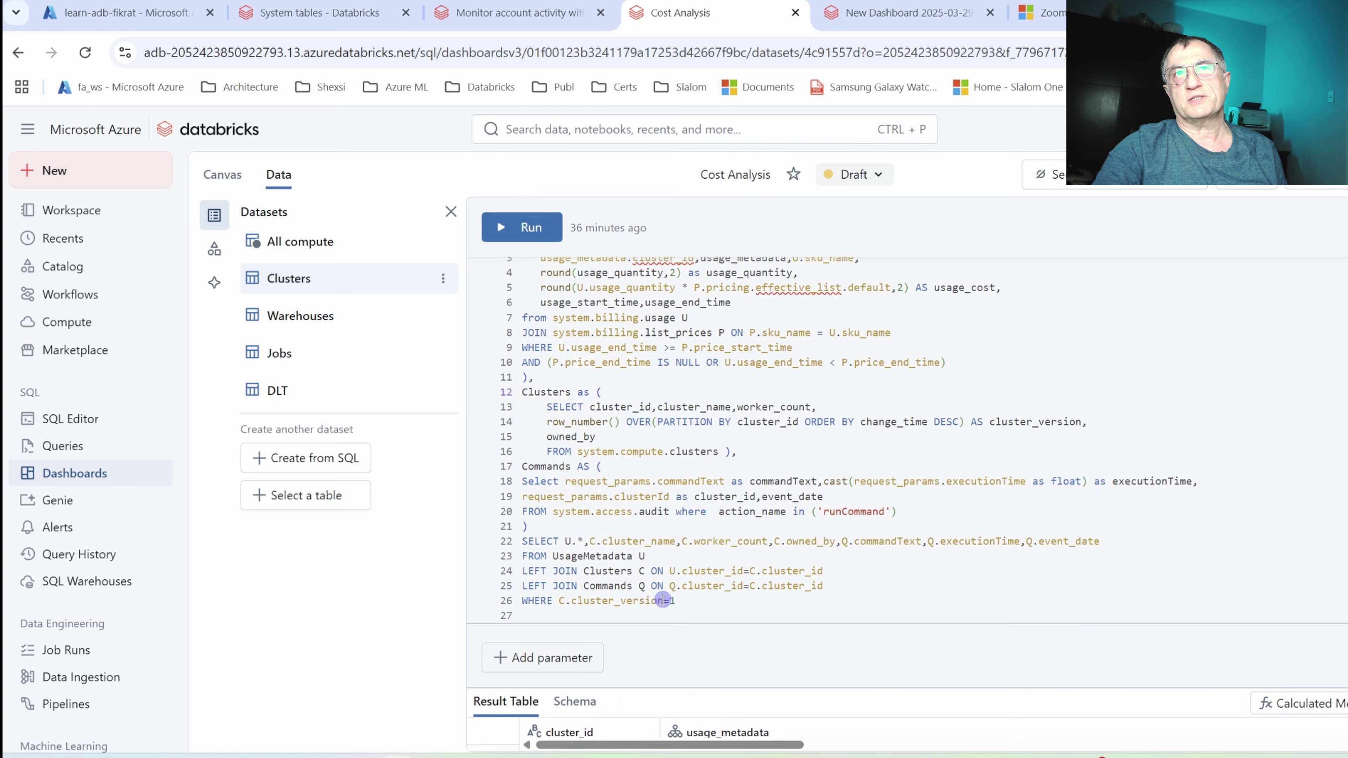
{"action": "left_click", "coordinate": [645, 422]}
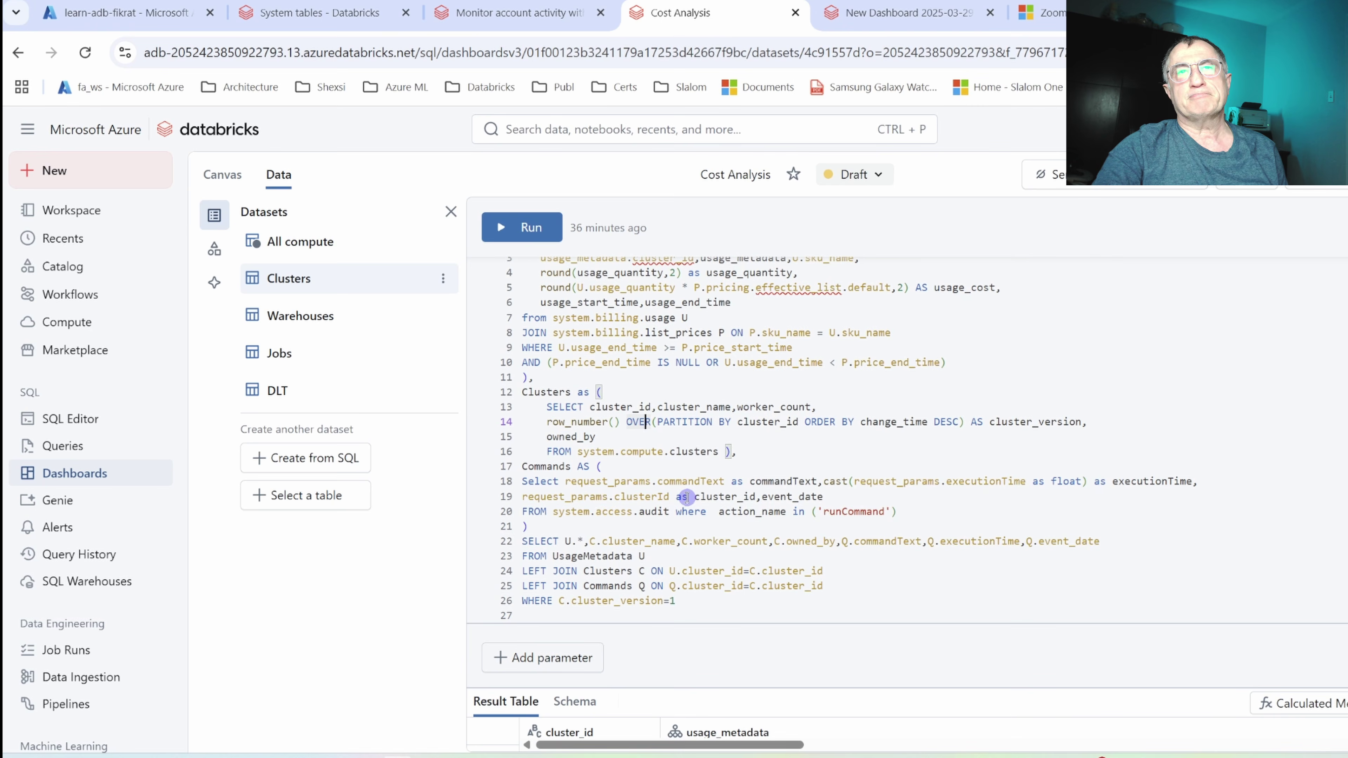
{"action": "left_click", "coordinate": [659, 481]}
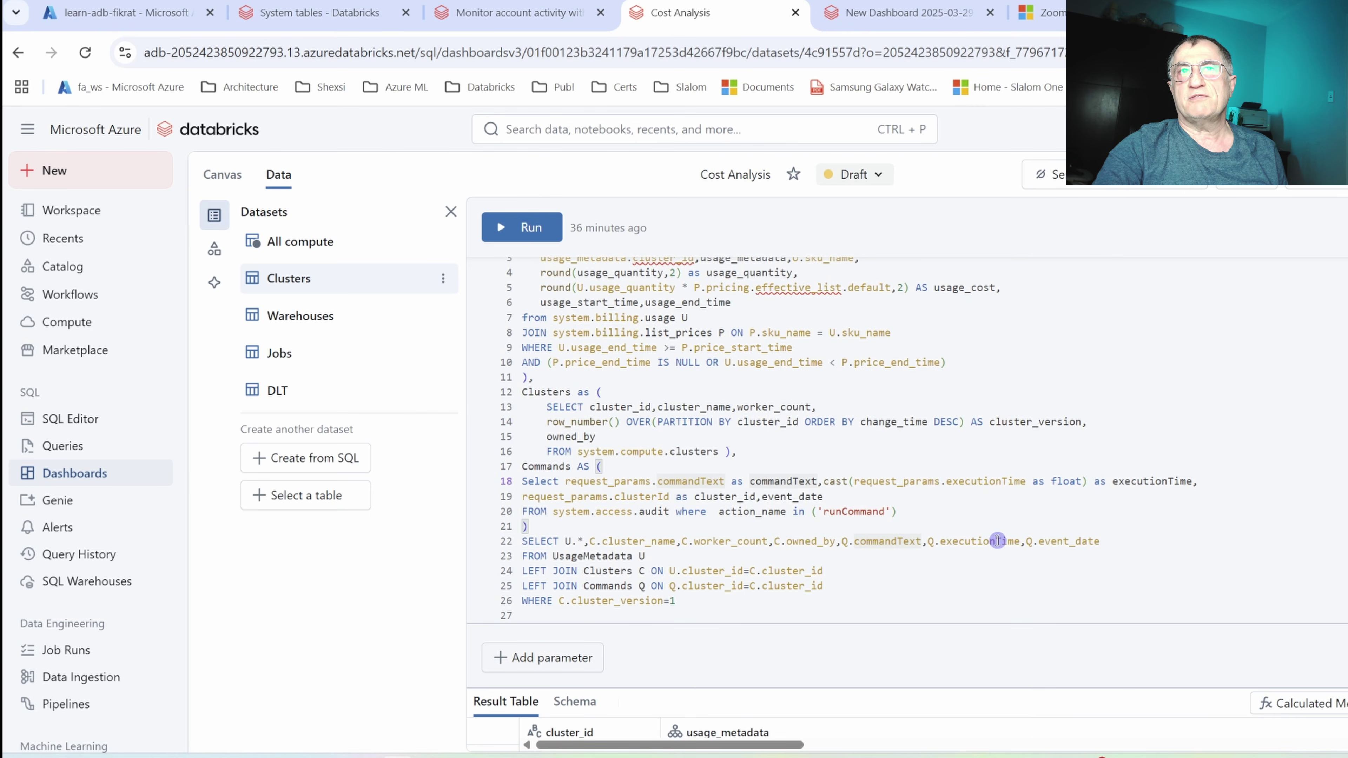
Return to the Clusters page and check the settings of the Costs by owners, Costs by clusters and executionTime scatter widgets.
{"action": "left_click", "coordinate": [673, 513]}
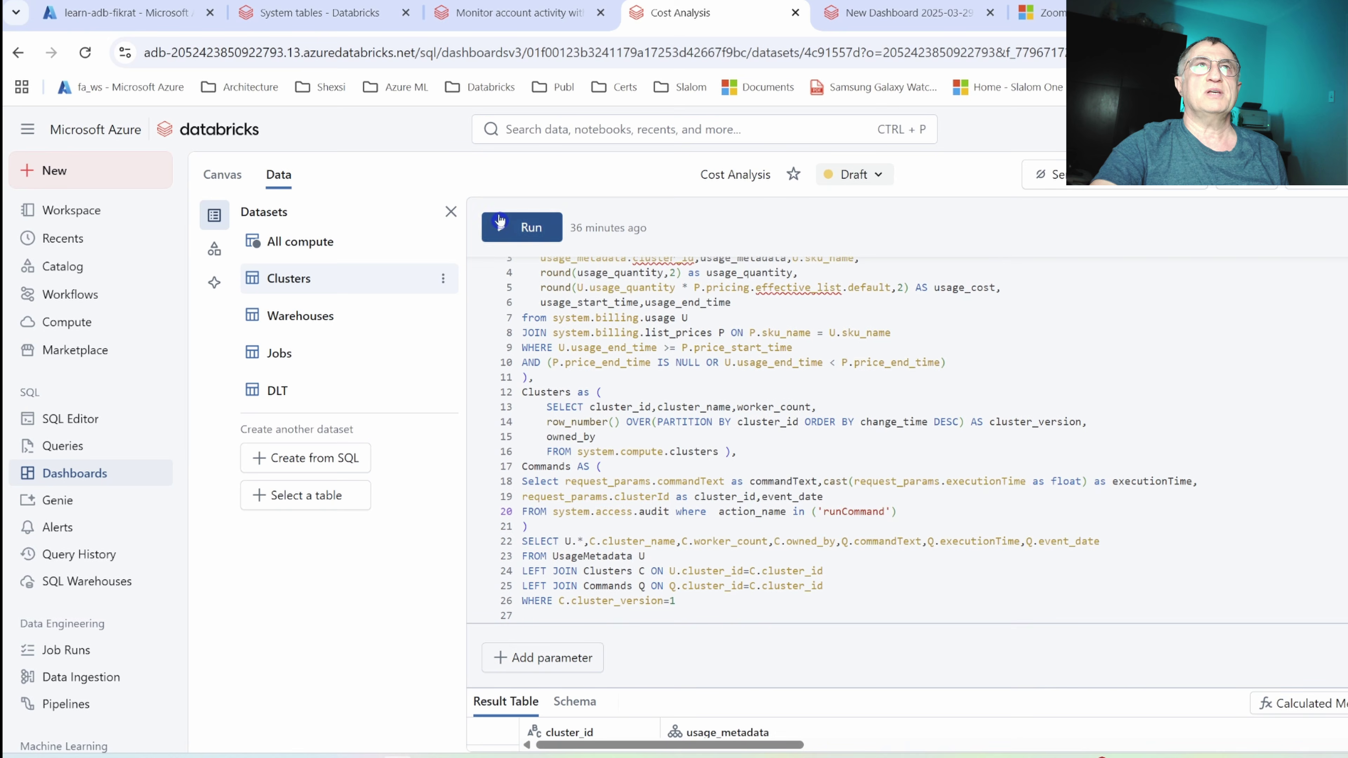
{"action": "left_click", "coordinate": [218, 173]}
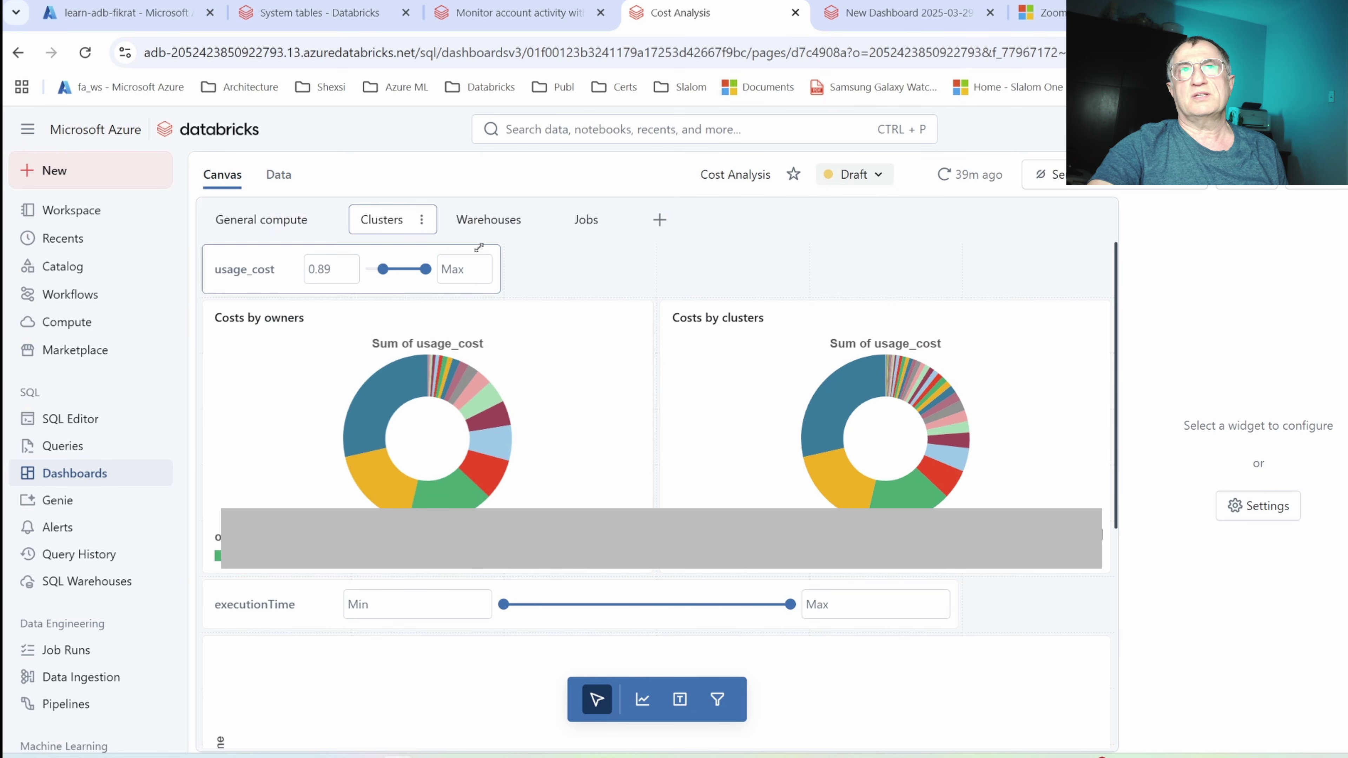
{"action": "left_click", "coordinate": [564, 351]}
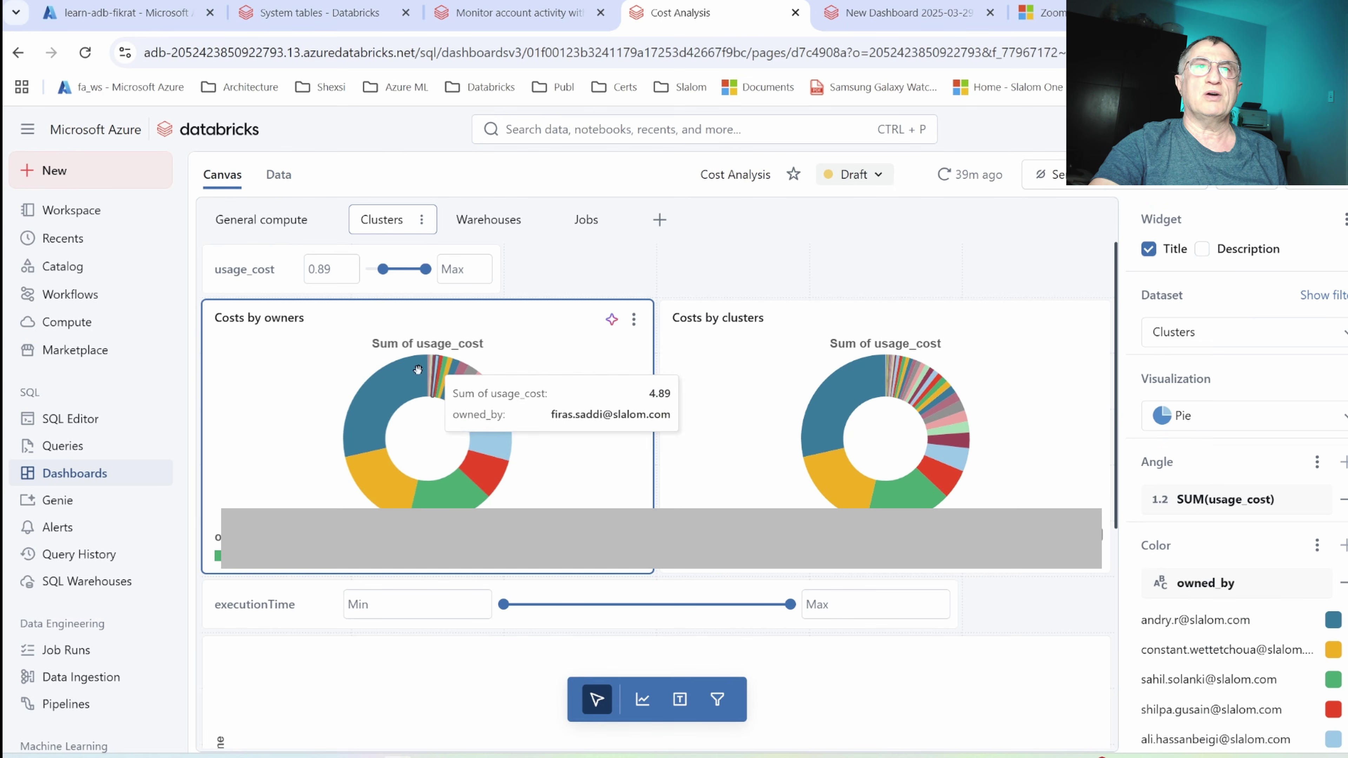
{"action": "left_click", "coordinate": [706, 444]}
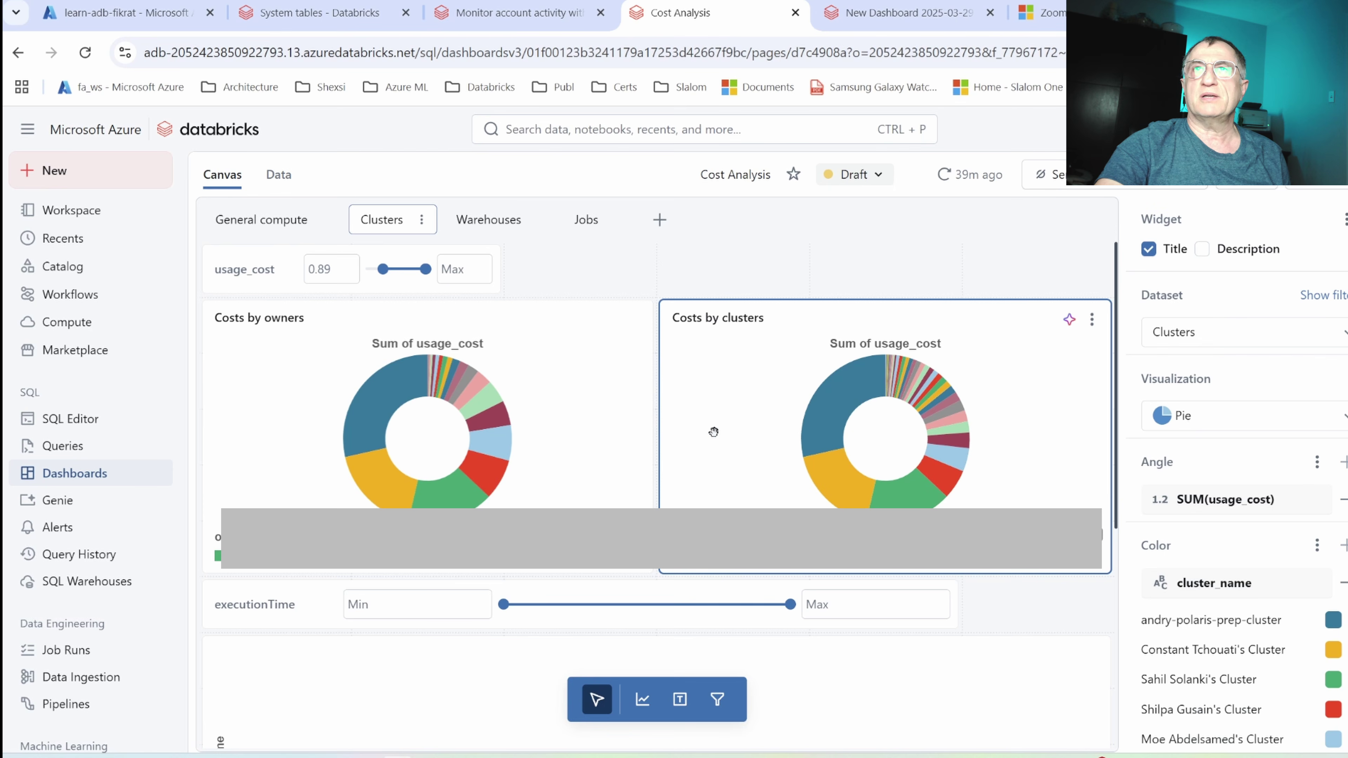
{"action": "scroll", "coordinate": [984, 618], "scroll_direction": "down", "scroll_amount": 5}
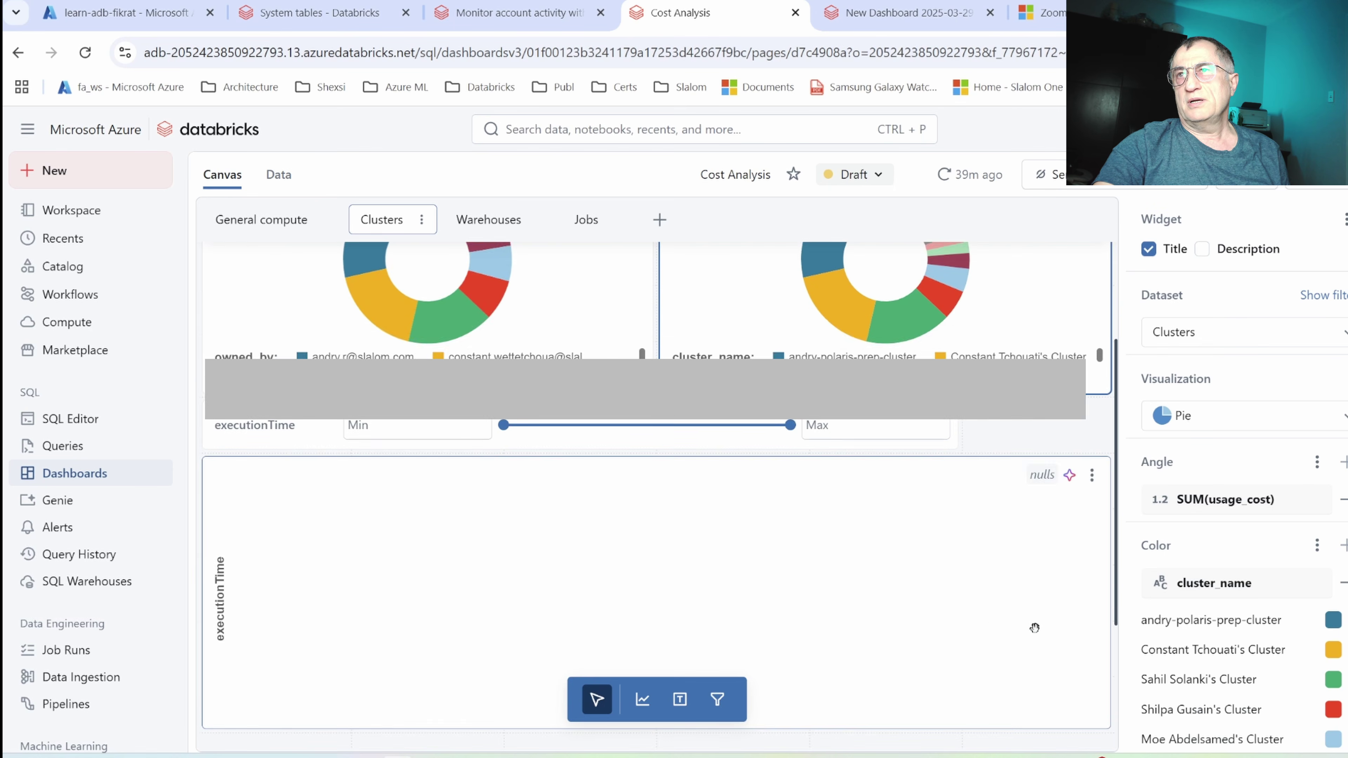
{"action": "scroll", "coordinate": [945, 600], "scroll_direction": "up", "scroll_amount": 2}
{"action": "left_click", "coordinate": [918, 589]}
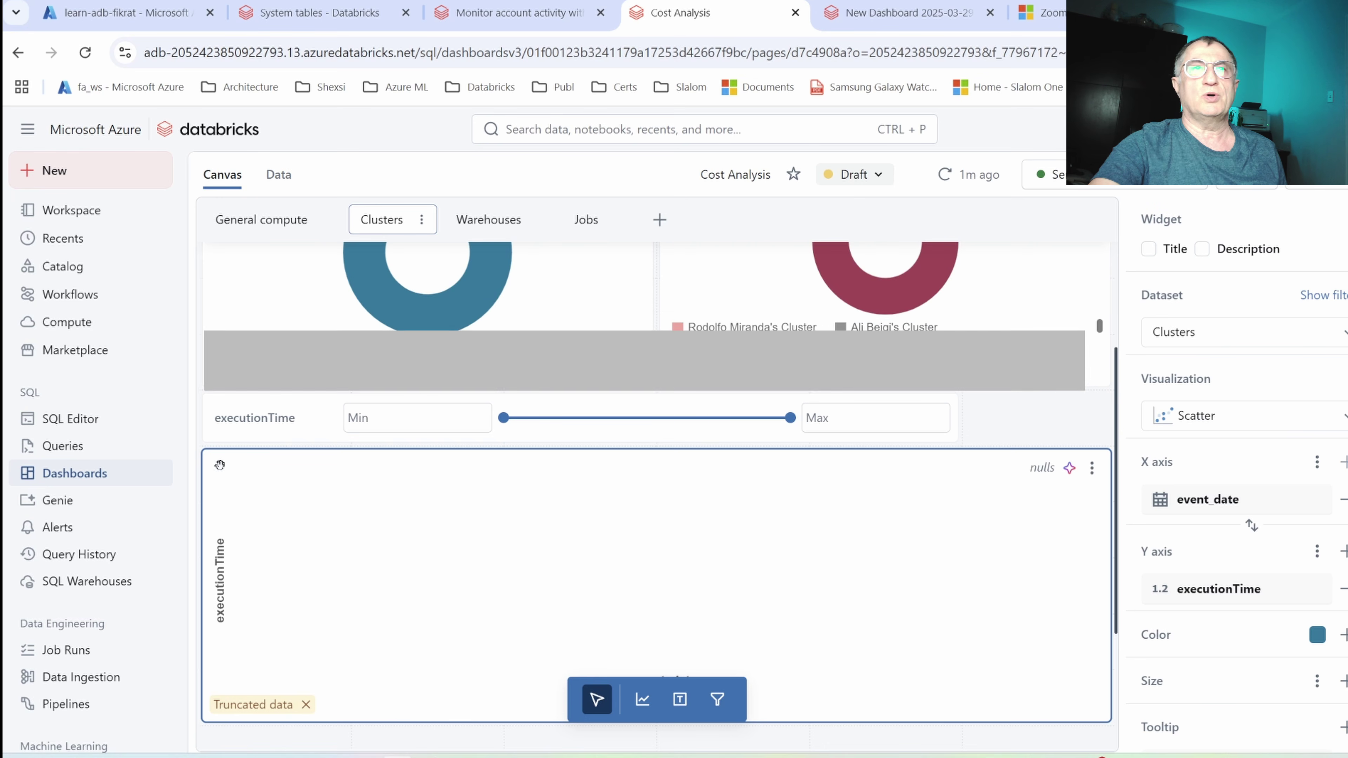
Try minimums of 1.04 and 1.69 on the Clusters page's usage_cost range filter, and reset it to Min.
{"action": "scroll", "coordinate": [864, 650], "scroll_direction": "up", "scroll_amount": 4}
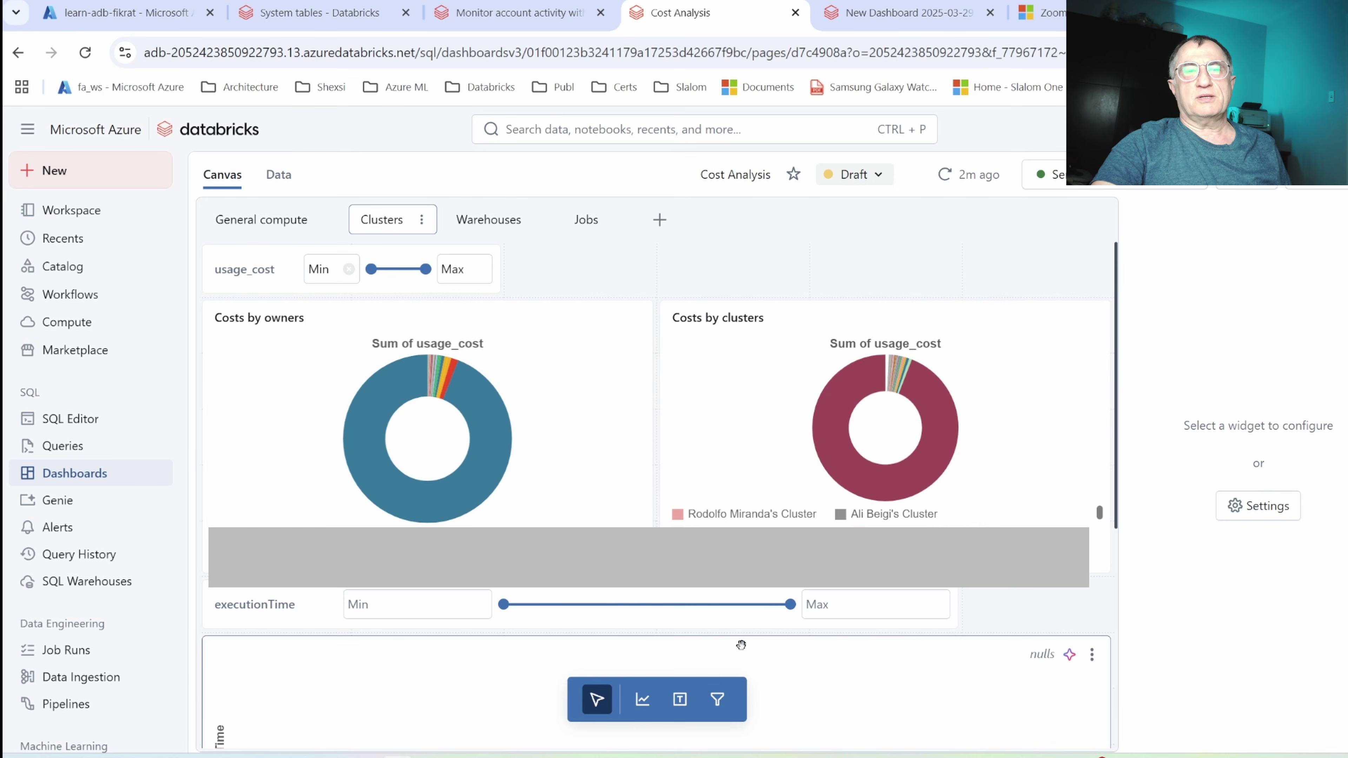
{"action": "left_click", "coordinate": [229, 262]}
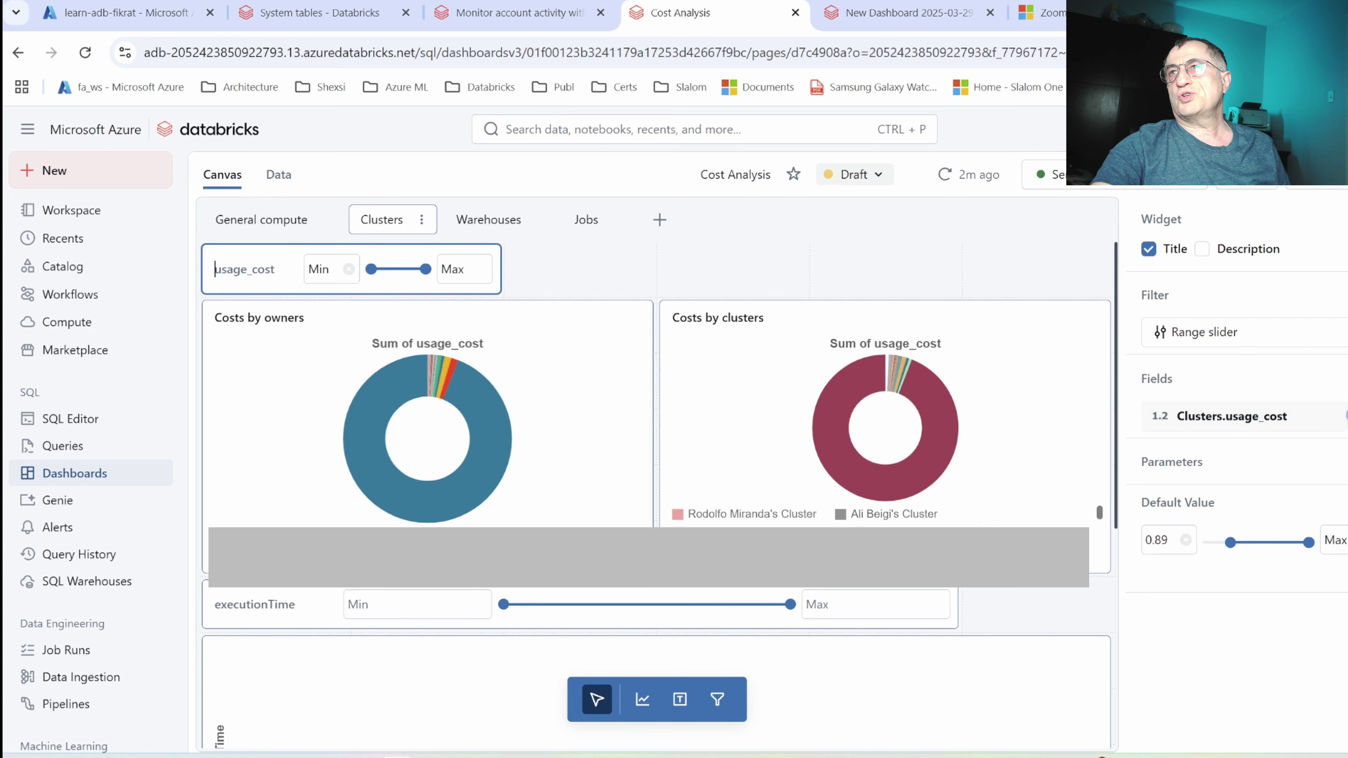
{"action": "left_click_drag", "start_coordinate": [371, 269], "coordinate": [383, 269]}
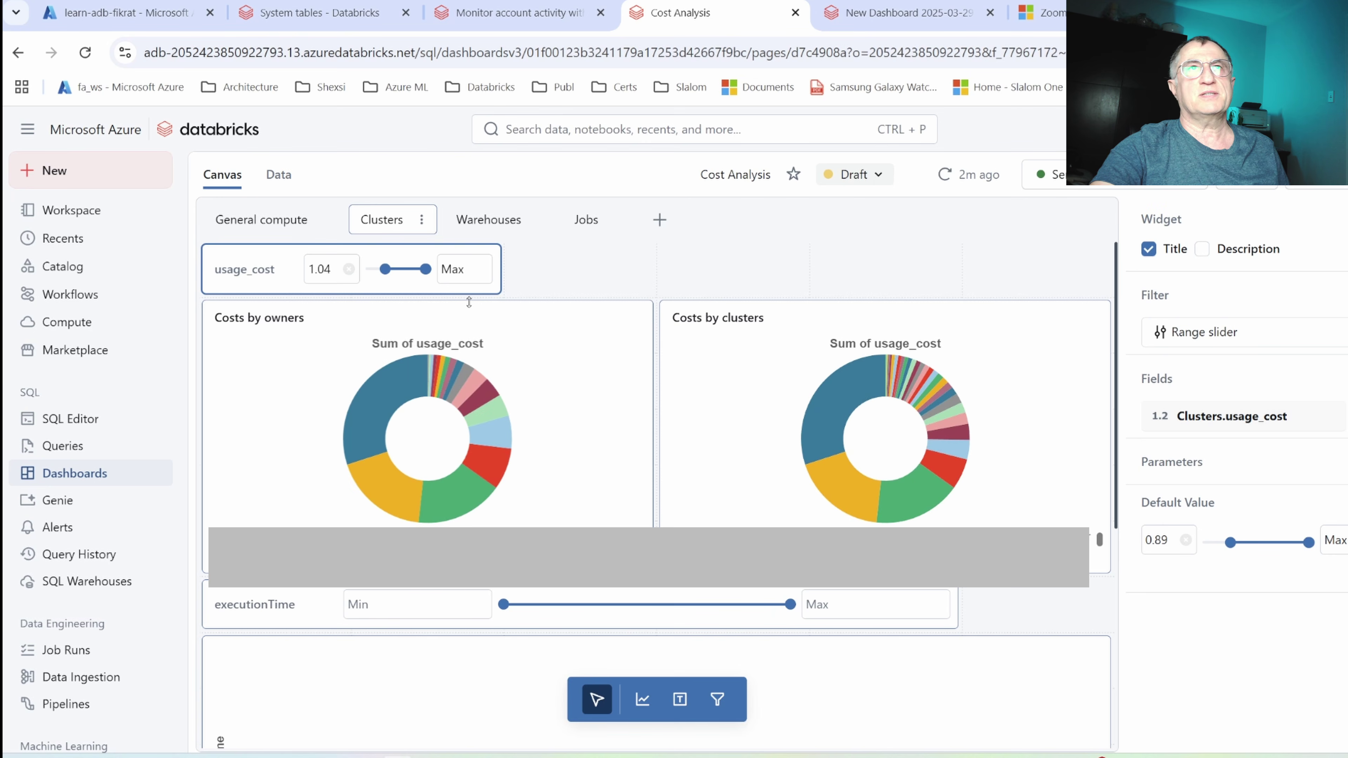
{"action": "left_click_drag", "start_coordinate": [386, 271], "coordinate": [394, 269]}
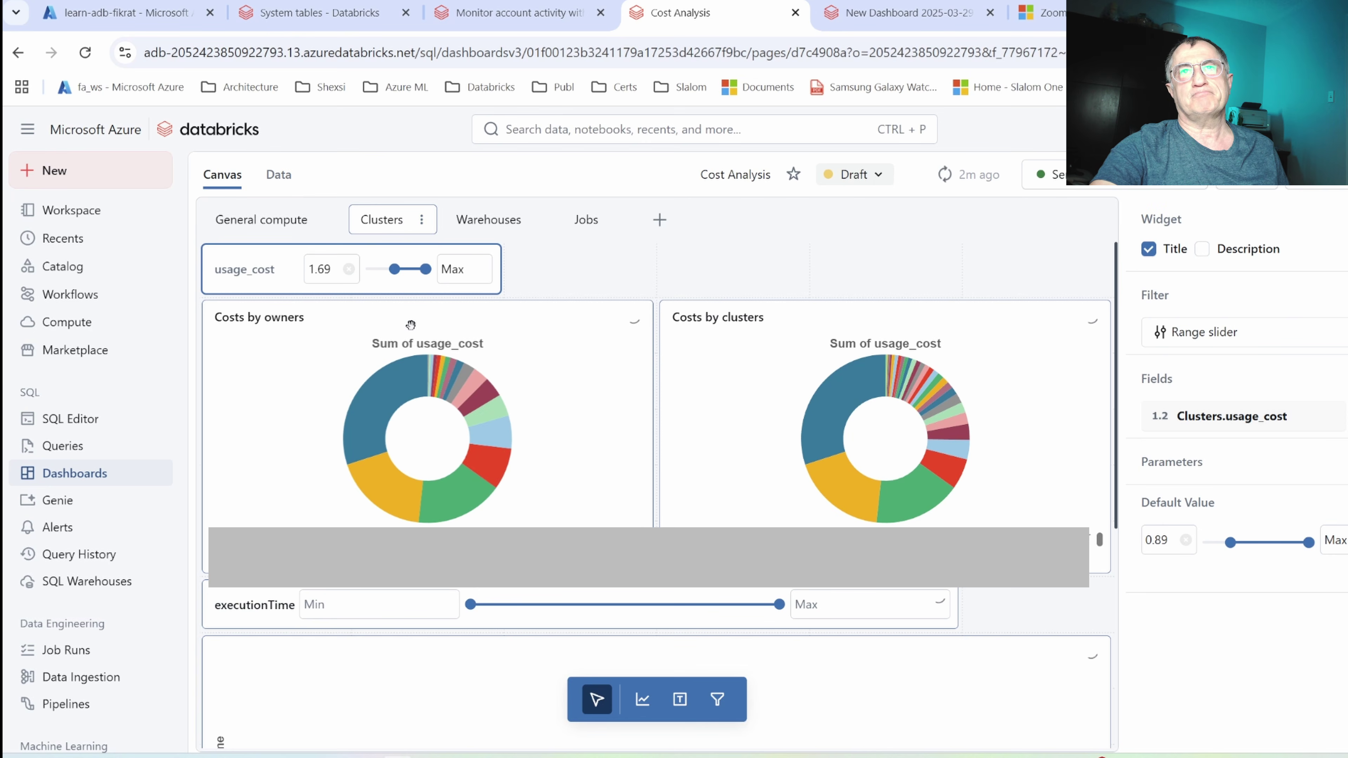
{"action": "left_click_drag", "start_coordinate": [394, 270], "coordinate": [352, 266]}
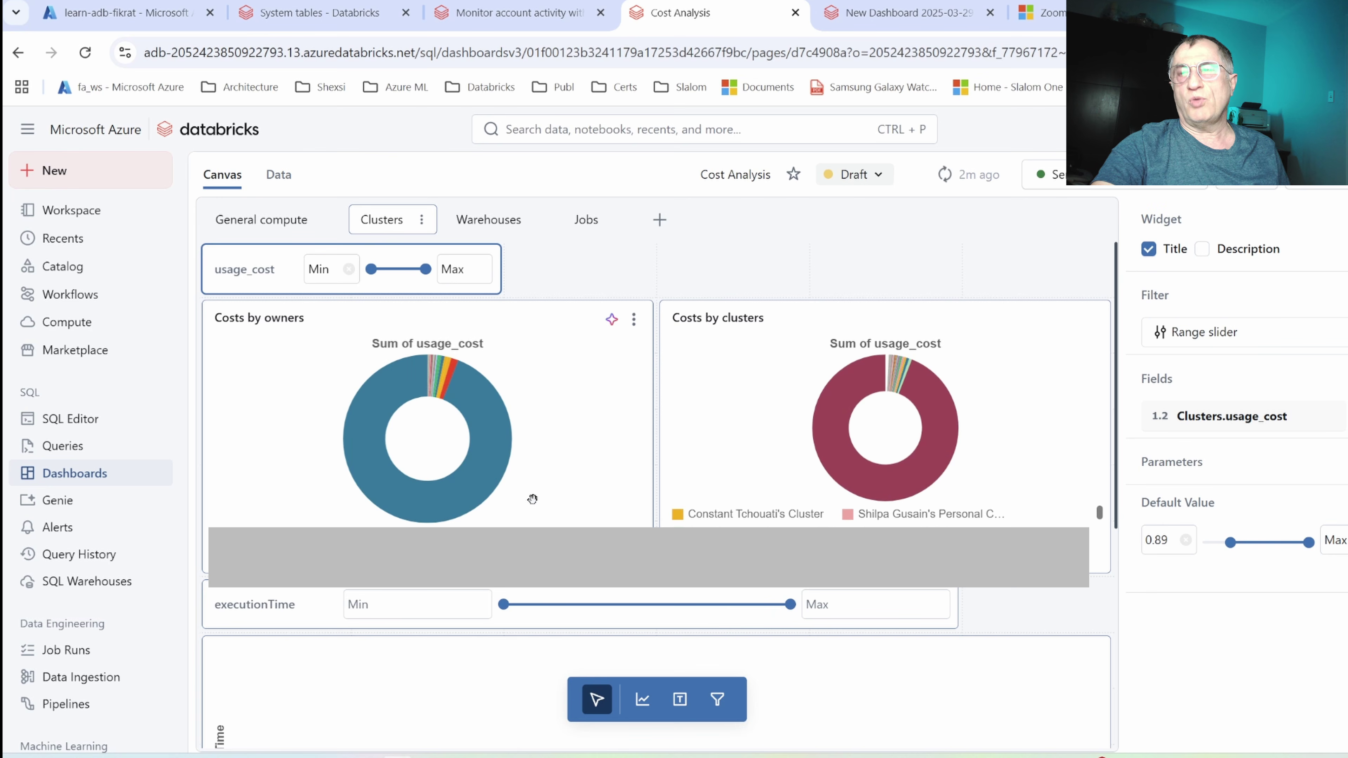
Raise the minimum of the executionTime range filter on the Clusters page to 4.55 and view the filtered scatter chart.
{"action": "scroll", "coordinate": [535, 607], "scroll_direction": "down", "scroll_amount": 2}
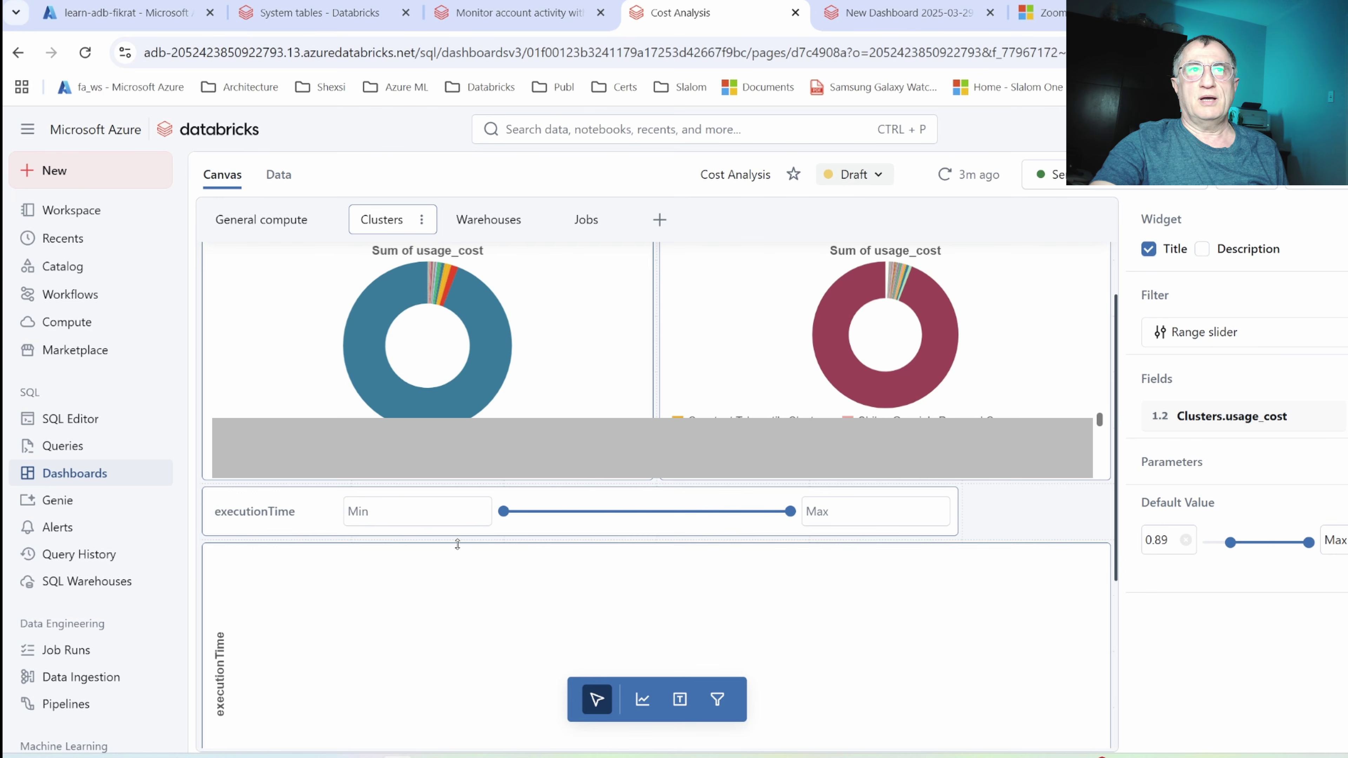
{"action": "left_click", "coordinate": [291, 517]}
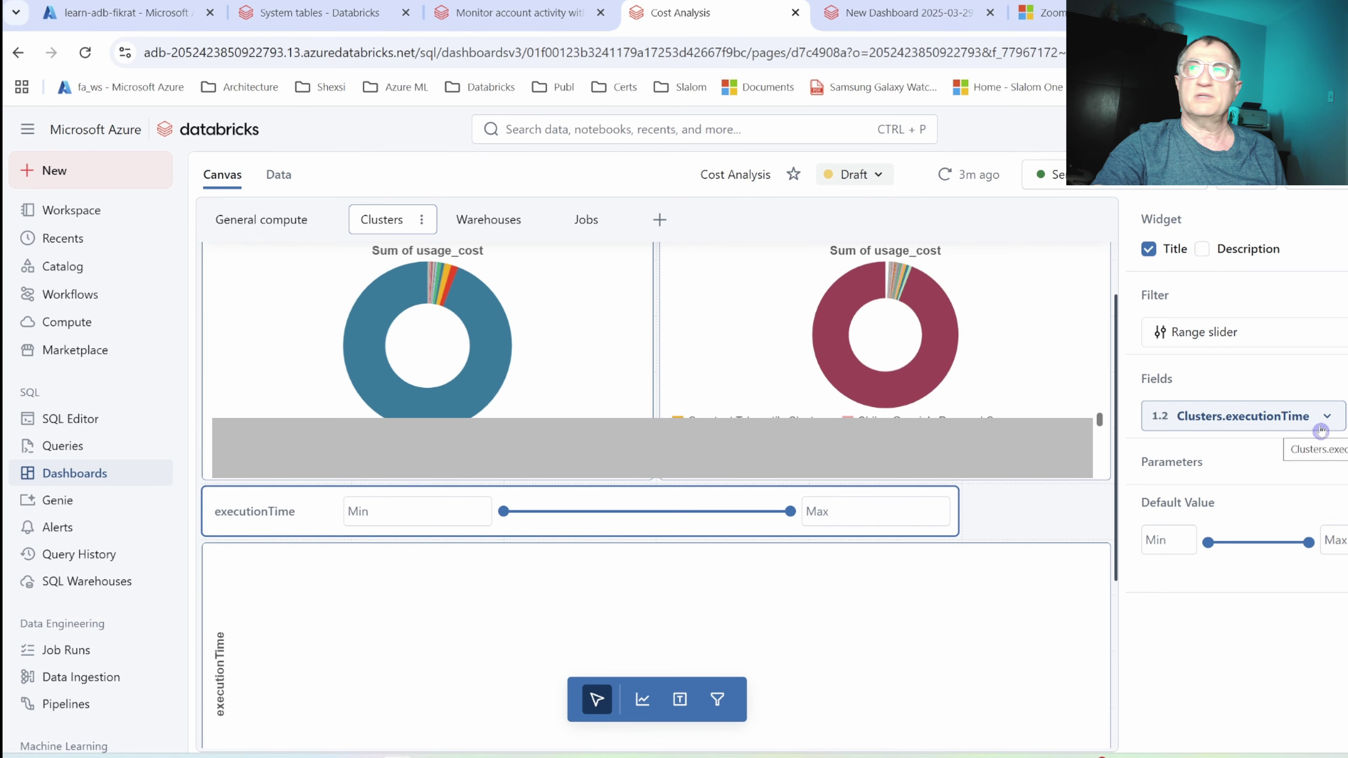
{"action": "left_click_drag", "start_coordinate": [500, 514], "coordinate": [512, 512]}
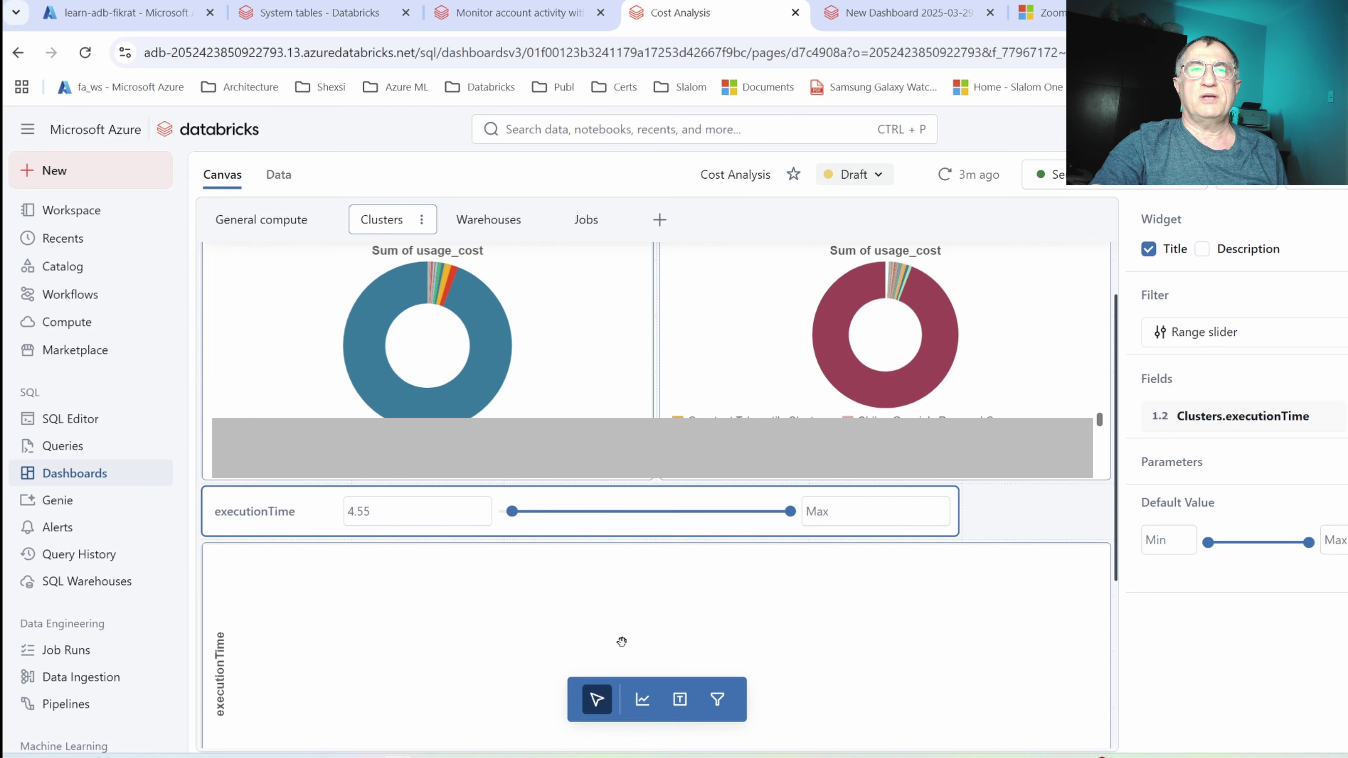
{"action": "scroll", "coordinate": [892, 629], "scroll_direction": "down", "scroll_amount": 3}
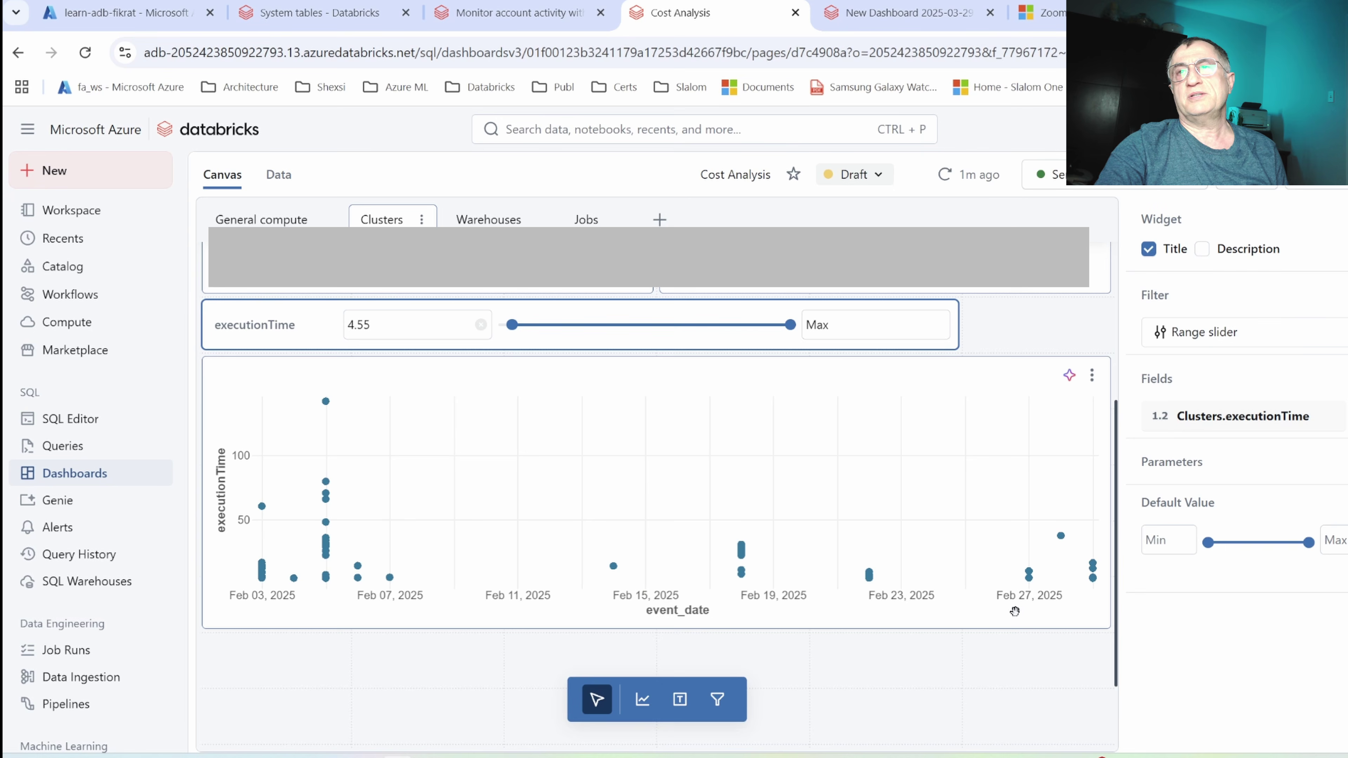
Examine the scatter chart's axis and tooltip fields, the command details of its highest point, and the two filtered cost pie charts.
{"action": "left_click", "coordinate": [1016, 610]}
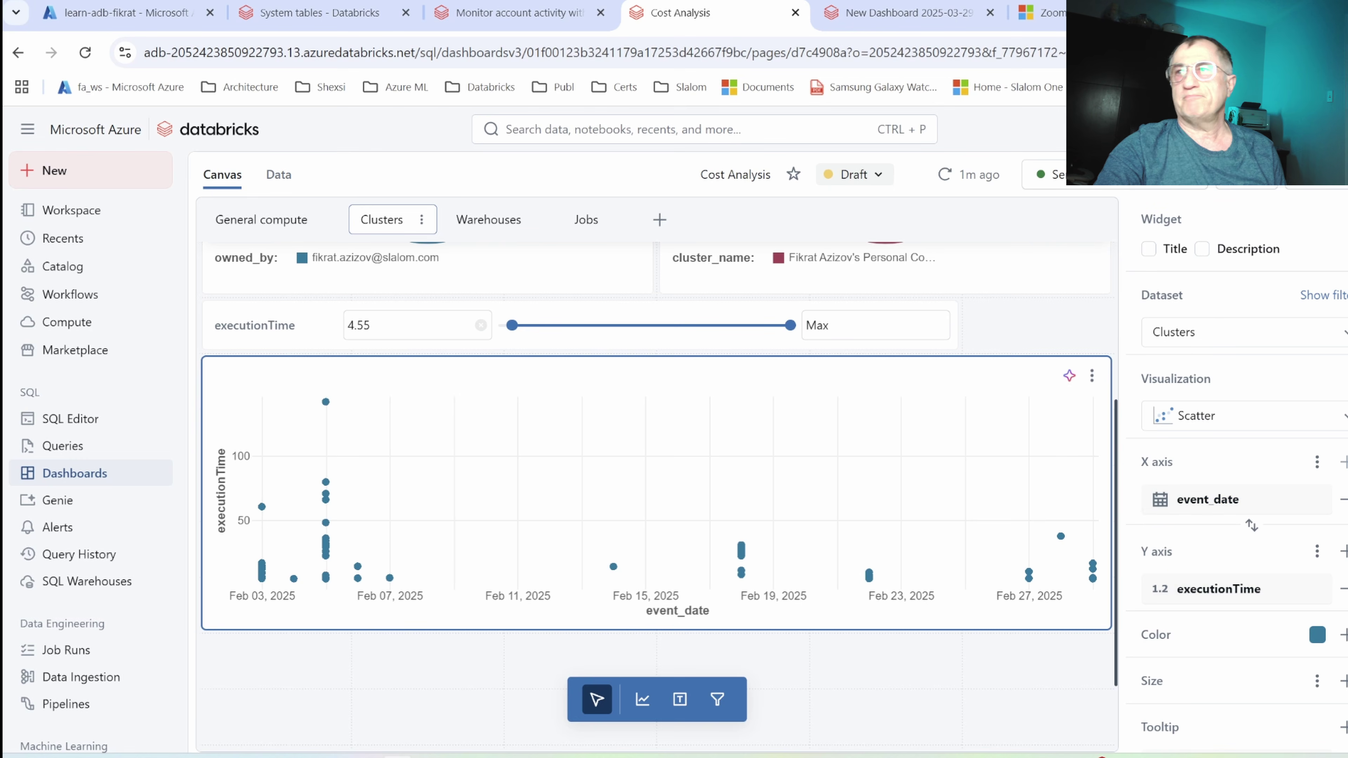
{"action": "scroll", "coordinate": [1284, 666], "scroll_direction": "down", "scroll_amount": 1}
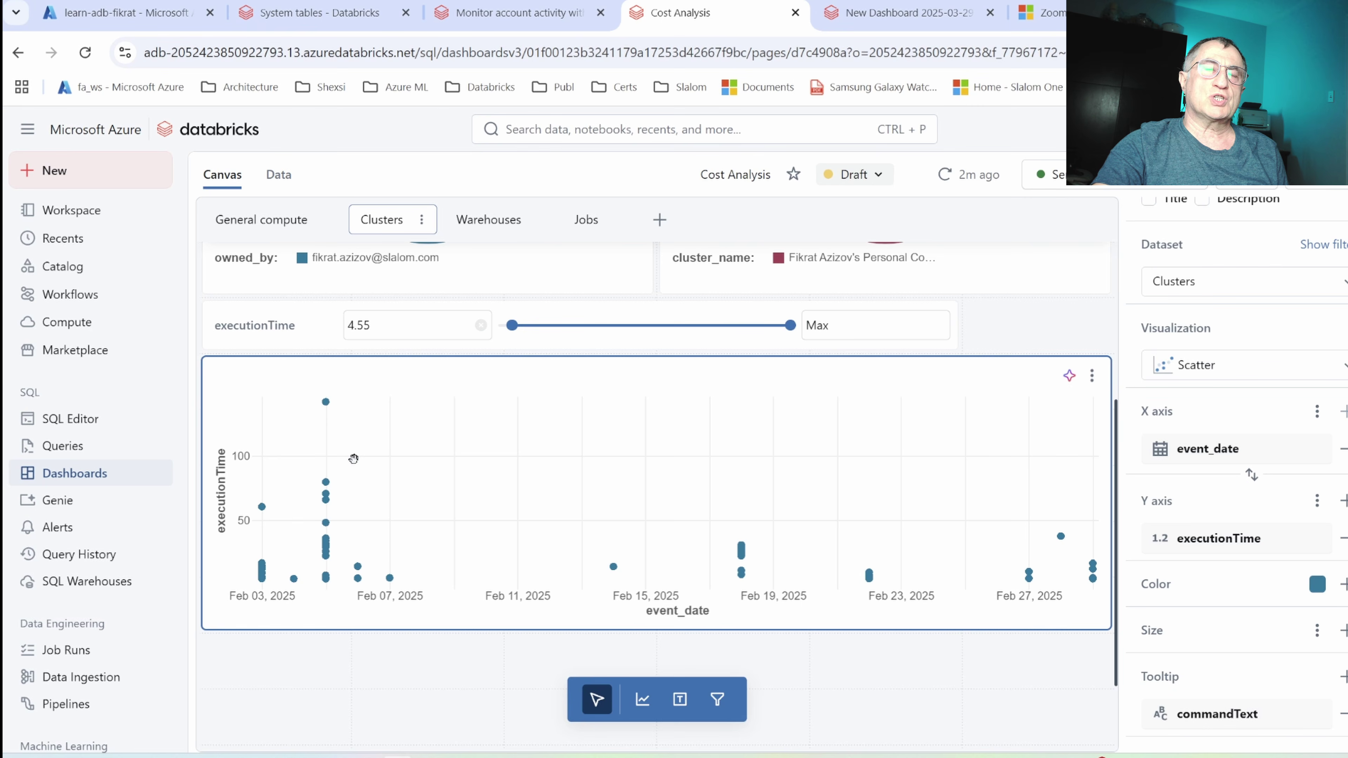
{"action": "mouse_move", "coordinate": [327, 401]}
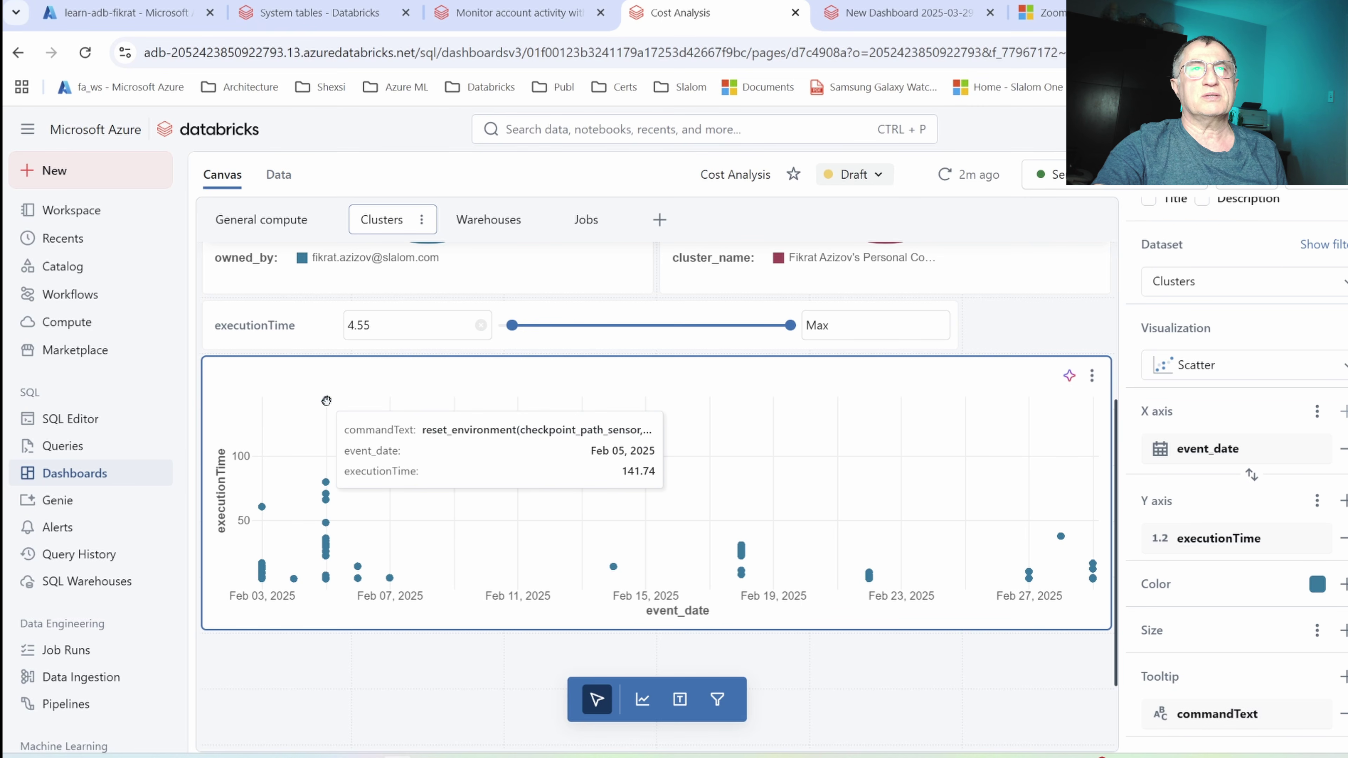
{"action": "scroll", "coordinate": [804, 490], "scroll_direction": "up", "scroll_amount": 3}
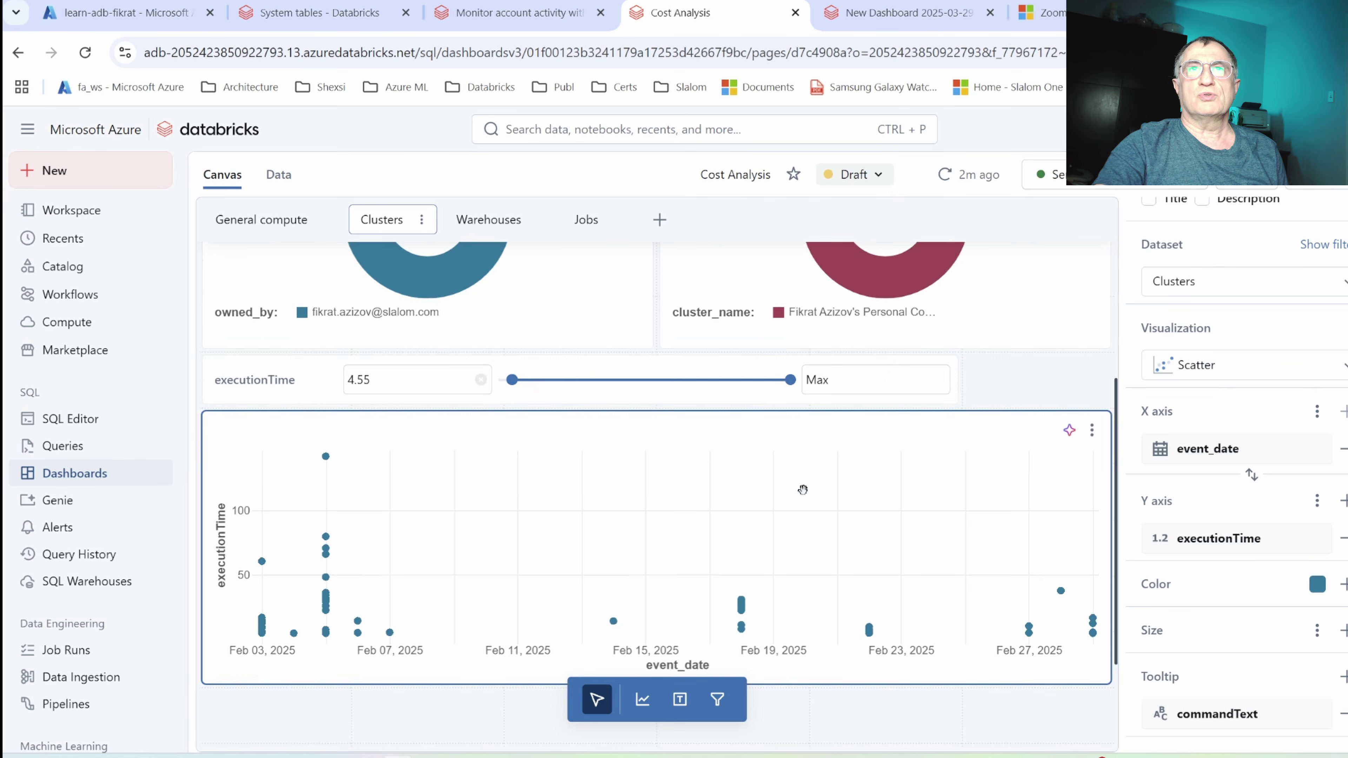
{"action": "scroll", "coordinate": [815, 489], "scroll_direction": "up", "scroll_amount": 2}
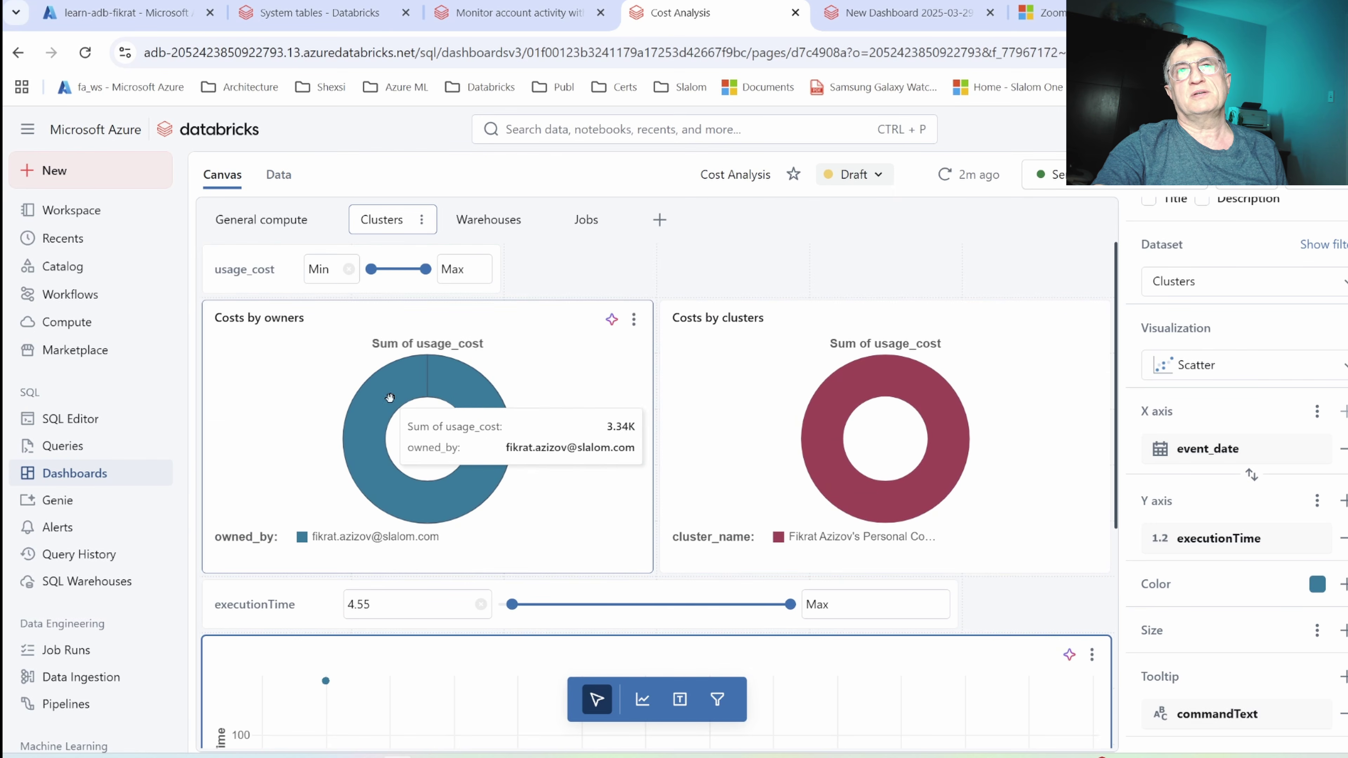
{"action": "scroll", "coordinate": [628, 455], "scroll_direction": "down", "scroll_amount": 4}
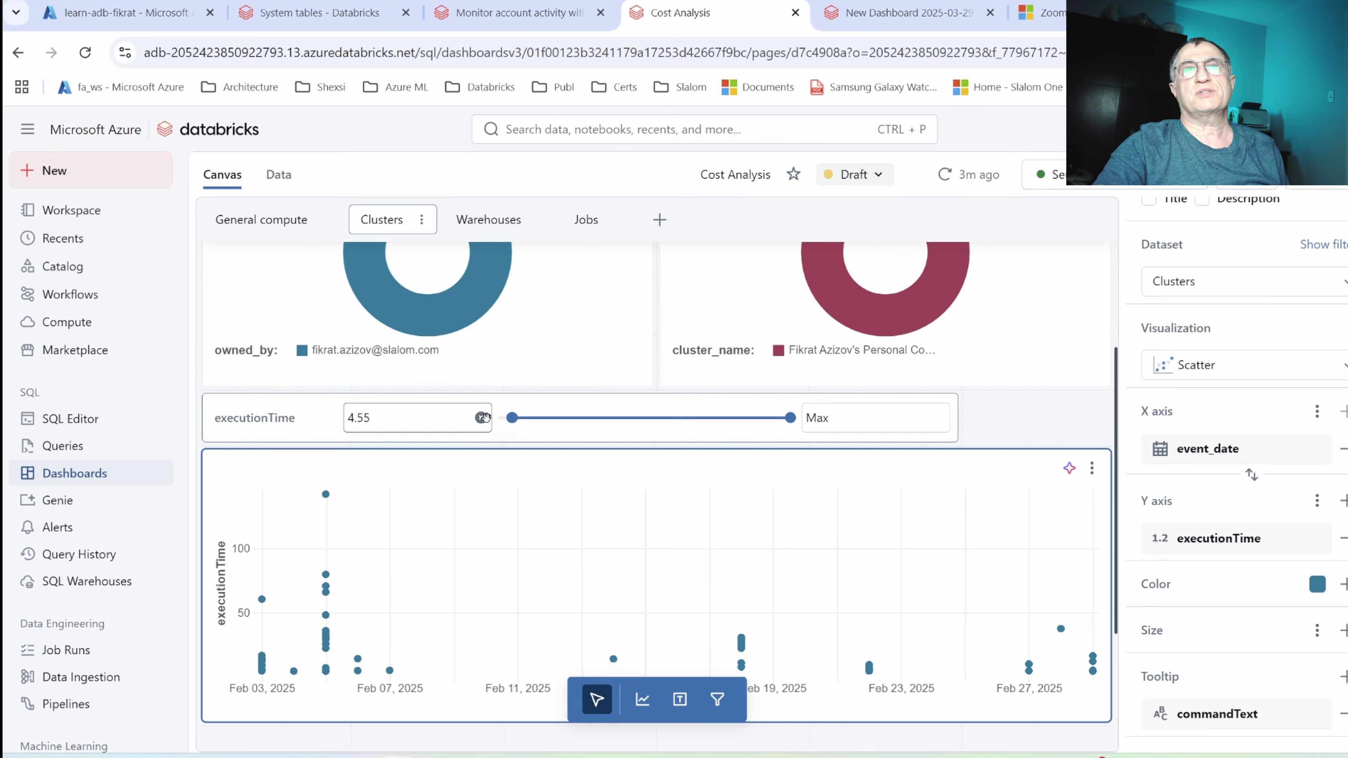
Open the Warehouses page of the dashboard and check the settings of the Costs by warehouses pie chart.
{"action": "left_click", "coordinate": [504, 219]}
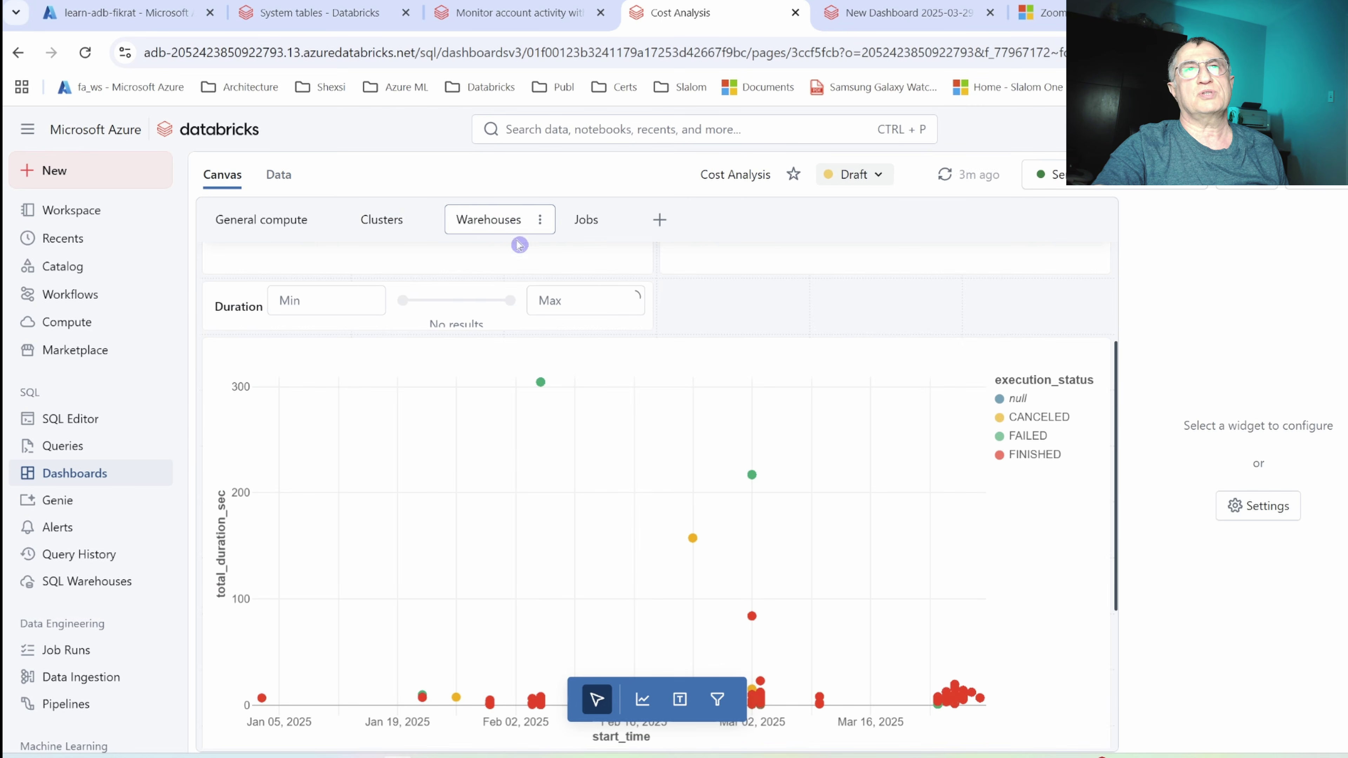
{"action": "left_click_drag", "start_coordinate": [1118, 387], "coordinate": [1121, 257]}
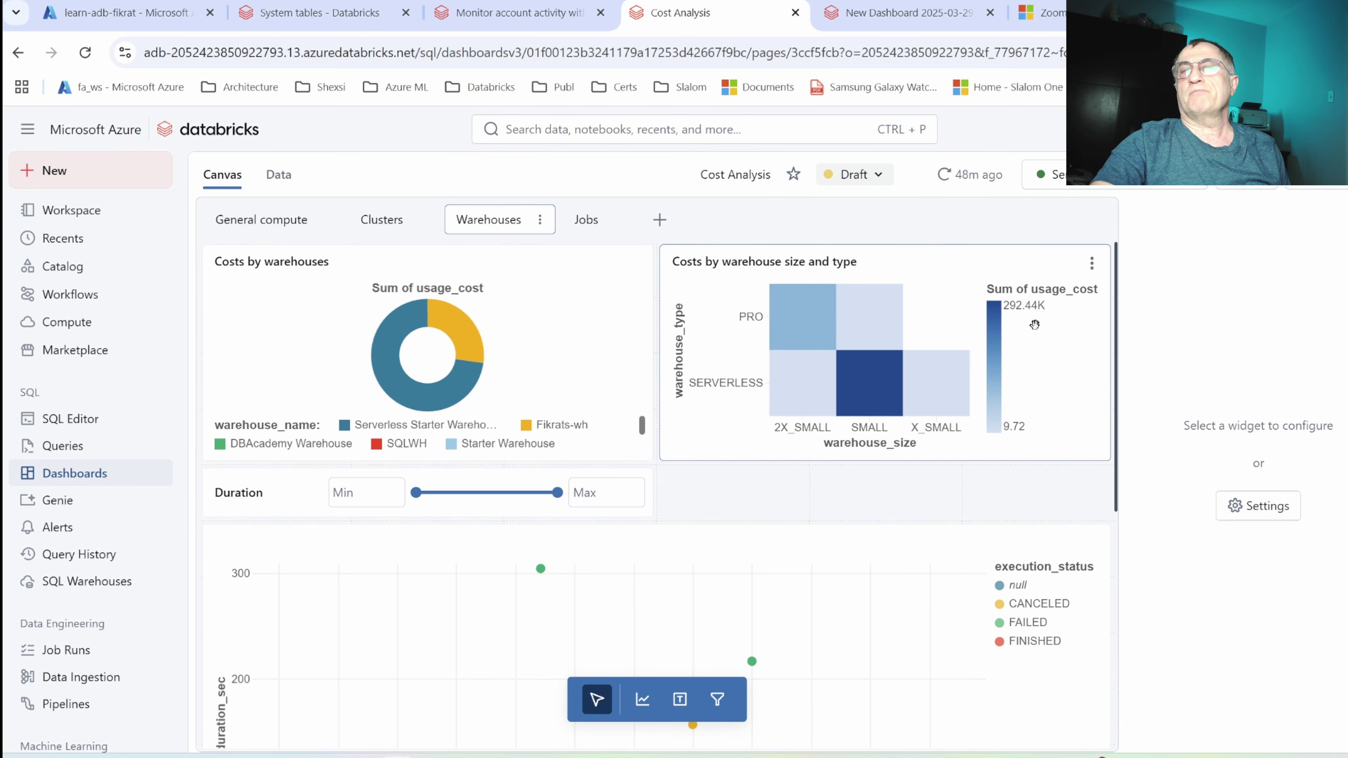
{"action": "left_click", "coordinate": [529, 296]}
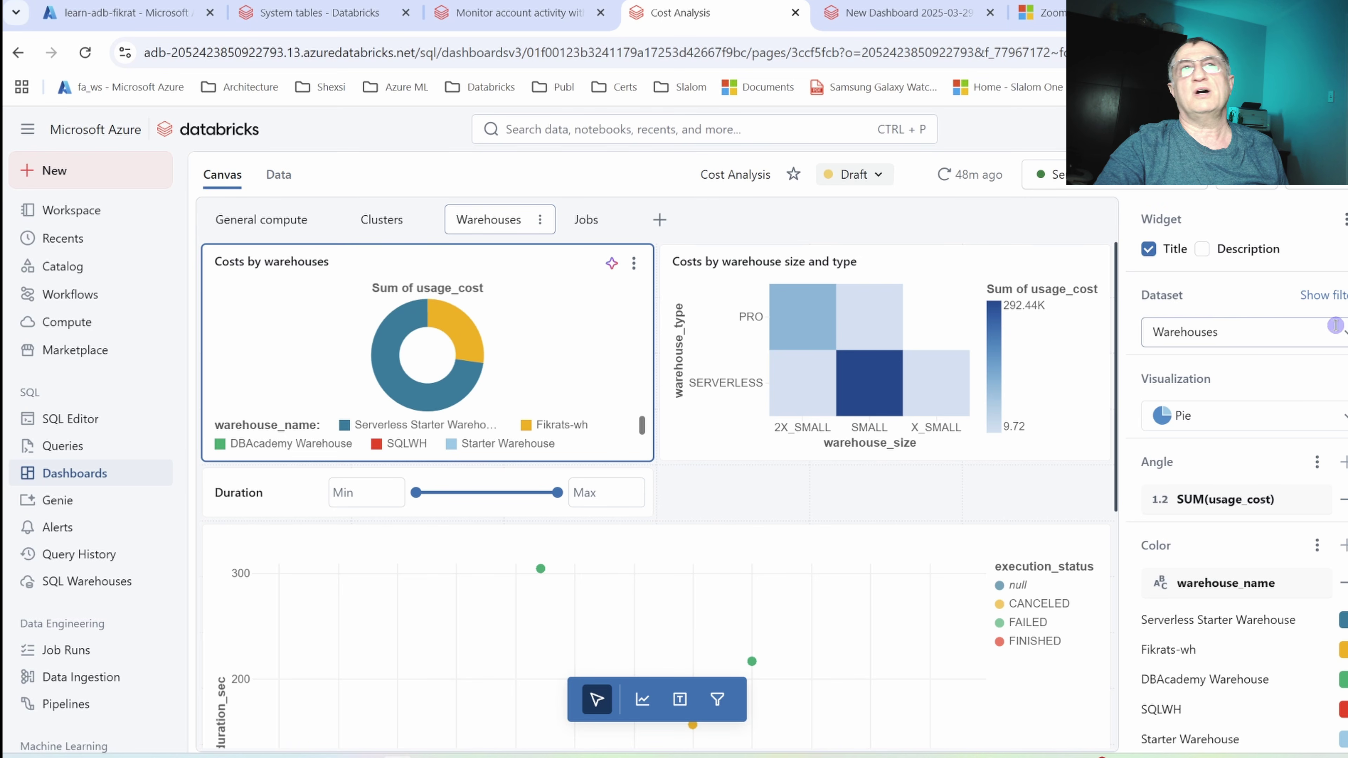
Open the Warehouses dataset query and examine its UsageMetadata, Warehouses and Queries subqueries and the final joined SELECT.
{"action": "left_click", "coordinate": [283, 178]}
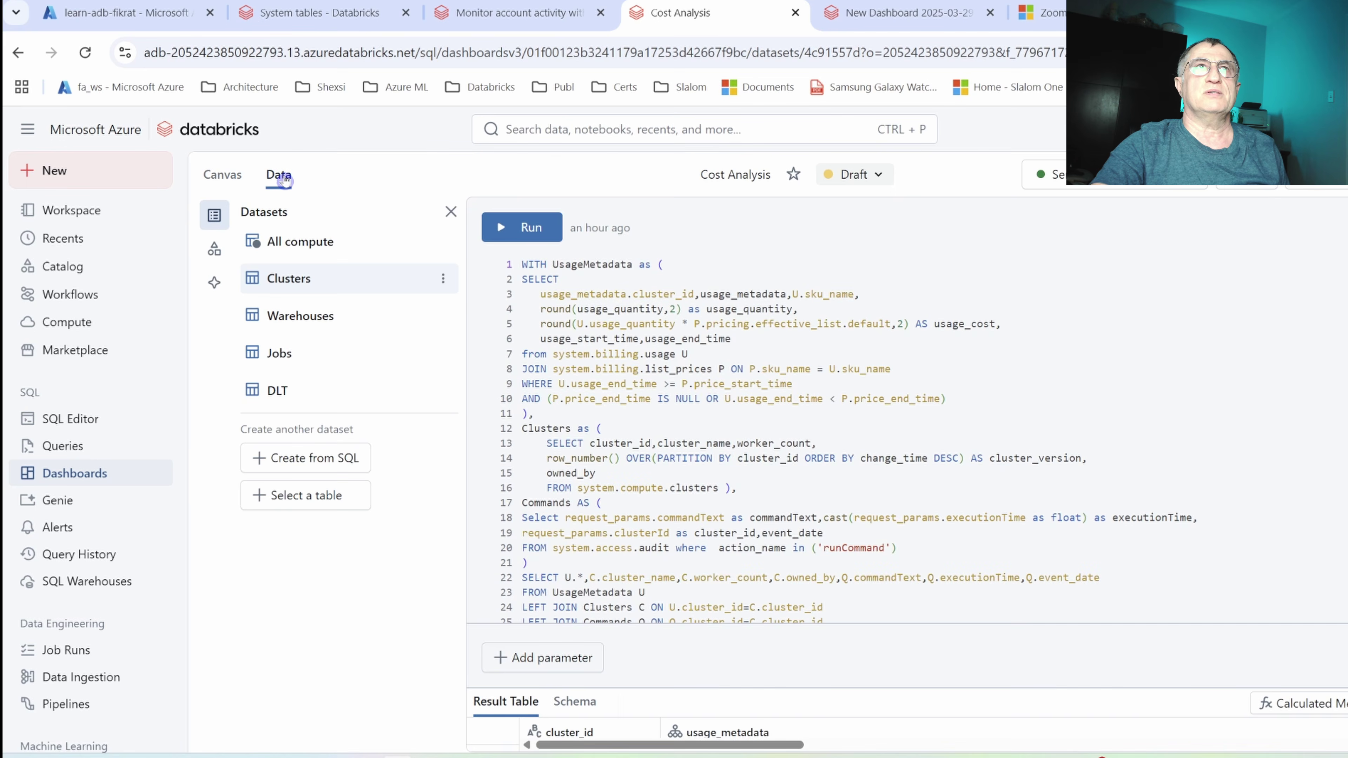
{"action": "left_click", "coordinate": [303, 319]}
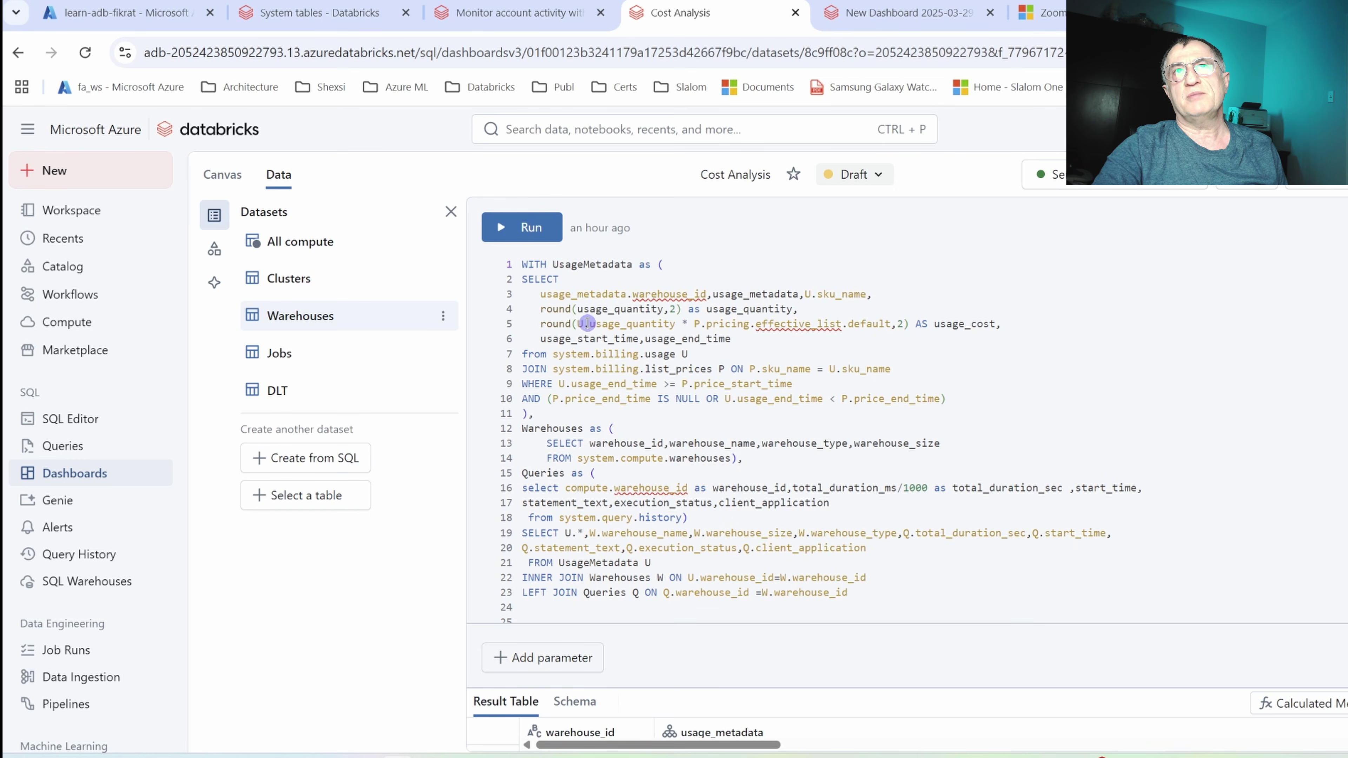
{"action": "scroll", "coordinate": [553, 321], "scroll_direction": "down", "scroll_amount": 1}
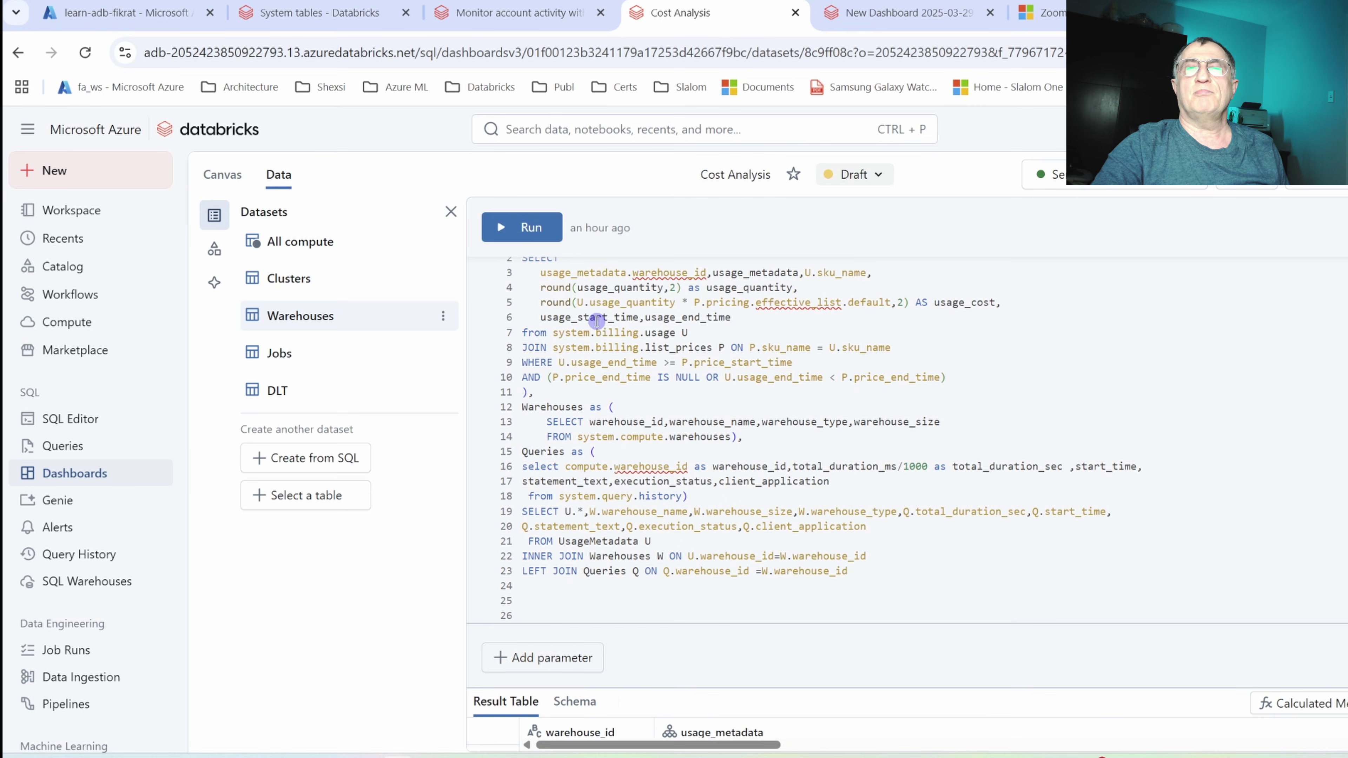
{"action": "mouse_move", "coordinate": [603, 322]}
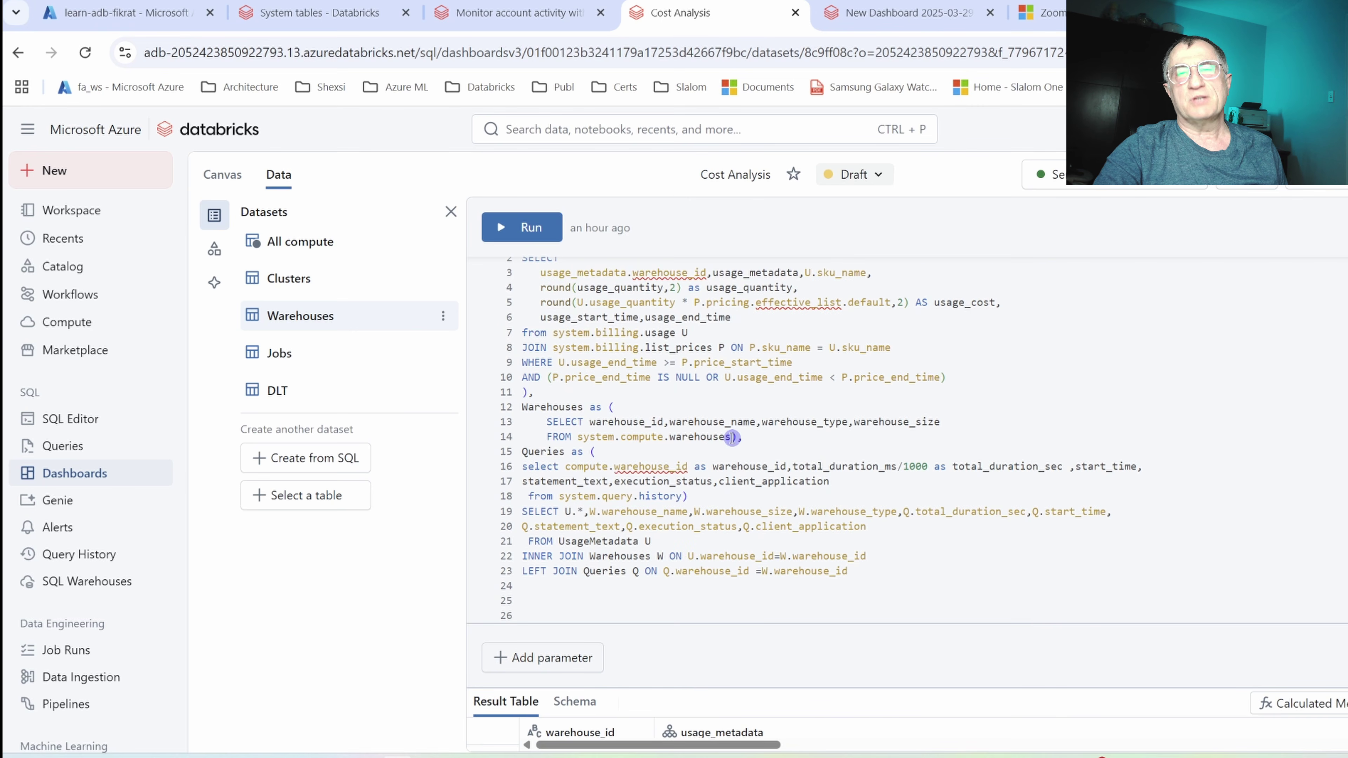
{"action": "left_click", "coordinate": [592, 451]}
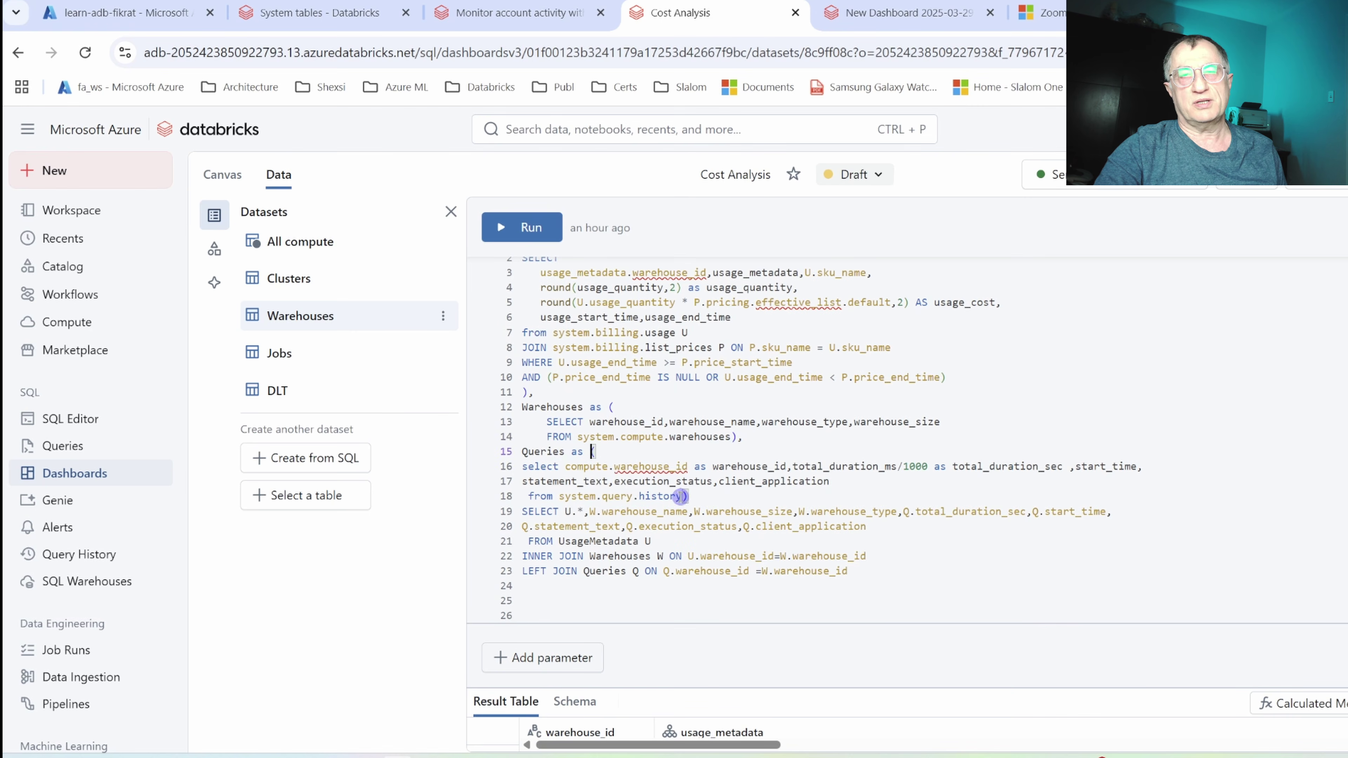
{"action": "left_click", "coordinate": [697, 492]}
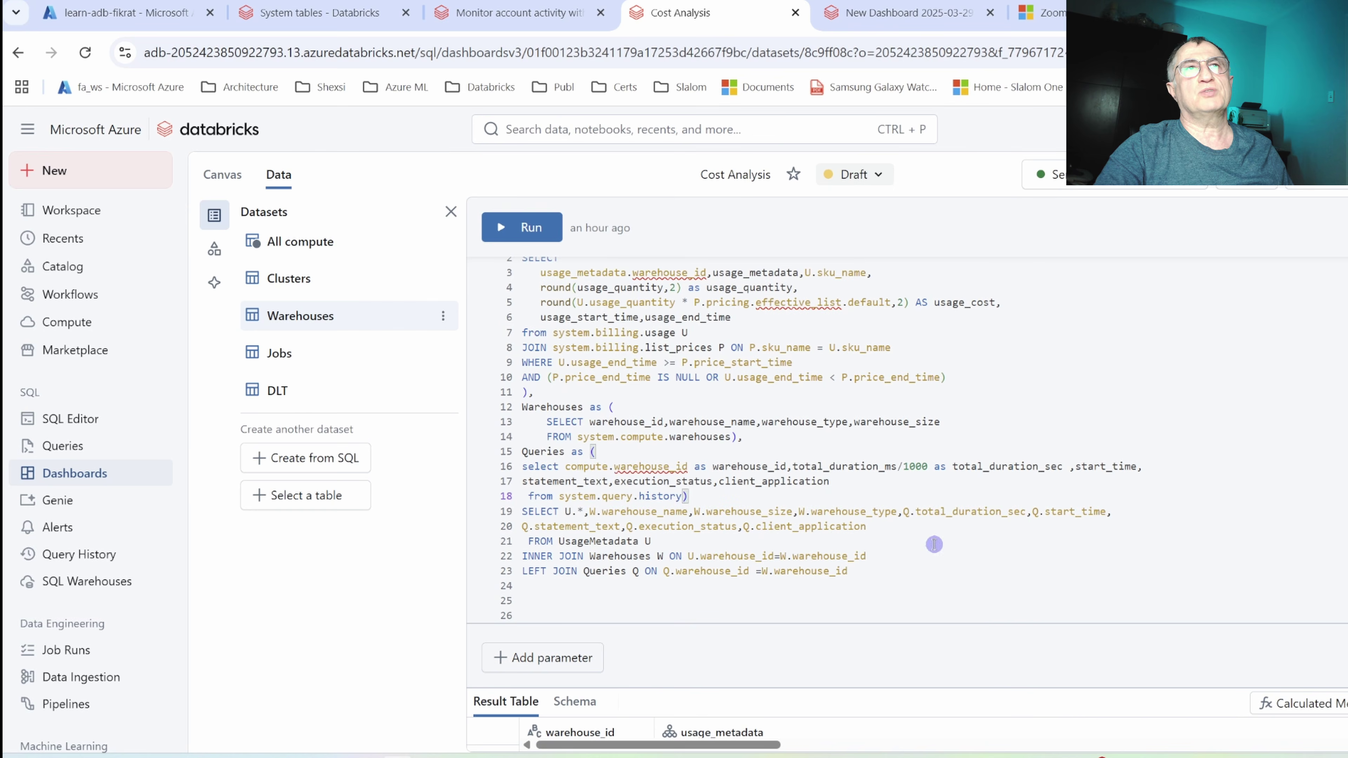
Return to the Warehouses page and examine the Costs by warehouses pie, the size and type heatmap's settings, and the query duration scatter chart.
{"action": "left_click", "coordinate": [223, 175]}
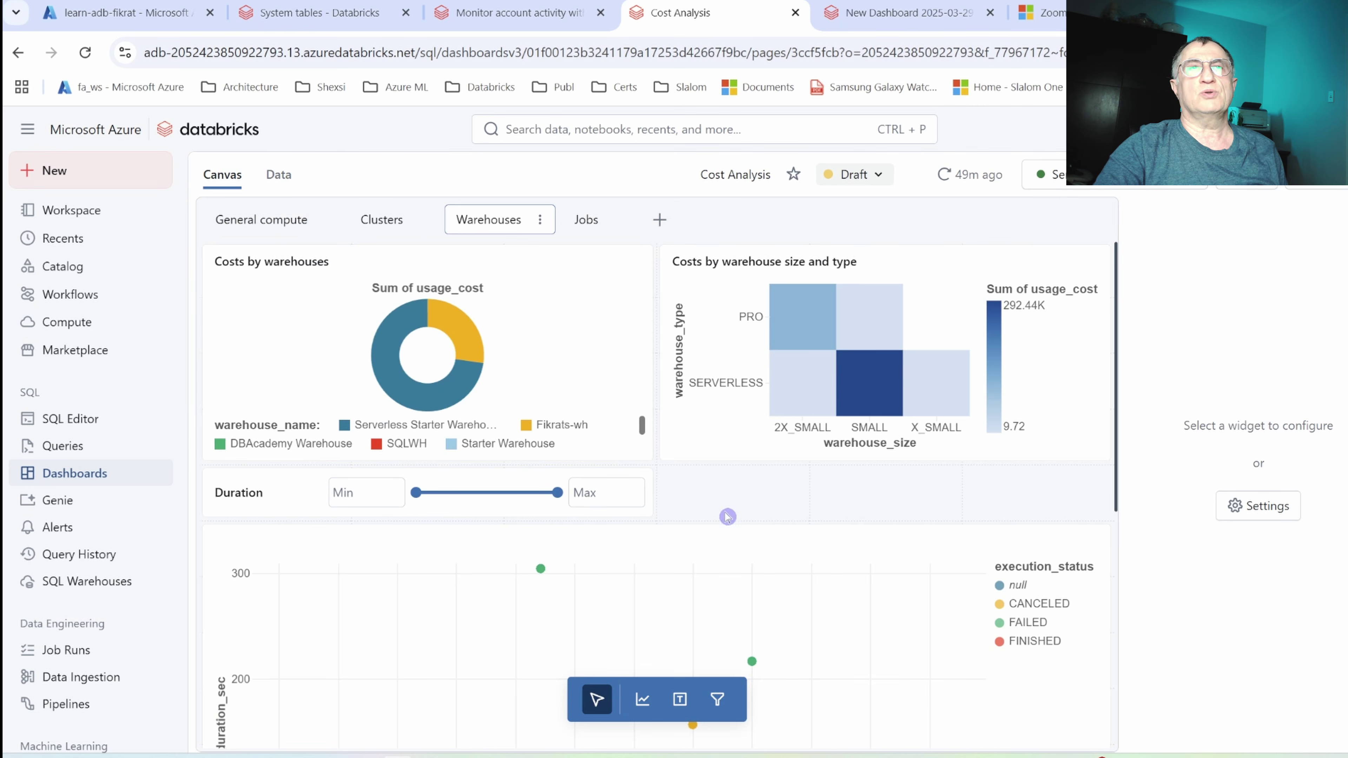
{"action": "left_click", "coordinate": [584, 320]}
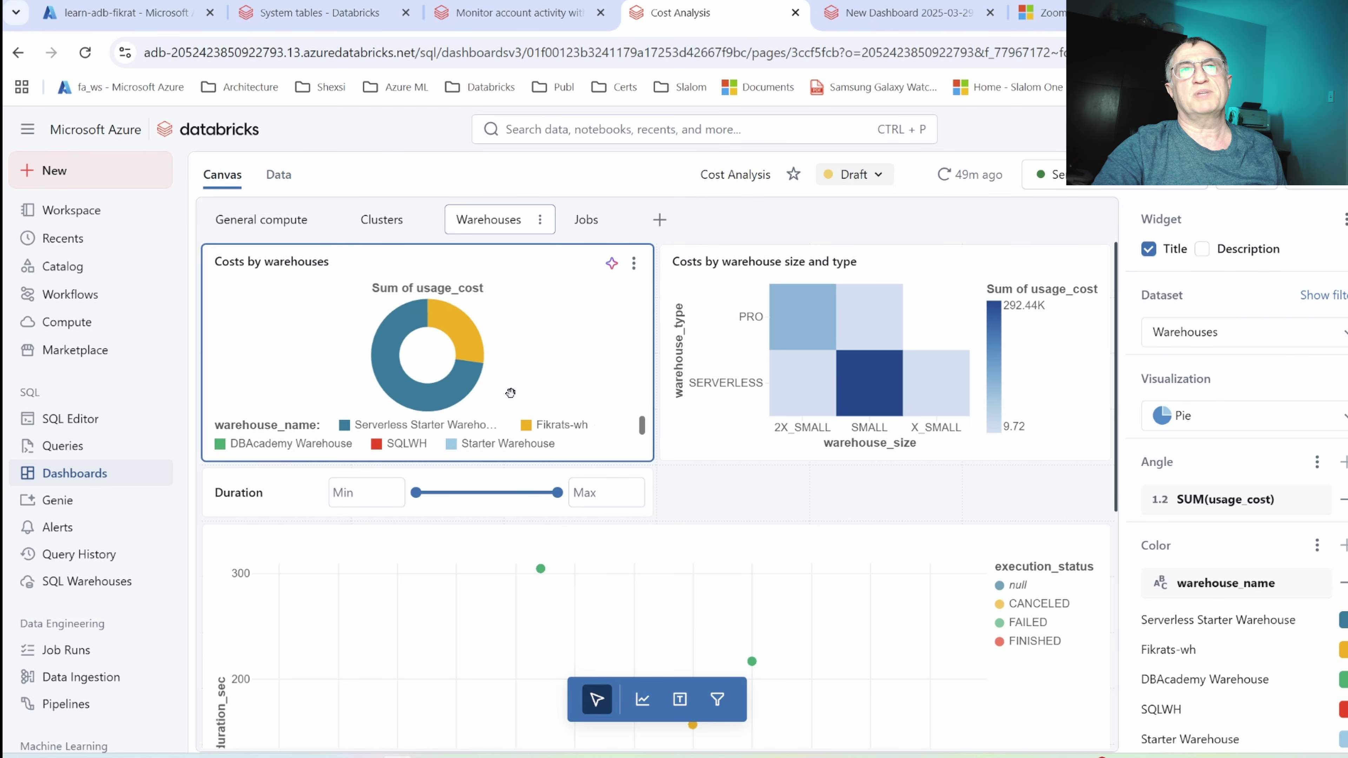
{"action": "mouse_move", "coordinate": [453, 344]}
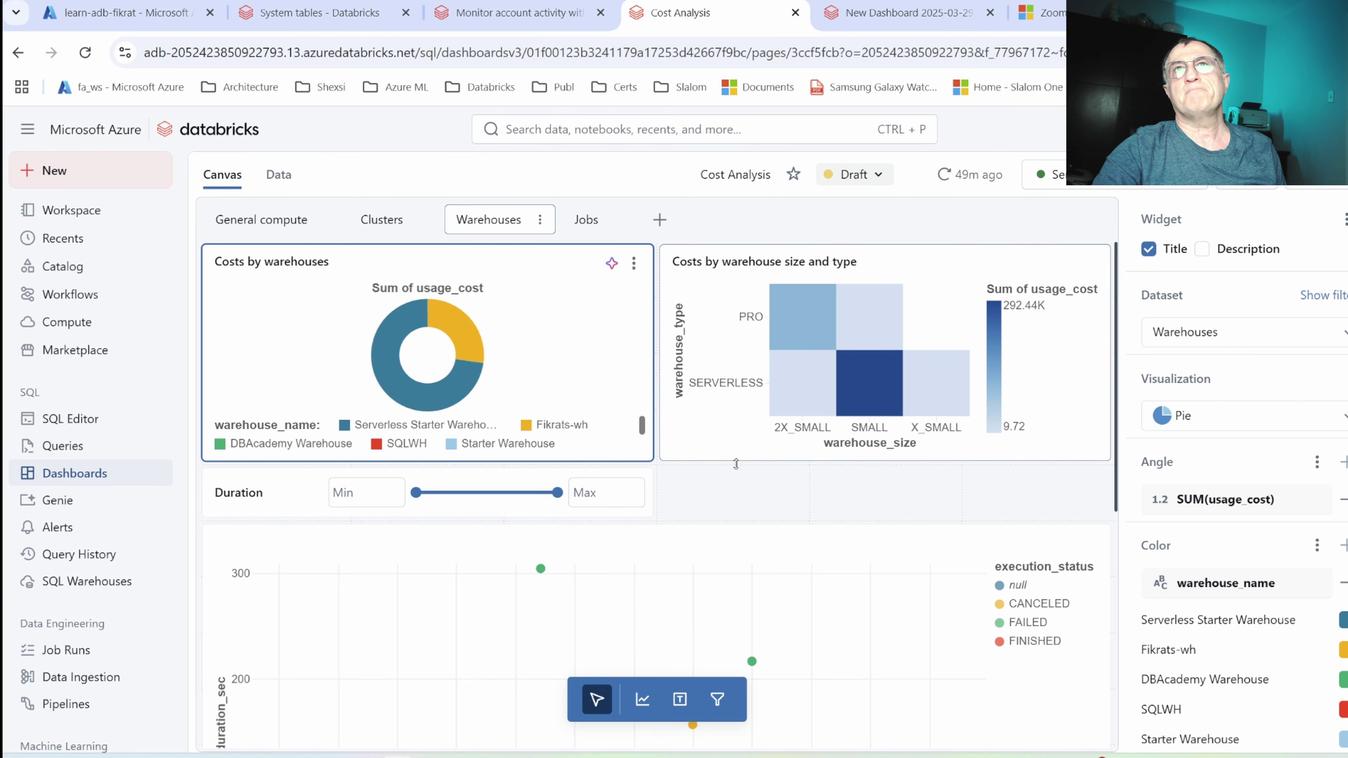
{"action": "left_click", "coordinate": [684, 378]}
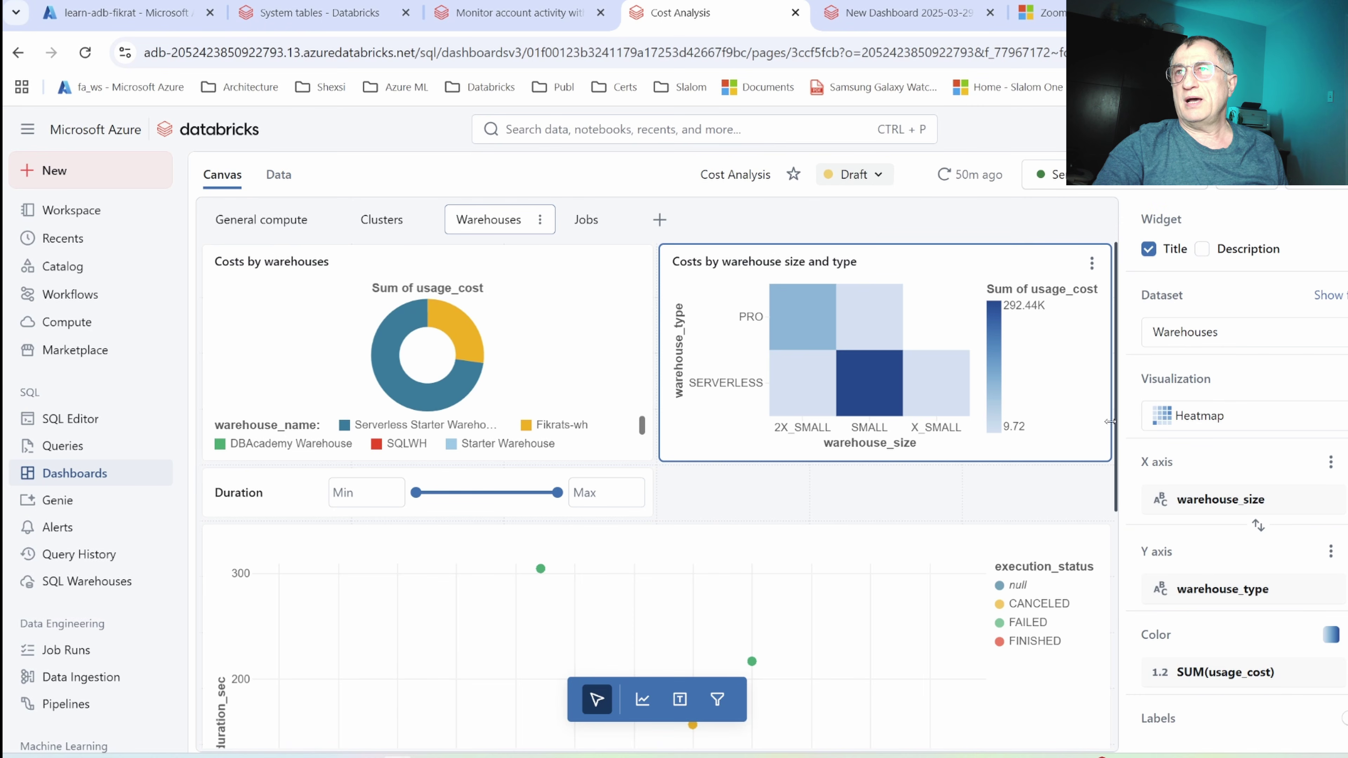
{"action": "scroll", "coordinate": [1114, 407], "scroll_direction": "down", "scroll_amount": 5}
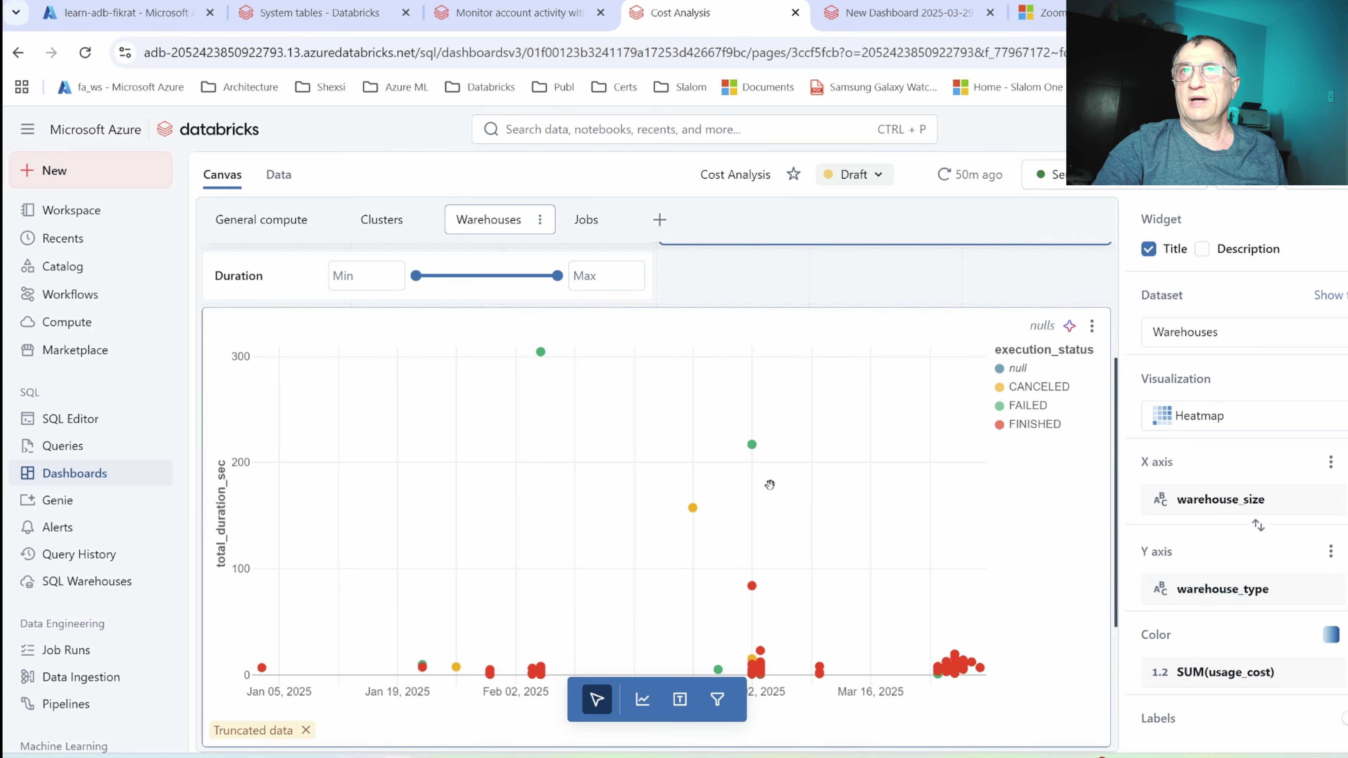
Open the dashboard's Jobs page and examine the Jobs cost chart and the DLT pipelines cost chart.
{"action": "mouse_move", "coordinate": [753, 442]}
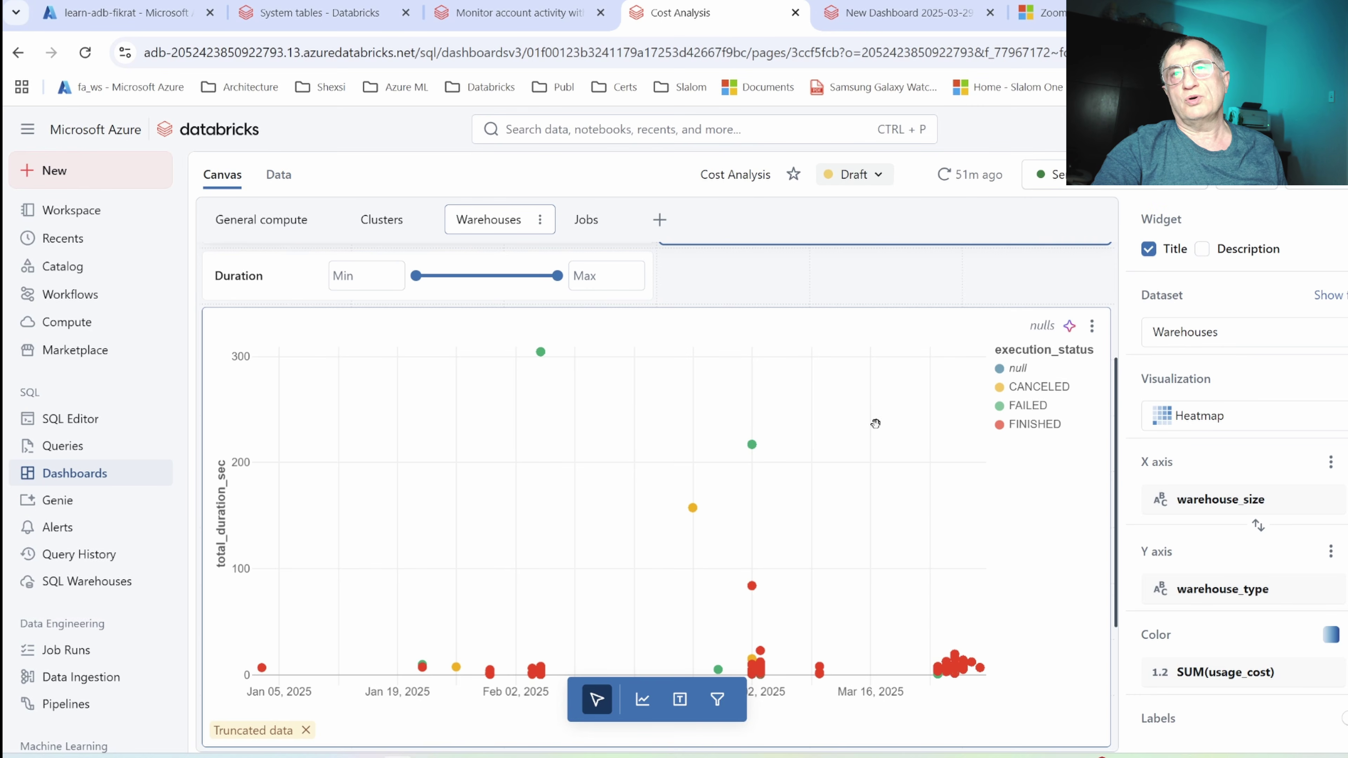
{"action": "scroll", "coordinate": [930, 471], "scroll_direction": "up", "scroll_amount": 4}
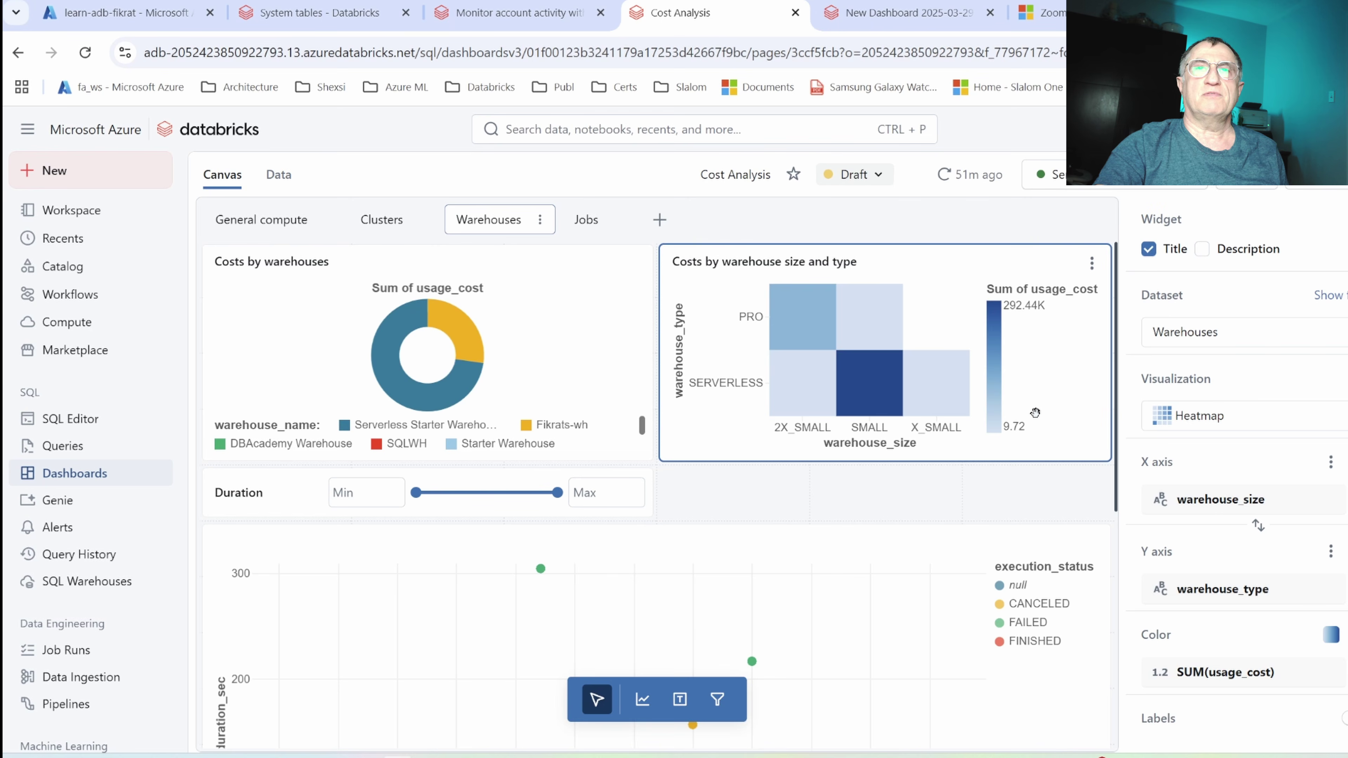
{"action": "left_click", "coordinate": [586, 221]}
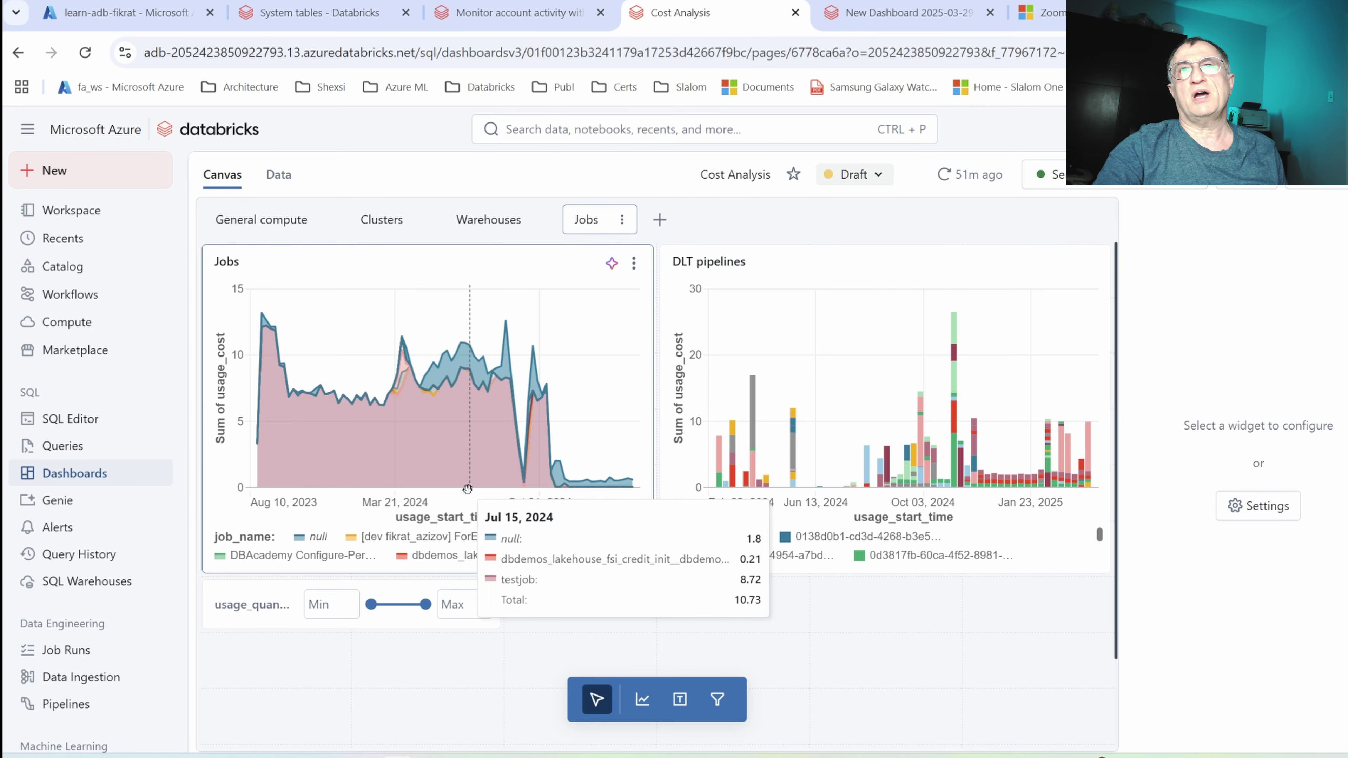
{"action": "mouse_move", "coordinate": [734, 468]}
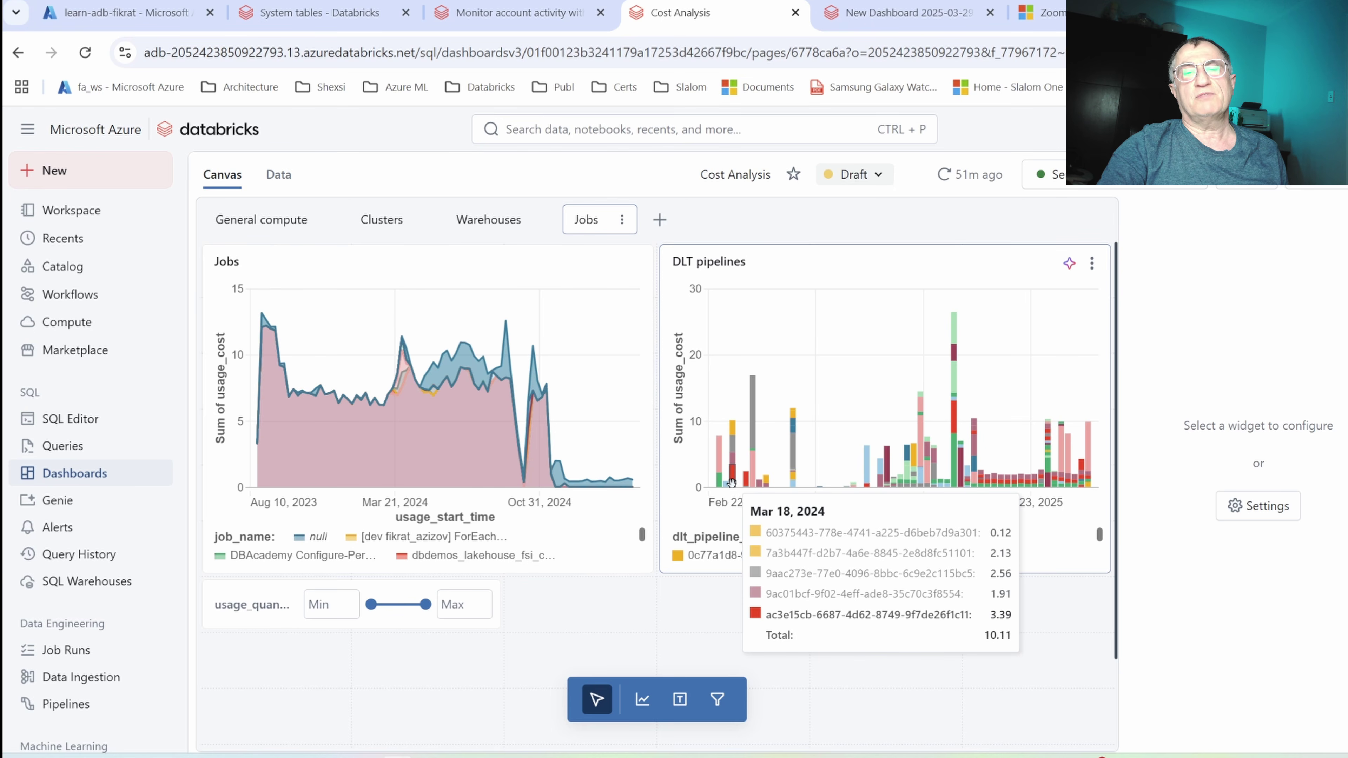
Compare the Jobs and DLT dataset queries, including their job_id and dlt_pipeline_id filters, and return to the Jobs page canvas.
{"action": "left_click", "coordinate": [632, 467]}
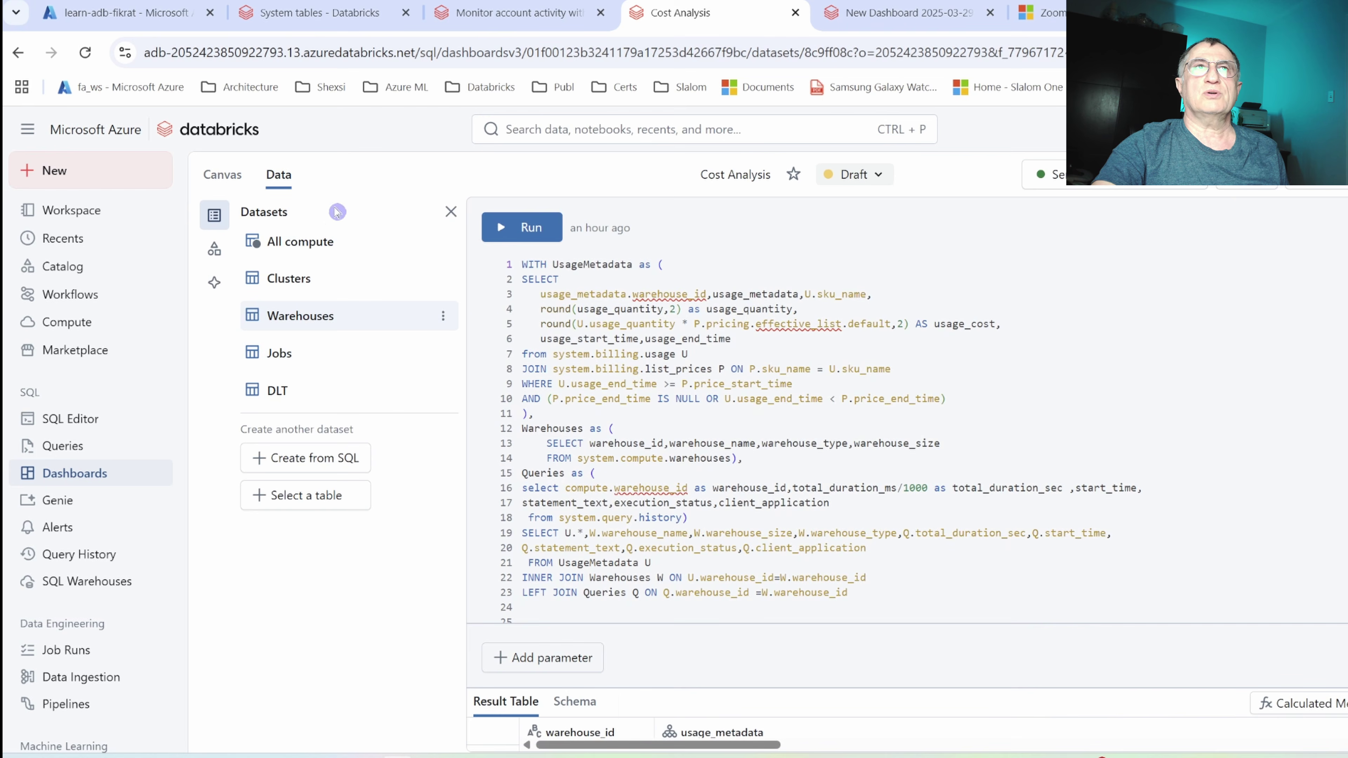
{"action": "left_click", "coordinate": [284, 360]}
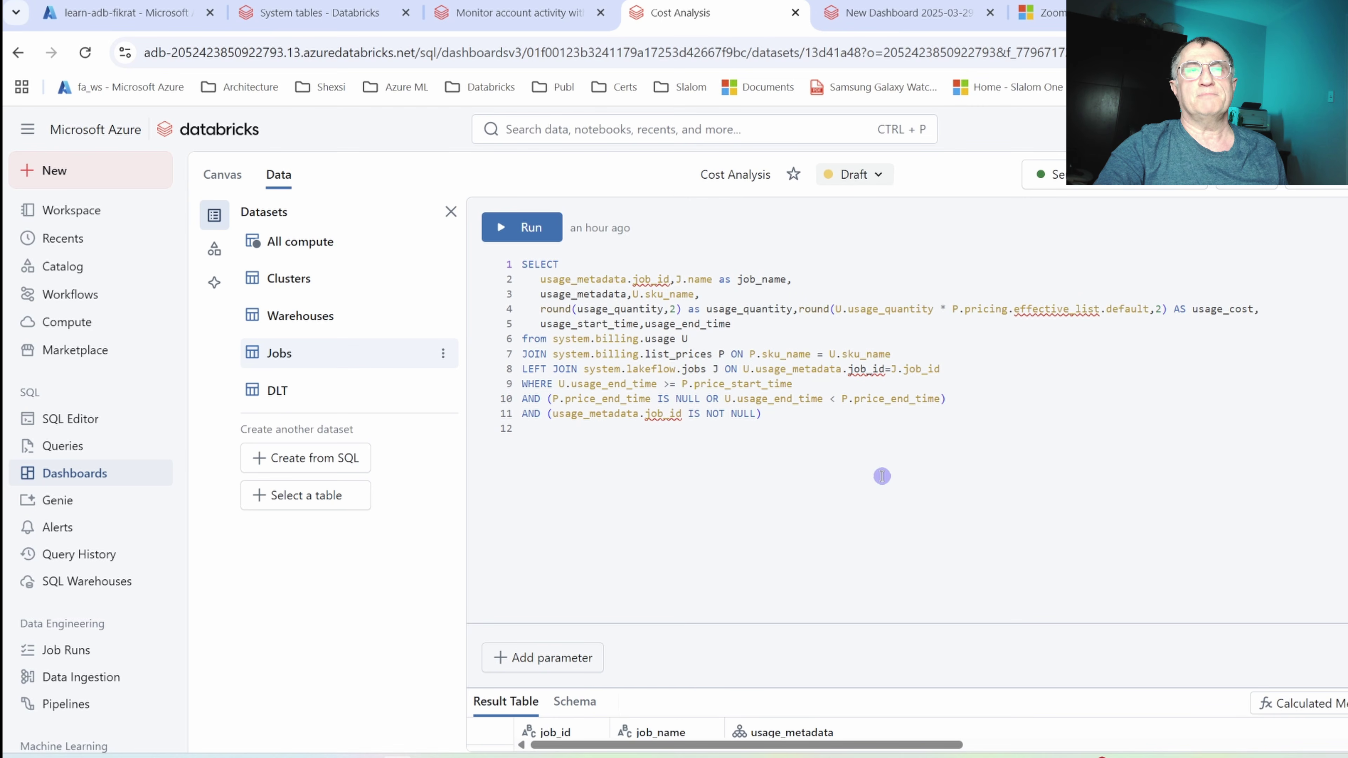
{"action": "left_click", "coordinate": [279, 393]}
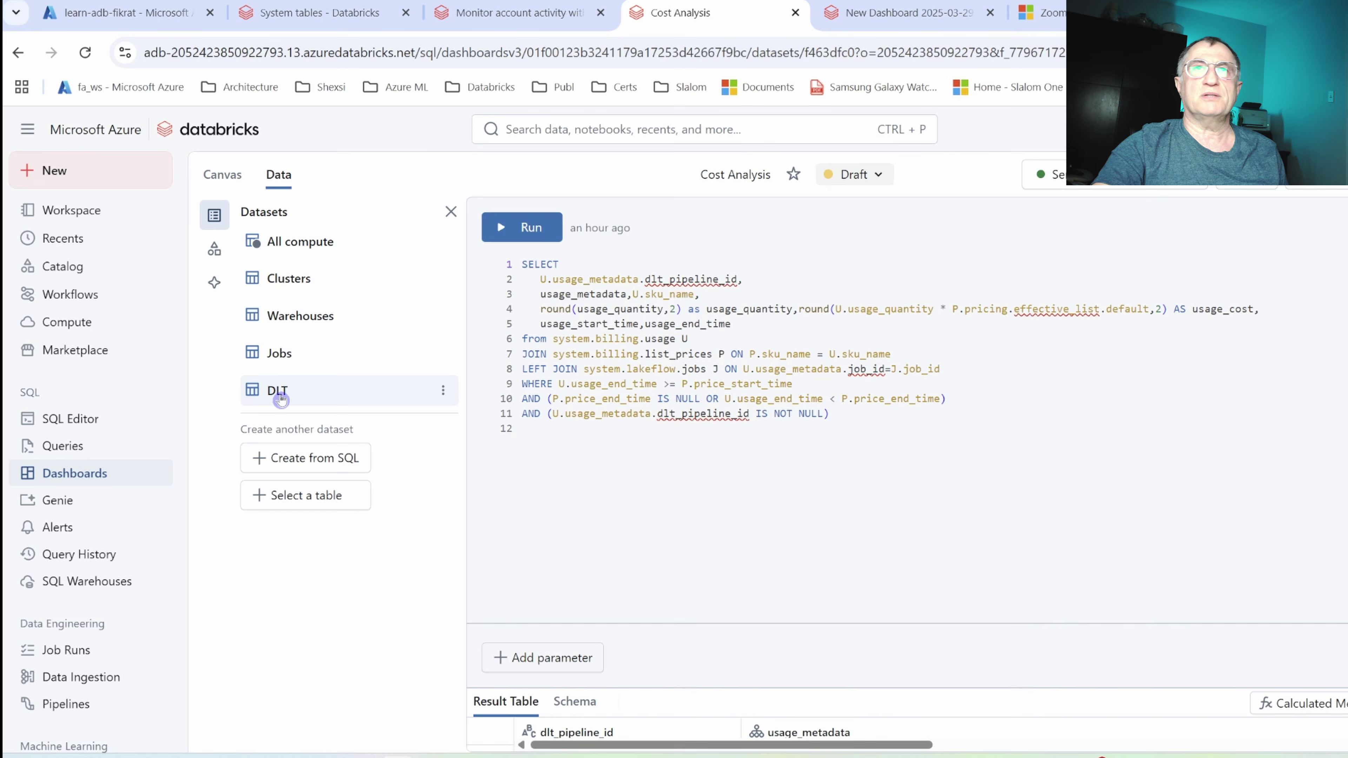
{"action": "left_click", "coordinate": [279, 354]}
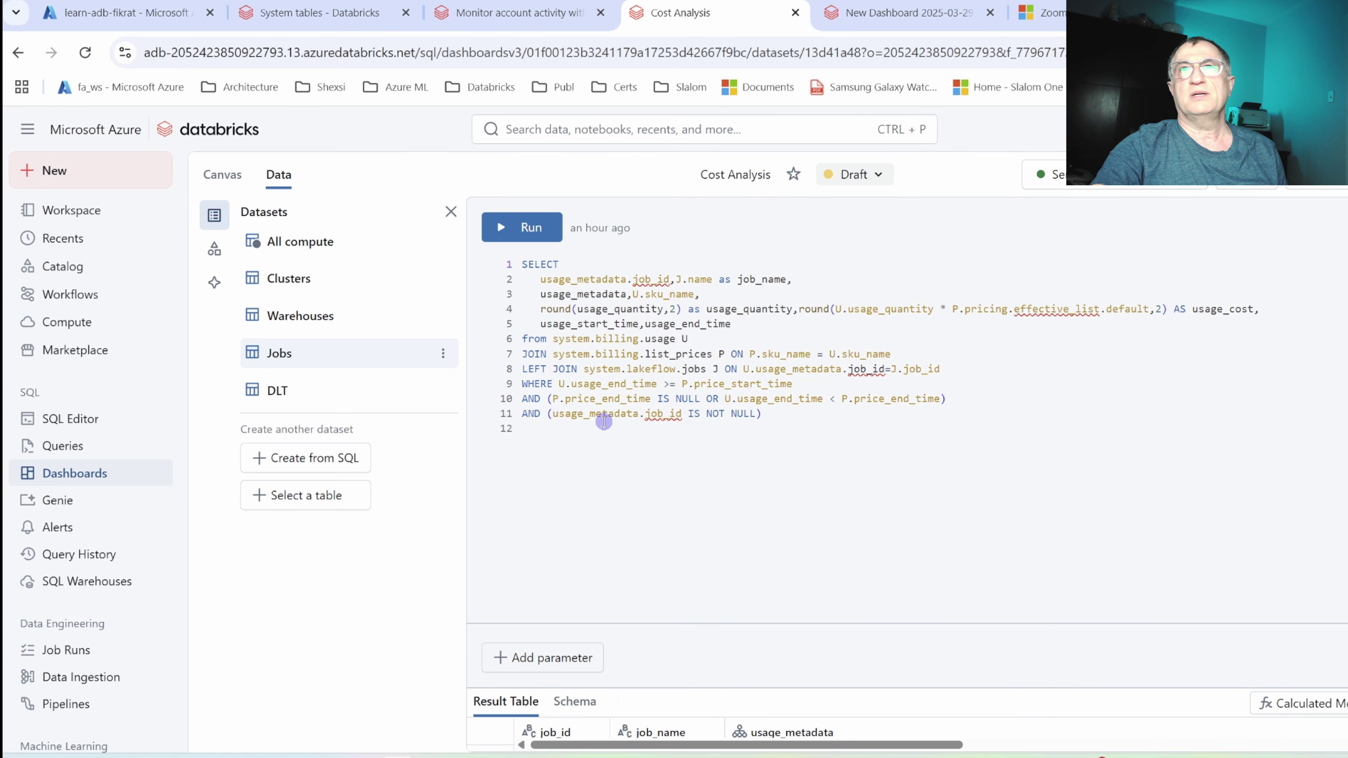
{"action": "left_click", "coordinate": [266, 396]}
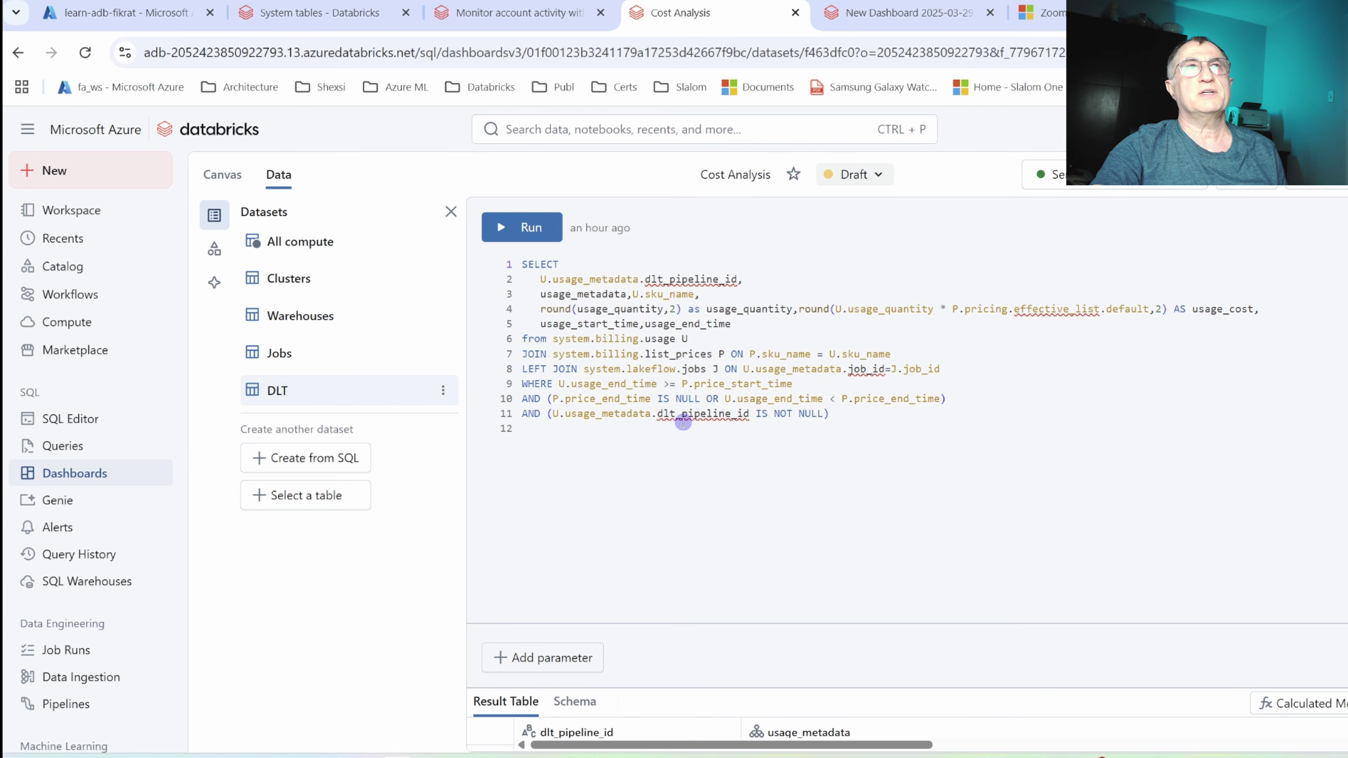
{"action": "left_click", "coordinate": [221, 174]}
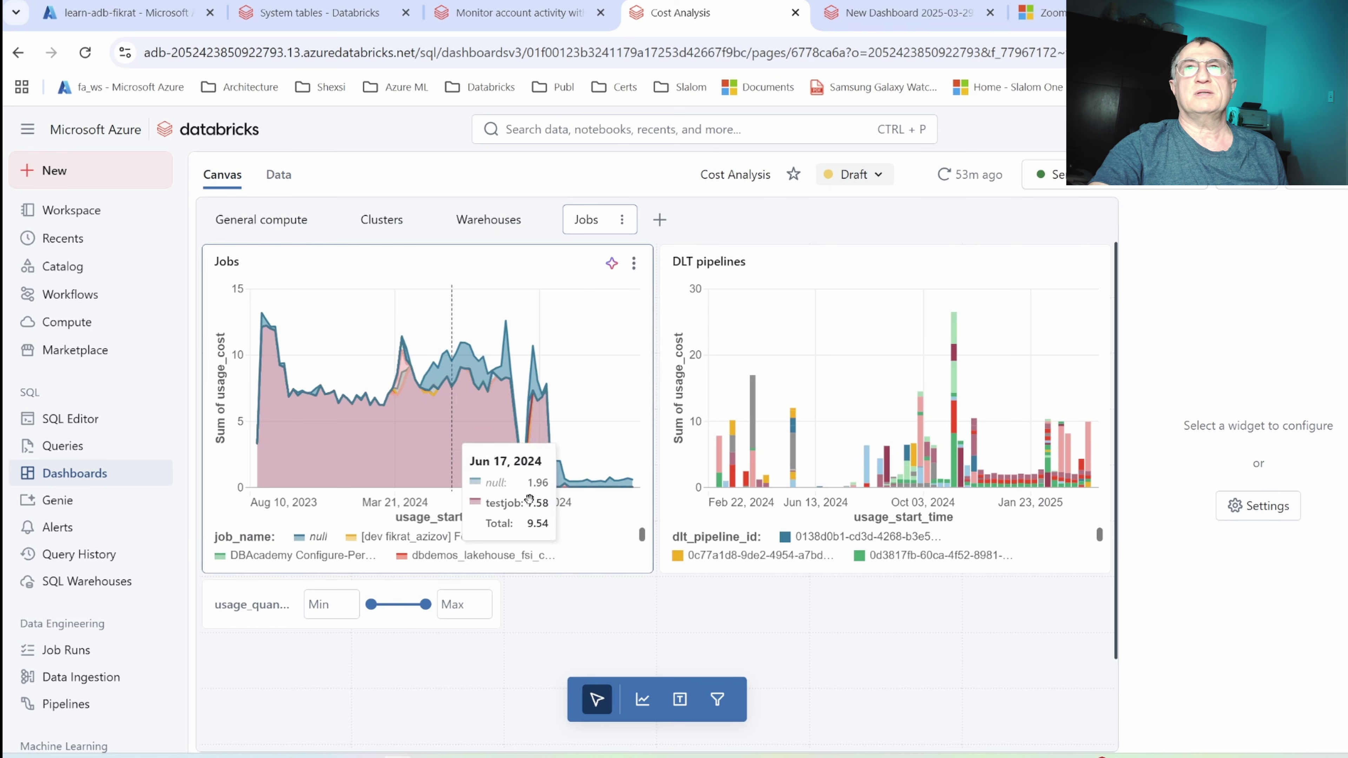